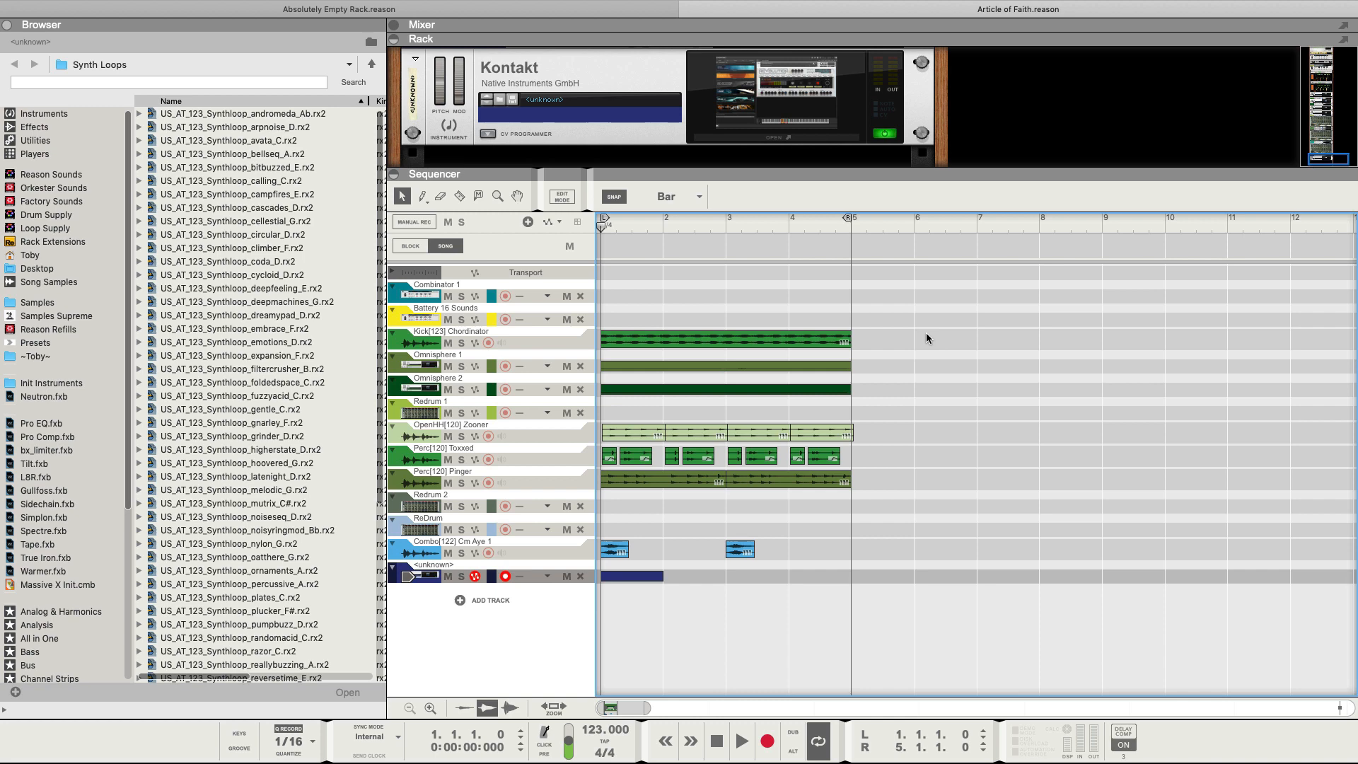
Pull the loop end locator from bar 5 to bar 3, then to bar 2, replaying each loop.
{"action": "key", "text": "space"}
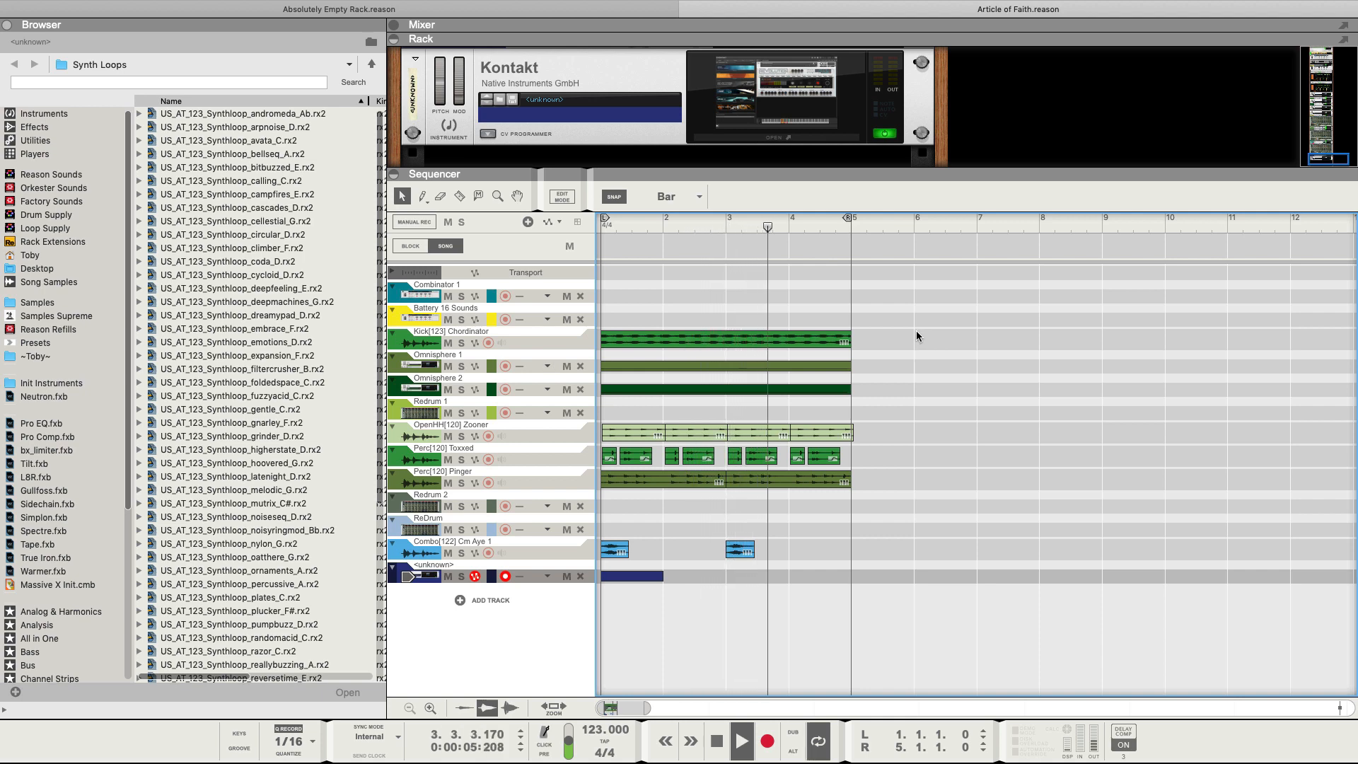
{"action": "key", "text": "space"}
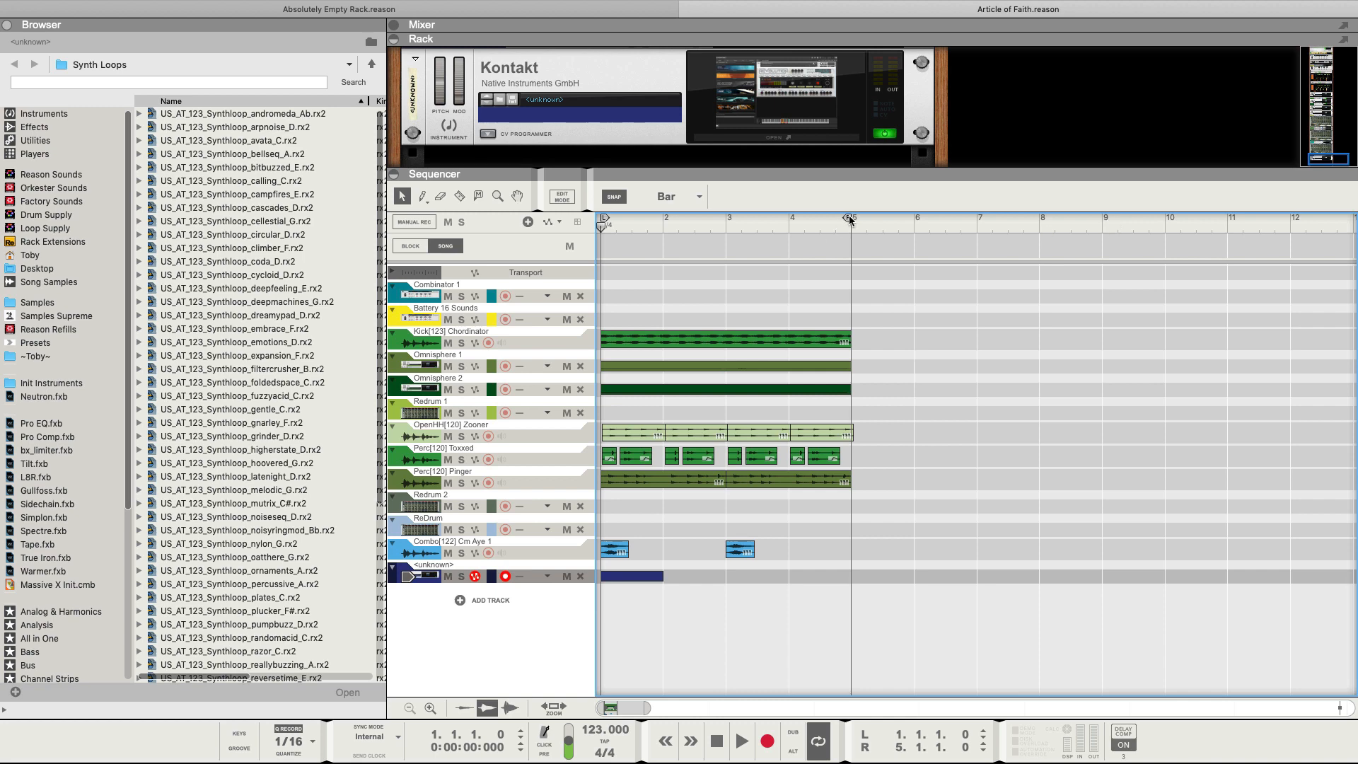
{"action": "left_click_drag", "start_coordinate": [850, 220], "coordinate": [724, 220]}
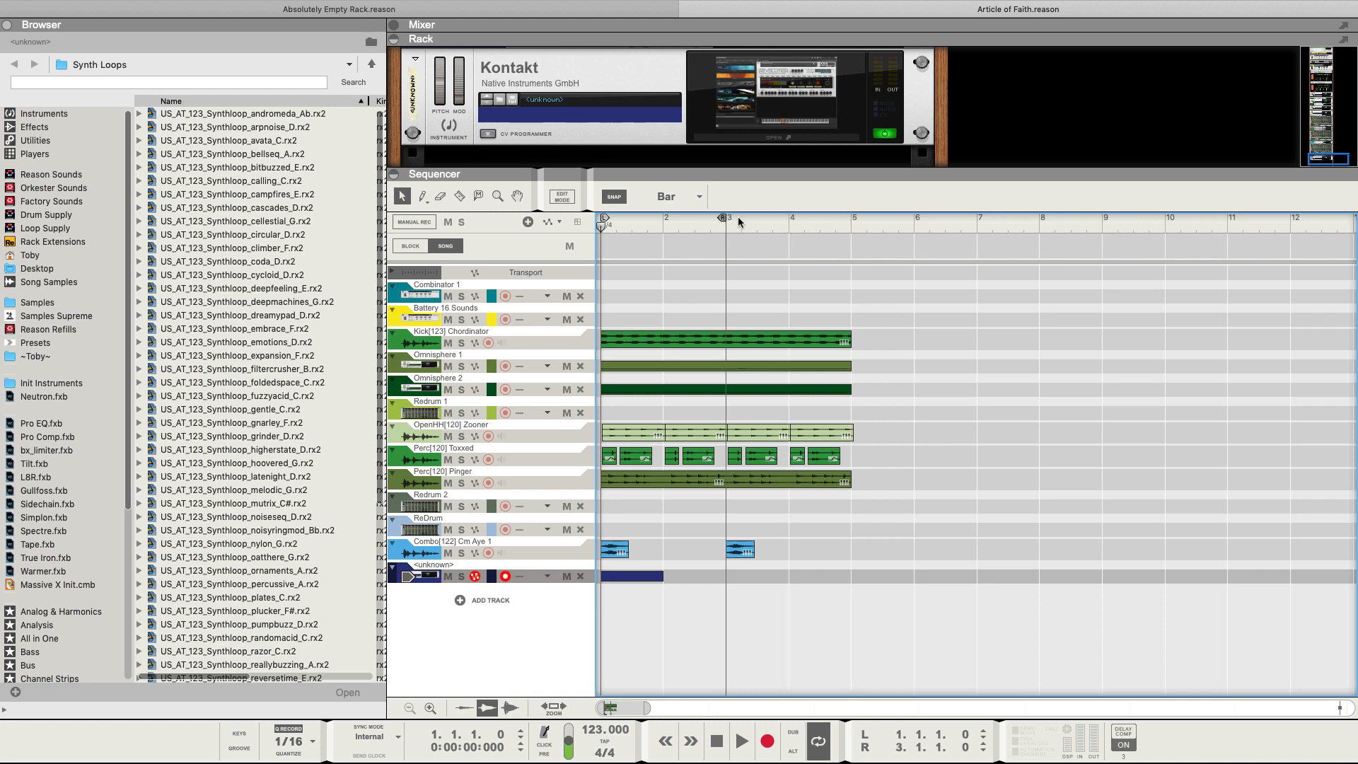
{"action": "key", "text": "space"}
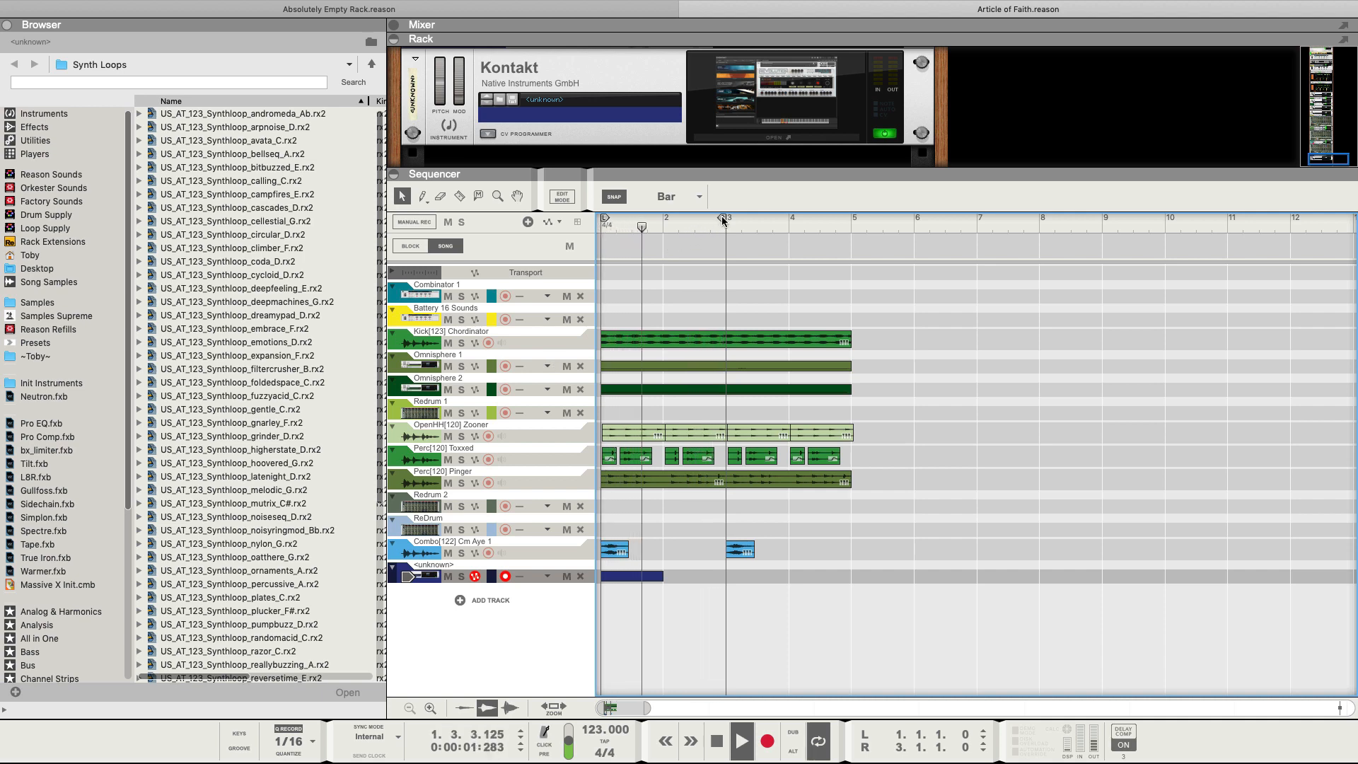
{"action": "key", "text": "space"}
{"action": "left_click_drag", "start_coordinate": [721, 218], "coordinate": [662, 219]}
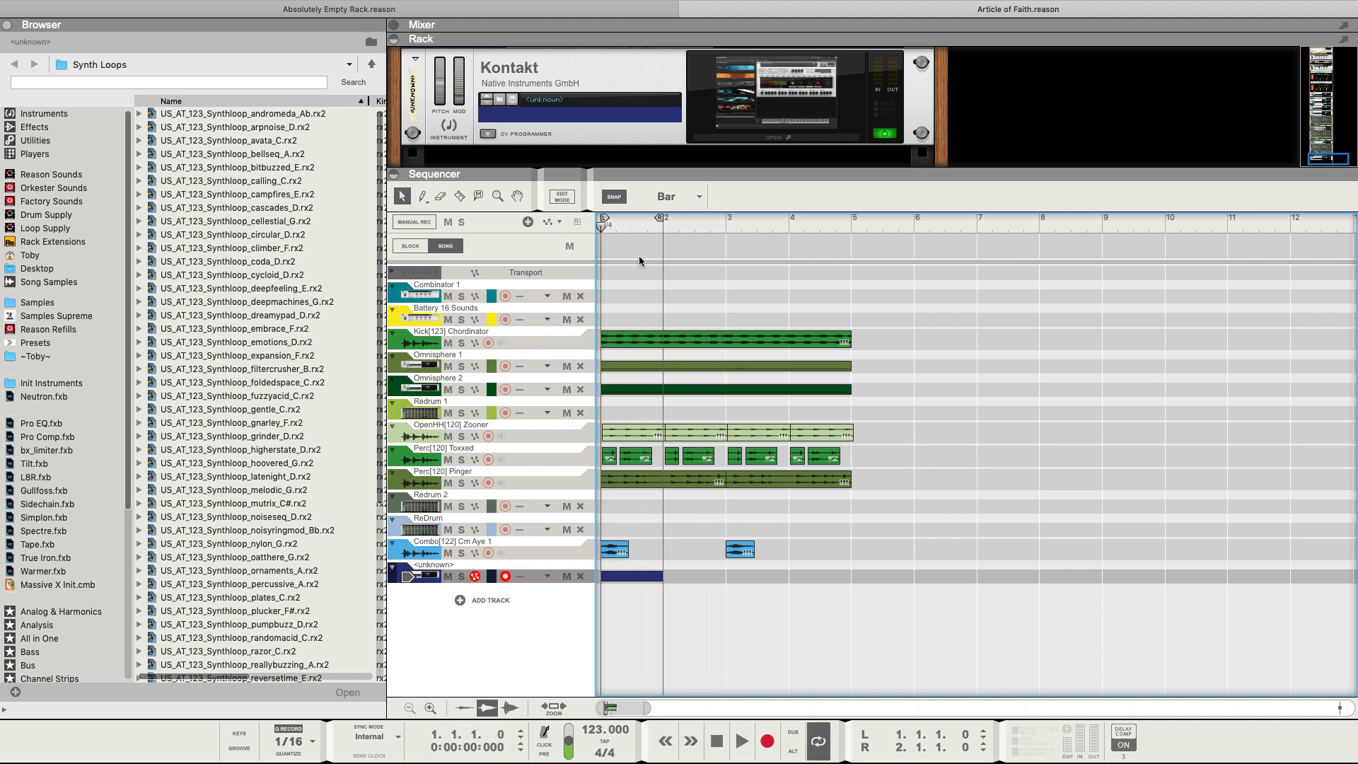
{"action": "key", "text": "space"}
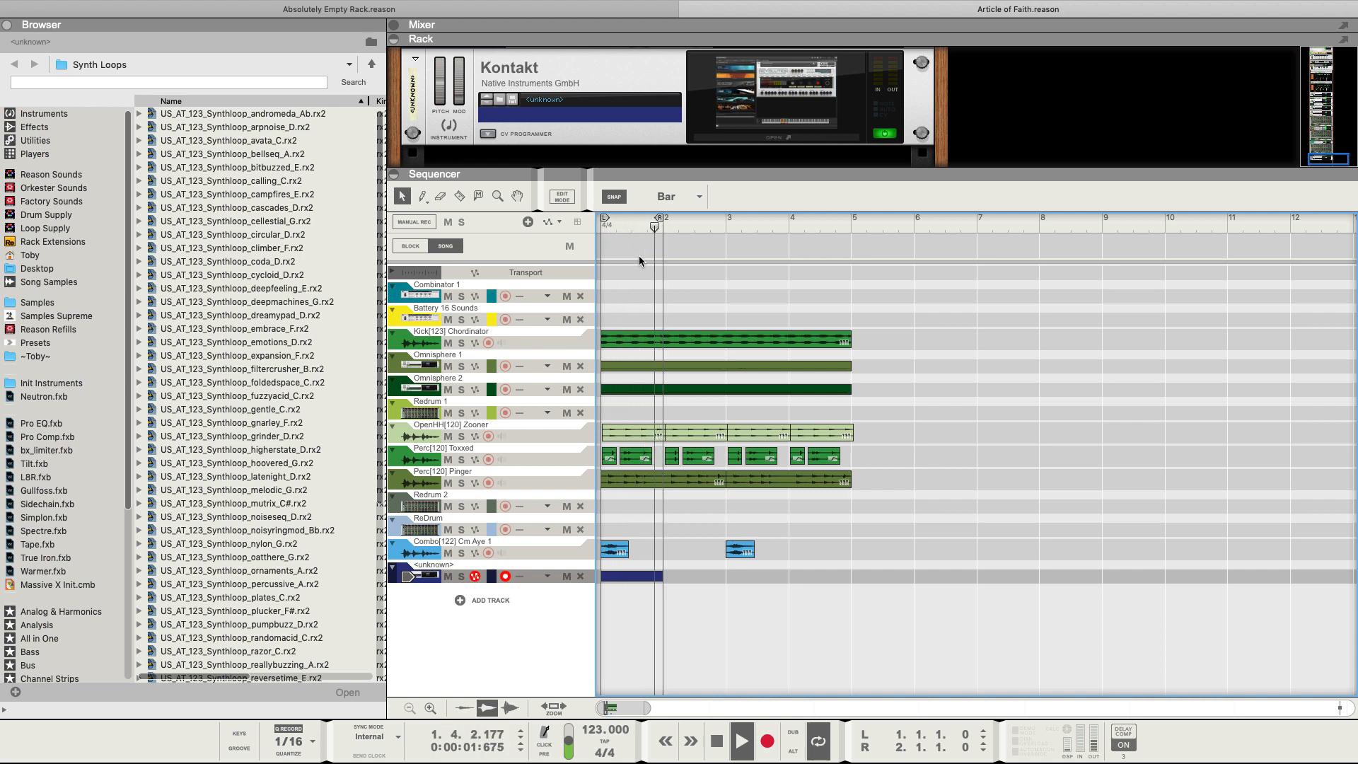
{"action": "key", "text": "space"}
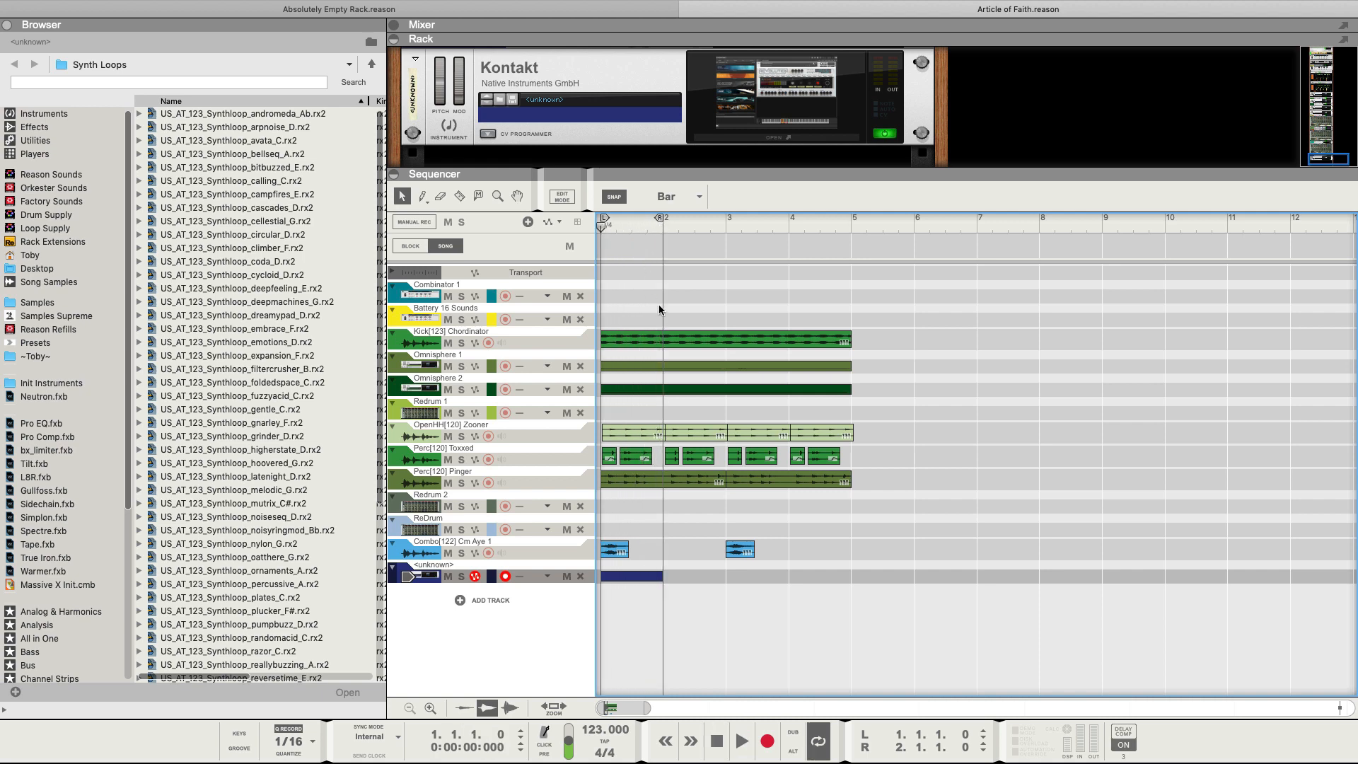
{"action": "scroll", "coordinate": [666, 304], "scroll_direction": "down", "scroll_amount": 10}
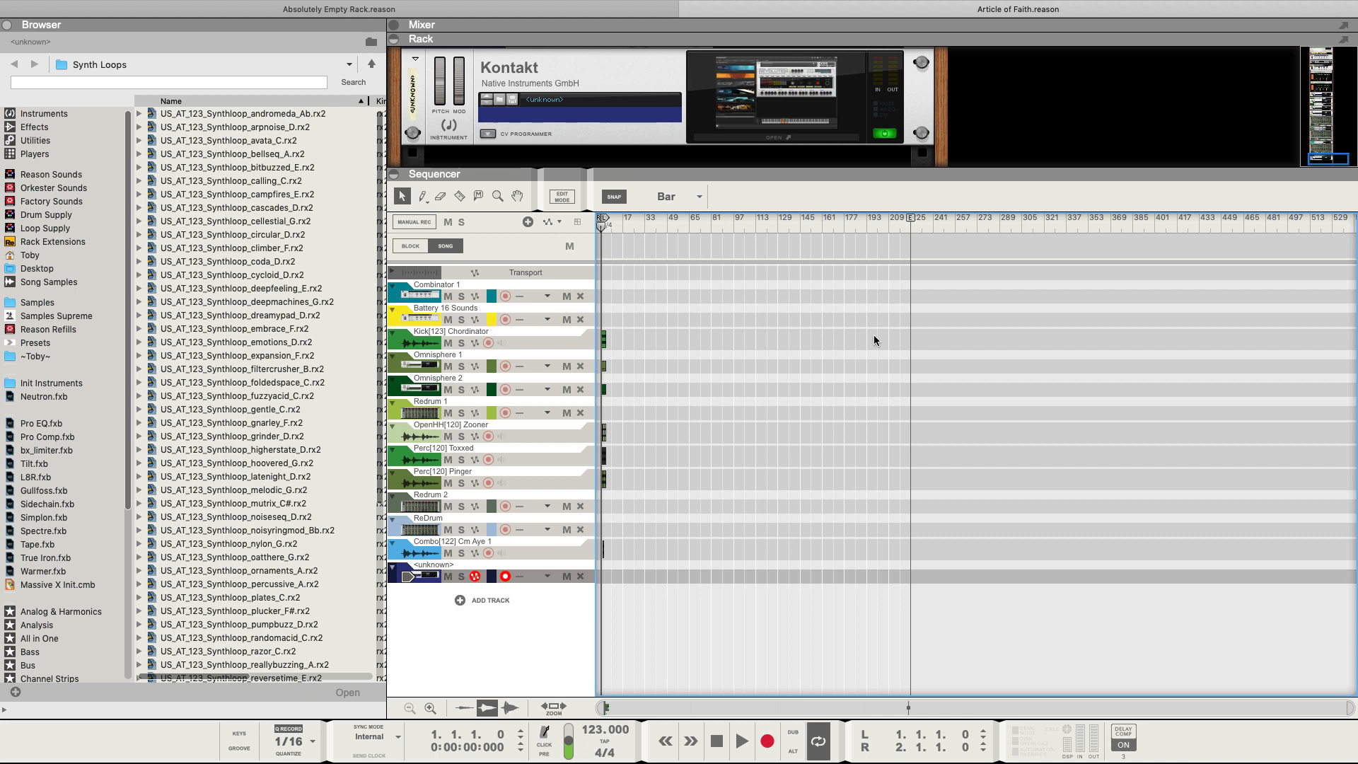
{"action": "scroll", "coordinate": [871, 337], "scroll_direction": "up", "scroll_amount": 5}
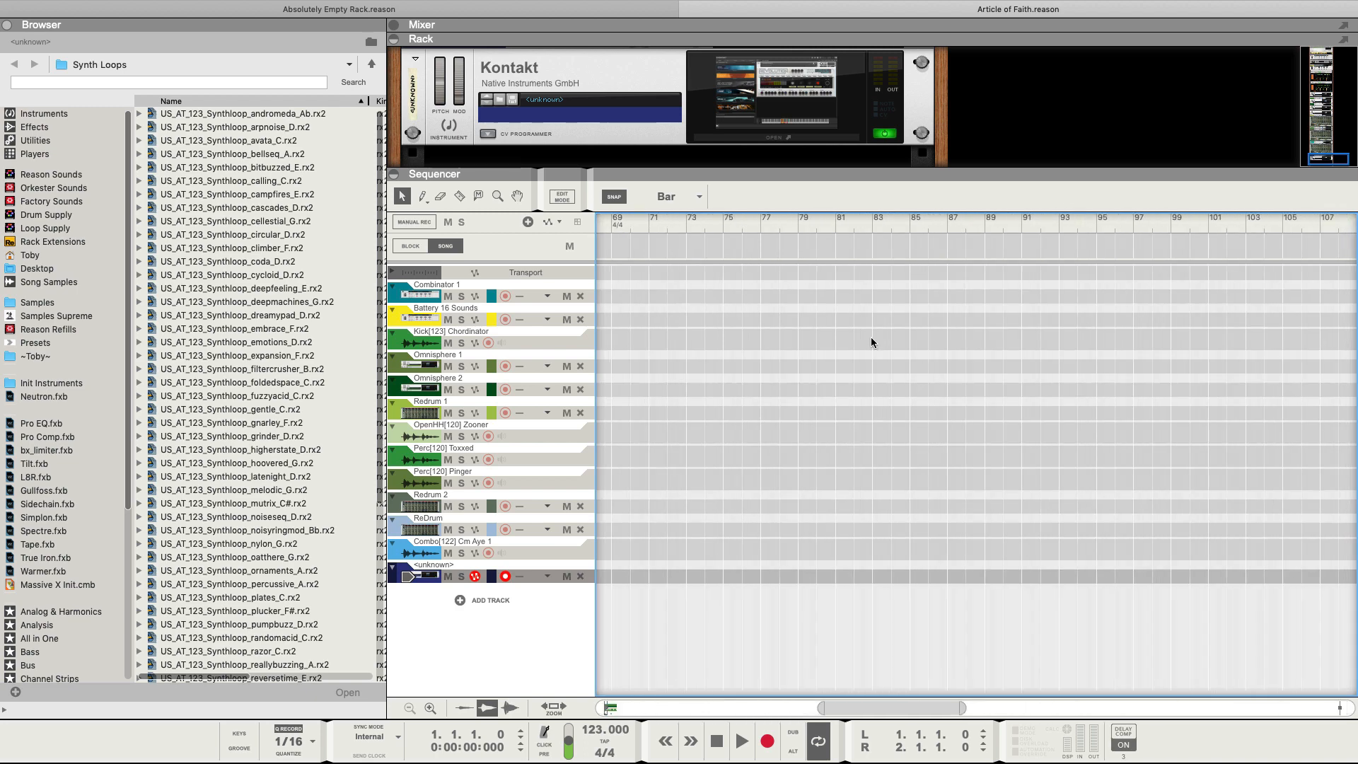
{"action": "scroll", "coordinate": [871, 337], "scroll_direction": "left", "scroll_amount": 5}
{"action": "scroll", "coordinate": [871, 339], "scroll_direction": "left", "scroll_amount": 10}
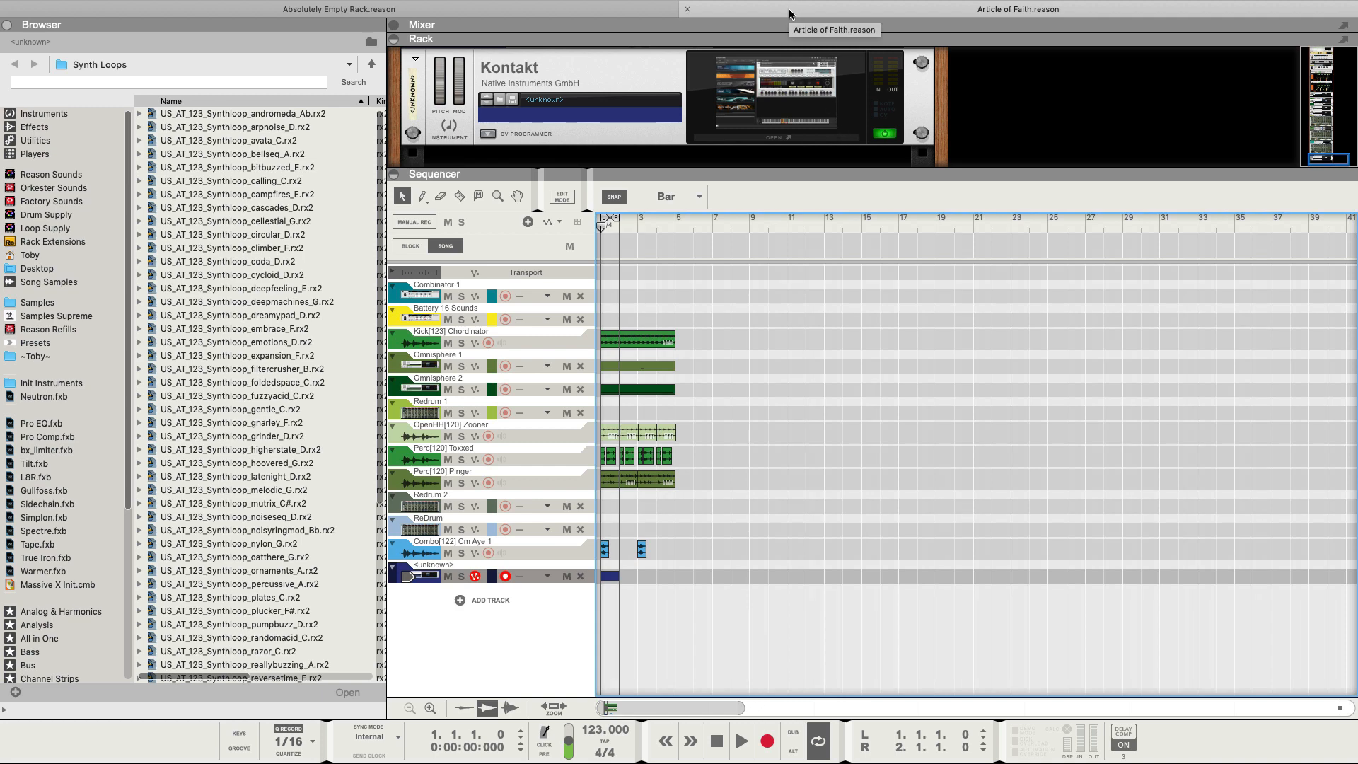
Close Article of Faith without saving and import the 'Week 03 - From London to Chicago' mp3 as an audio track.
{"action": "left_click", "coordinate": [691, 12]}
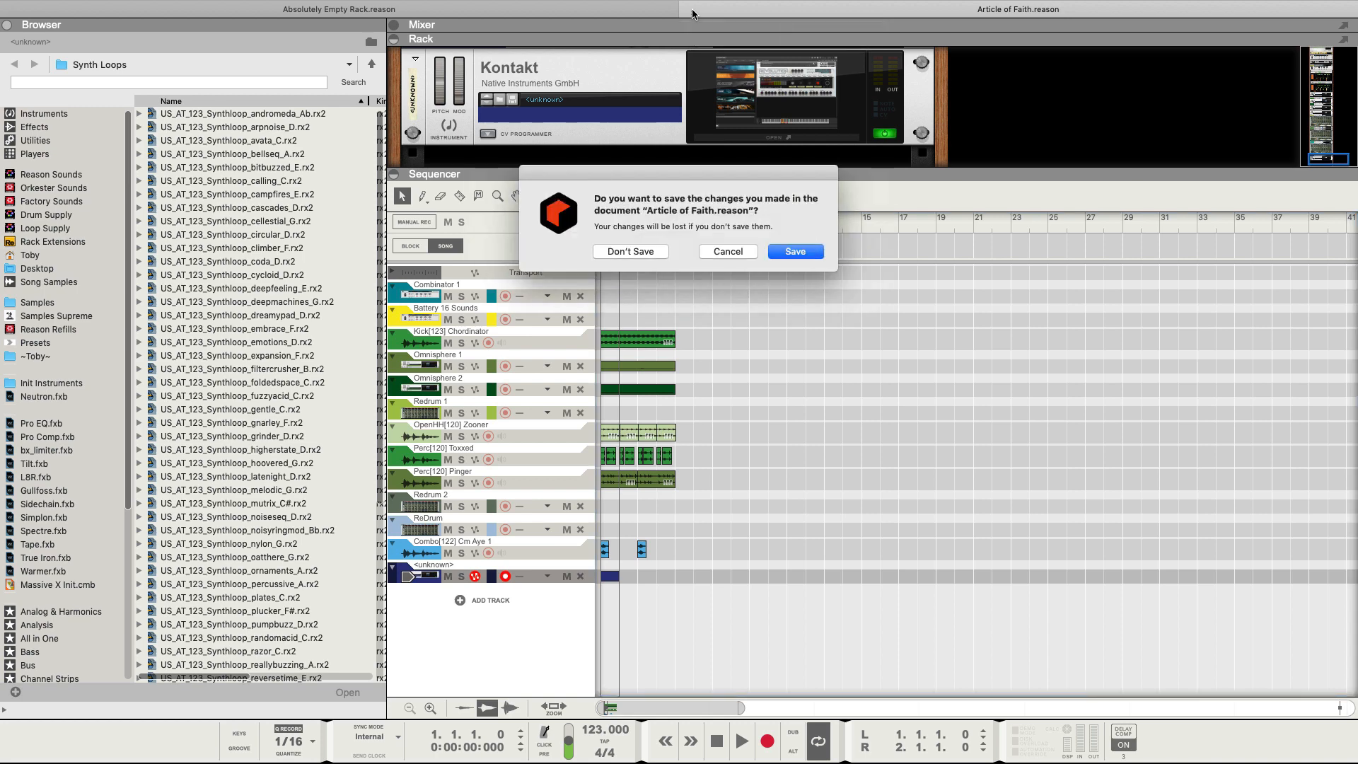
{"action": "left_click", "coordinate": [634, 251]}
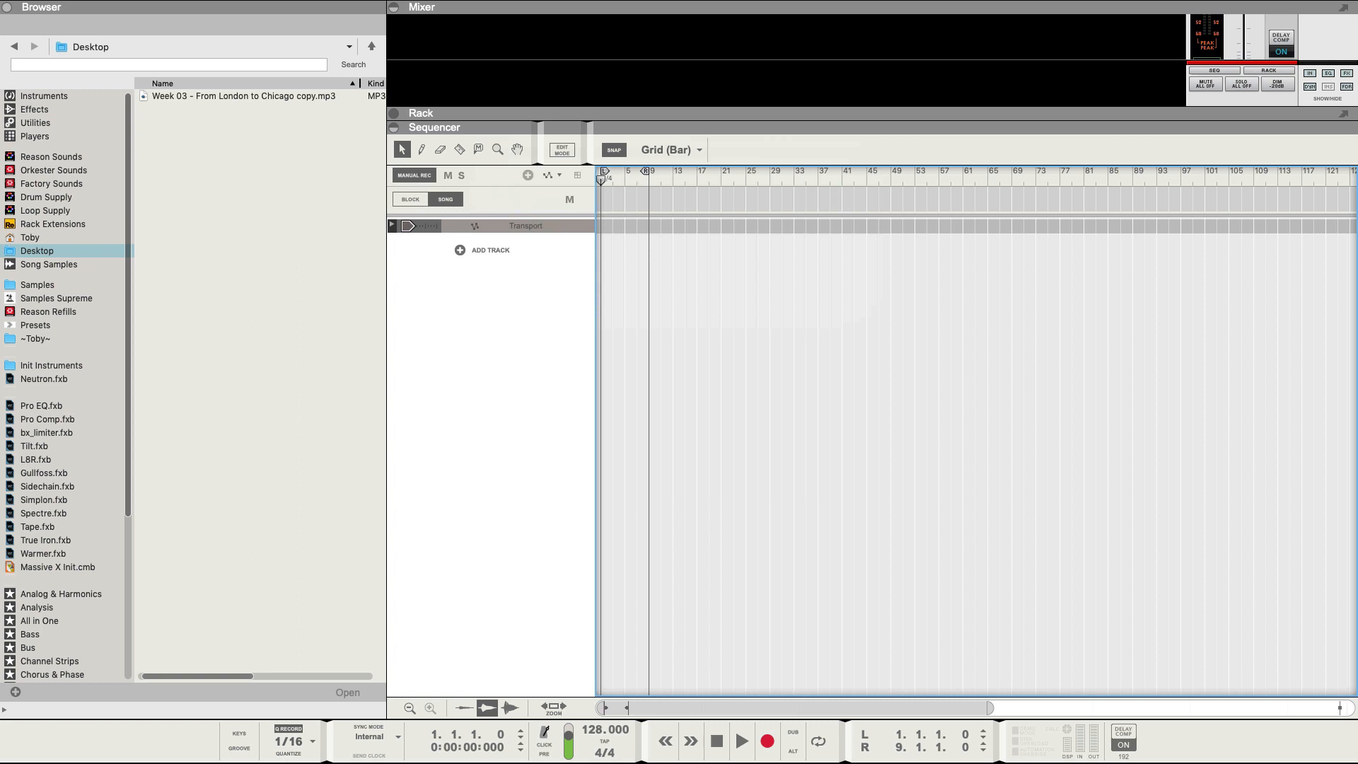
{"action": "left_click_drag", "start_coordinate": [244, 96], "coordinate": [485, 315]}
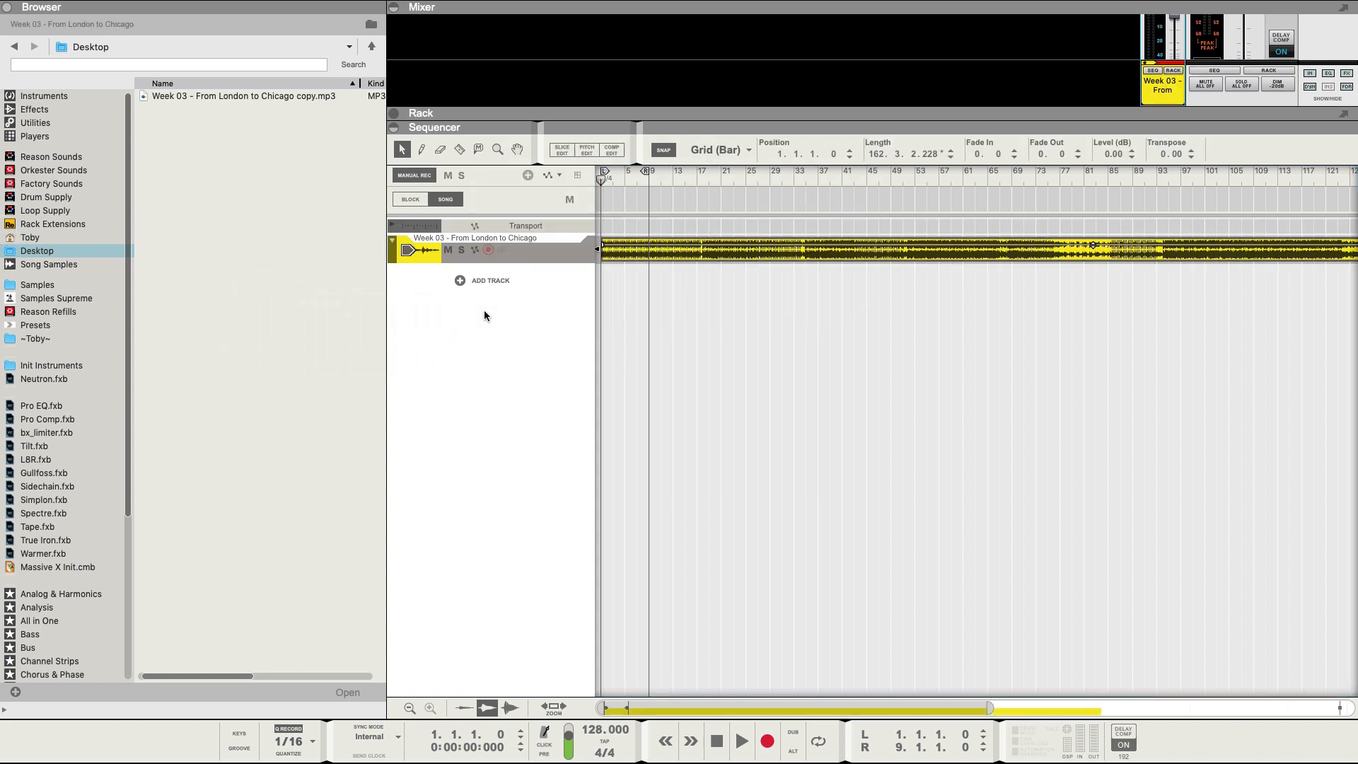
Move the song End marker to just after the Week 03 clip.
{"action": "scroll", "coordinate": [614, 322], "scroll_direction": "down", "scroll_amount": 5}
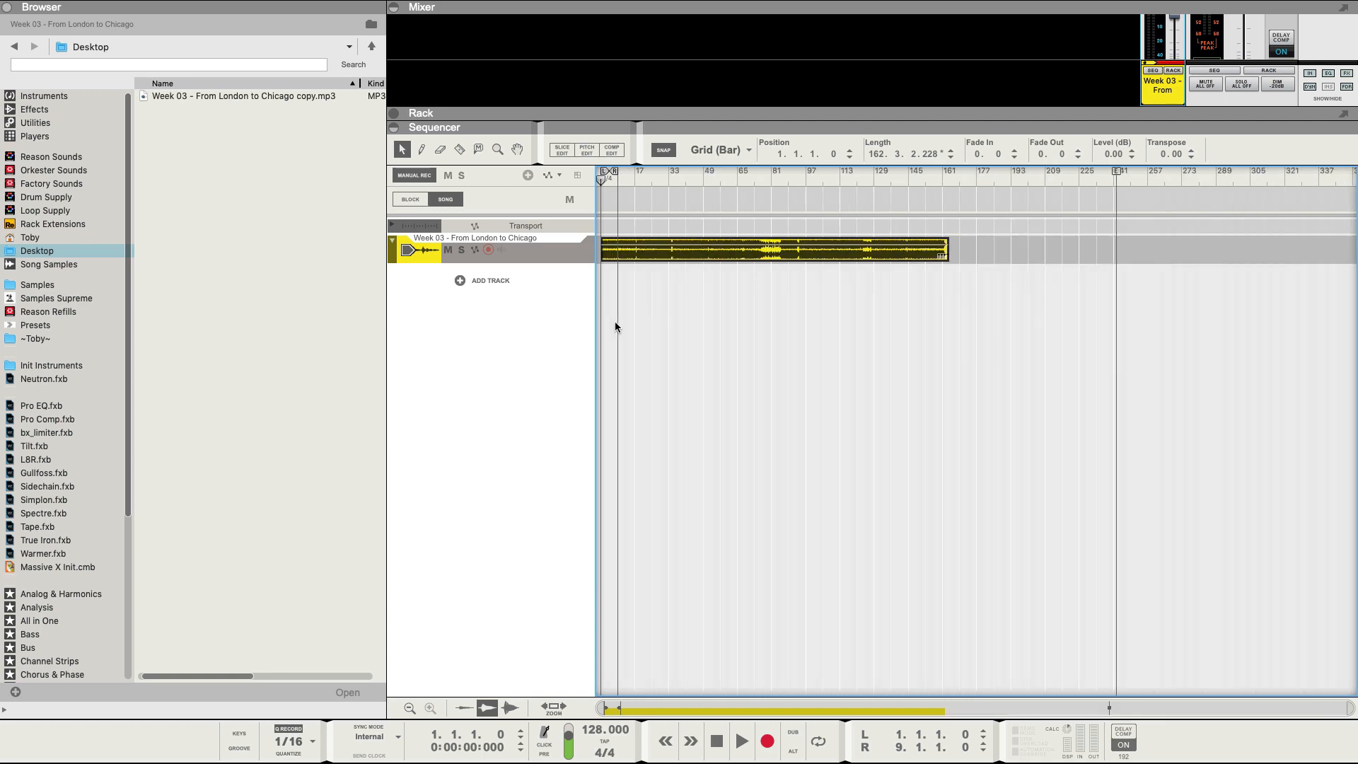
{"action": "scroll", "coordinate": [614, 322], "scroll_direction": "up", "scroll_amount": 5}
{"action": "scroll", "coordinate": [615, 322], "scroll_direction": "down", "scroll_amount": 5}
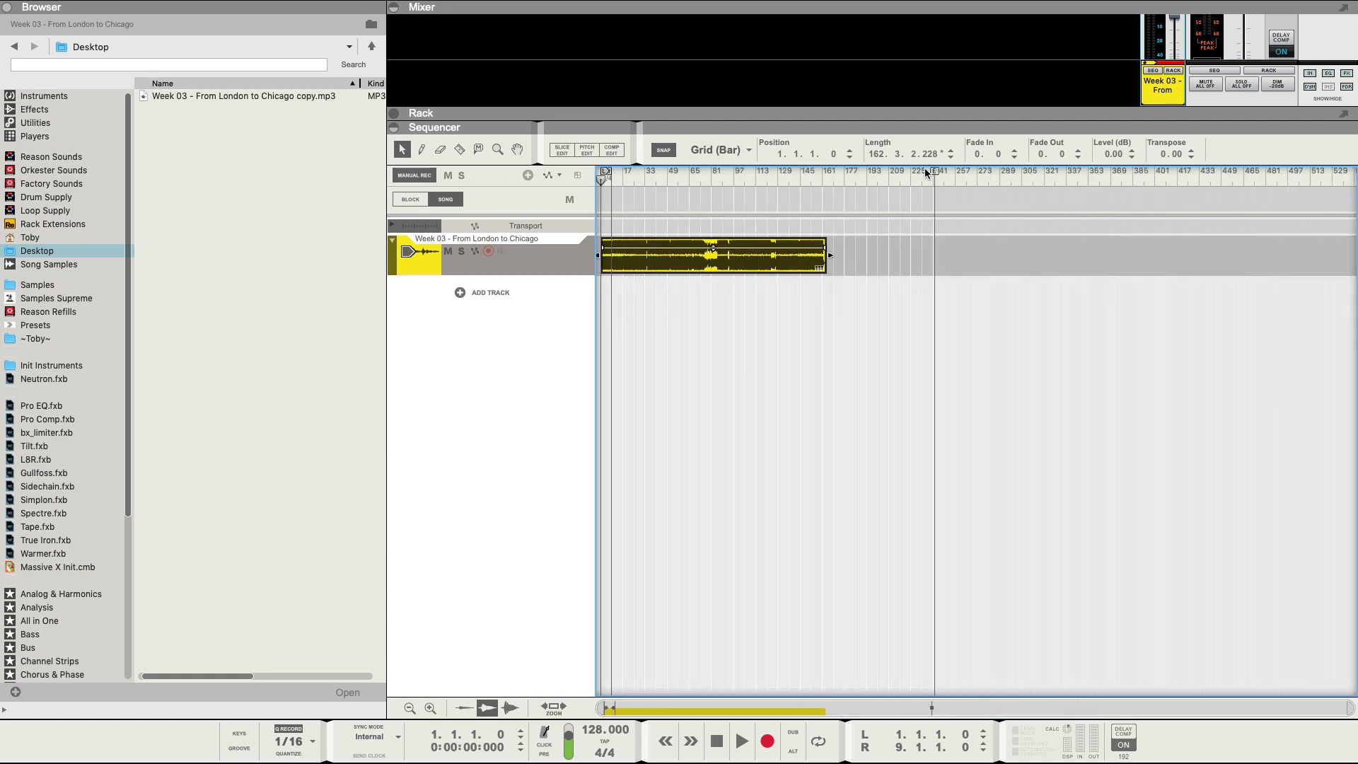
{"action": "left_click_drag", "start_coordinate": [935, 172], "coordinate": [823, 175]}
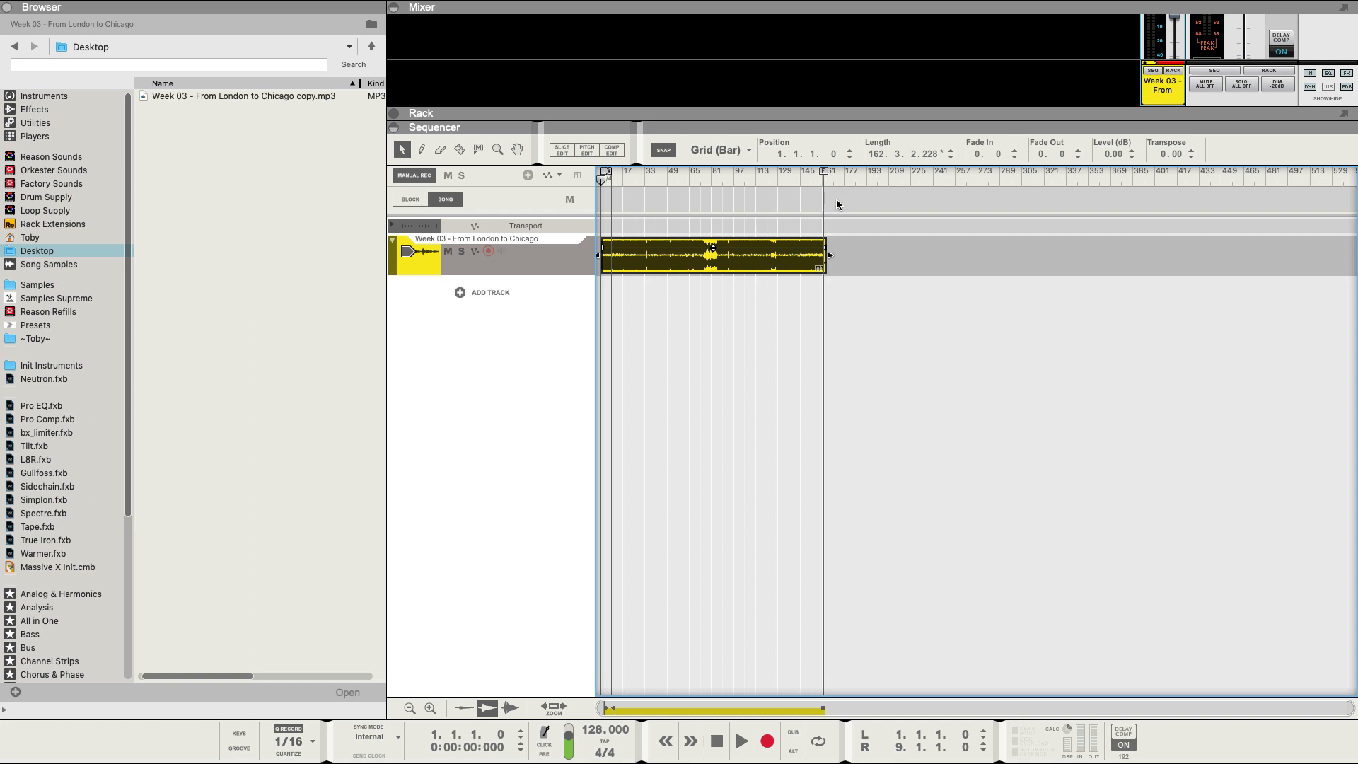
Play from bar 18, enlarge the mixer panel, and lower the Week 03 fader to about -15 dB.
{"action": "left_click", "coordinate": [623, 179]}
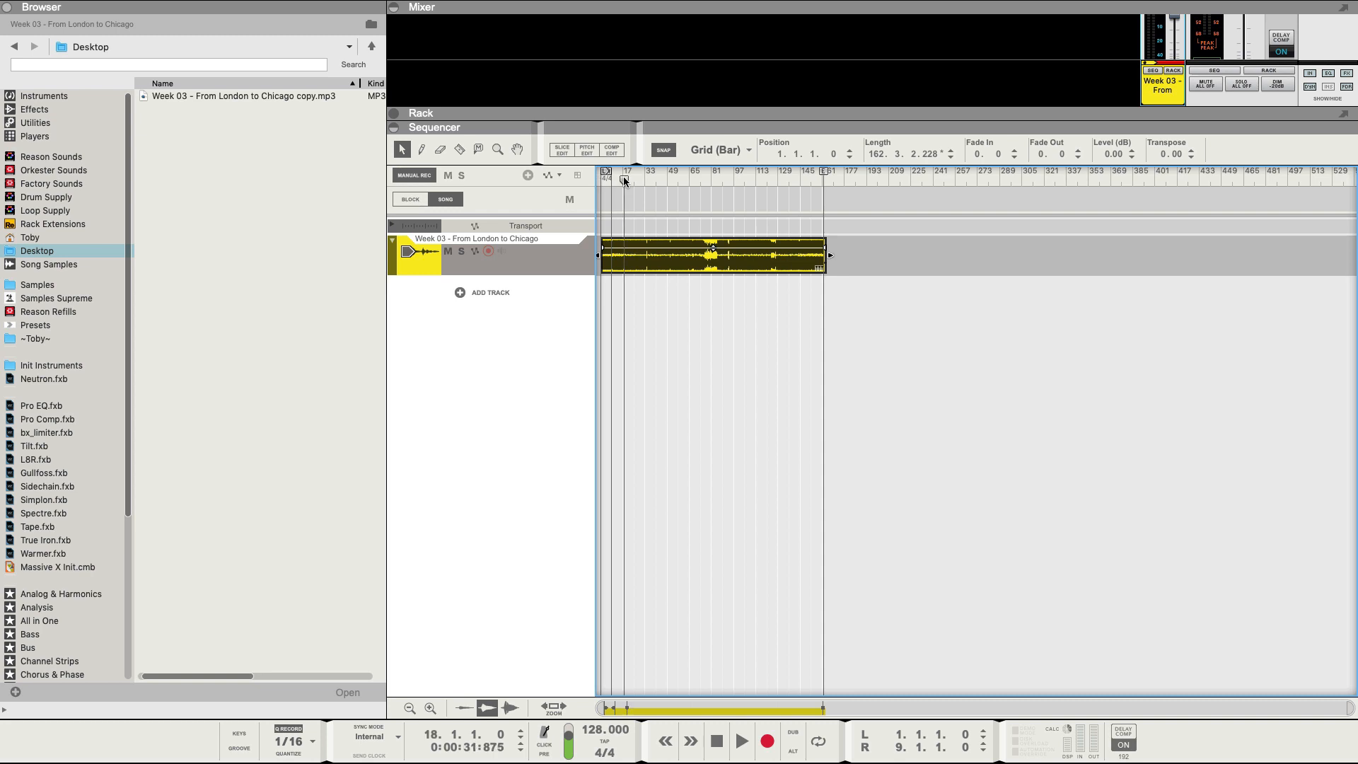
{"action": "key", "text": "space"}
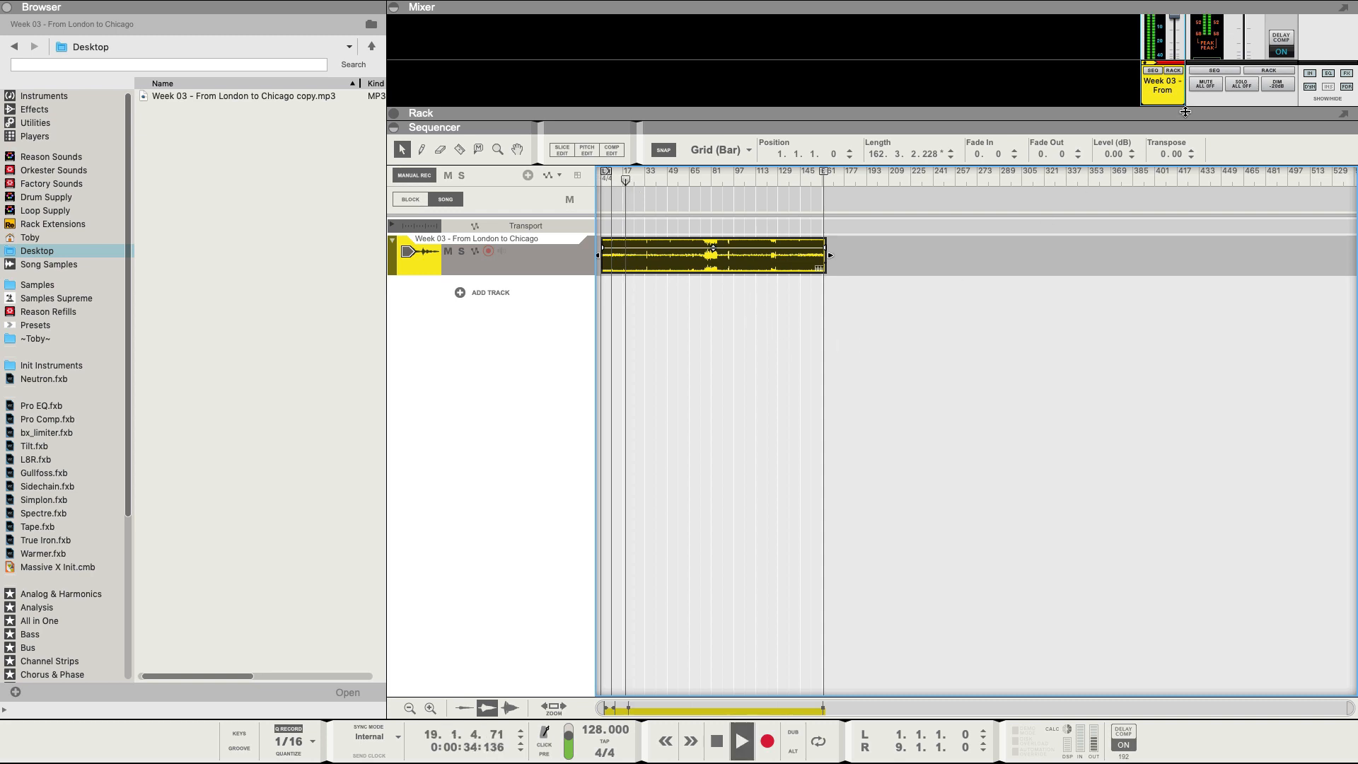
{"action": "left_click_drag", "start_coordinate": [1190, 112], "coordinate": [1191, 151]}
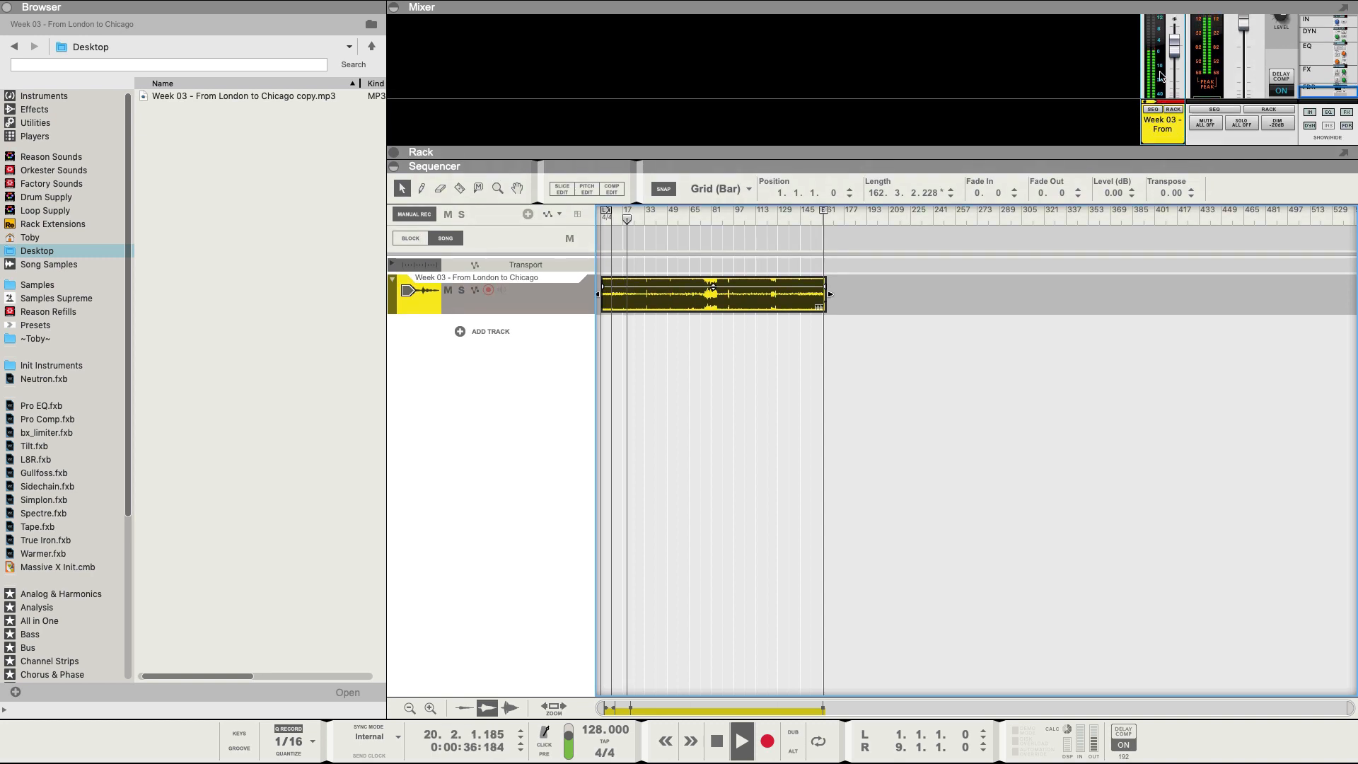
{"action": "left_click_drag", "start_coordinate": [1175, 47], "coordinate": [1178, 64]}
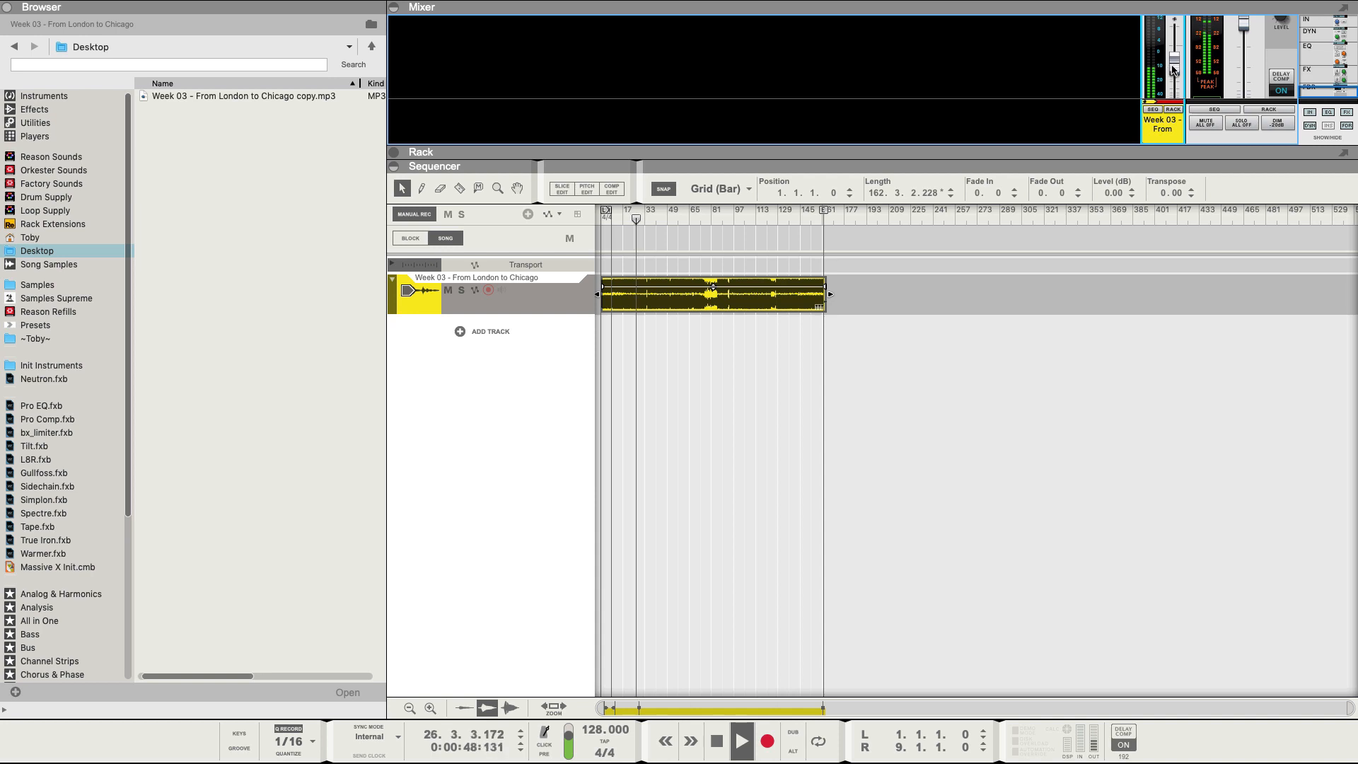
{"action": "mouse_move", "coordinate": [1171, 73]}
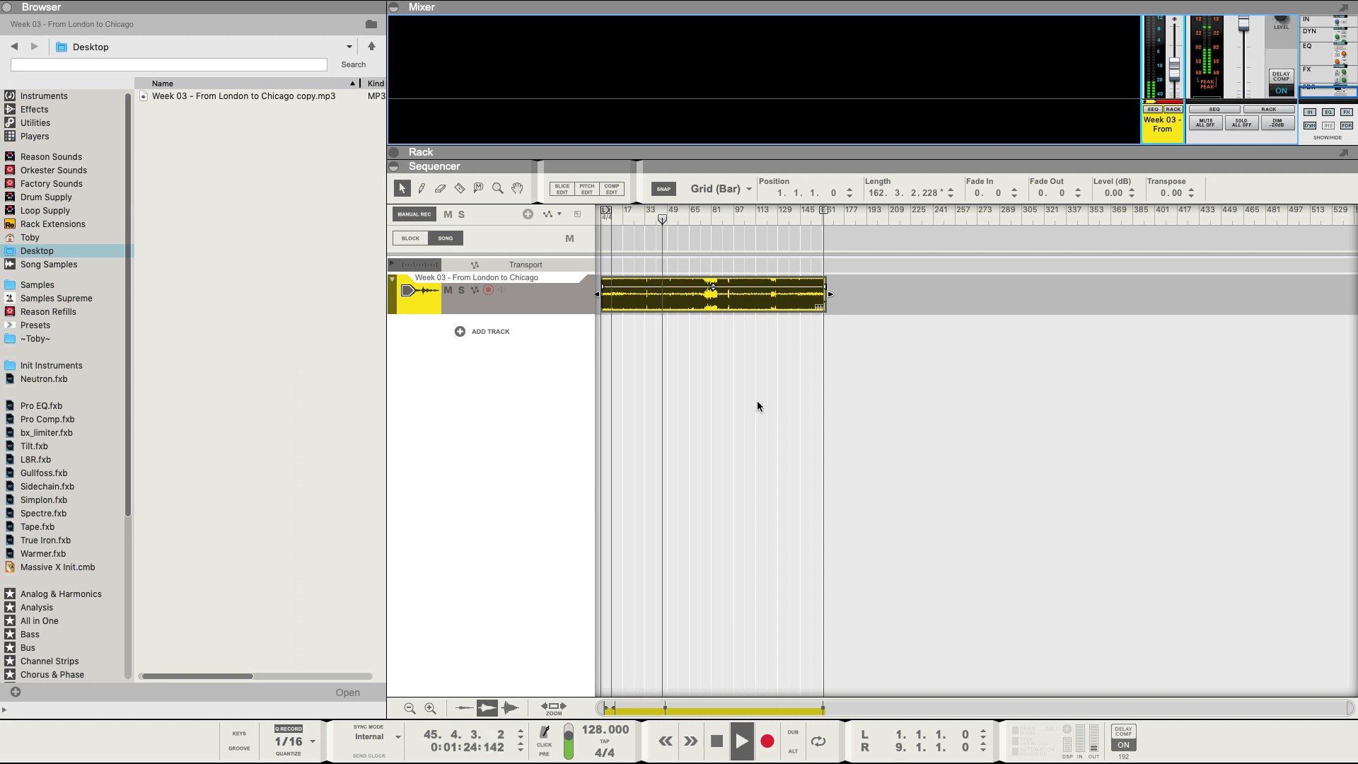
Tap a rough tempo on TAP, then disable stretch on the Week 03 audio clip.
{"action": "left_click", "coordinate": [599, 742]}
{"action": "left_click", "coordinate": [600, 742]}
{"action": "left_click", "coordinate": [599, 742]}
{"action": "left_click", "coordinate": [600, 743]}
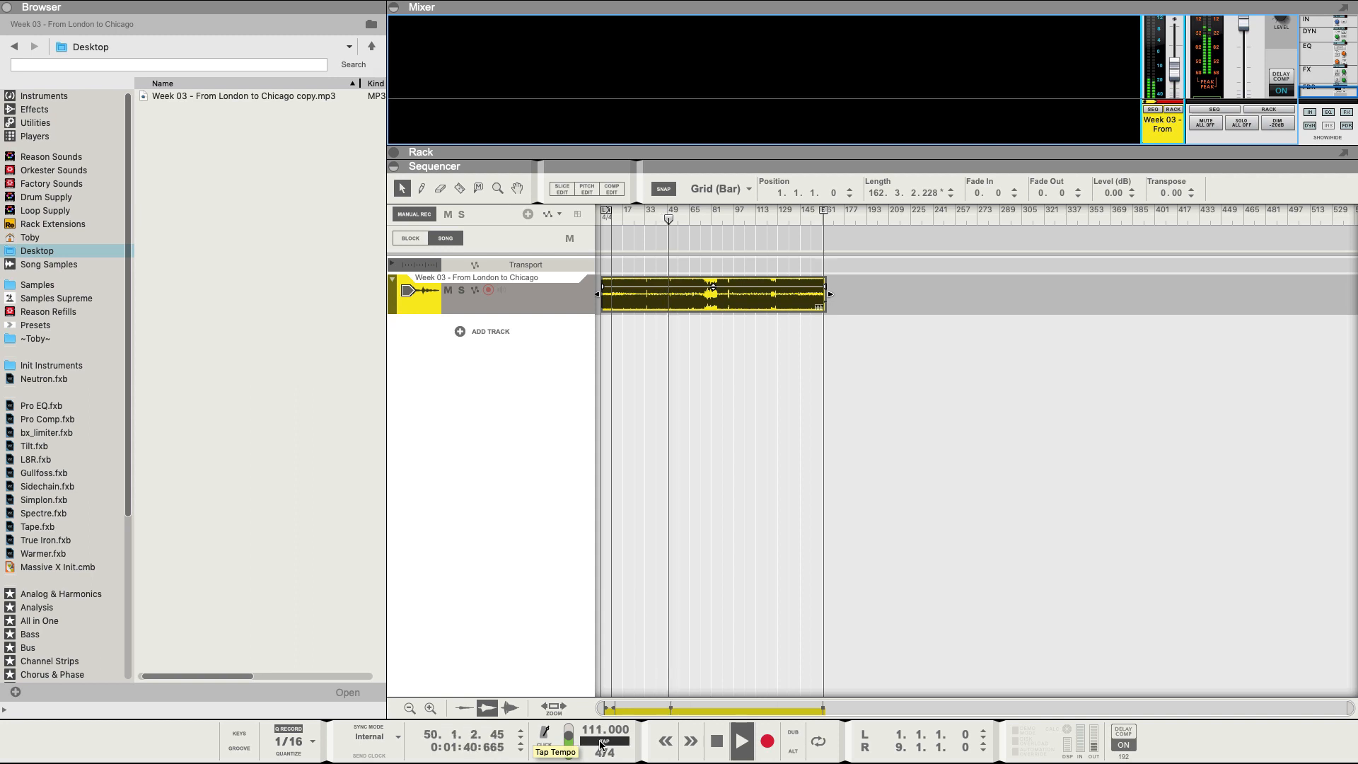
{"action": "left_click", "coordinate": [599, 743]}
{"action": "left_click", "coordinate": [600, 743]}
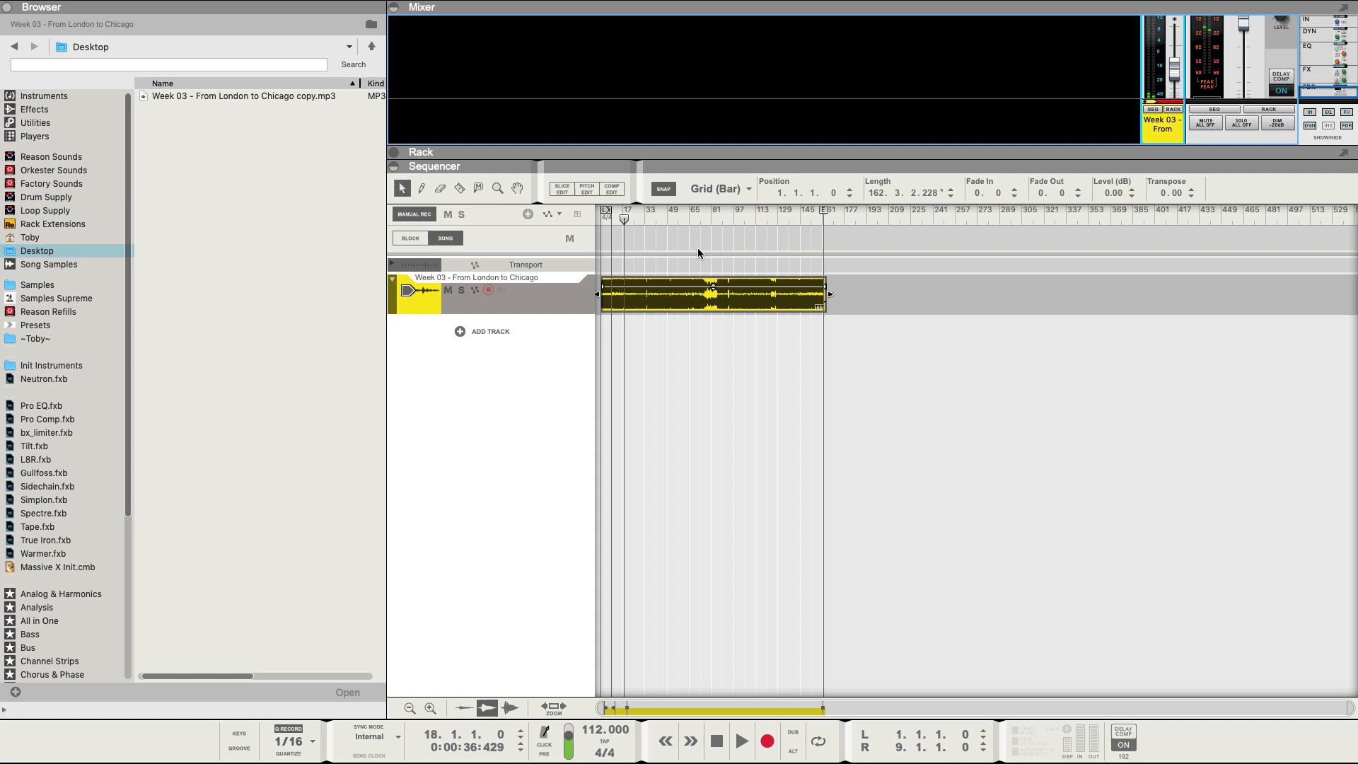
{"action": "right_click", "coordinate": [680, 293]}
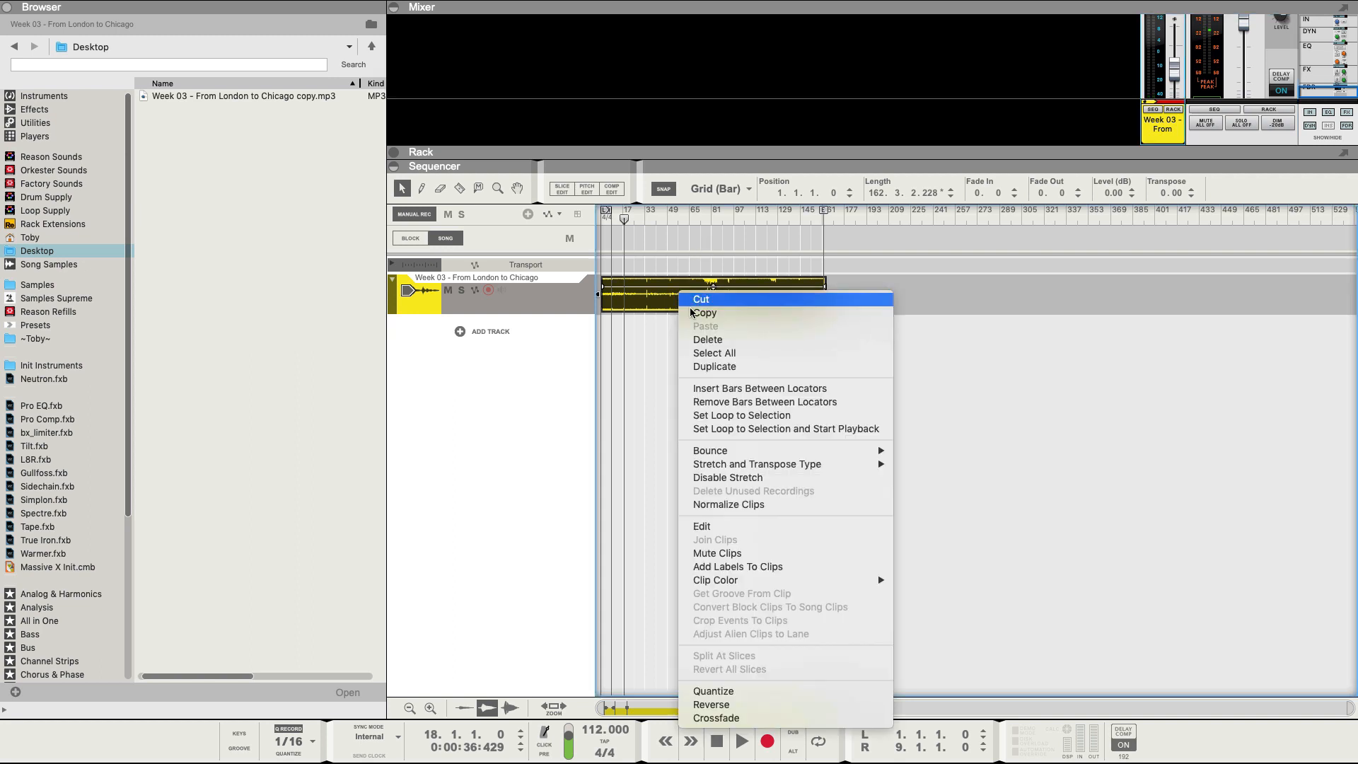
{"action": "left_click", "coordinate": [833, 483]}
Play the unstretched clip and tap along until the tempo settles near 121 BPM.
{"action": "key", "text": "space"}
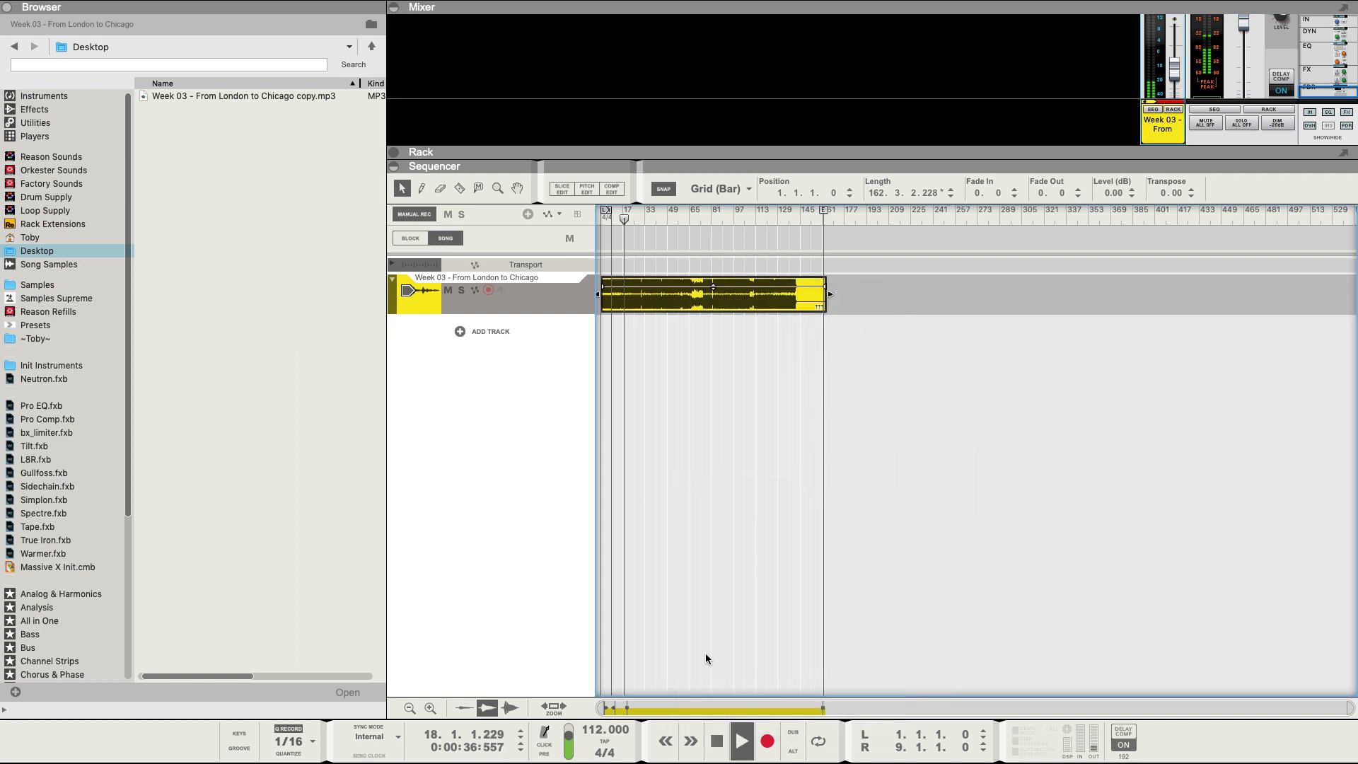
{"action": "left_click", "coordinate": [598, 744]}
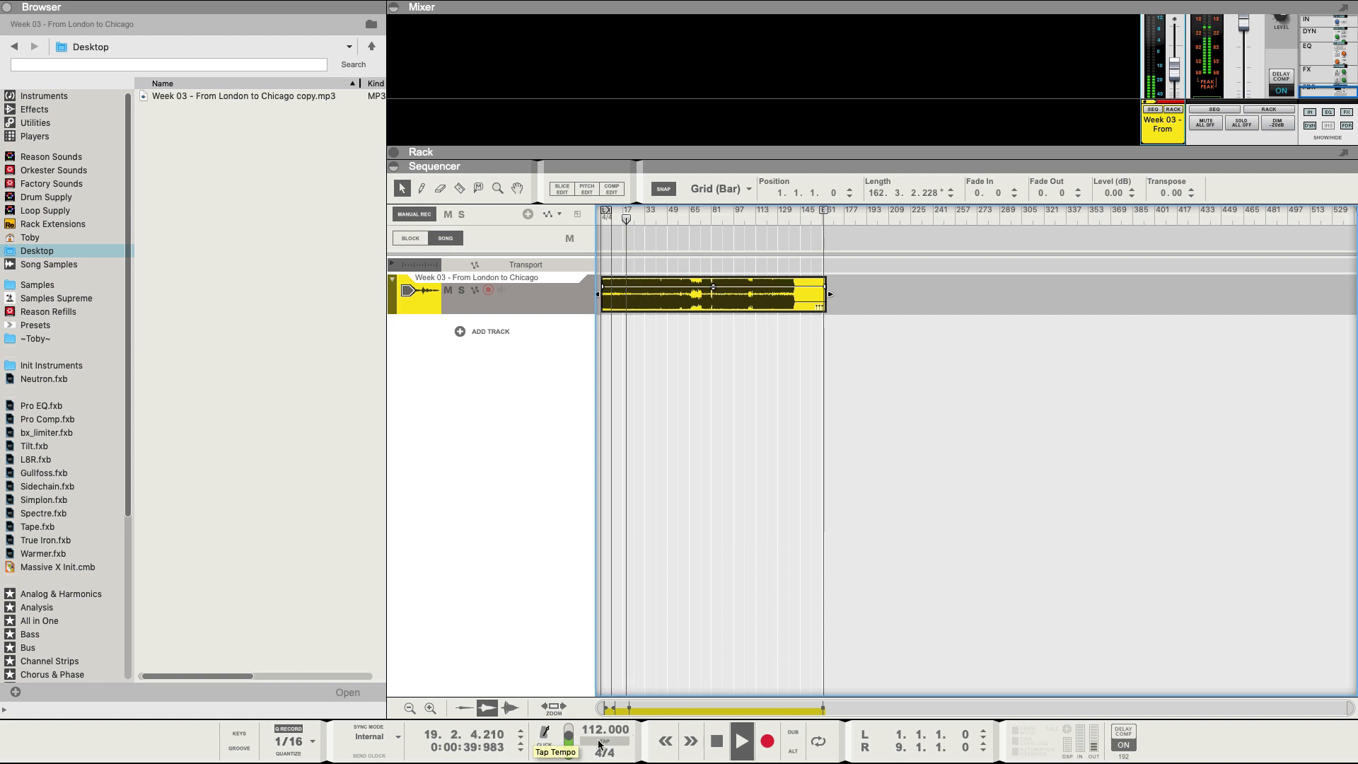
{"action": "left_click", "coordinate": [599, 743]}
{"action": "left_click", "coordinate": [598, 741]}
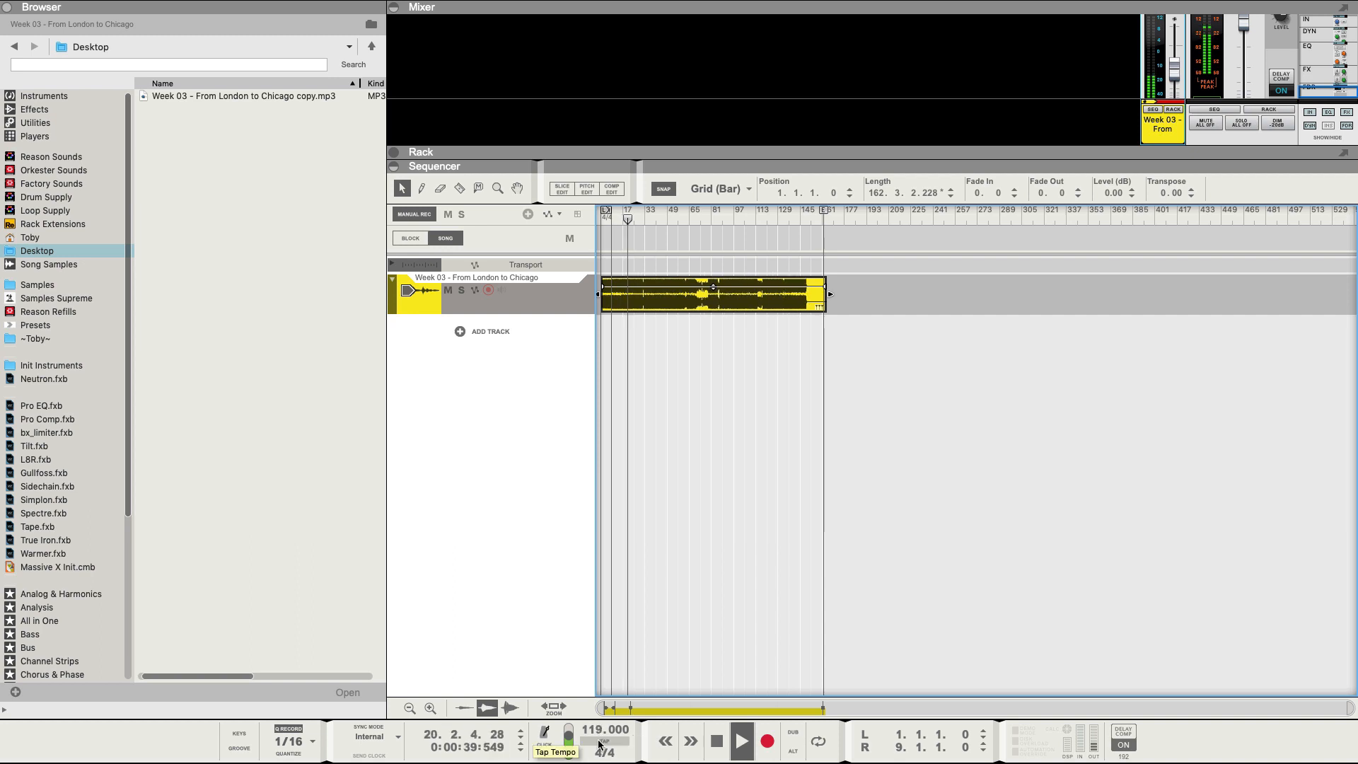
{"action": "left_click", "coordinate": [599, 741]}
{"action": "left_click", "coordinate": [598, 741]}
{"action": "left_click", "coordinate": [598, 741]}
{"action": "left_click", "coordinate": [598, 741]}
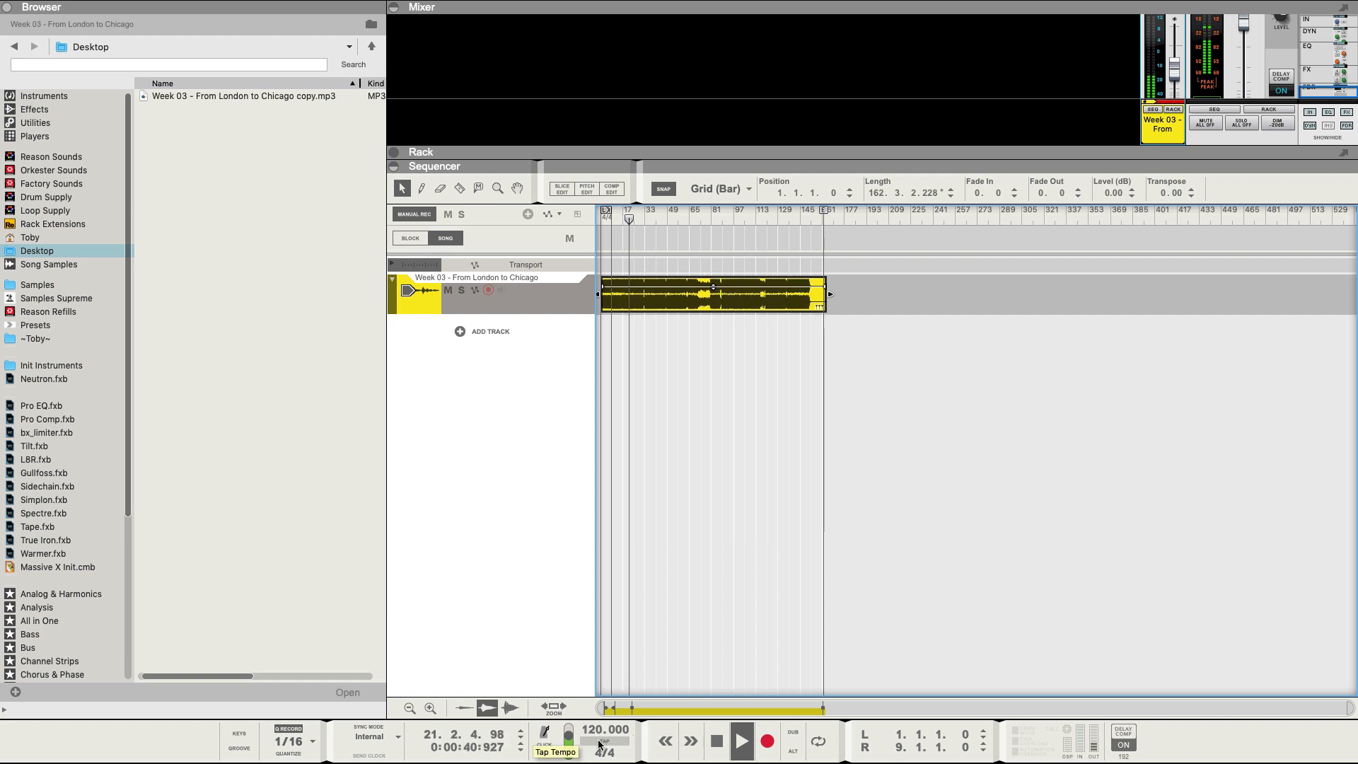
{"action": "left_click", "coordinate": [599, 741]}
{"action": "left_click", "coordinate": [598, 741]}
{"action": "left_click", "coordinate": [598, 741]}
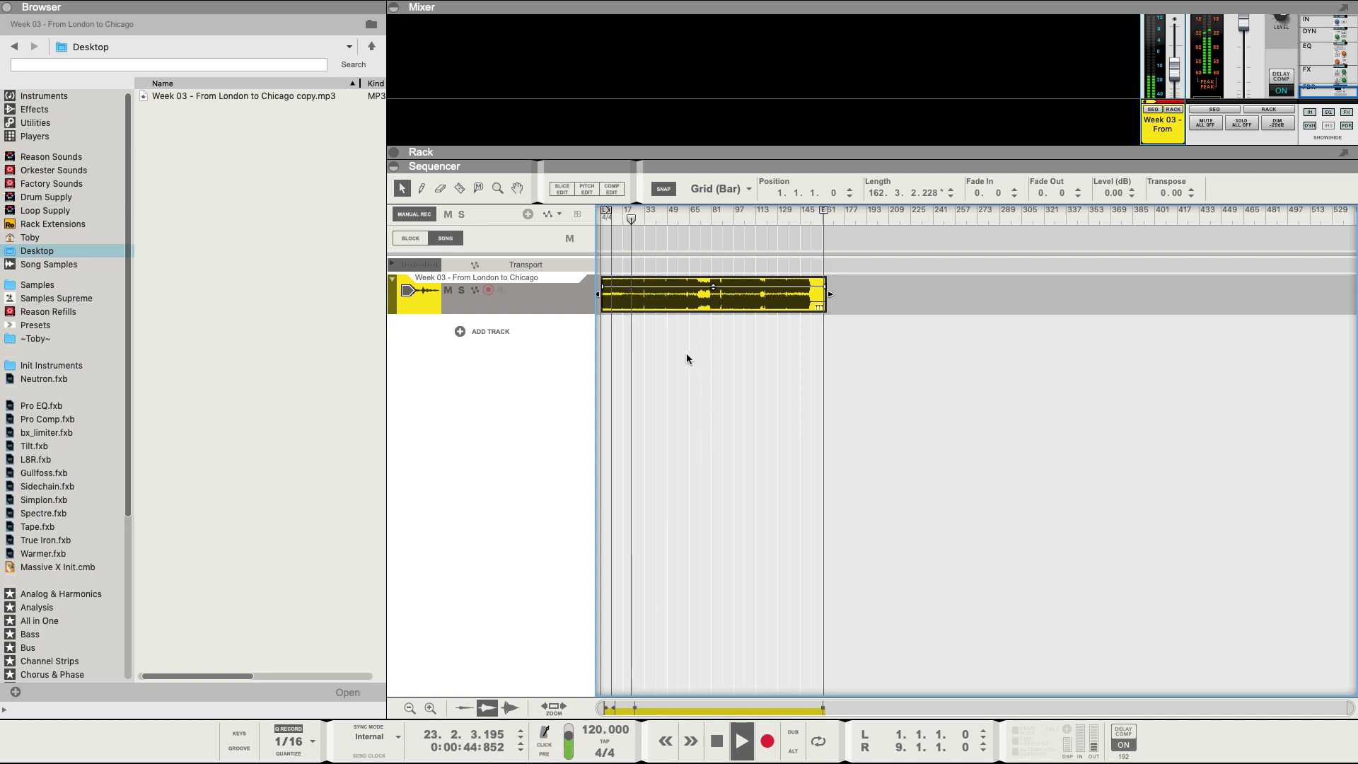
{"action": "key", "text": "space"}
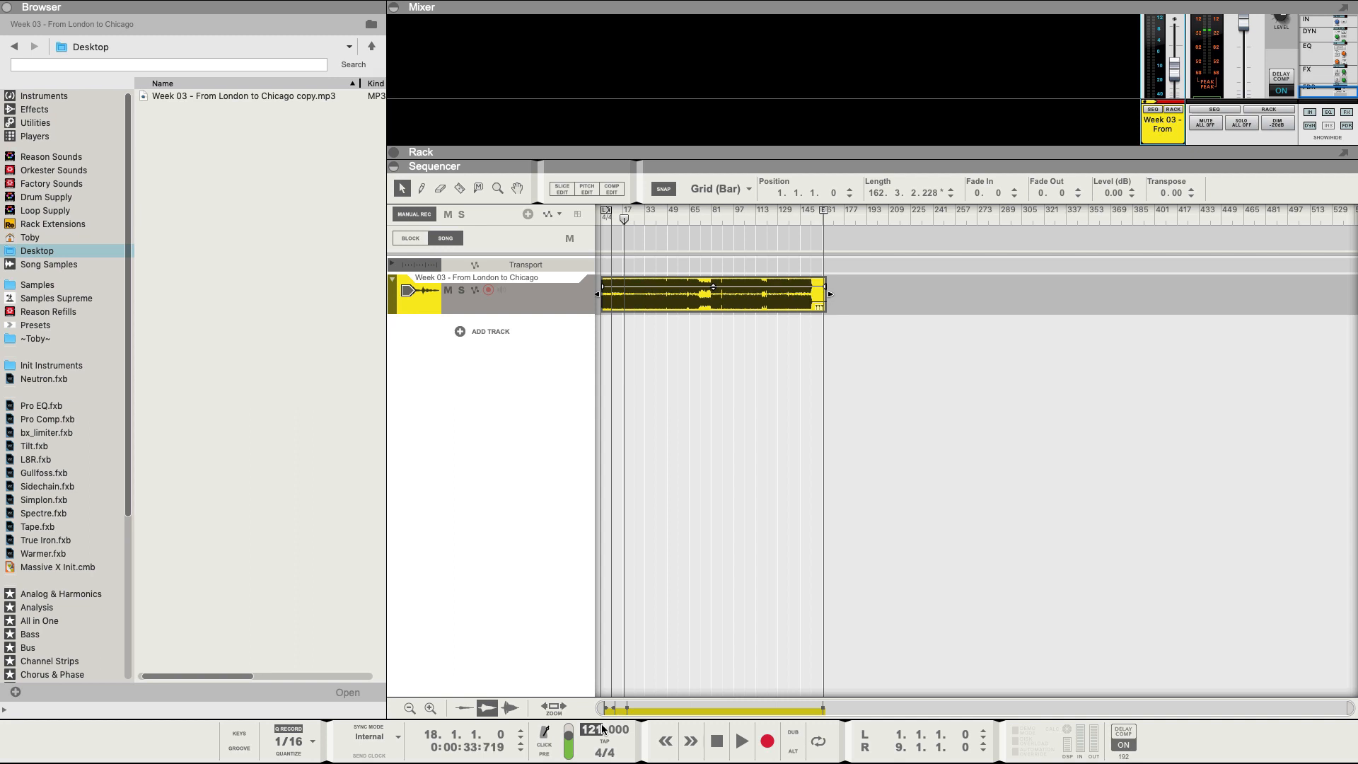
Move the song end marker back to bar 153 and return the song position to bar 2.
{"action": "left_click_drag", "start_coordinate": [602, 729], "coordinate": [602, 728]}
{"action": "key", "text": "h"}
{"action": "key", "text": "h"}
{"action": "key", "text": "h"}
{"action": "key", "text": "h"}
{"action": "key", "text": "h"}
{"action": "key", "text": "h"}
{"action": "key", "text": "h"}
{"action": "key", "text": "h"}
{"action": "key", "text": "h"}
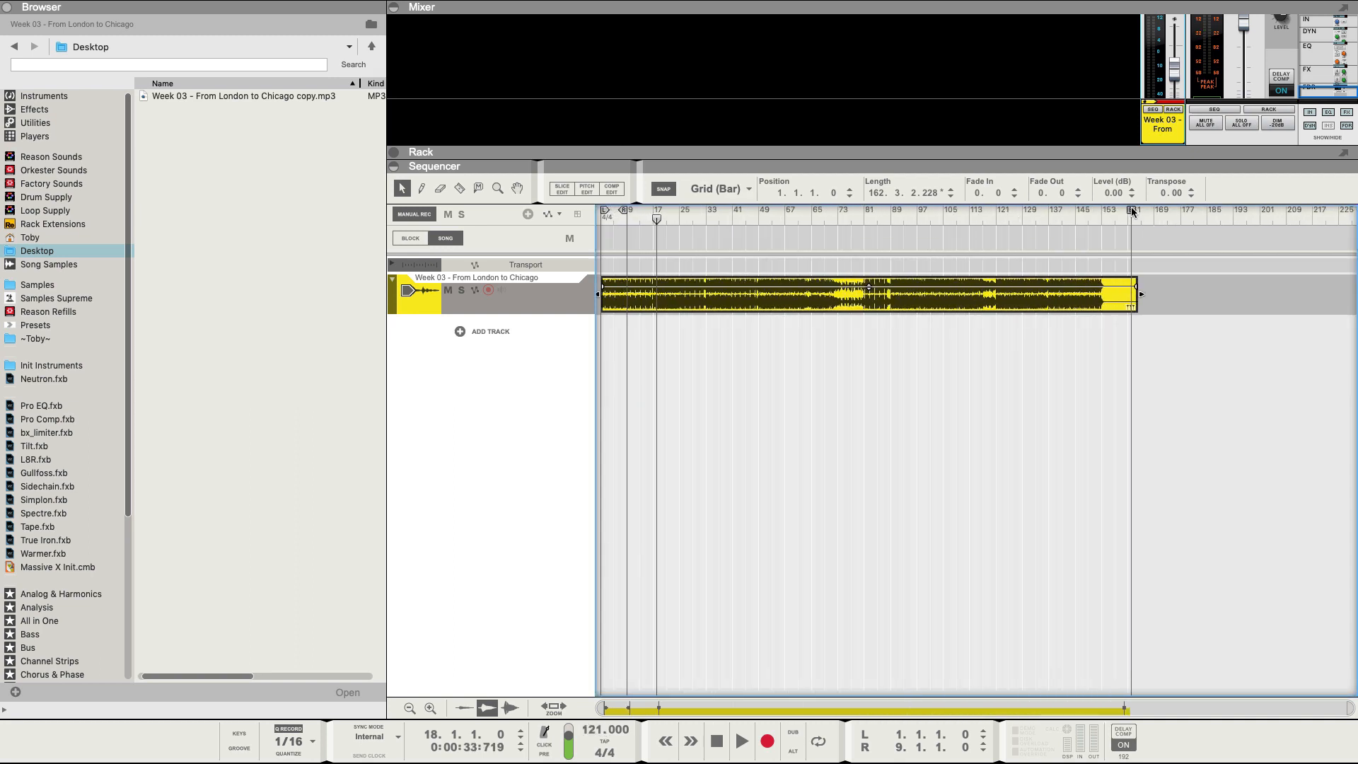
{"action": "left_click_drag", "start_coordinate": [1132, 210], "coordinate": [1105, 211]}
{"action": "left_click", "coordinate": [1091, 212]}
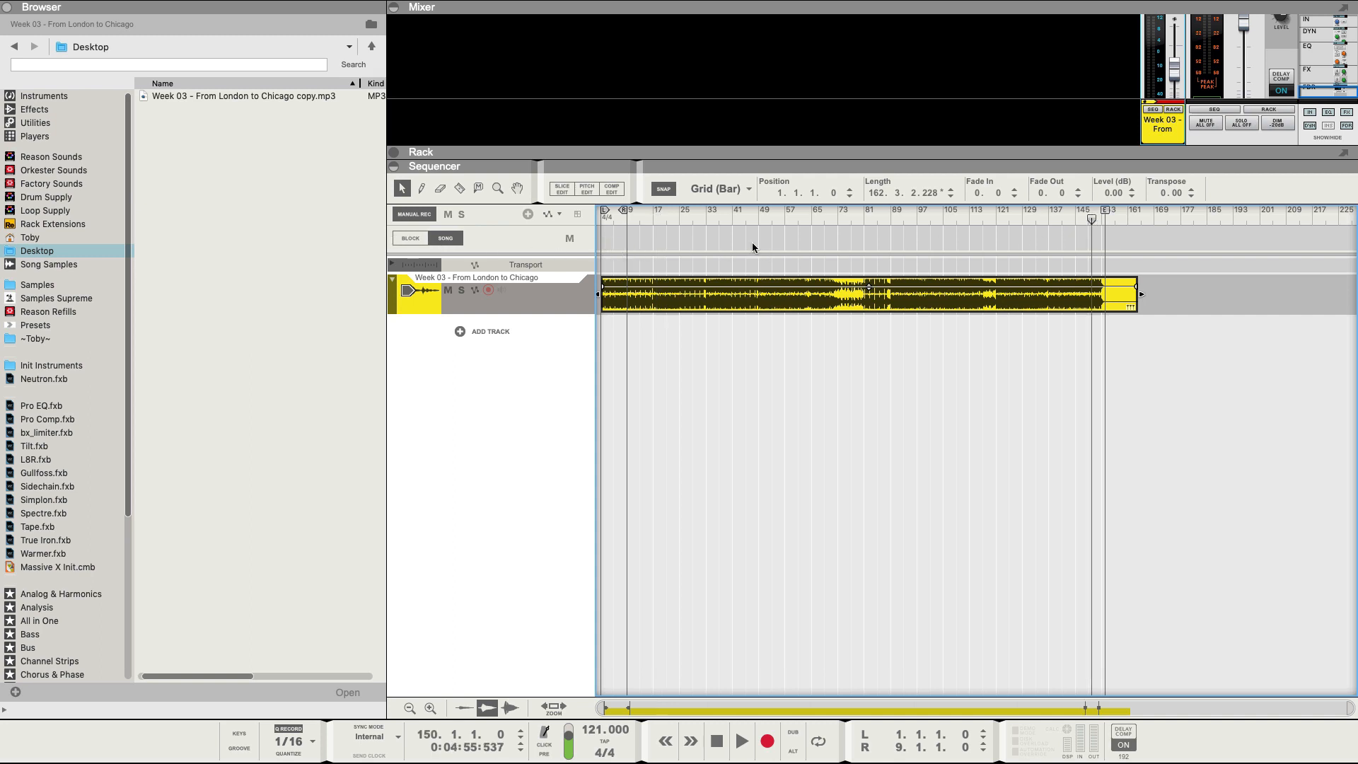
{"action": "left_click", "coordinate": [604, 220]}
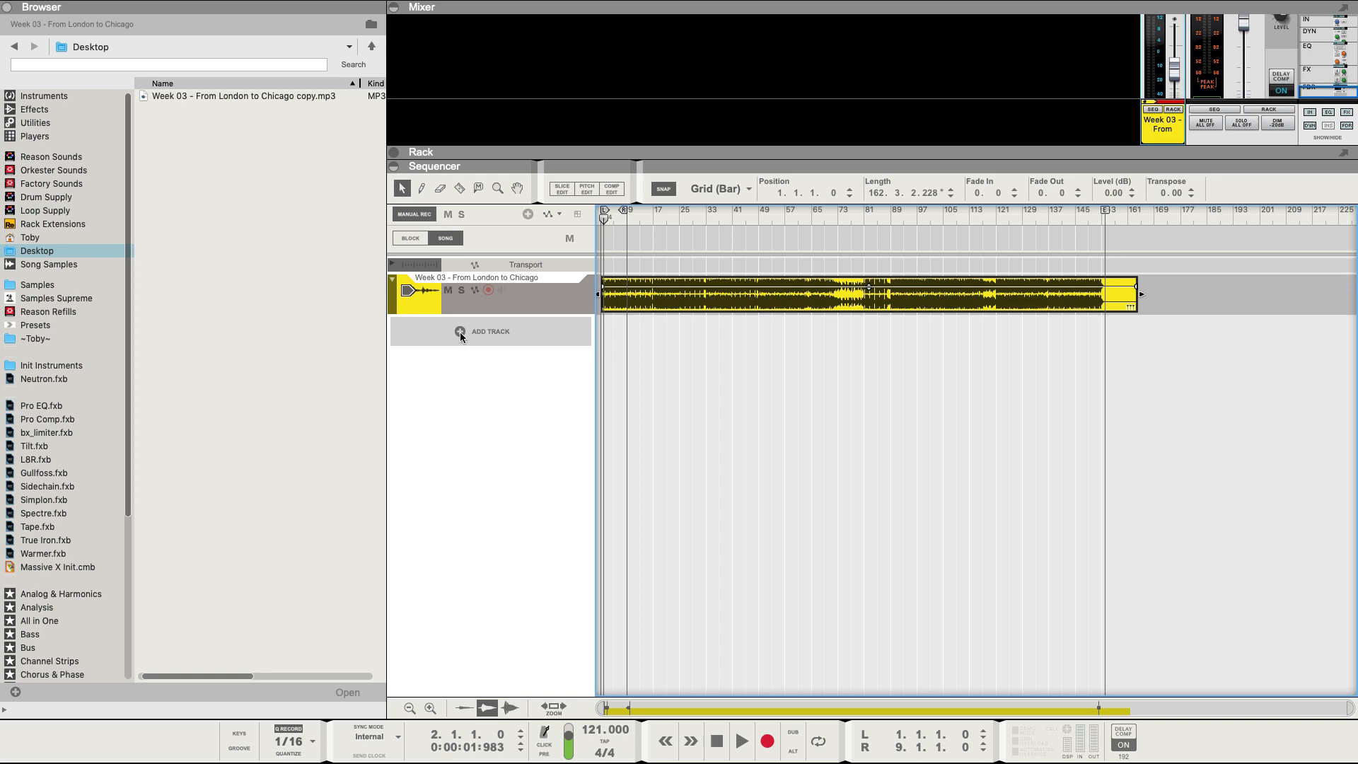
Add a Redrum drum kit track and name it Kick.
{"action": "left_click", "coordinate": [58, 97]}
{"action": "left_click_drag", "start_coordinate": [294, 167], "coordinate": [469, 319]}
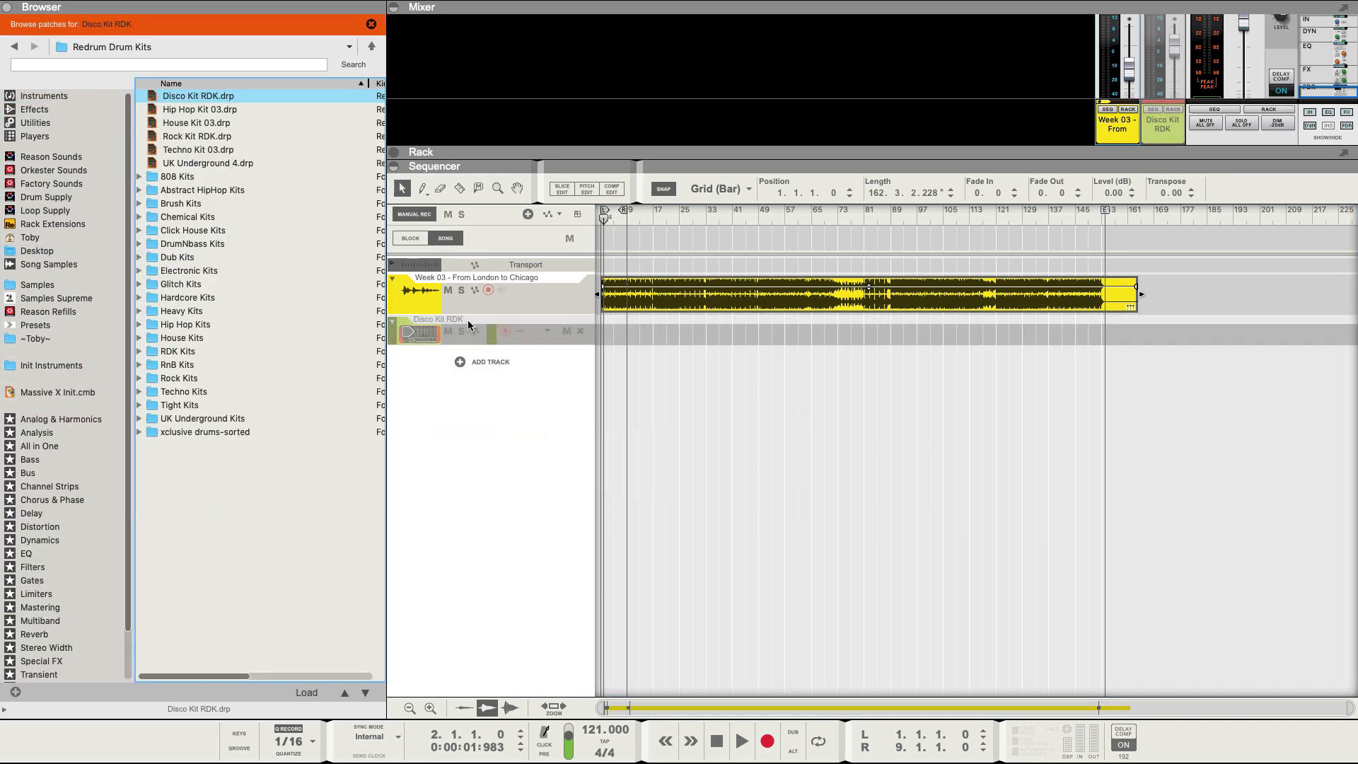
{"action": "double_click", "coordinate": [468, 320]}
{"action": "type", "text": "Kick"}
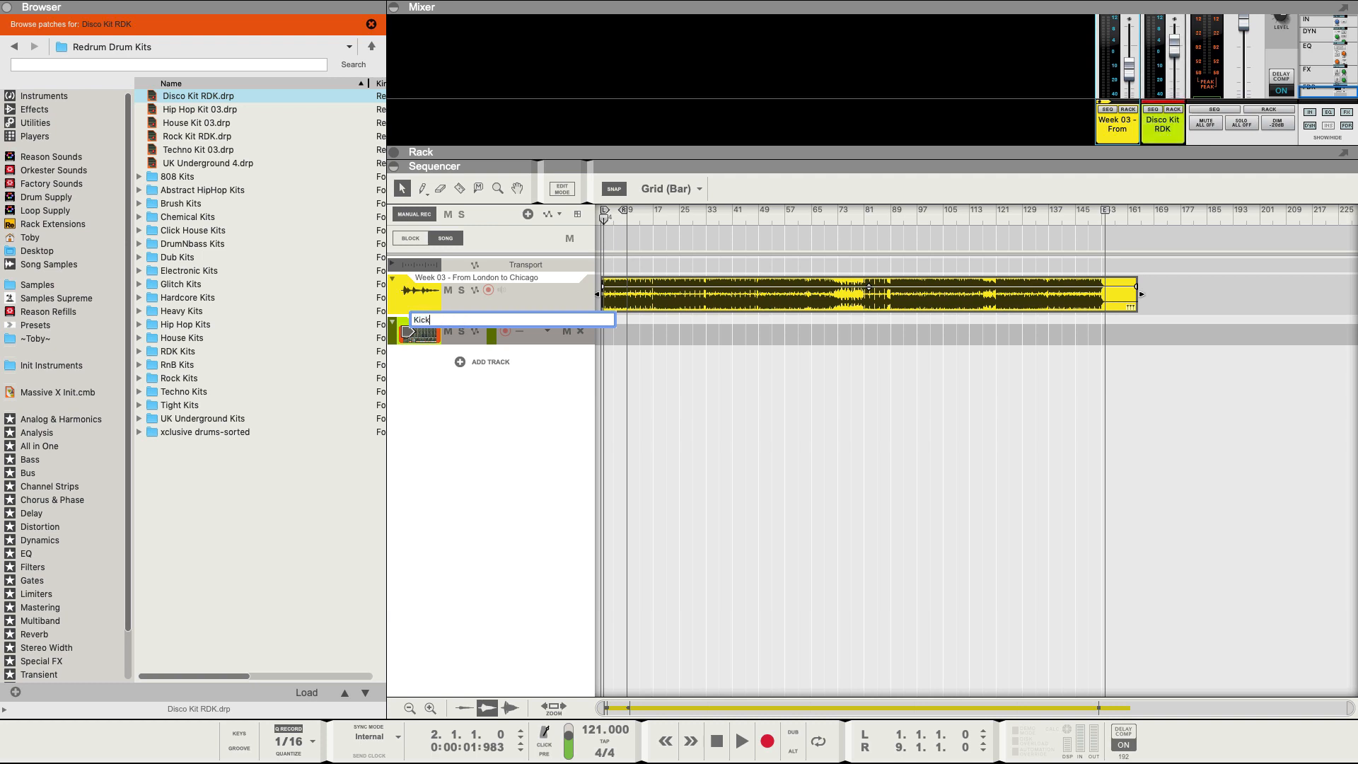
{"action": "key", "text": "Return"}
Draw an 8-bar clip at the start of the Kick lane and colour the track red.
{"action": "key", "text": "space"}
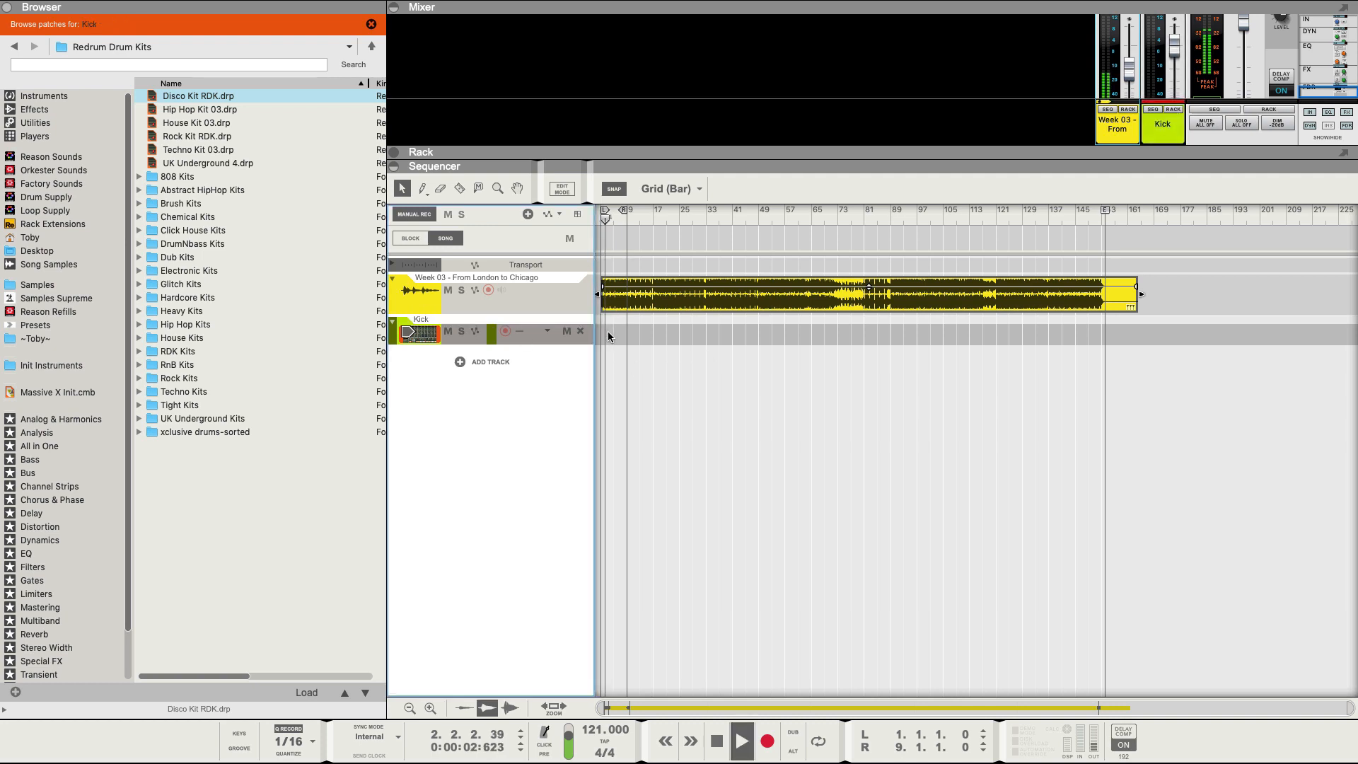
{"action": "left_click_drag", "start_coordinate": [604, 325], "coordinate": [626, 326]}
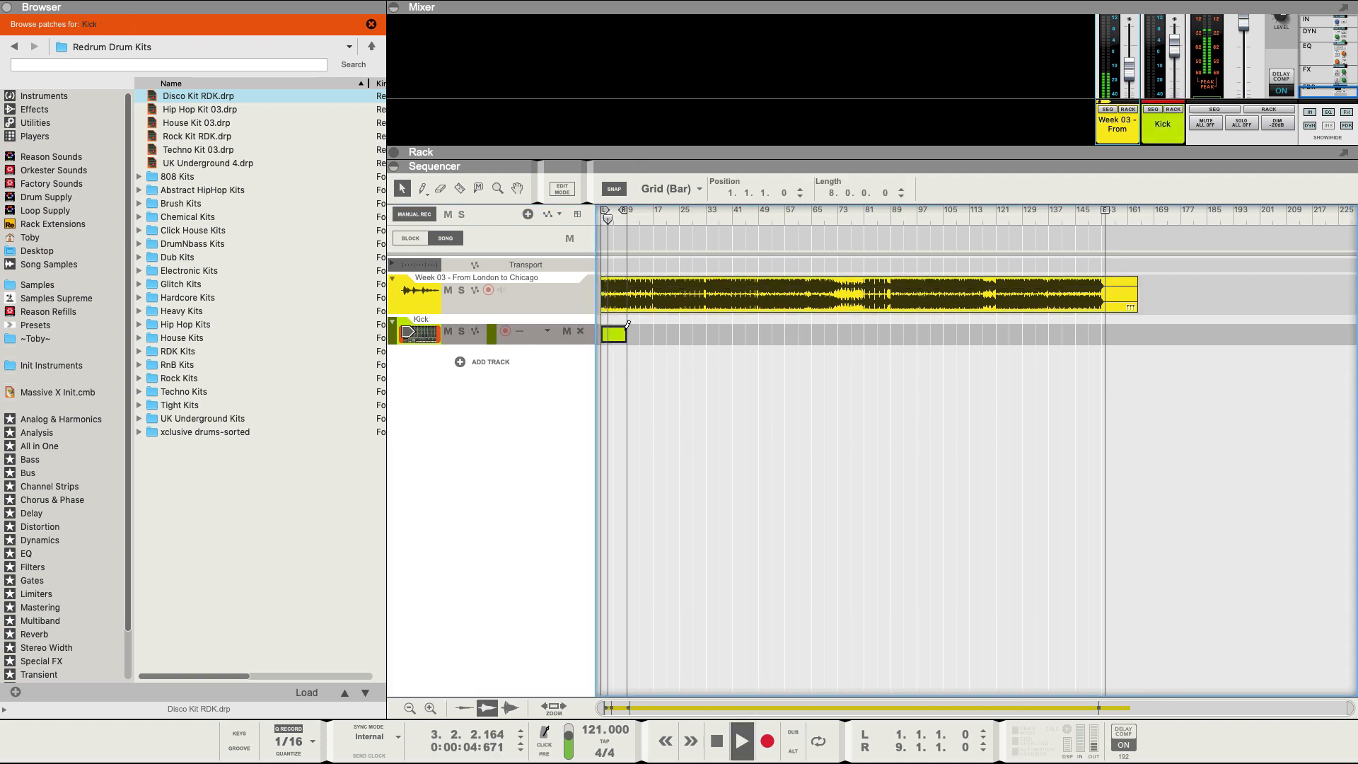
{"action": "left_click", "coordinate": [430, 335]}
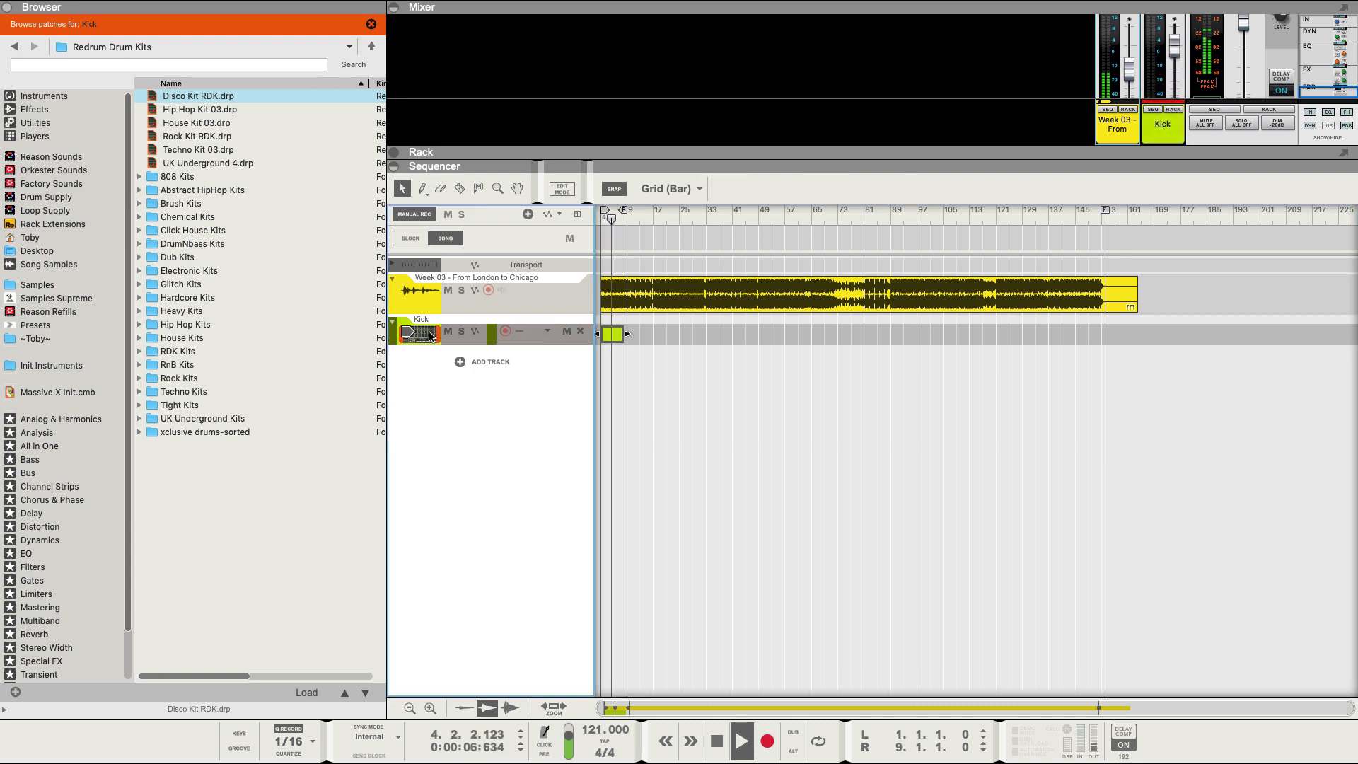
{"action": "key", "text": "super+1"}
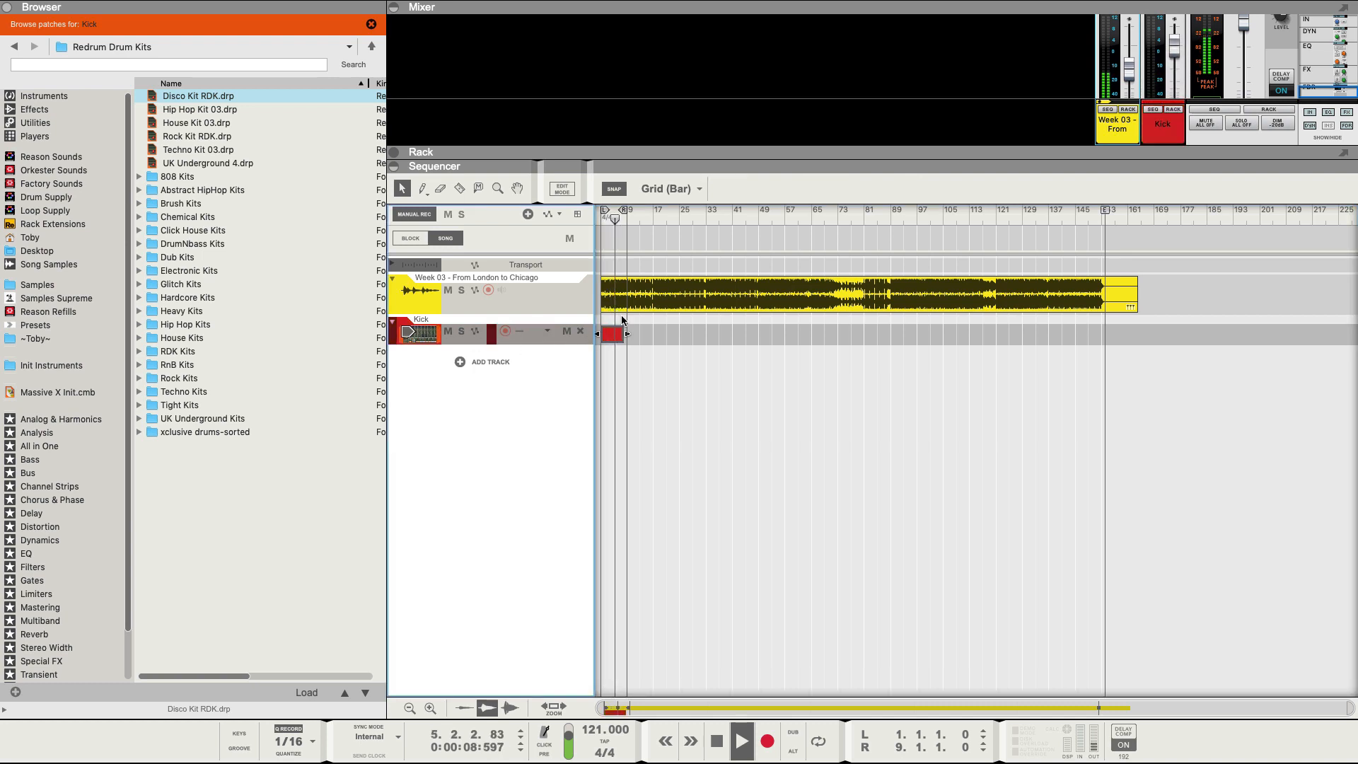
Duplicate the Kick clip repeatedly along the lane past bar 57.
{"action": "scroll", "coordinate": [647, 317], "scroll_direction": "up", "scroll_amount": 4}
{"action": "left_click", "coordinate": [655, 216]}
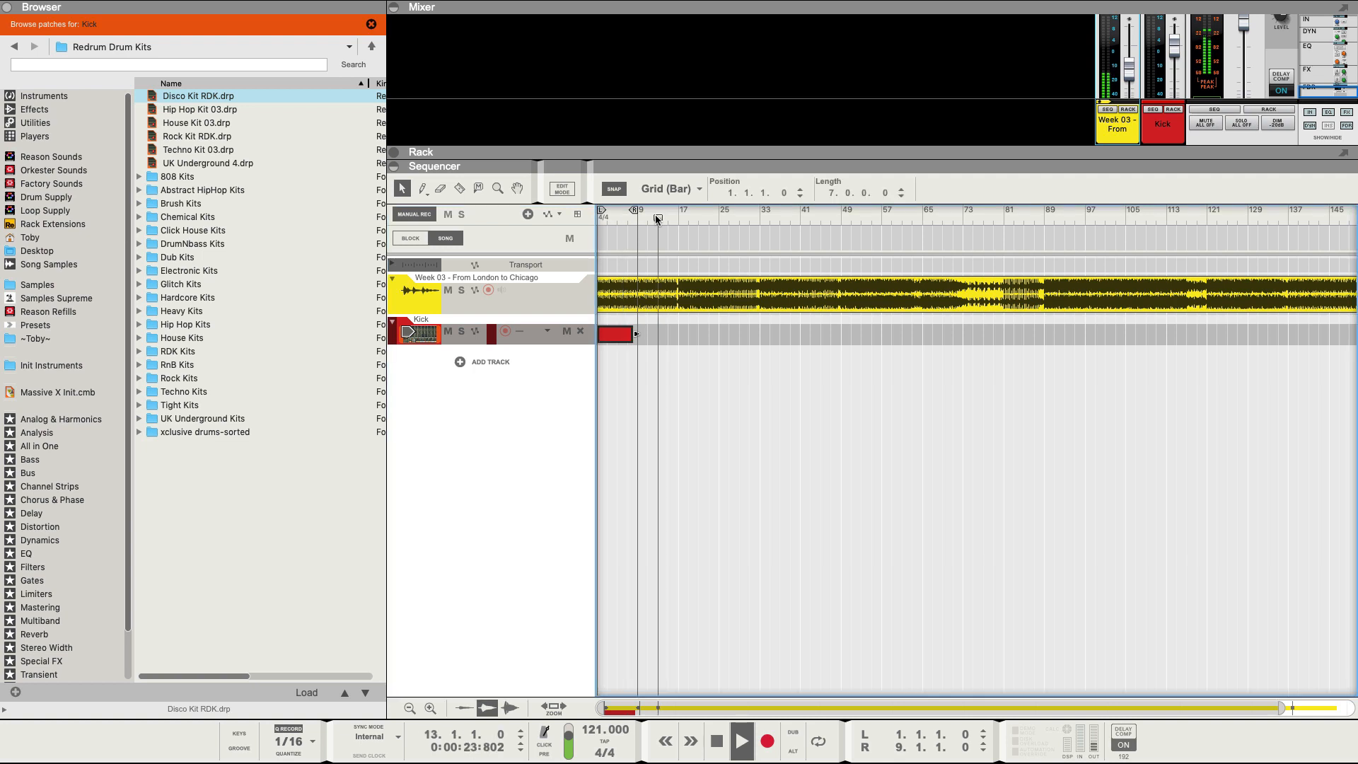
{"action": "left_click", "coordinate": [715, 216]}
{"action": "left_click", "coordinate": [804, 217]}
{"action": "left_click", "coordinate": [862, 216]}
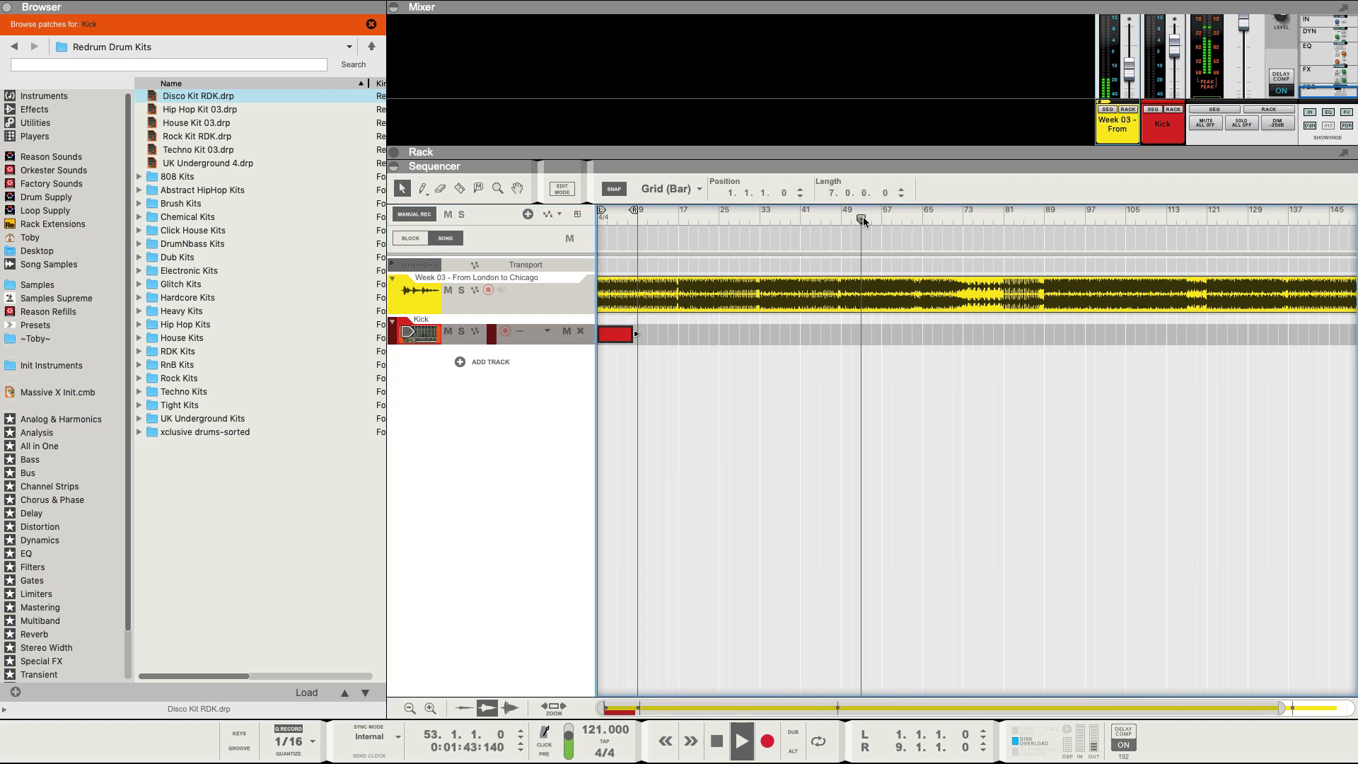
{"action": "left_click", "coordinate": [934, 218]}
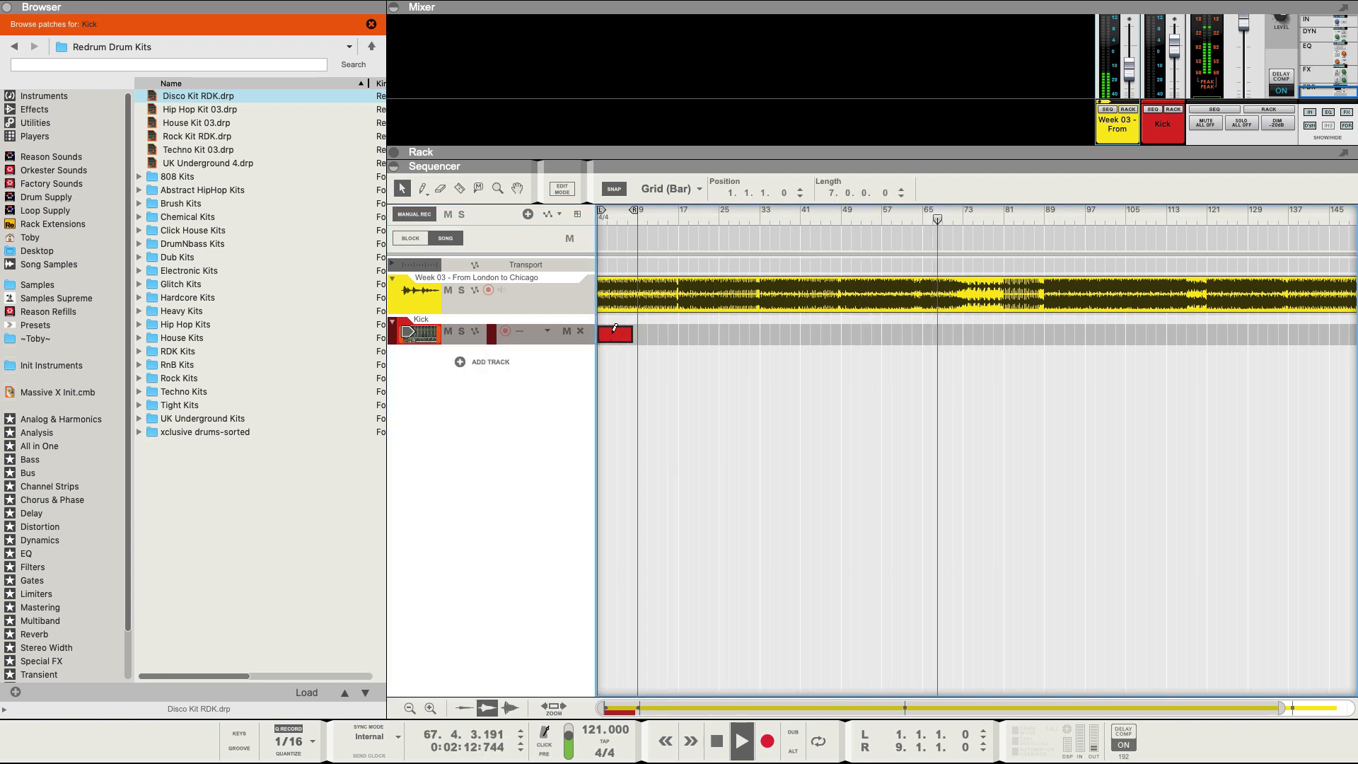
{"action": "key", "text": "ctrl+d"}
{"action": "key", "text": "ctrl+d"}
{"action": "key", "text": "ctrl+d"}
{"action": "key", "text": "ctrl+d"}
{"action": "key", "text": "ctrl+d"}
{"action": "key", "text": "ctrl+d"}
{"action": "key", "text": "ctrl+d"}
{"action": "key", "text": "ctrl+d"}
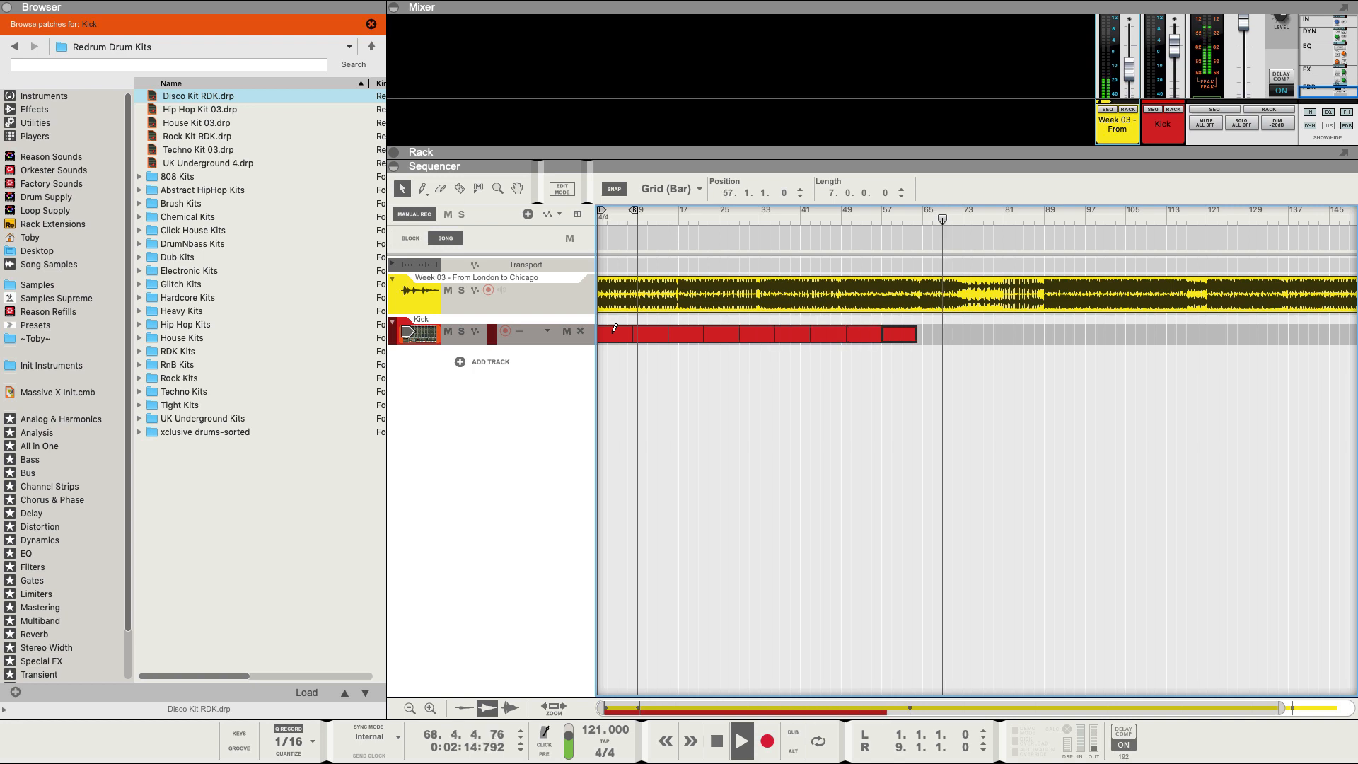
{"action": "key", "text": "ctrl+d"}
Copy the last three Kick clips to start at bar 89 and draw Block 01 over bars 73–89.
{"action": "scroll", "coordinate": [861, 443], "scroll_direction": "right", "scroll_amount": 3}
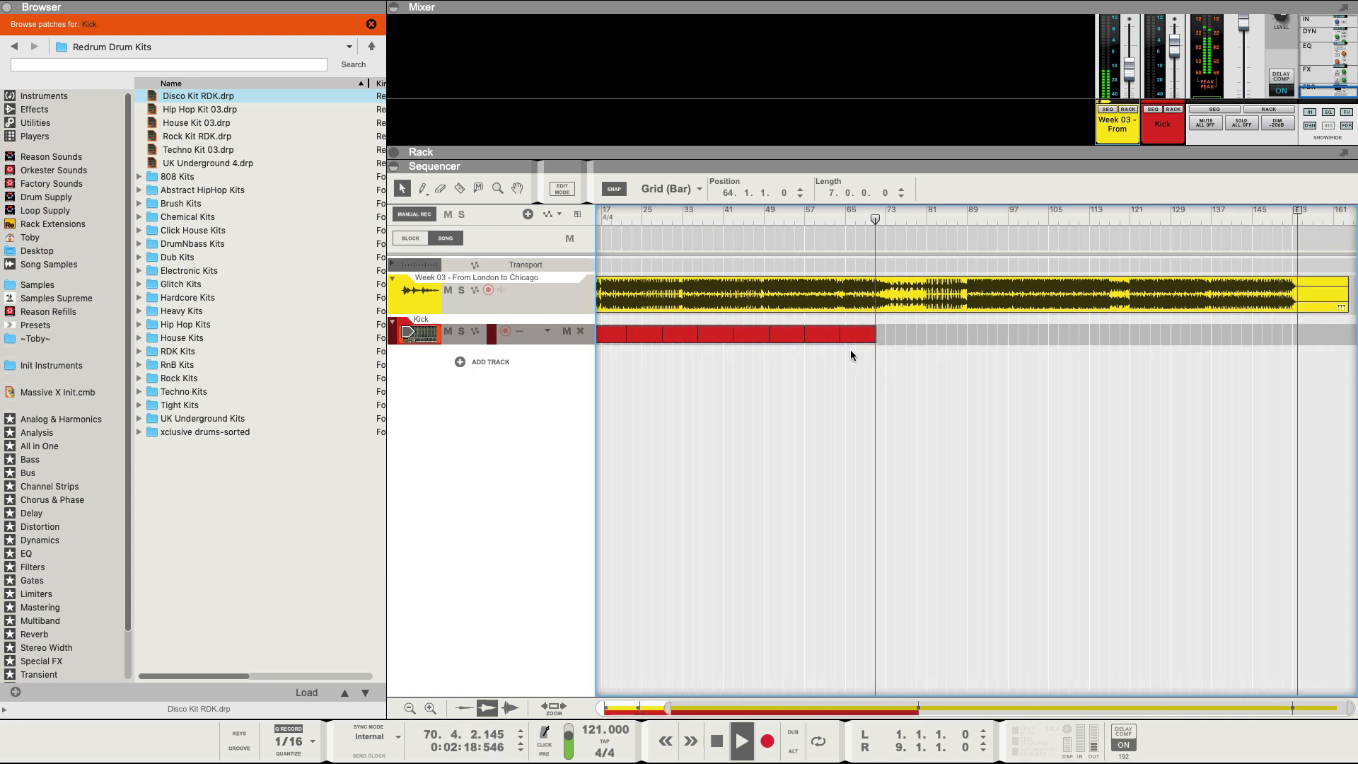
{"action": "left_click_drag", "start_coordinate": [851, 355], "coordinate": [983, 340]}
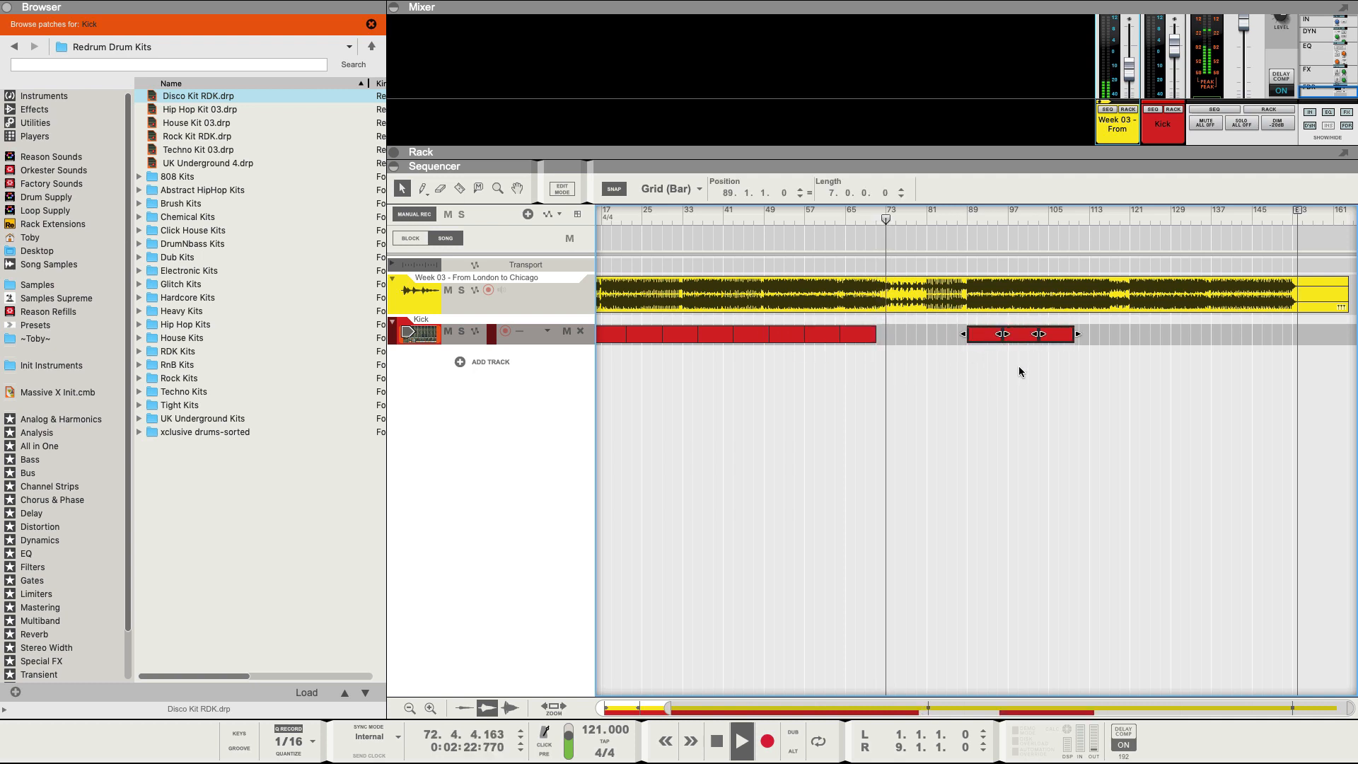
{"action": "left_click_drag", "start_coordinate": [889, 235], "coordinate": [967, 236]}
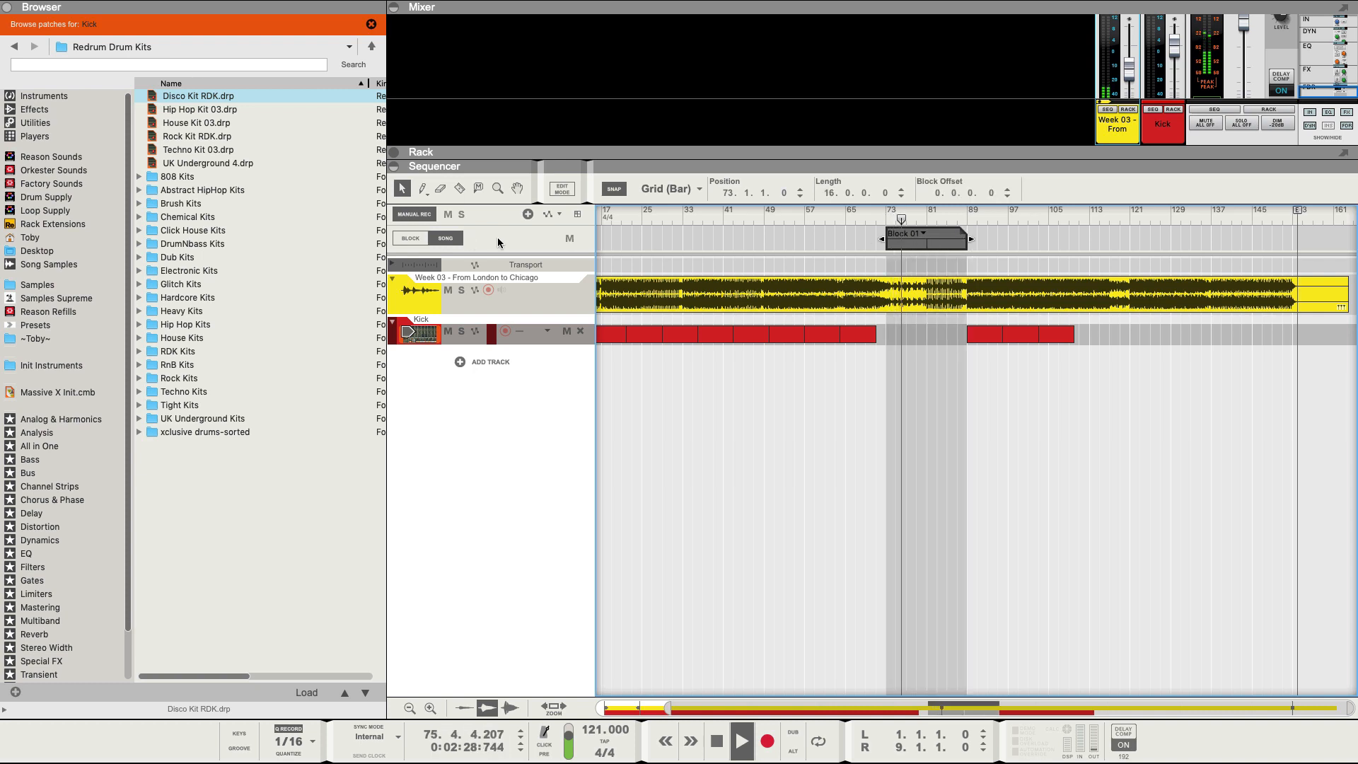
Rename Block 01 to 'Breakdown' in Block mode, then return to Song mode and play from bar 84.
{"action": "key", "text": "b"}
{"action": "double_click", "coordinate": [613, 237]}
{"action": "type", "text": "Bre"}
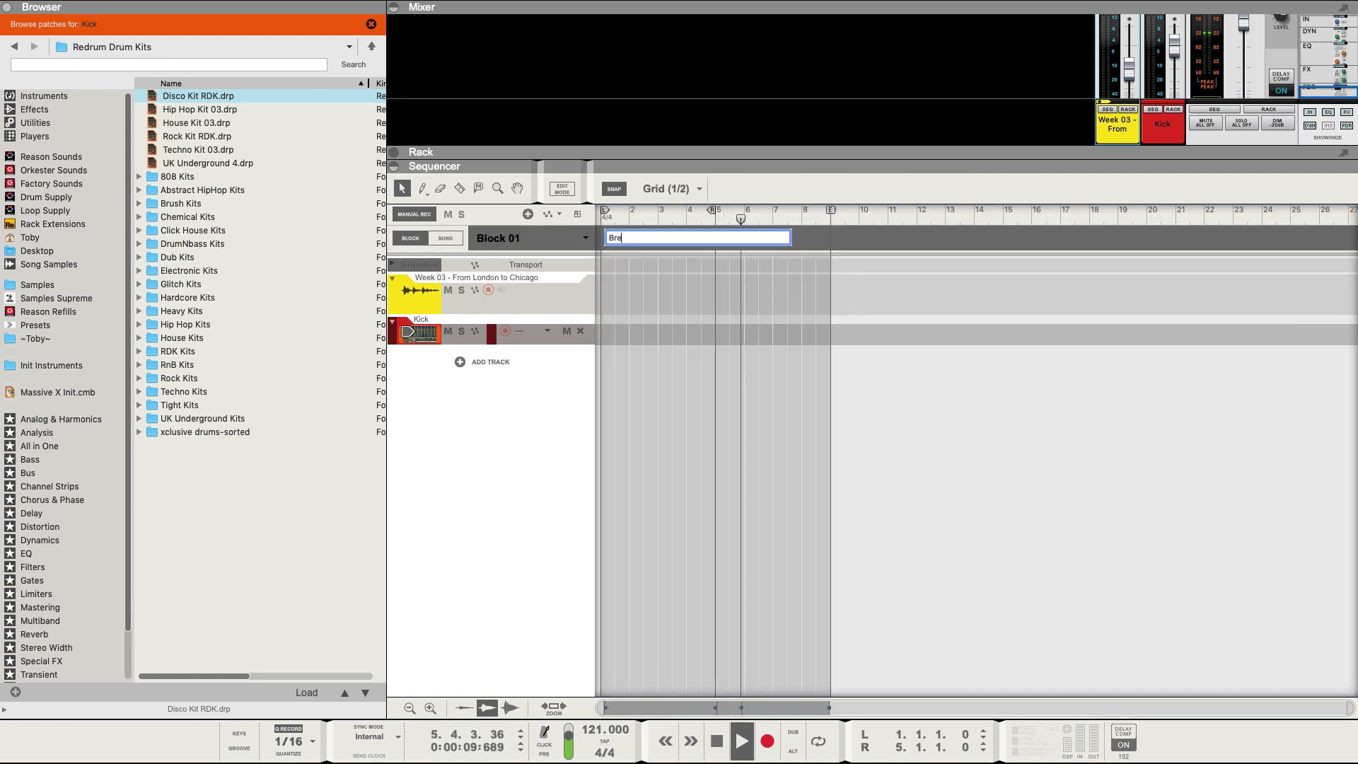
{"action": "type", "text": "akdown"}
{"action": "key", "text": "Return"}
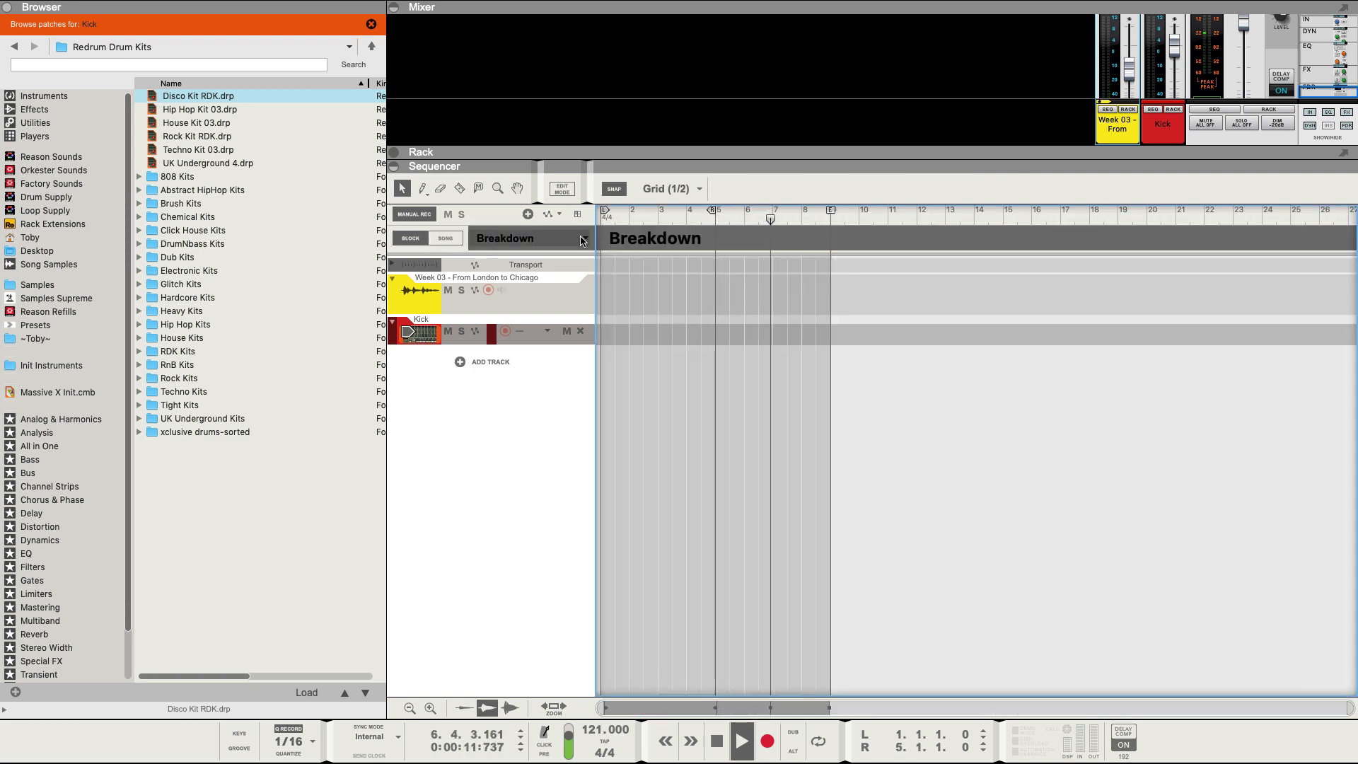
{"action": "key", "text": "b"}
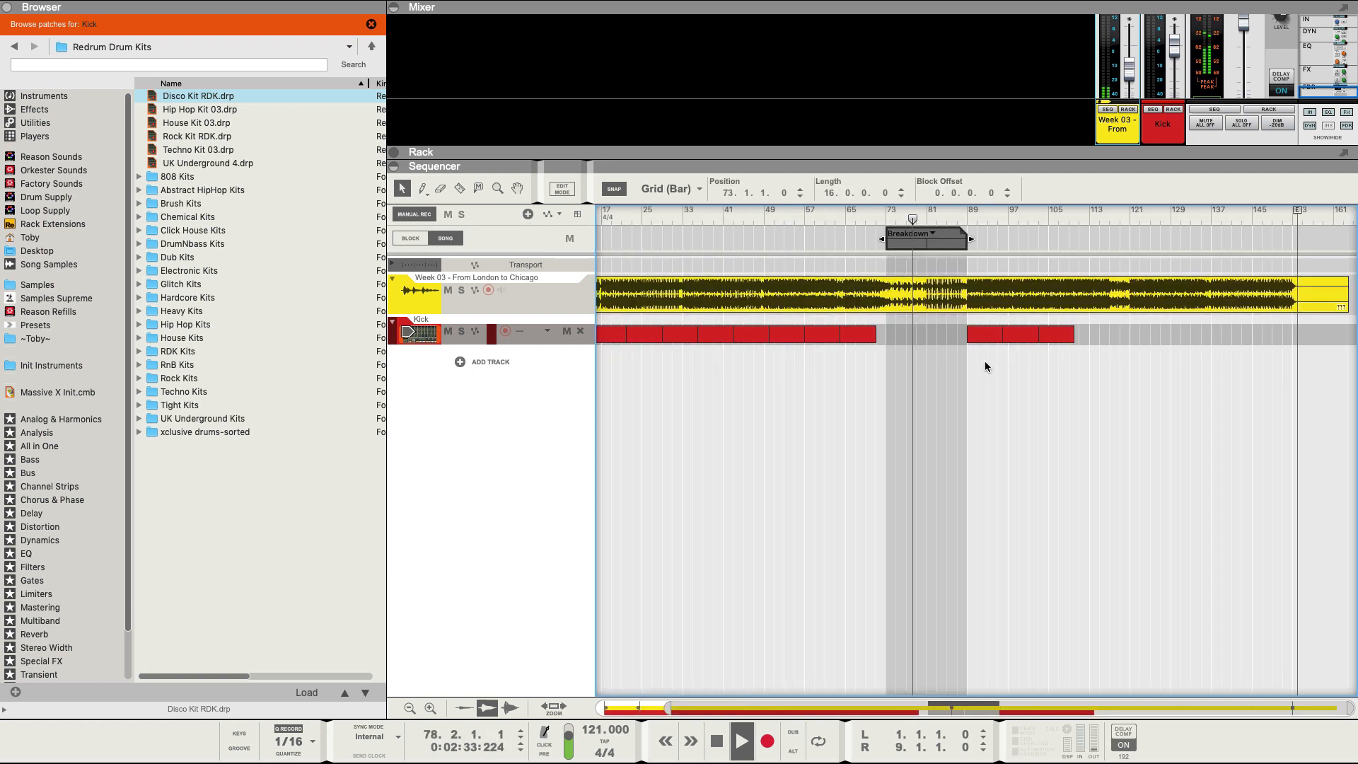
{"action": "left_click", "coordinate": [942, 219]}
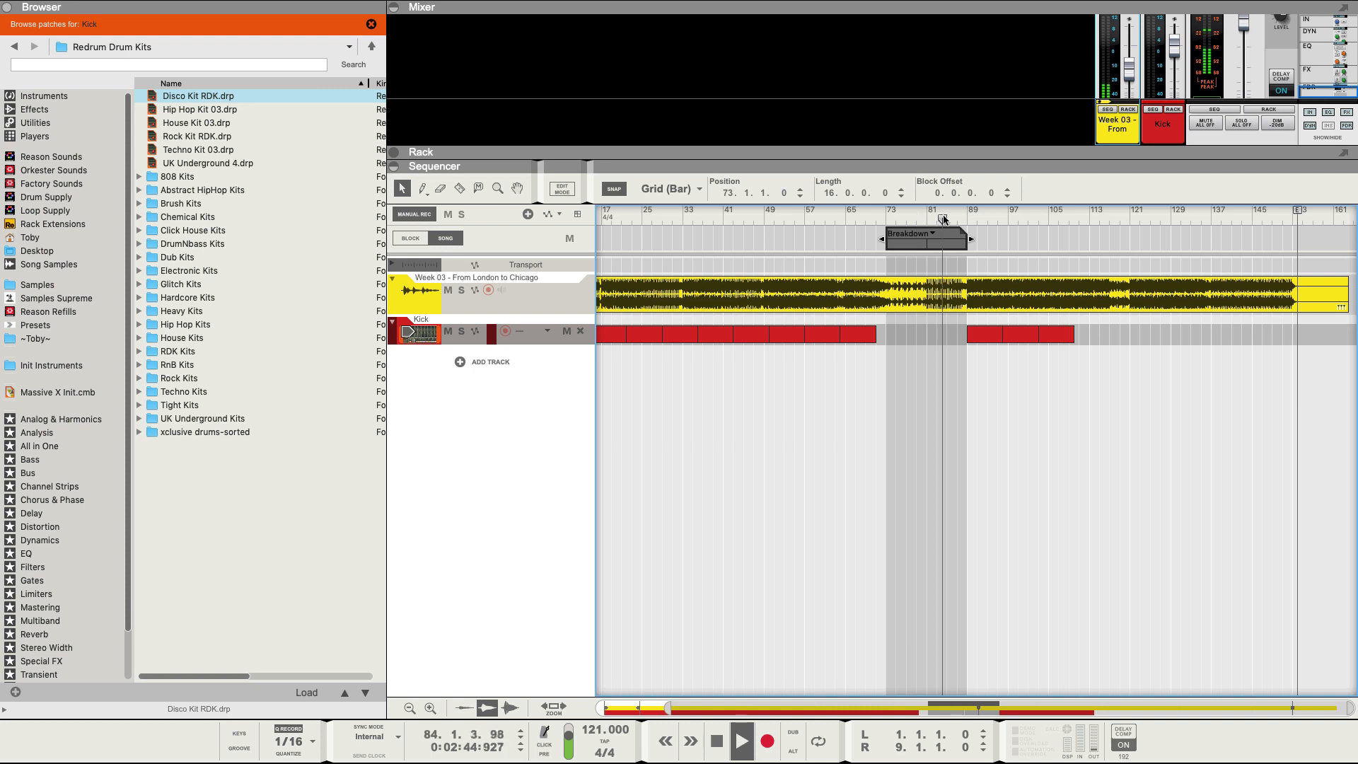
{"action": "left_click", "coordinate": [962, 219]}
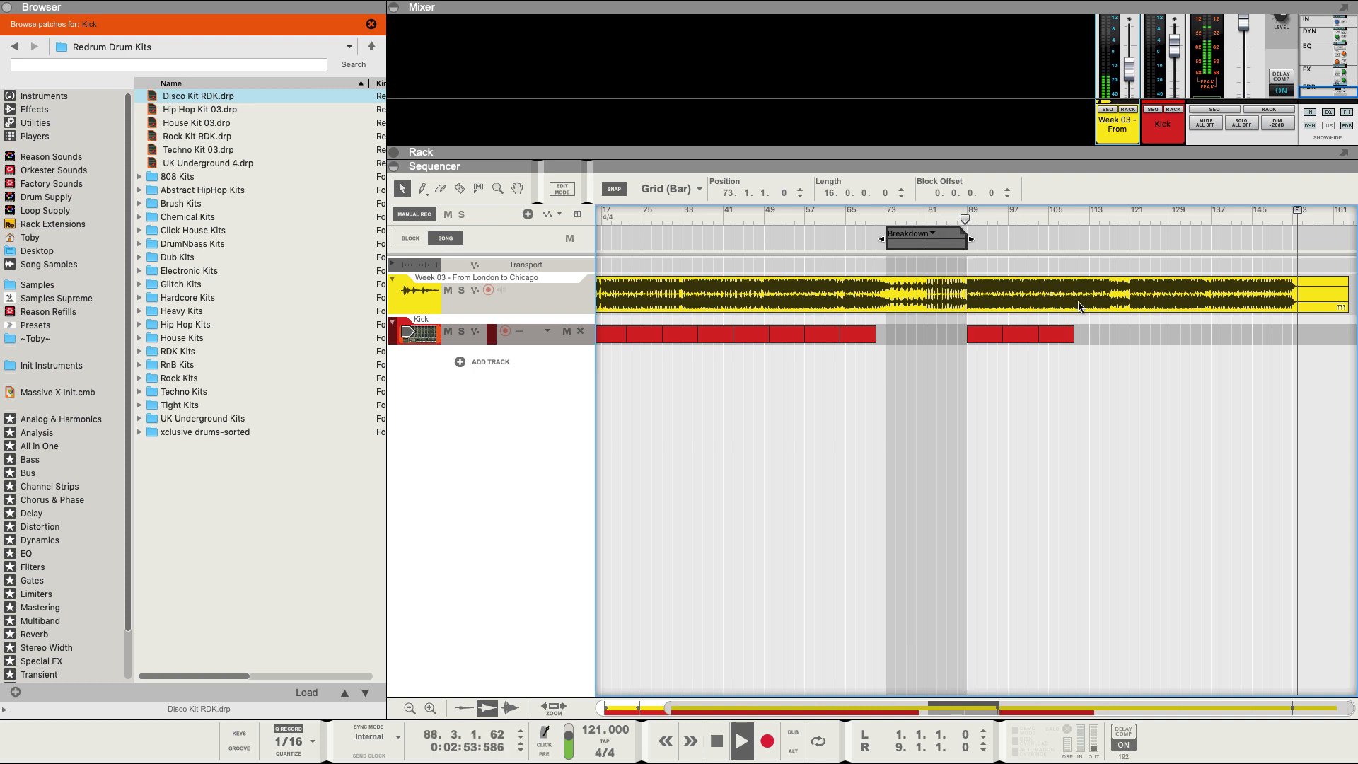
Delete all Kick clips from bar 9 onward, keeping only the bar-1 clip.
{"action": "key", "text": "h"}
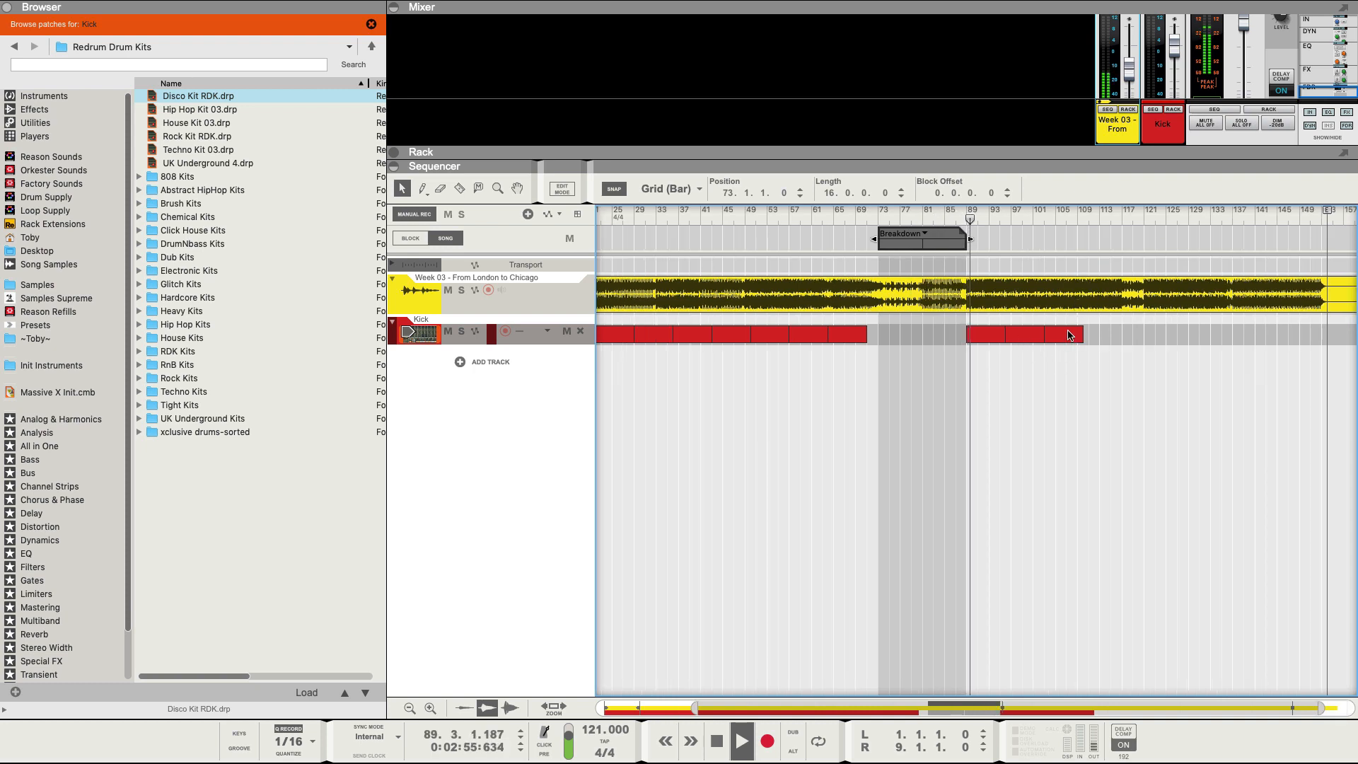
{"action": "mouse_move", "coordinate": [1063, 334]}
{"action": "left_mouse_down"}
{"action": "mouse_move", "coordinate": [1134, 337]}
{"action": "mouse_move", "coordinate": [1073, 335]}
{"action": "left_mouse_up"}
{"action": "scroll", "coordinate": [991, 371], "scroll_direction": "left", "scroll_amount": 5}
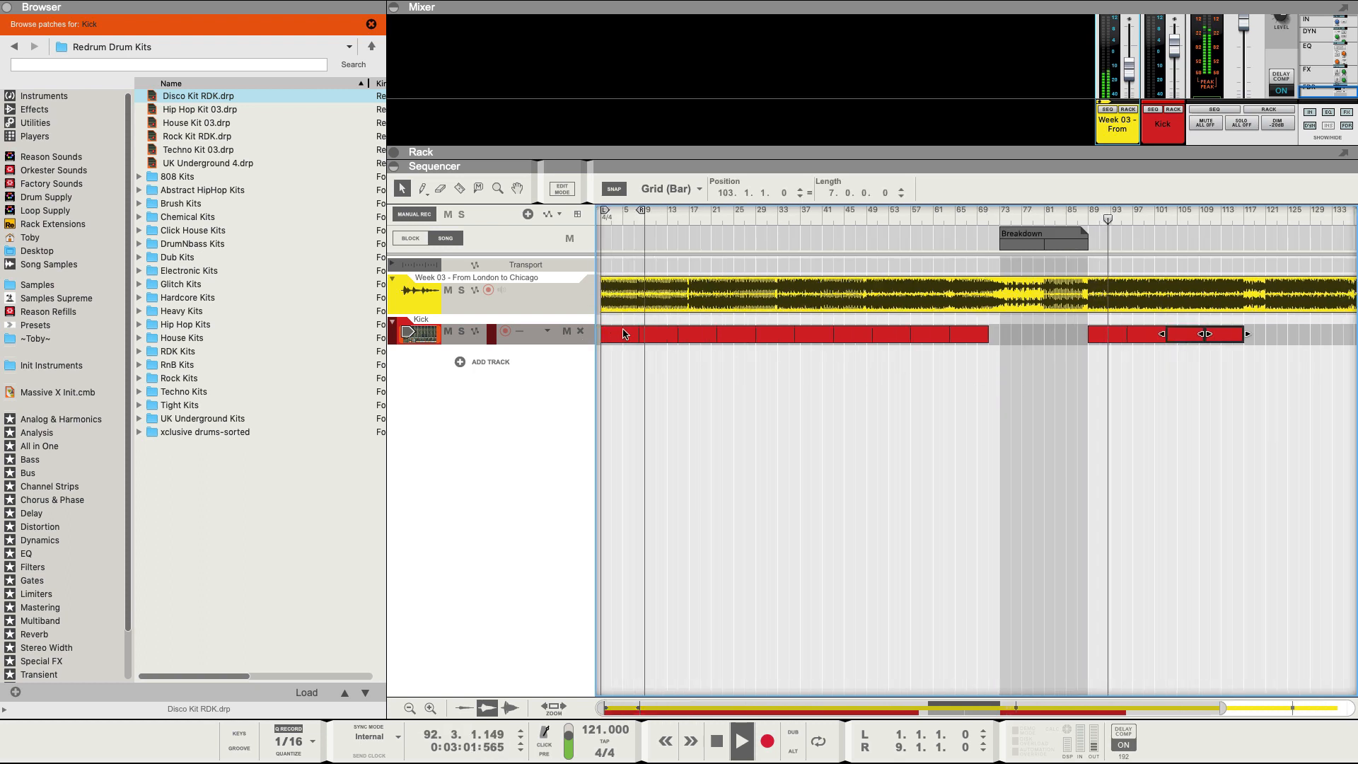
{"action": "left_click_drag", "start_coordinate": [667, 326], "coordinate": [1221, 352]}
{"action": "key", "text": "Delete"}
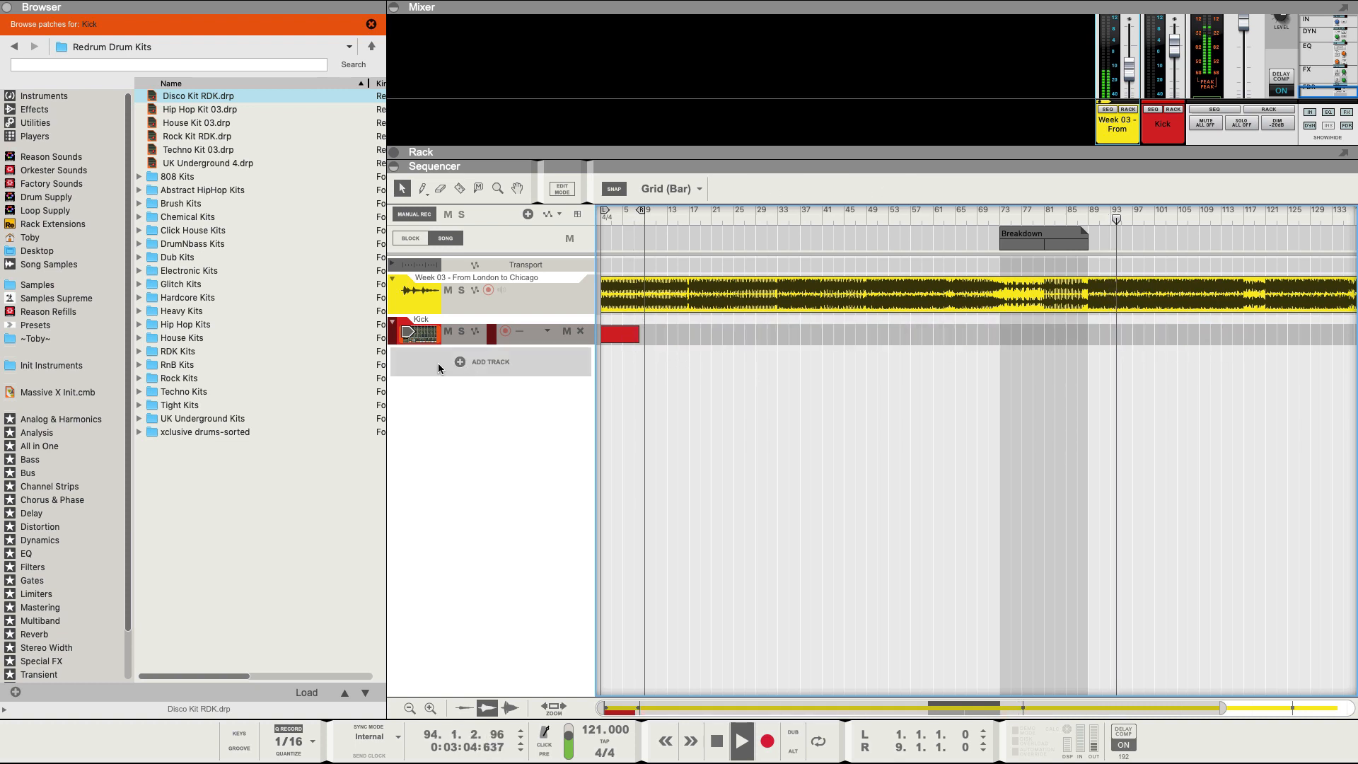
Duplicate the Kick clip through bar 57 and copy the later clips to start at bar 89.
{"action": "left_click", "coordinate": [633, 334]}
{"action": "key", "text": "super+d"}
{"action": "key", "text": "super+d"}
{"action": "key", "text": "super+d"}
{"action": "key", "text": "super+d"}
{"action": "key", "text": "super+d"}
{"action": "key", "text": "super+d"}
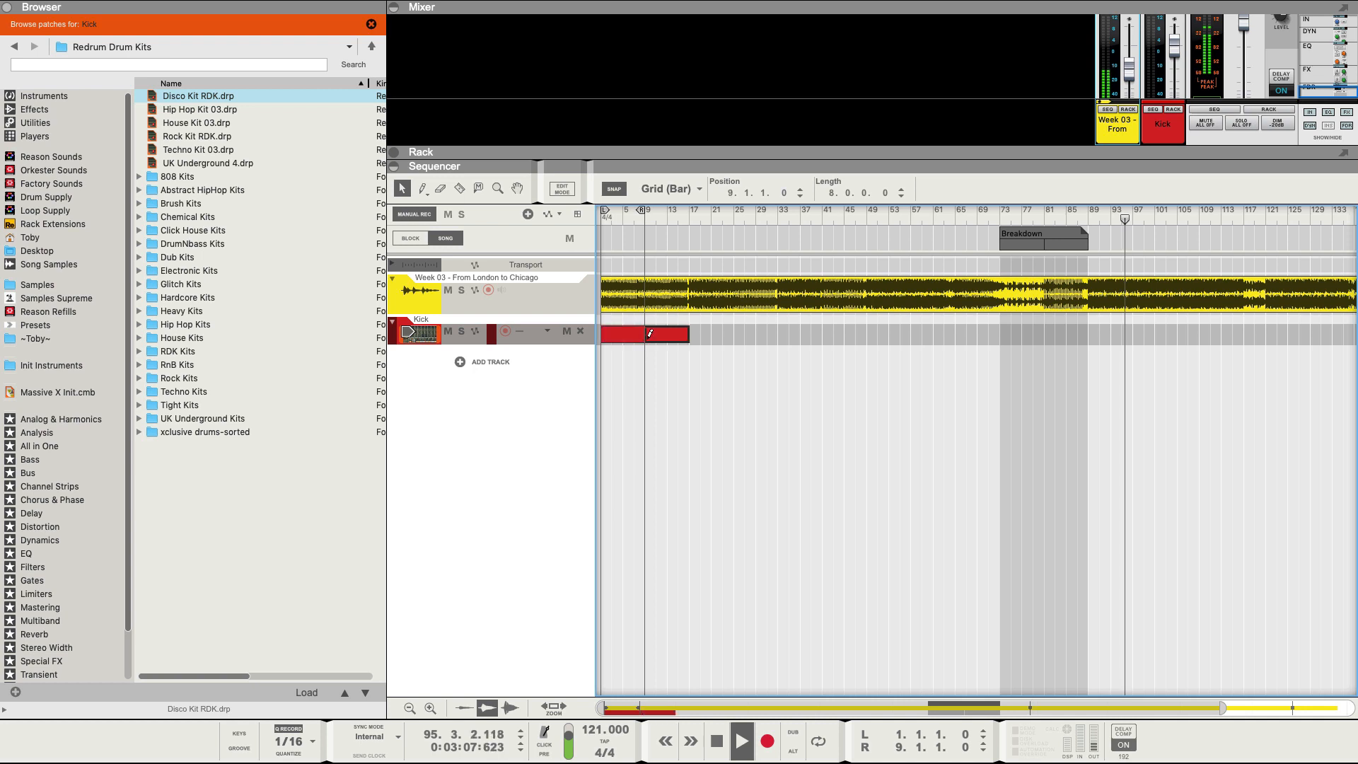
{"action": "key", "text": "super+d"}
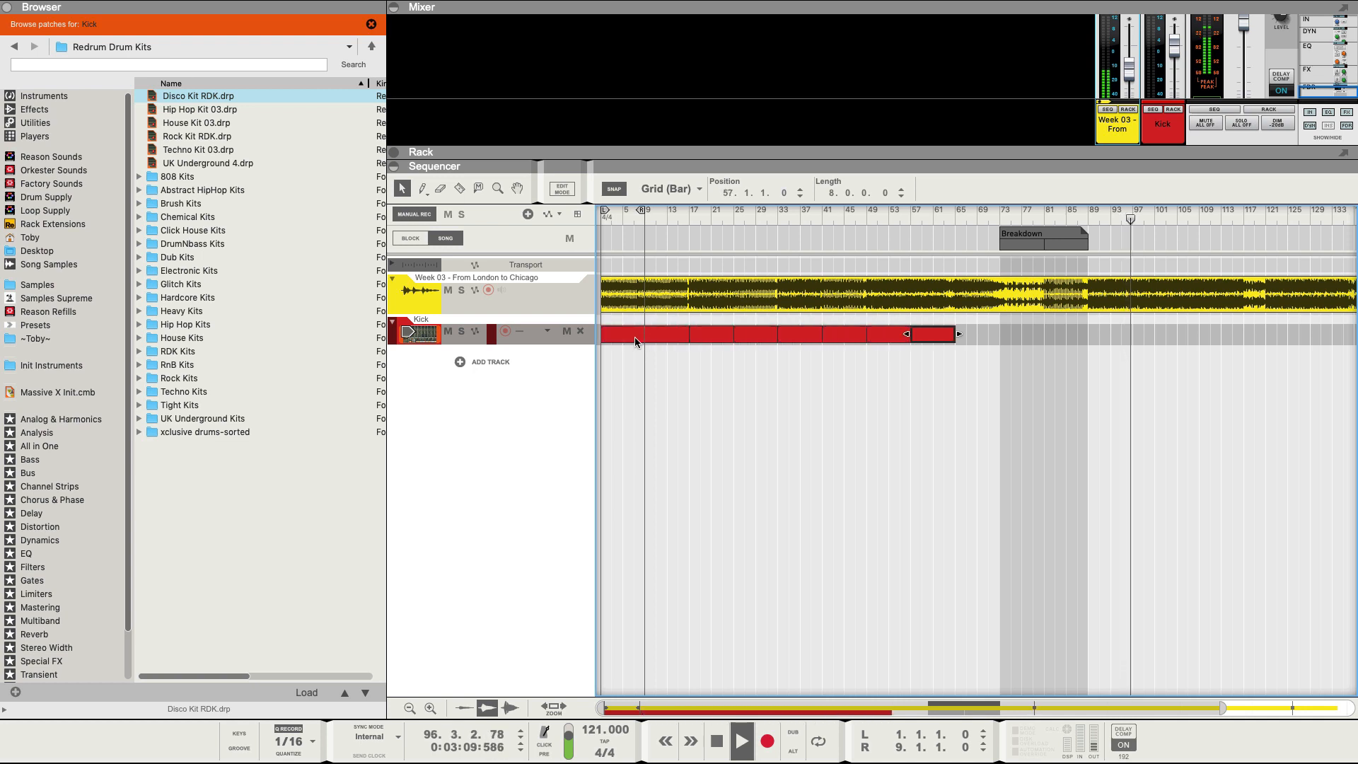
{"action": "left_click_drag", "start_coordinate": [931, 355], "coordinate": [1097, 358]}
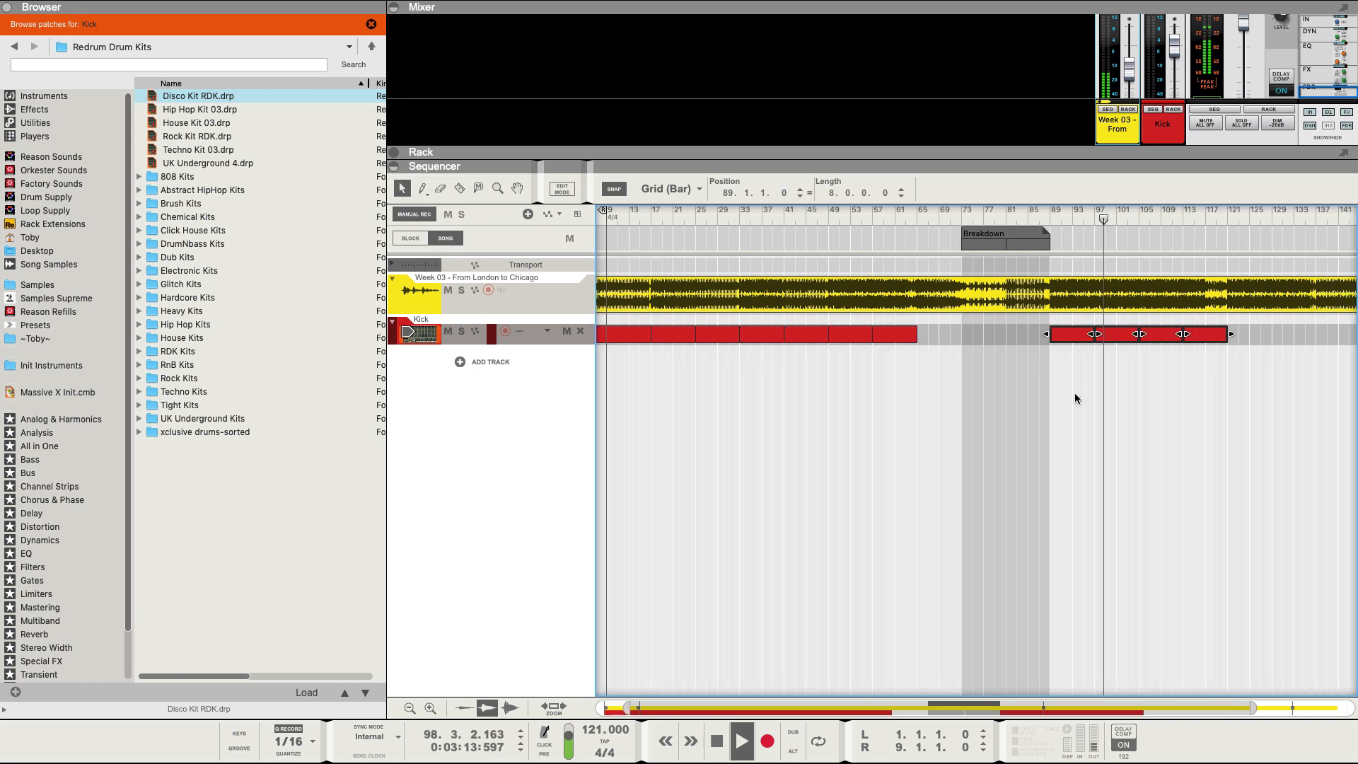
{"action": "scroll", "coordinate": [1075, 393], "scroll_direction": "right", "scroll_amount": 5}
Extend Kick clips to bar 145, trim the bar-113 clip to 4 bars, and narrow the browser.
{"action": "left_click", "coordinate": [1093, 334]}
{"action": "key", "text": "super+d"}
{"action": "key", "text": "super+d"}
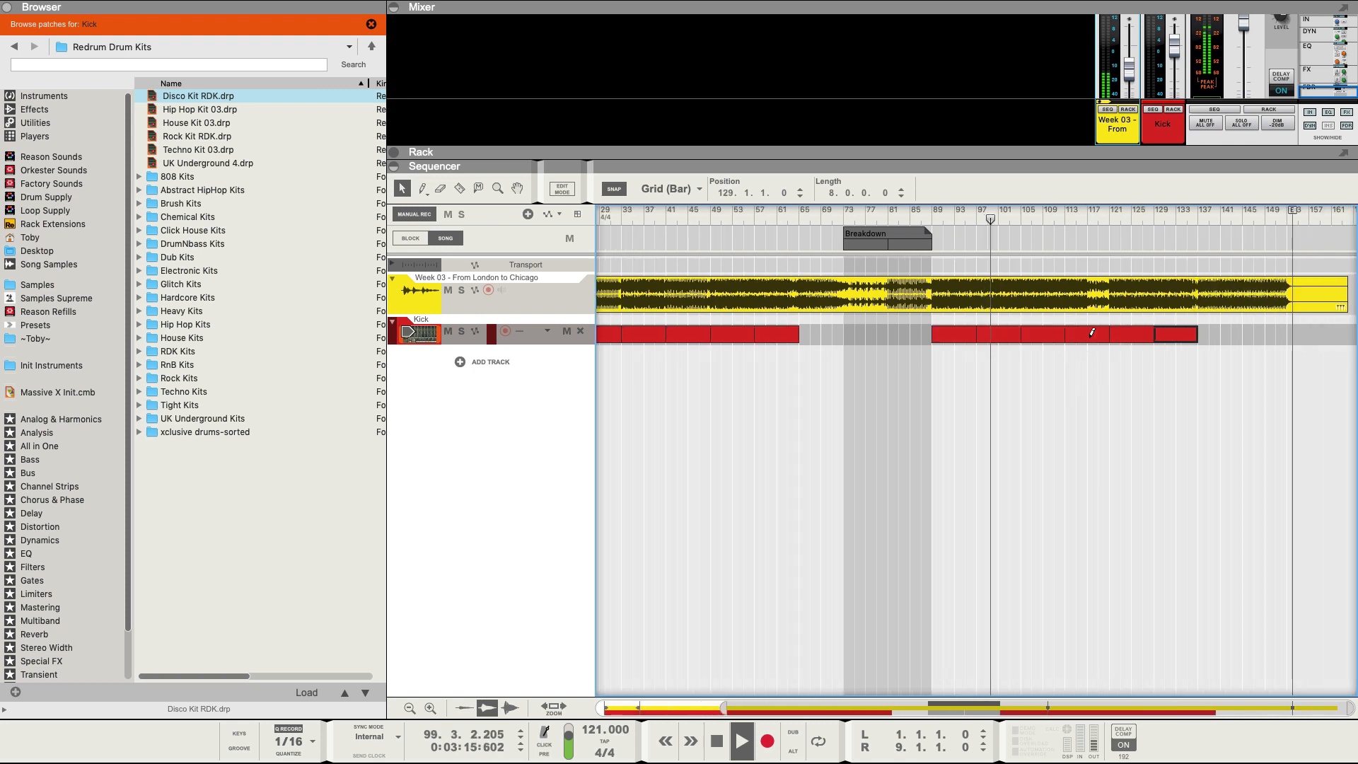
{"action": "key", "text": "super+d"}
{"action": "key", "text": "super+d"}
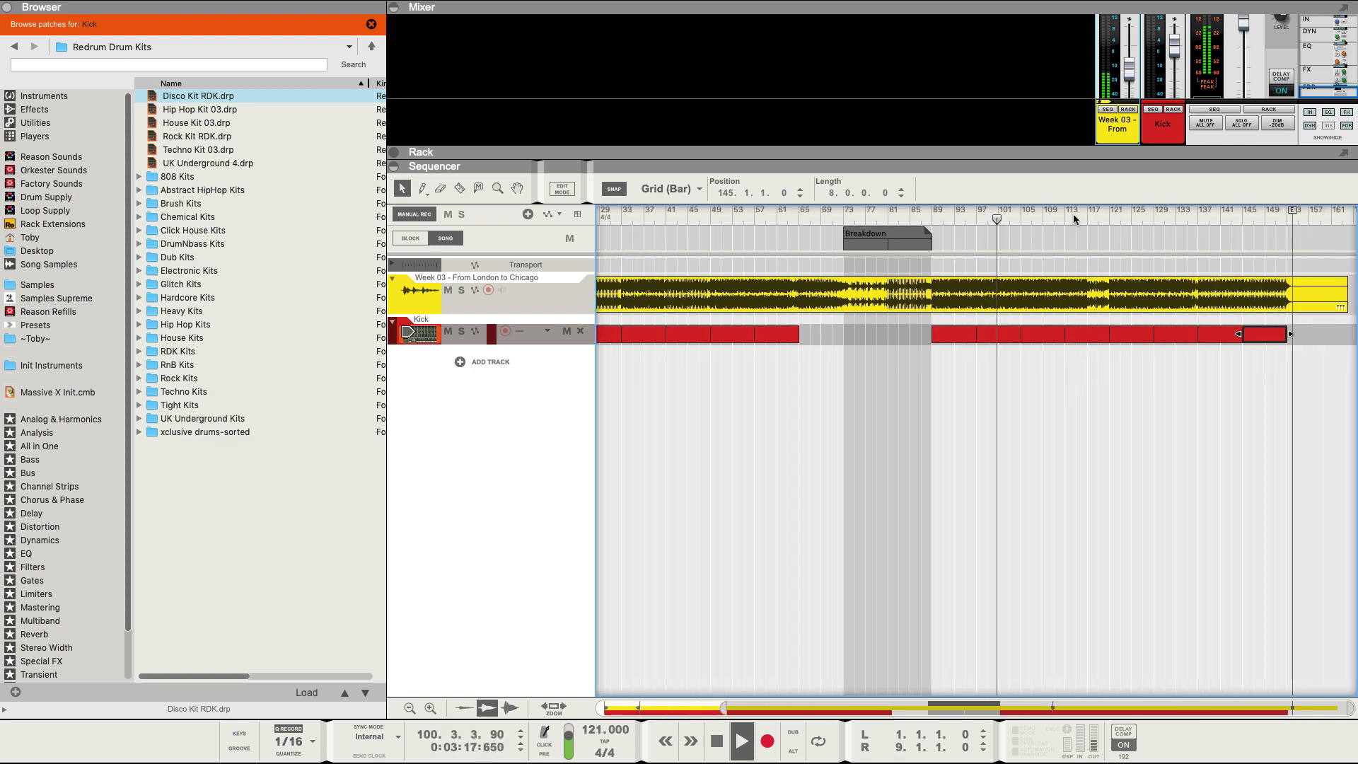
{"action": "left_click", "coordinate": [1072, 214]}
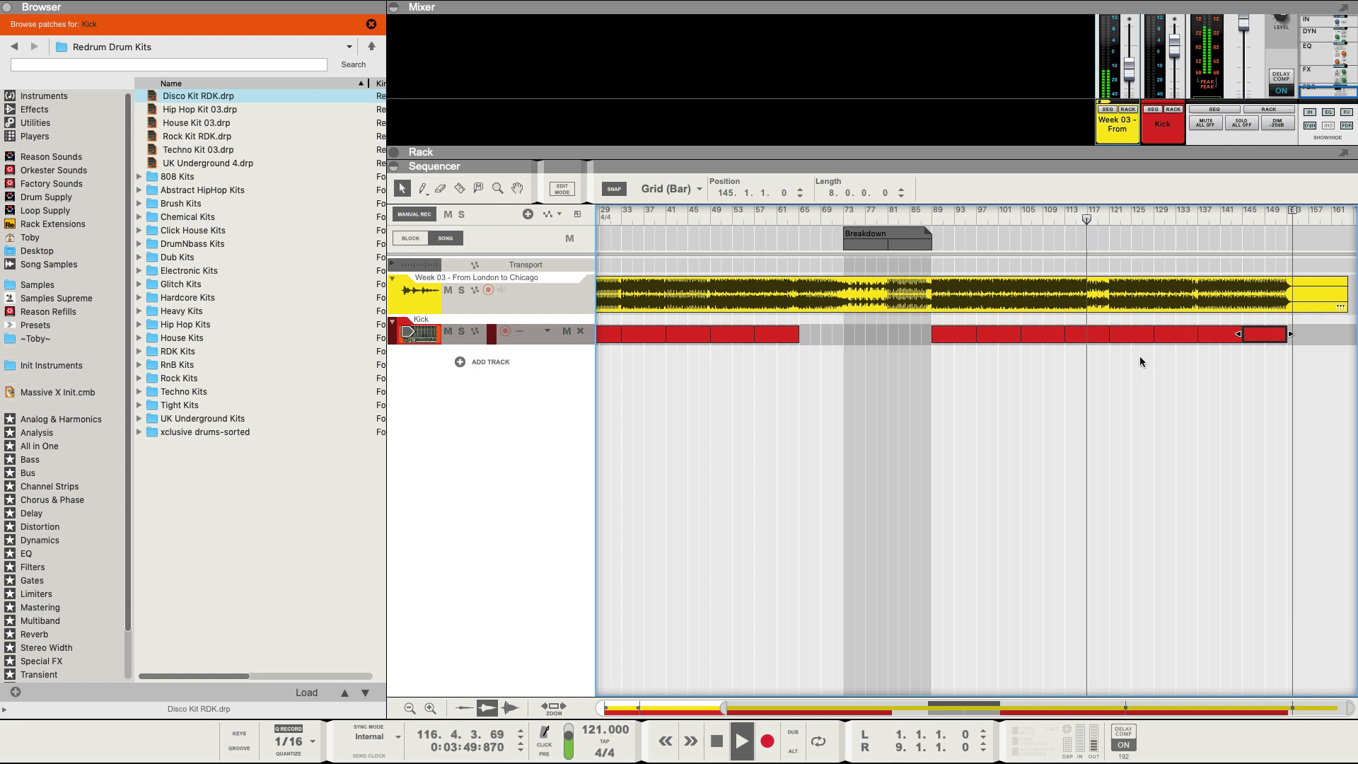
{"action": "left_click", "coordinate": [1103, 335]}
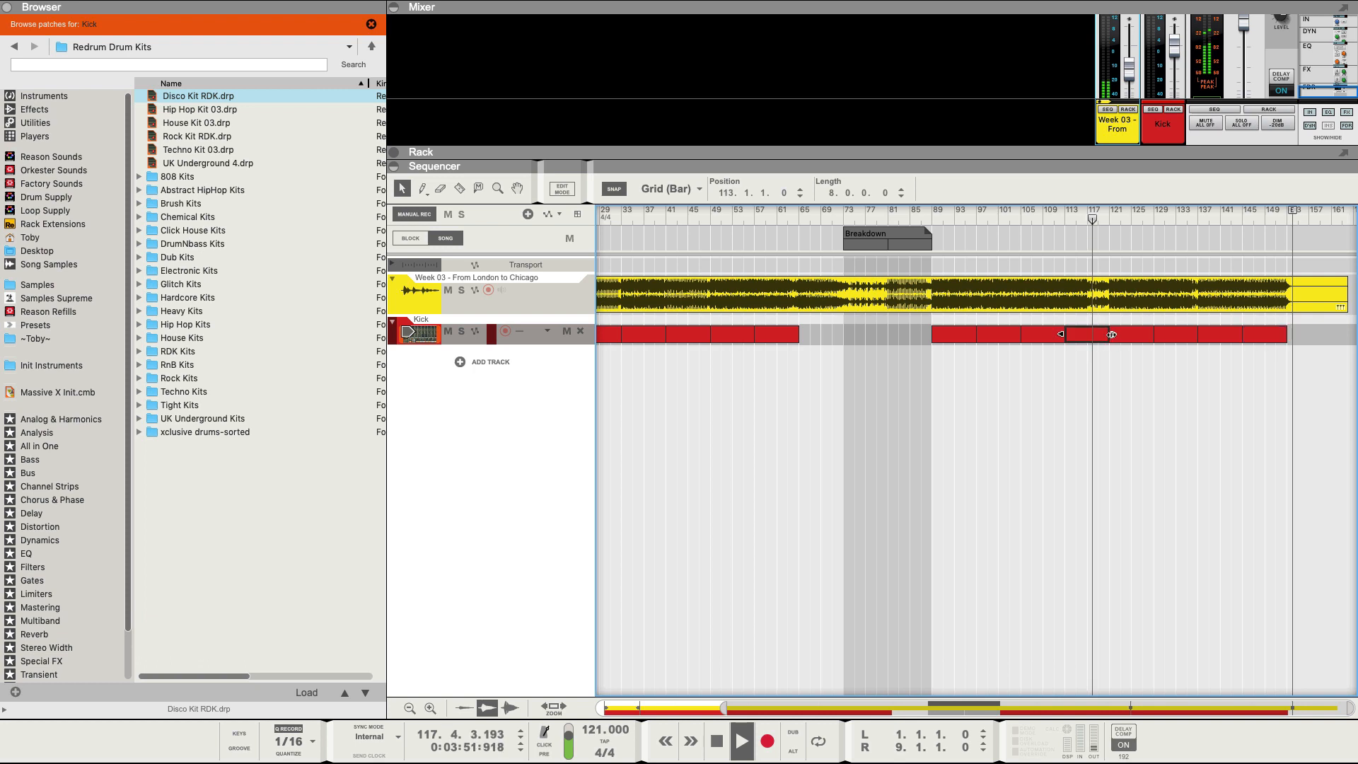
{"action": "left_click_drag", "start_coordinate": [1113, 336], "coordinate": [1086, 336]}
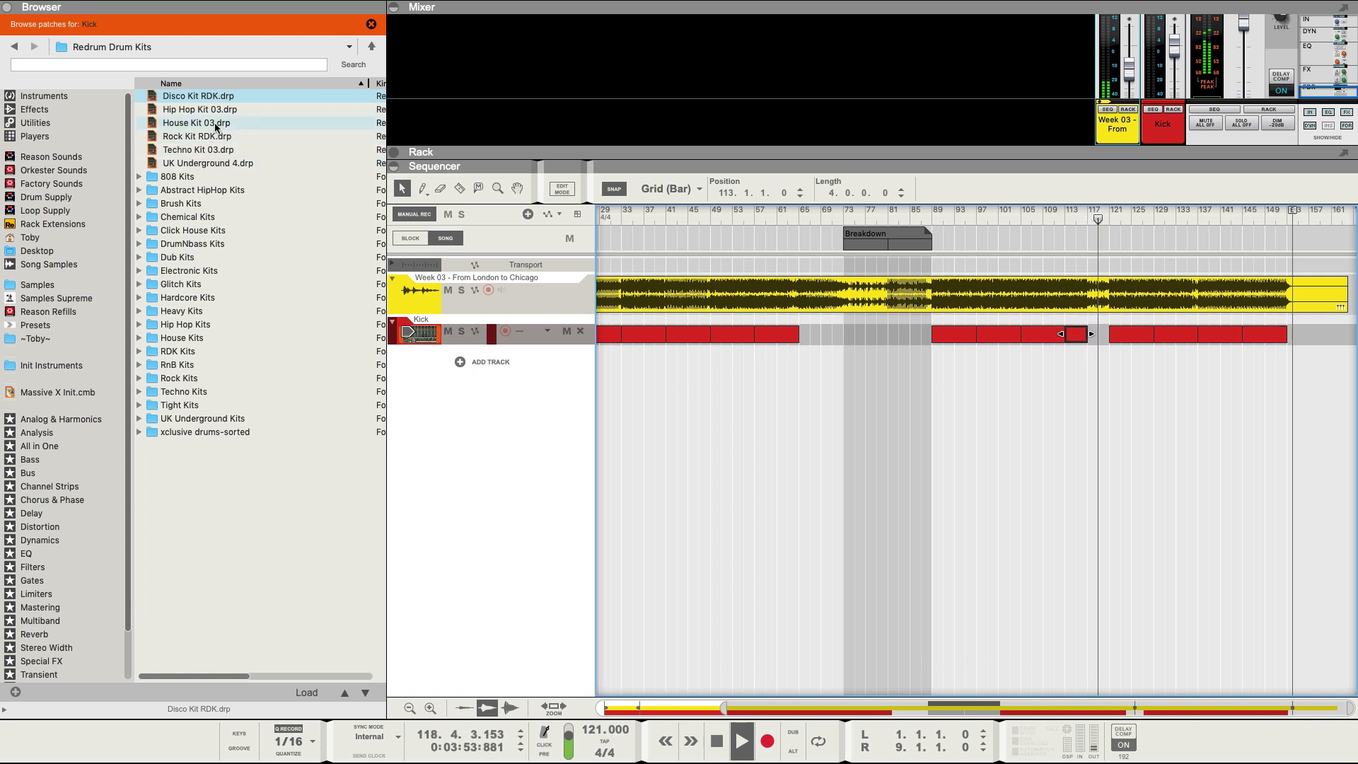
{"action": "left_click_drag", "start_coordinate": [383, 126], "coordinate": [242, 128]}
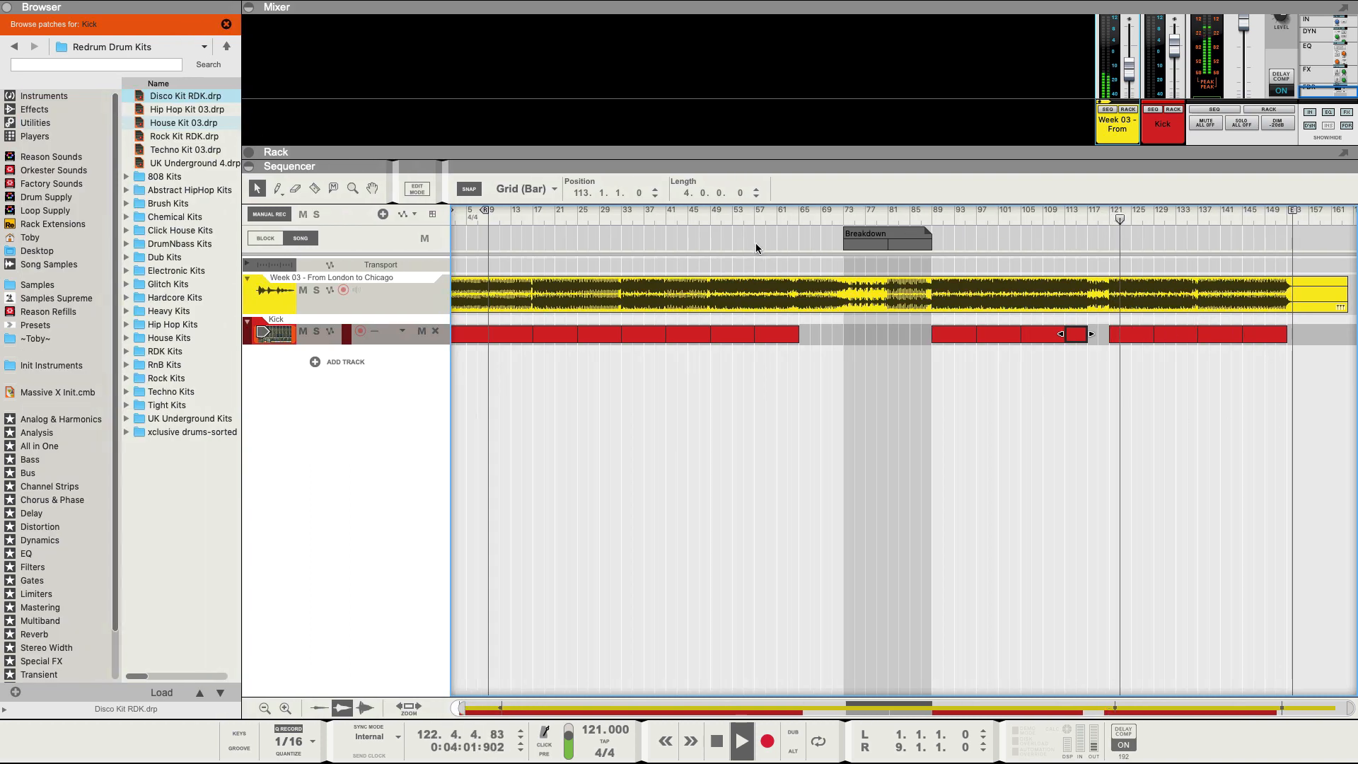
Trim the bar-129 Kick clip to end at bar 136, then stop playback and zoom out.
{"action": "left_click", "coordinate": [1183, 217]}
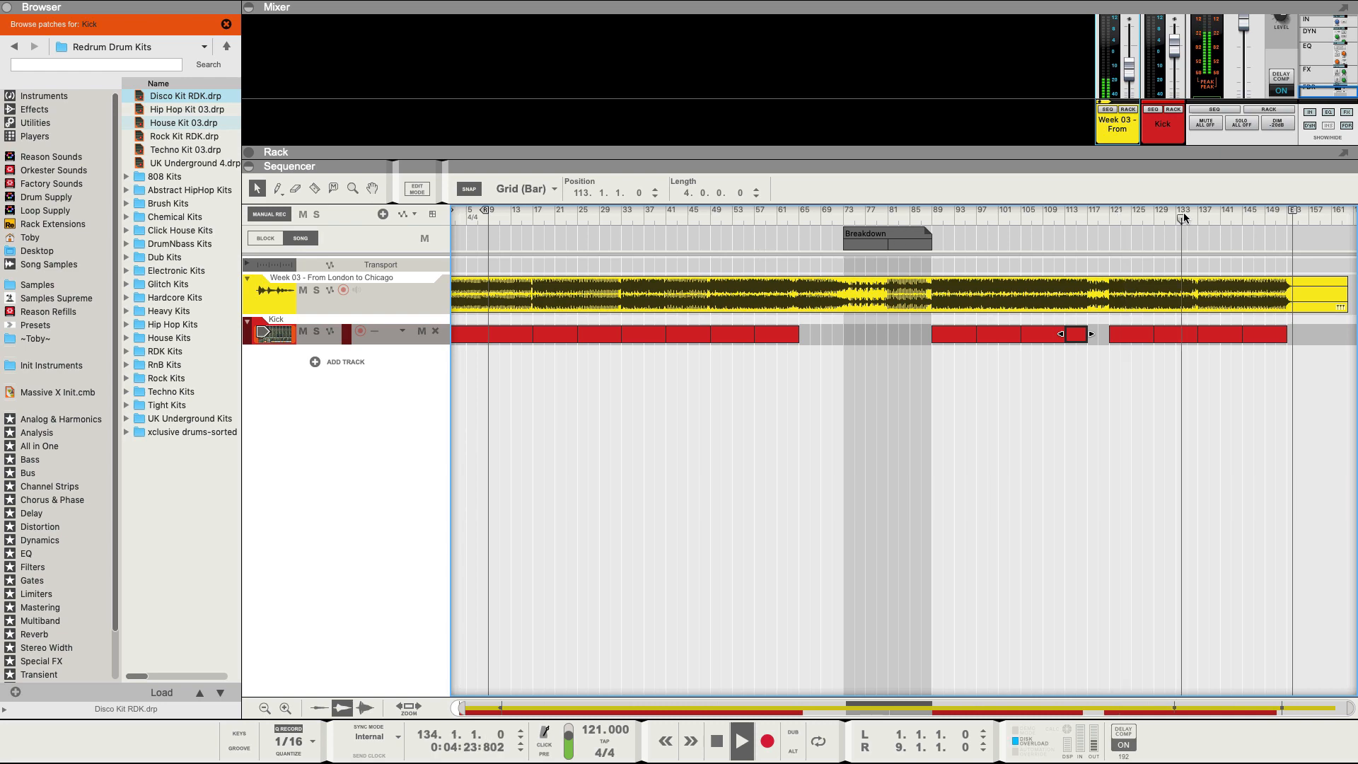
{"action": "scroll", "coordinate": [1188, 279], "scroll_direction": "up", "scroll_amount": 3}
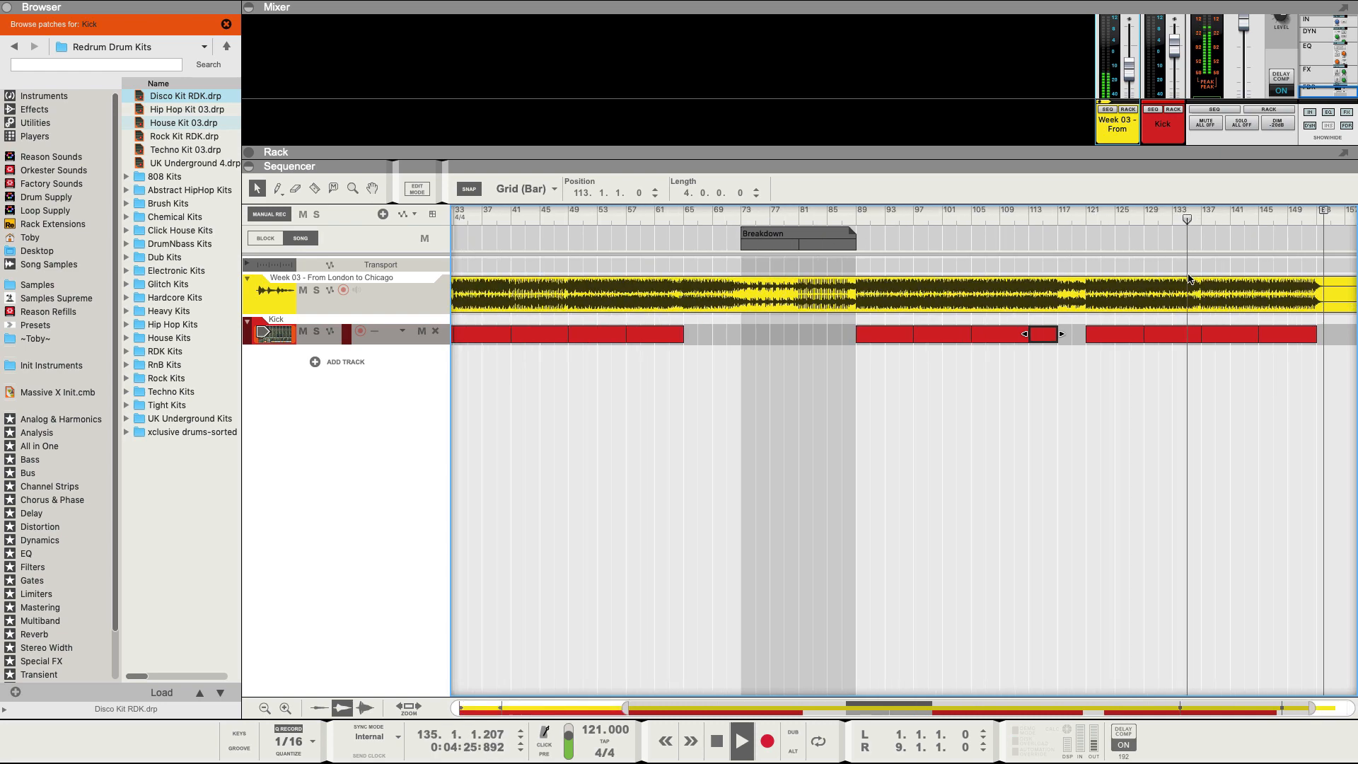
{"action": "scroll", "coordinate": [1188, 278], "scroll_direction": "up", "scroll_amount": 3}
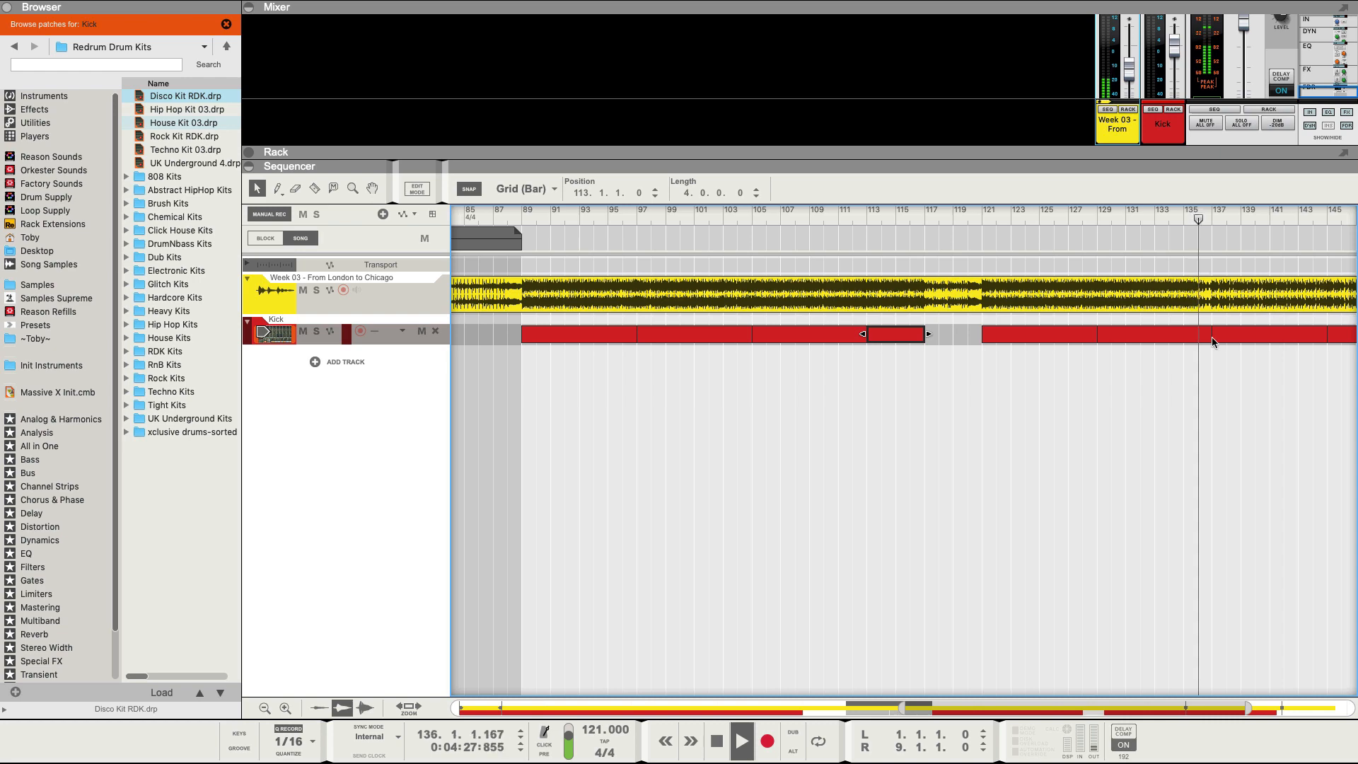
{"action": "left_click", "coordinate": [1202, 335]}
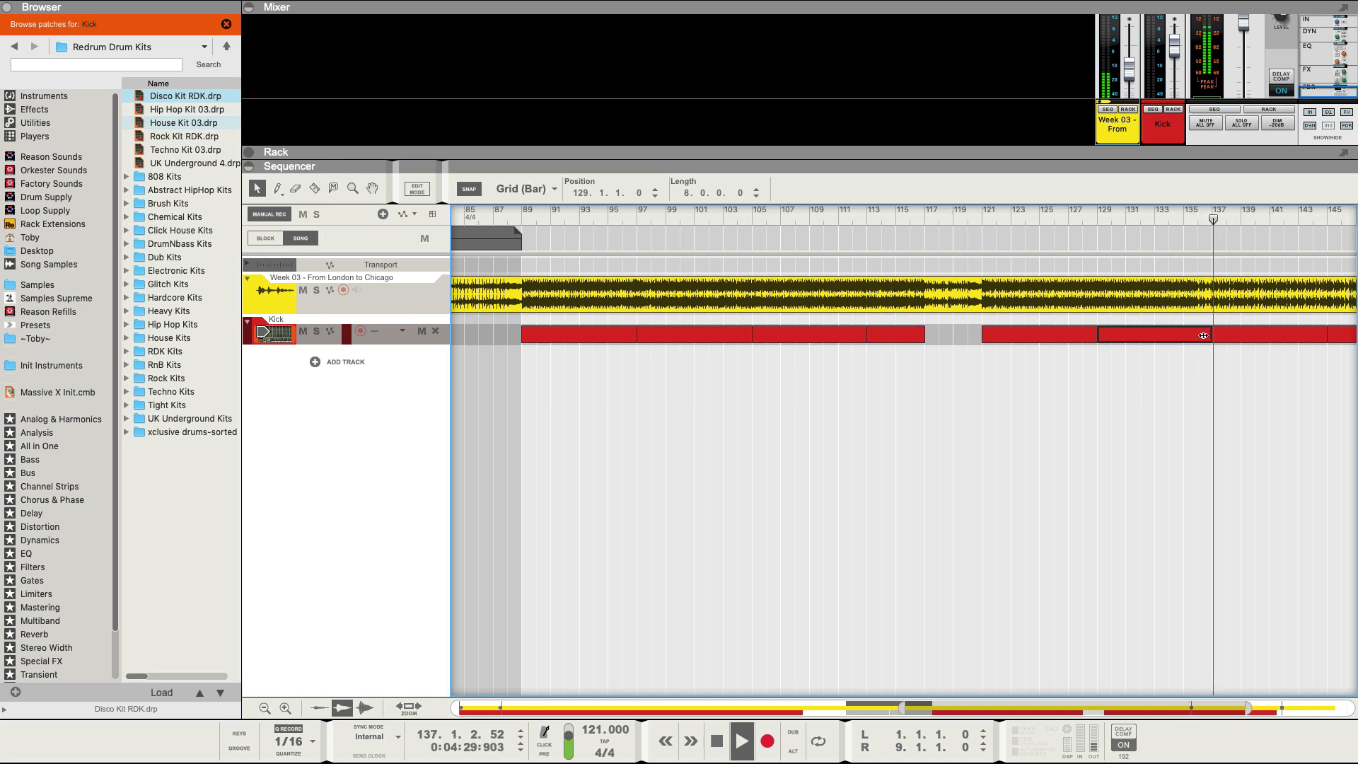
{"action": "left_click_drag", "start_coordinate": [1203, 336], "coordinate": [1195, 335]}
{"action": "key", "text": "g"}
{"action": "key", "text": "g"}
{"action": "key", "text": "g"}
{"action": "key", "text": "g"}
{"action": "key", "text": "g"}
{"action": "key", "text": "g"}
{"action": "key", "text": "g"}
{"action": "key", "text": "g"}
{"action": "key", "text": "g"}
{"action": "key", "text": "g"}
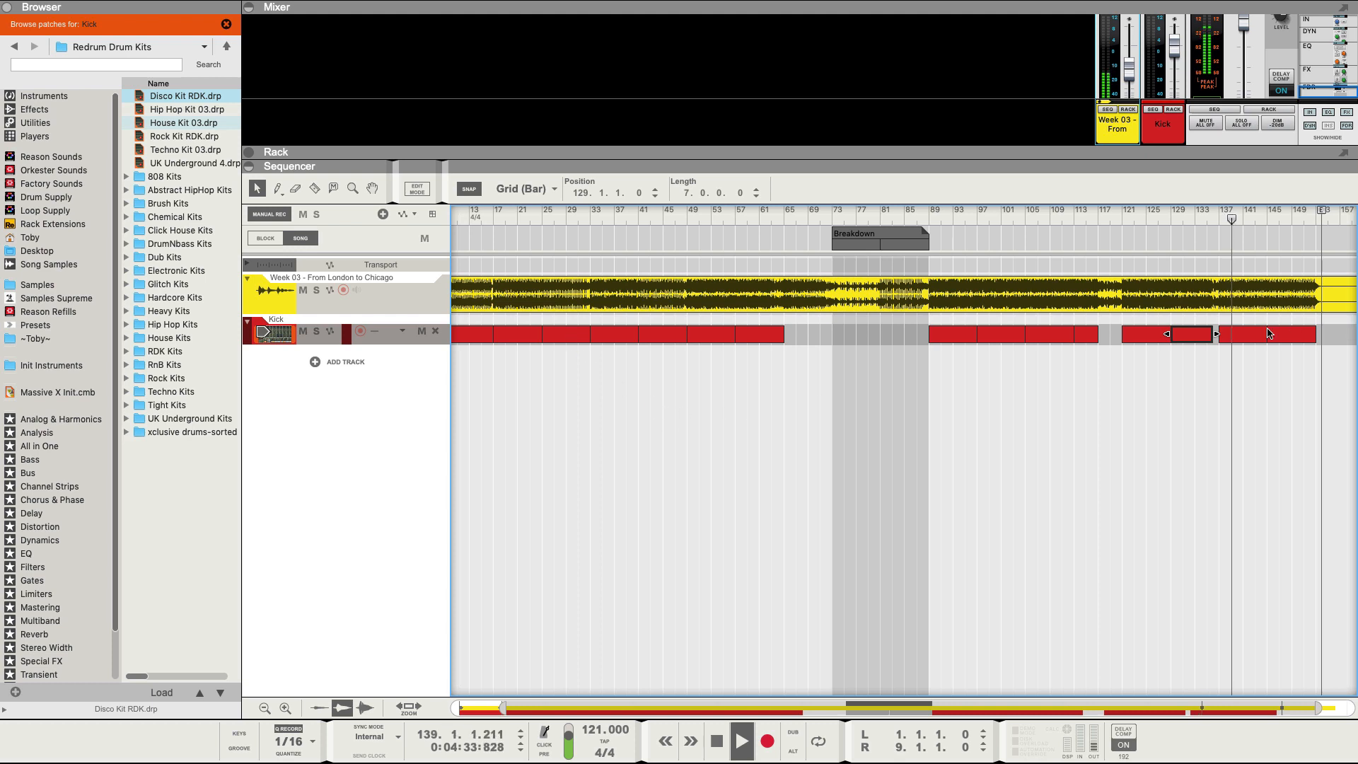
{"action": "key", "text": "space"}
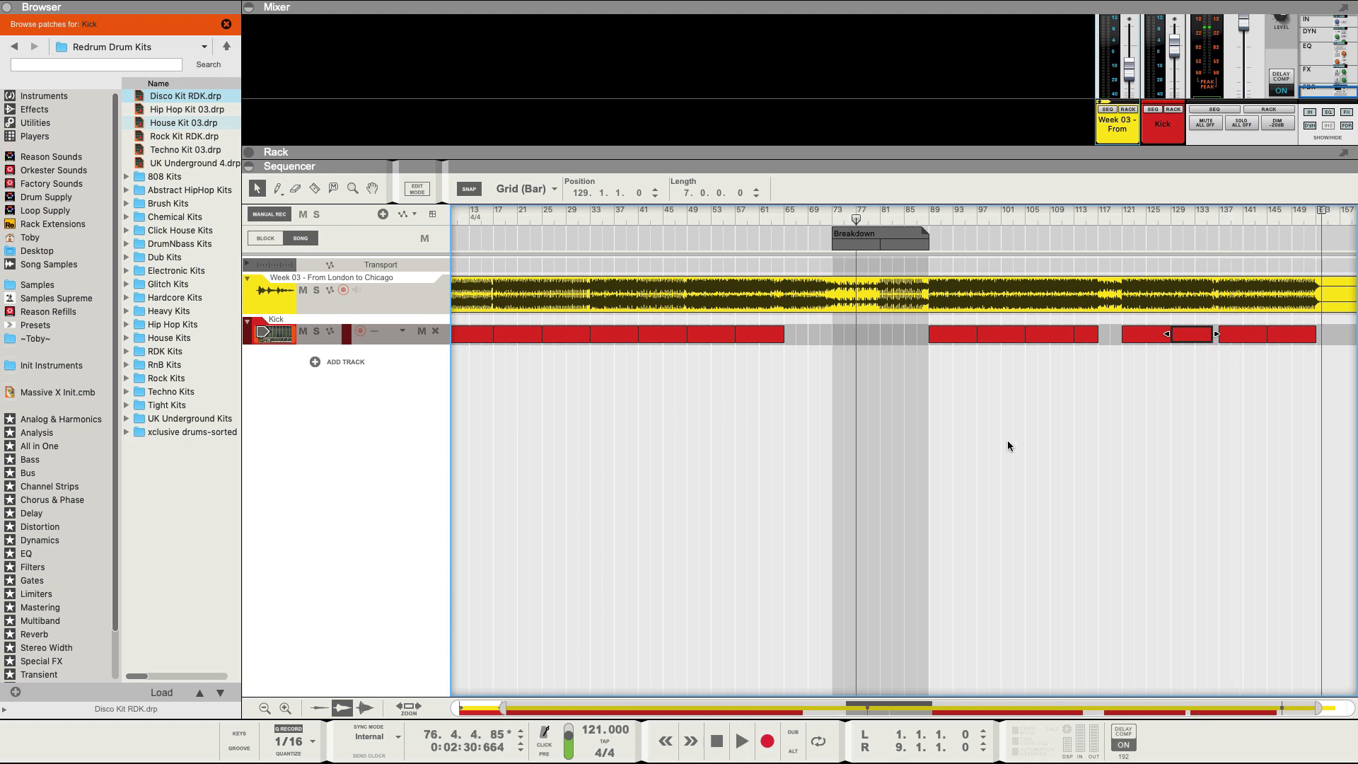
{"action": "key", "text": "g"}
{"action": "key", "text": "g"}
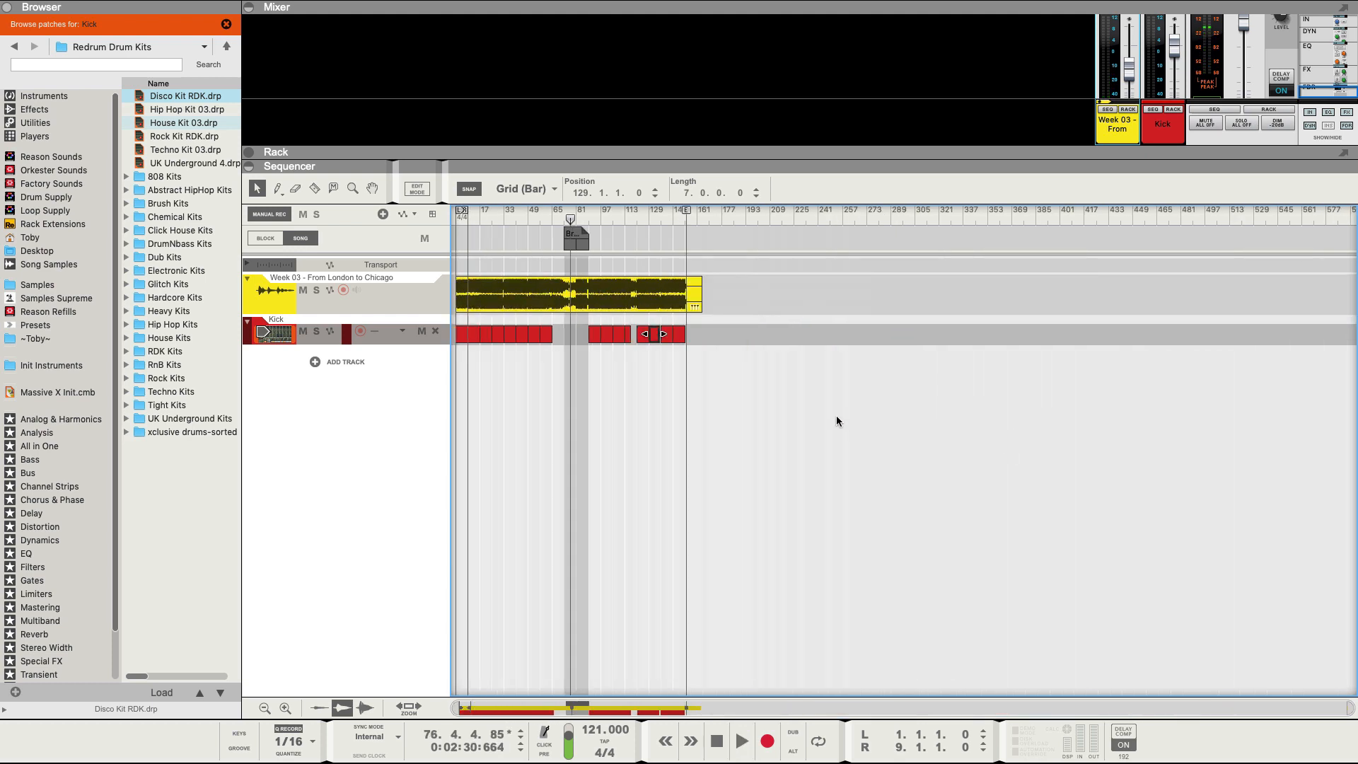
Deselect the Kick clip and show the built-in Instruments devices in the browser.
{"action": "key", "text": "h"}
{"action": "key", "text": "h"}
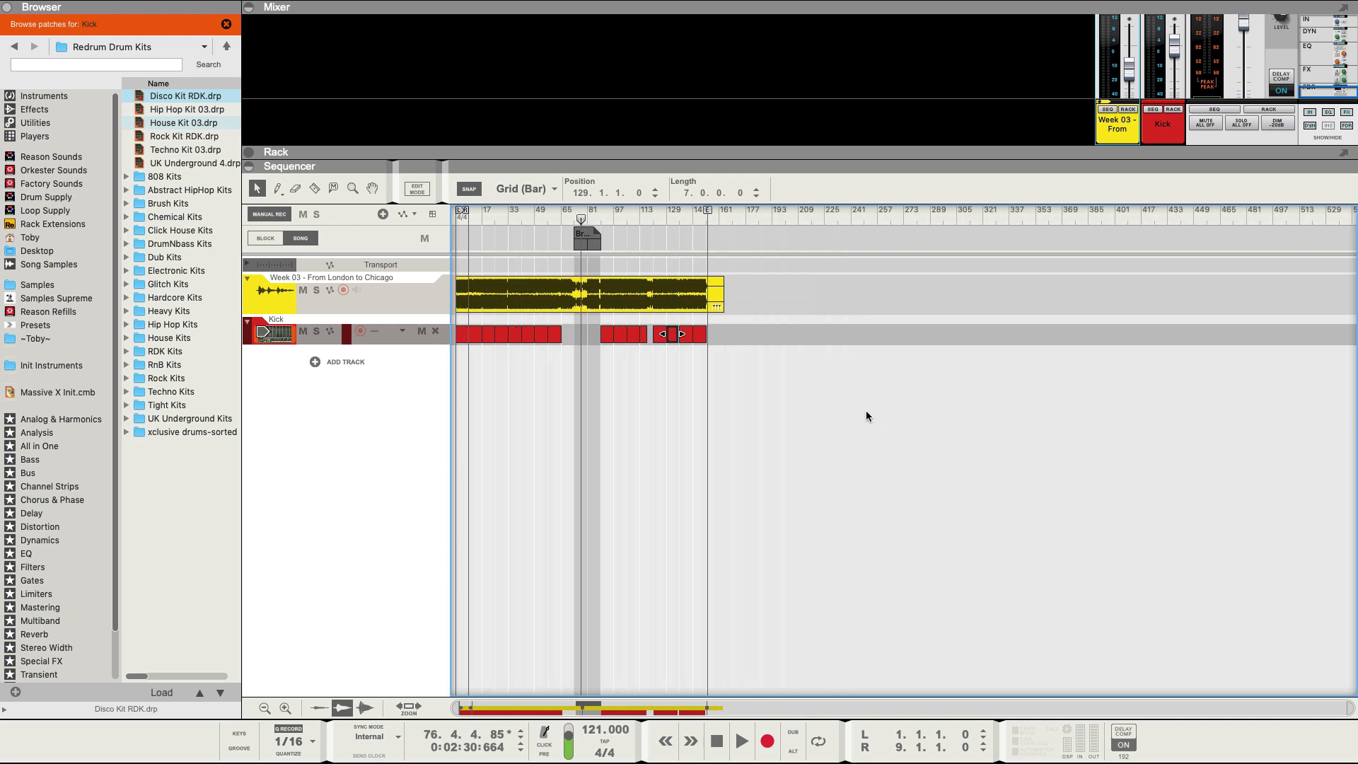
{"action": "key", "text": "h"}
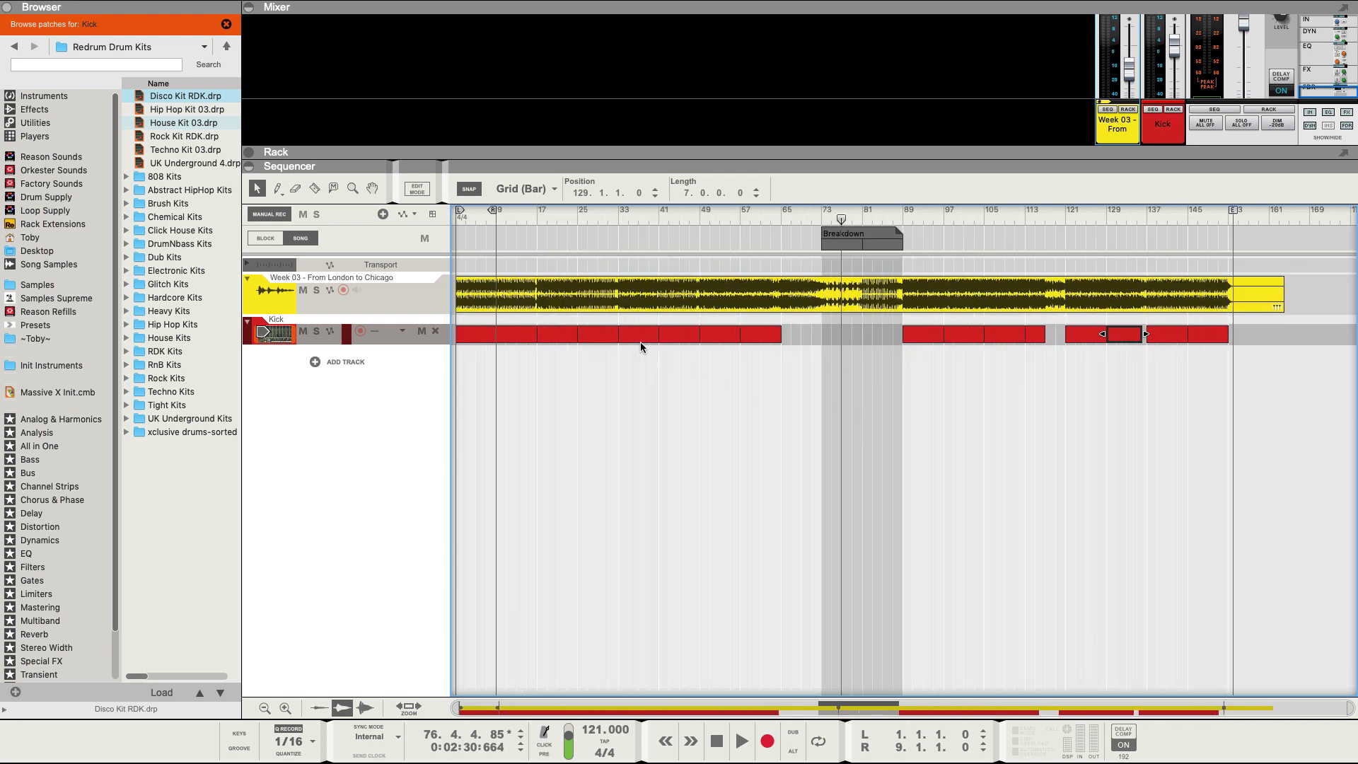
{"action": "left_click", "coordinate": [440, 389]}
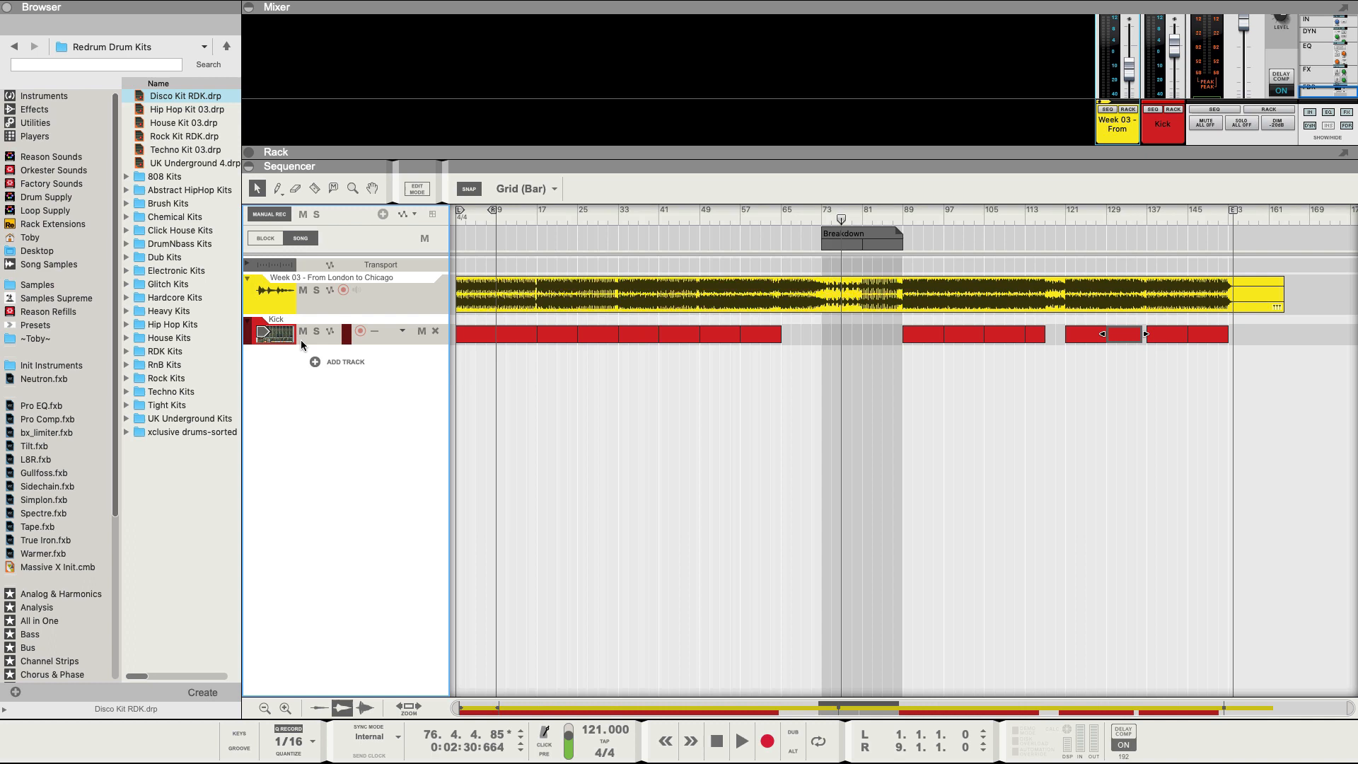
{"action": "left_click", "coordinate": [30, 101]}
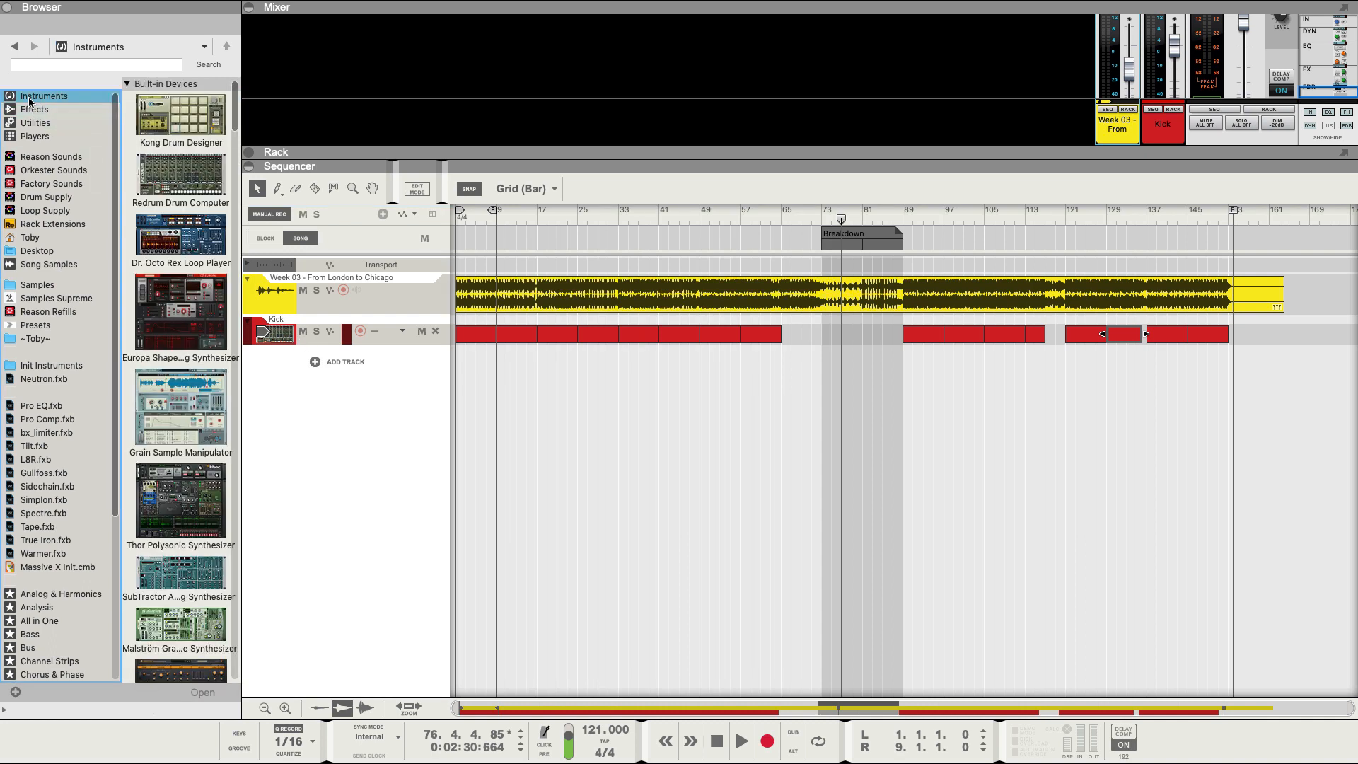
Play the song from near bar 6 and drag a SubTractor synth into the arrangement.
{"action": "left_click", "coordinate": [483, 217]}
{"action": "key", "text": "space"}
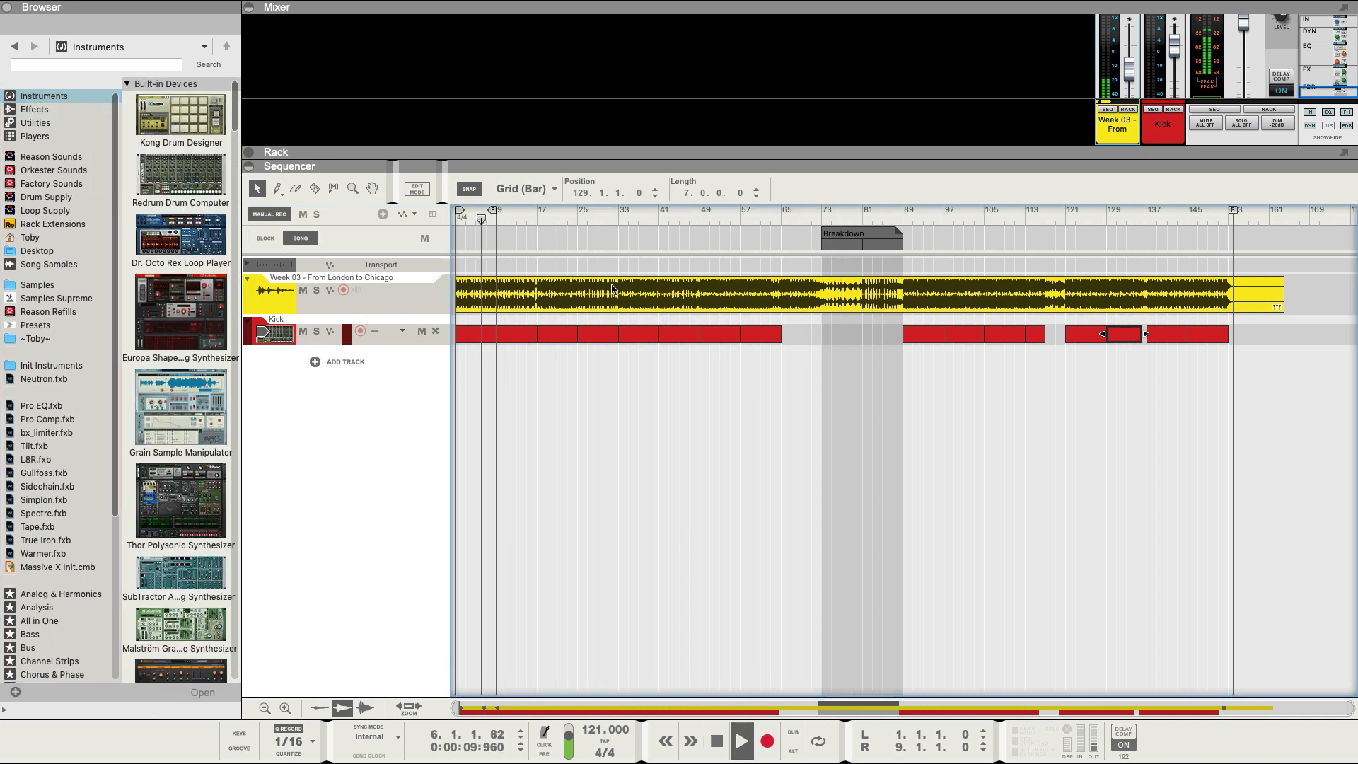
{"action": "key", "text": "h"}
{"action": "key", "text": "h"}
{"action": "key", "text": "h"}
{"action": "key", "text": "h"}
{"action": "key", "text": "h"}
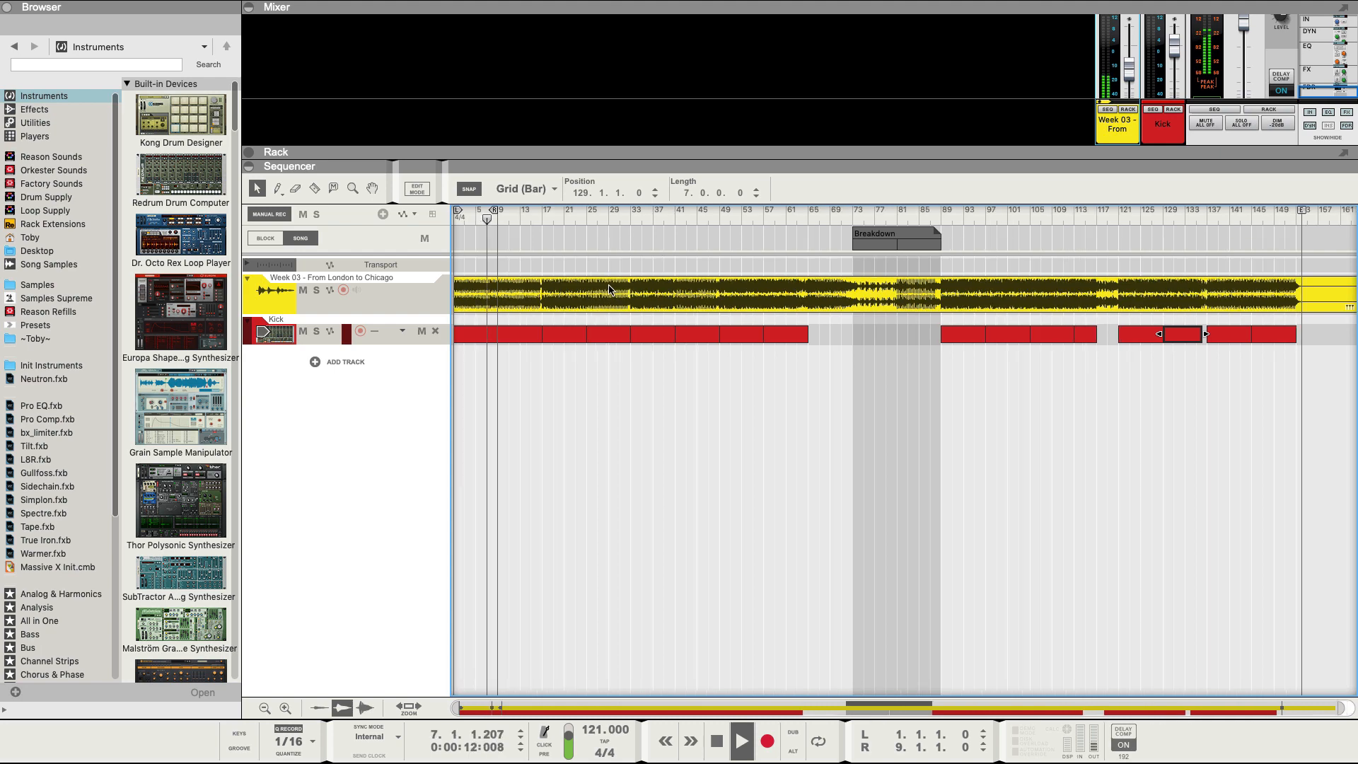
{"action": "left_click", "coordinate": [532, 219]}
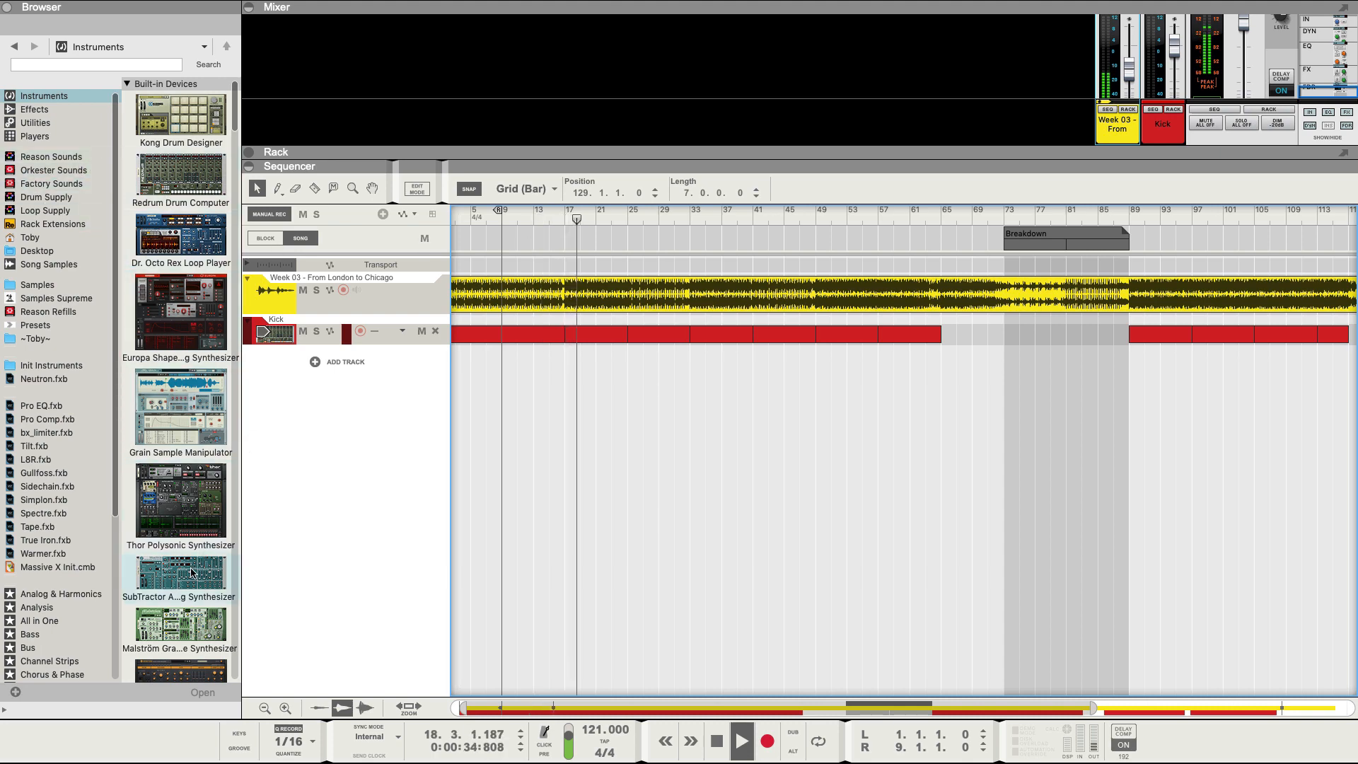
{"action": "left_click_drag", "start_coordinate": [190, 573], "coordinate": [365, 447]}
Add a SubTractor track below Kick and rename it Bass.
{"action": "left_click_drag", "start_coordinate": [293, 353], "coordinate": [287, 366]}
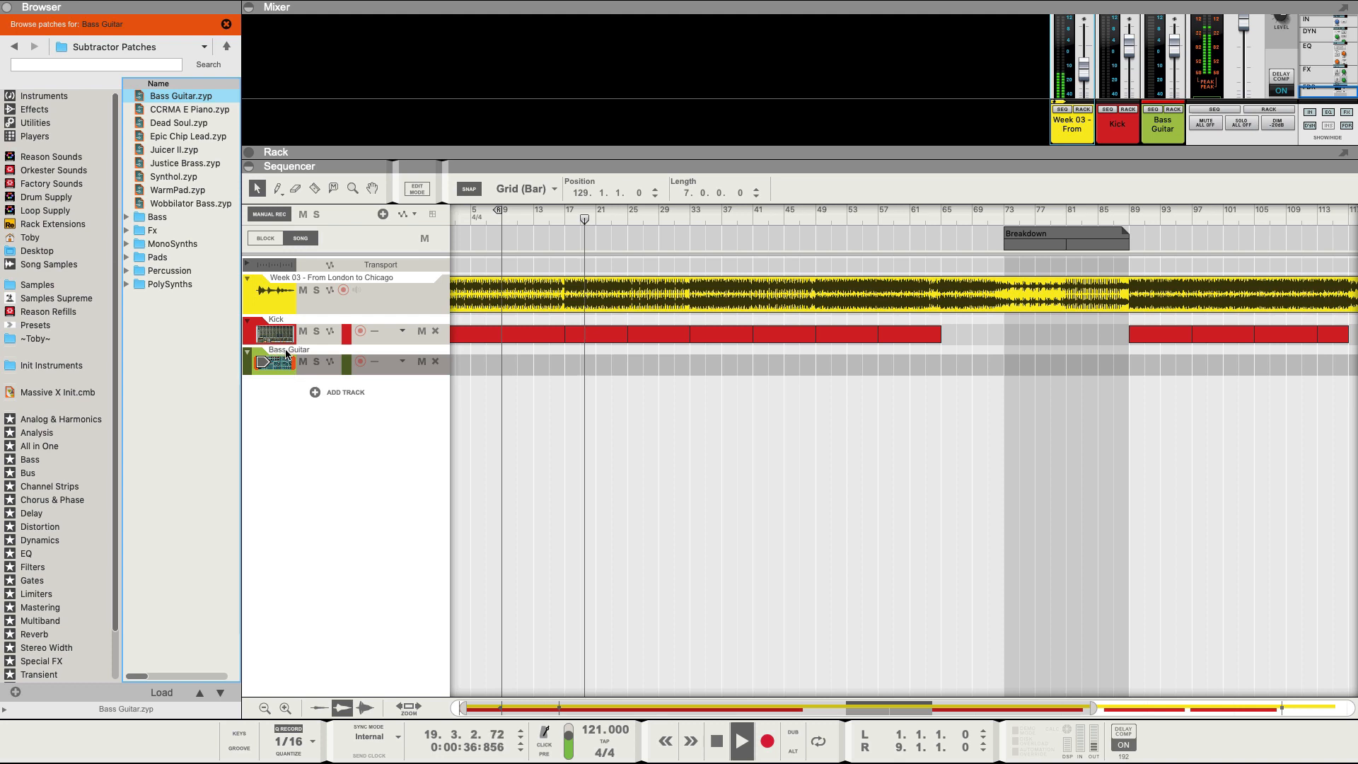
{"action": "double_click", "coordinate": [329, 350]}
{"action": "key", "text": "BackSpace"}
{"action": "key", "text": "BackSpace"}
{"action": "key", "text": "BackSpace"}
{"action": "key", "text": "BackSpace"}
{"action": "key", "text": "BackSpace"}
{"action": "key", "text": "BackSpace"}
{"action": "key", "text": "BackSpace"}
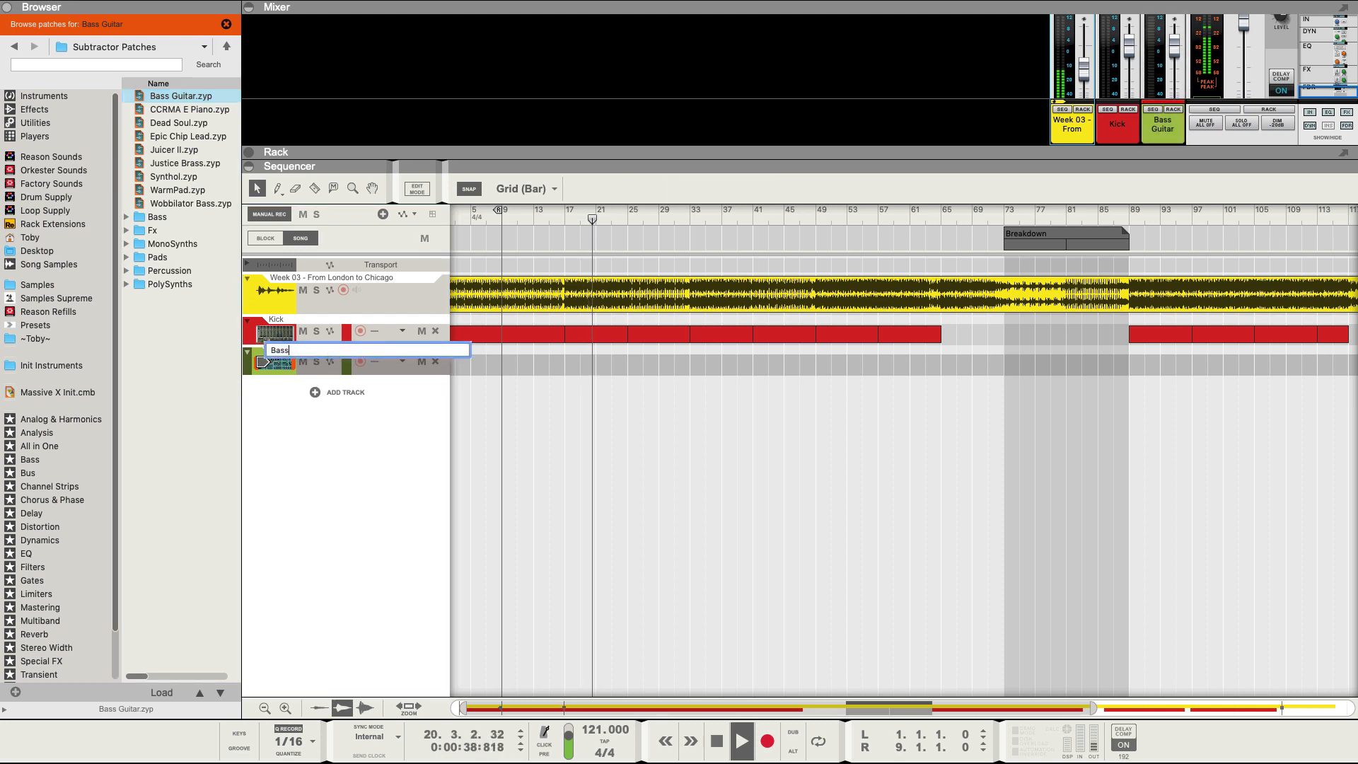
{"action": "key", "text": "Return"}
Draw an 8-bar Bass clip at bar 17 and colour the track brown.
{"action": "left_click", "coordinate": [558, 210]}
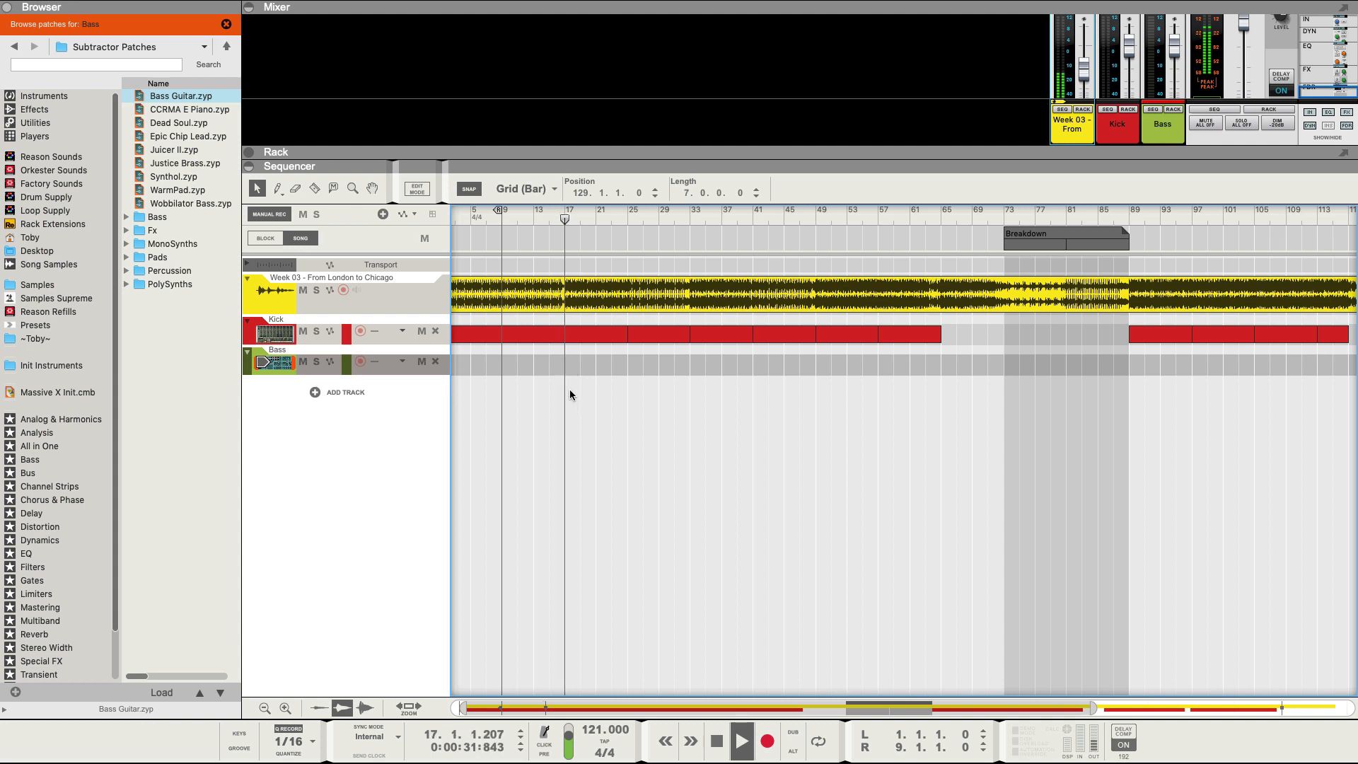
{"action": "left_click_drag", "start_coordinate": [570, 361], "coordinate": [626, 358]}
{"action": "left_click", "coordinate": [275, 368]}
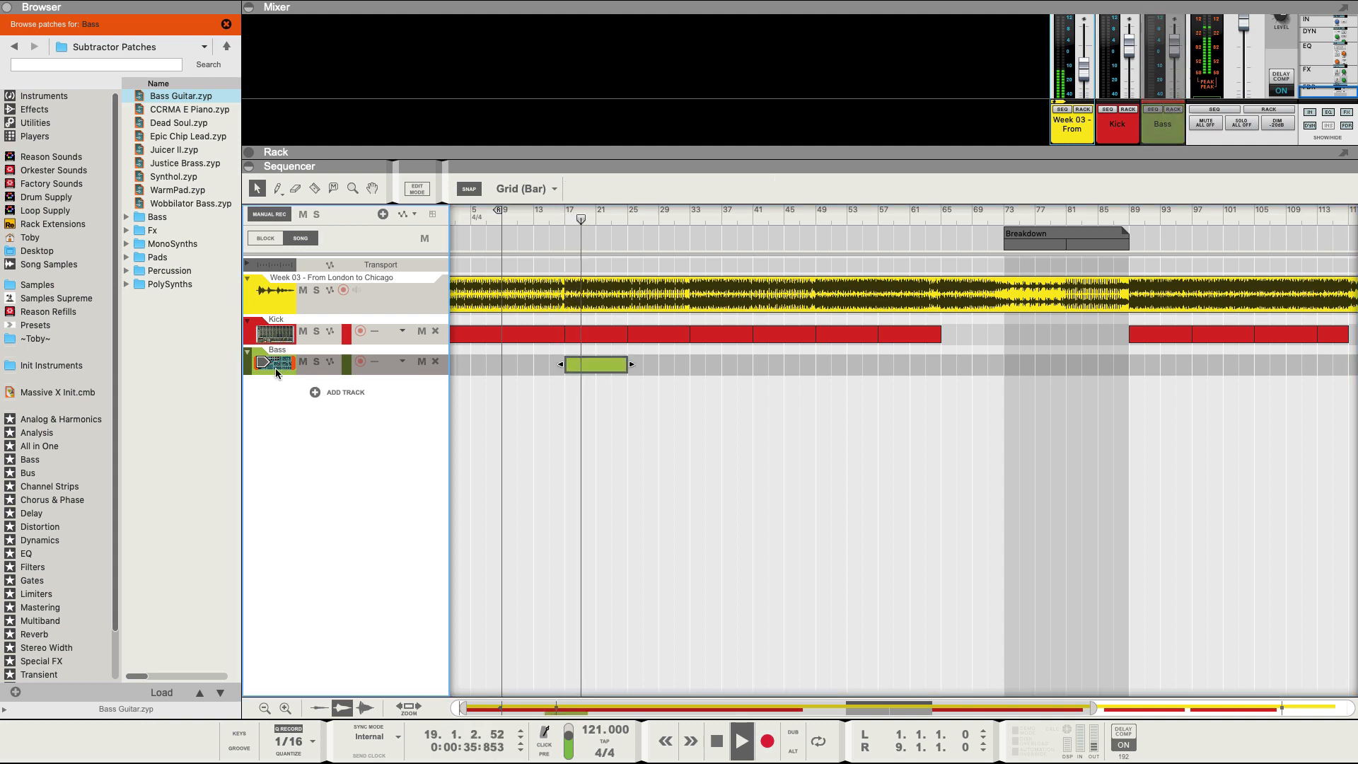
{"action": "key", "text": "super+shift+c"}
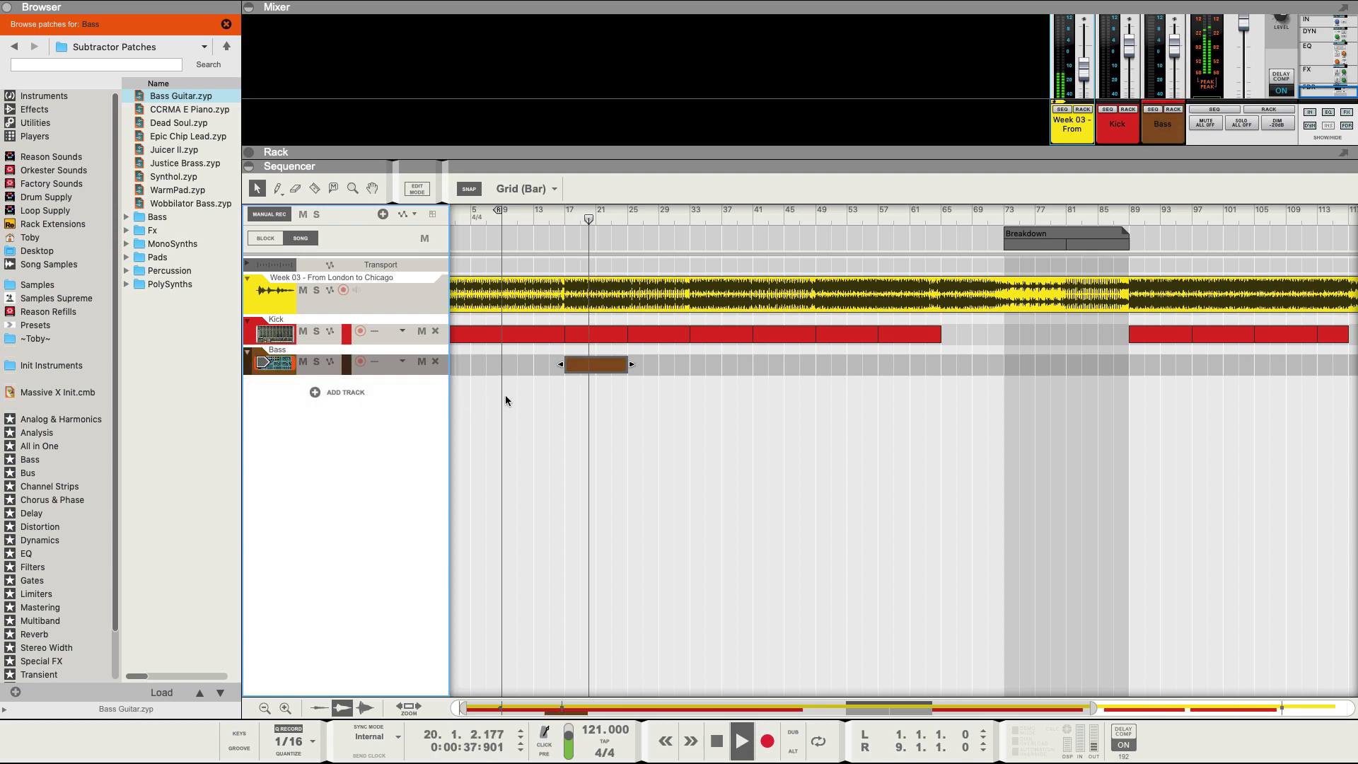
Duplicate the Bass clip to bars 25, 33, 41, 49, 57 and 65, then reveal the rack.
{"action": "scroll", "coordinate": [511, 395], "scroll_direction": "down", "scroll_amount": 10}
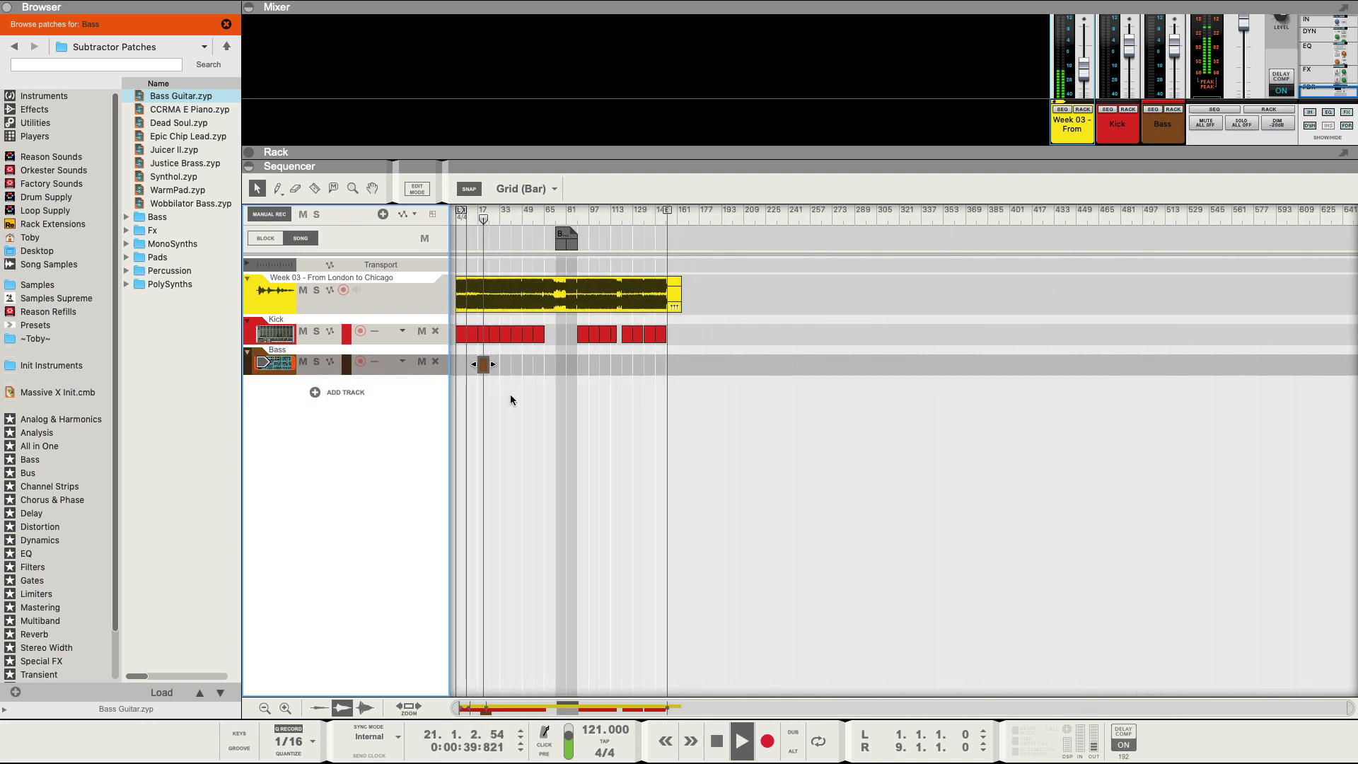
{"action": "scroll", "coordinate": [510, 393], "scroll_direction": "up", "scroll_amount": 4}
{"action": "scroll", "coordinate": [519, 320], "scroll_direction": "up", "scroll_amount": 1}
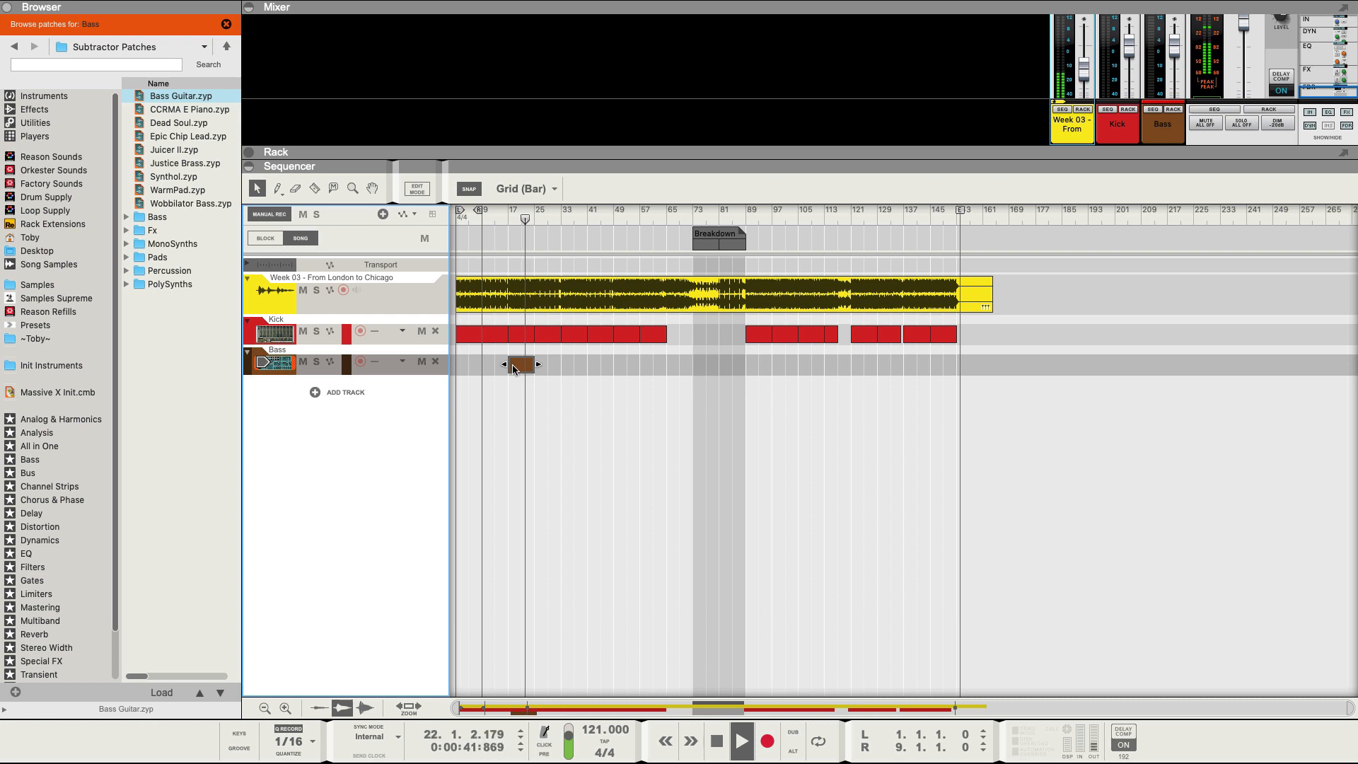
{"action": "left_click", "coordinate": [543, 216]}
{"action": "left_click", "coordinate": [574, 214]}
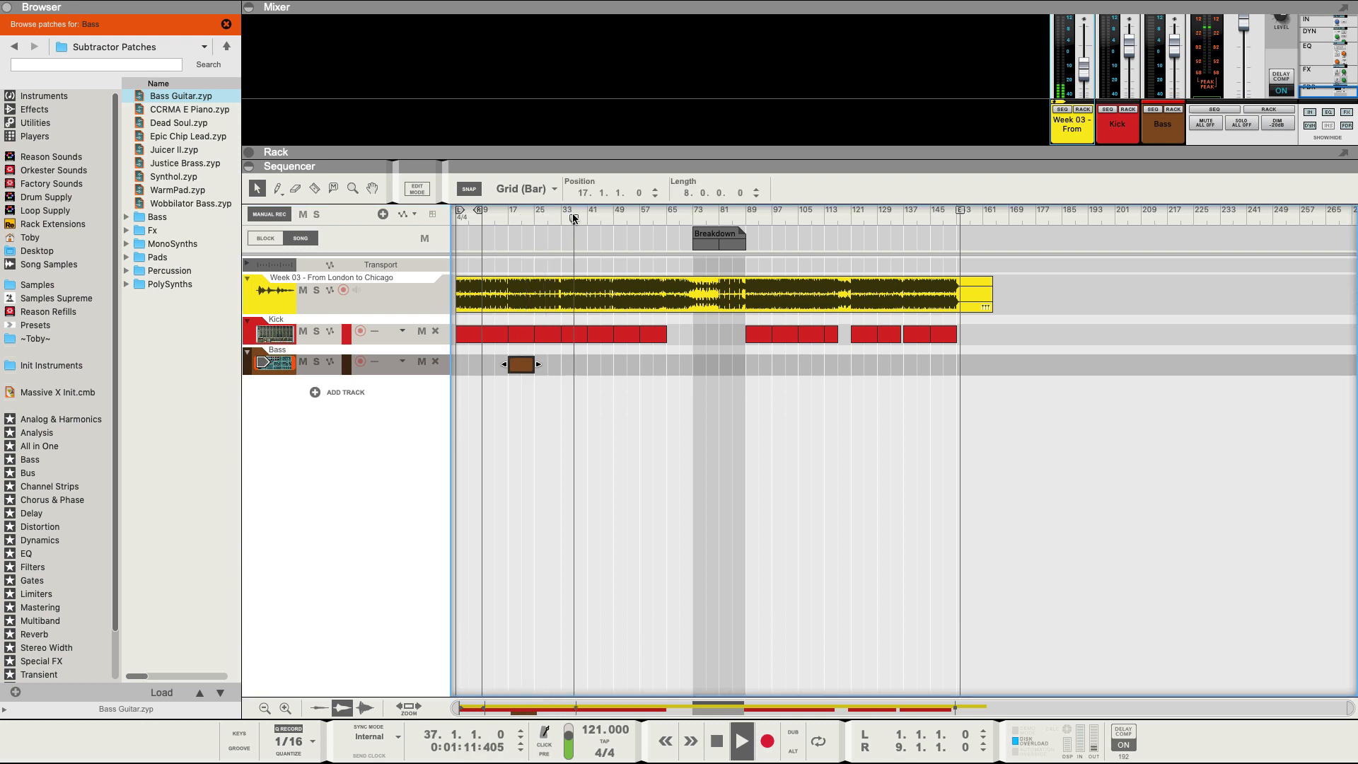
{"action": "left_click", "coordinate": [594, 213]}
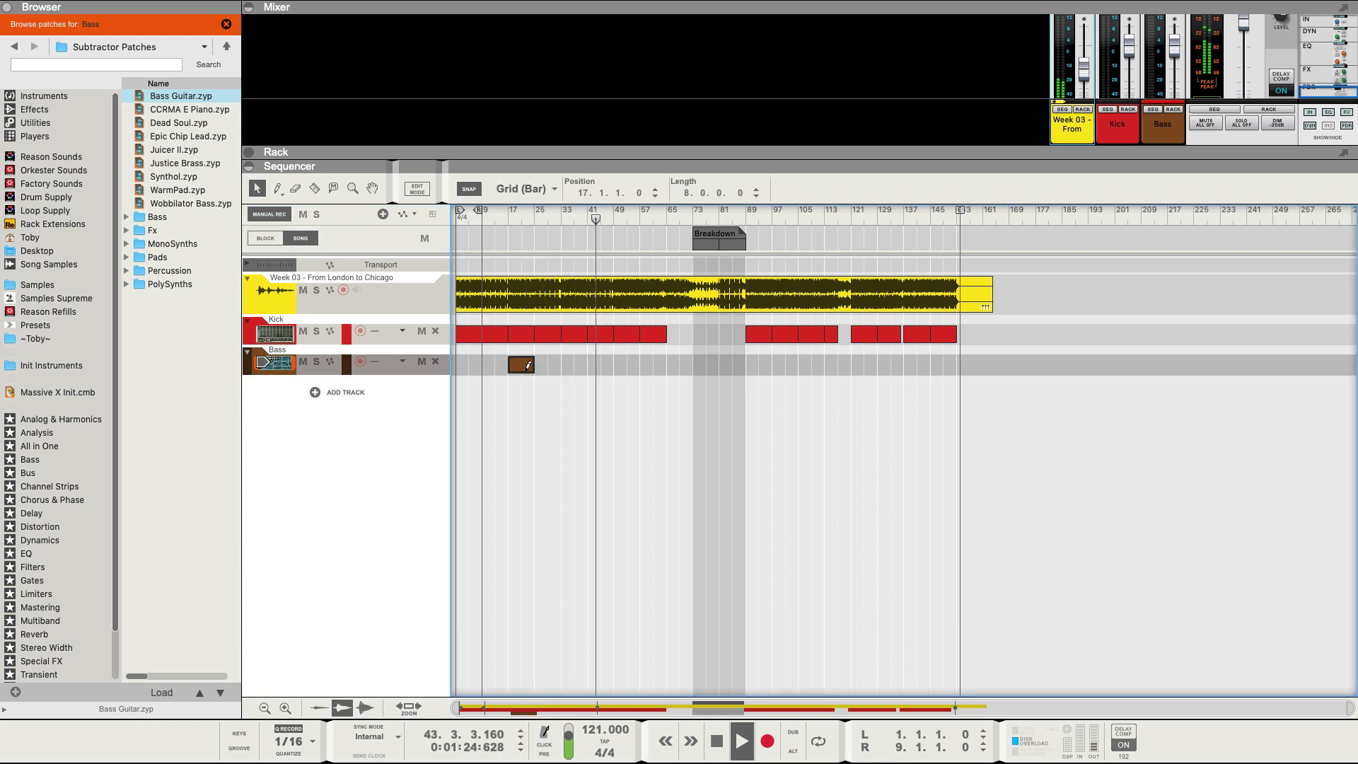
{"action": "key", "text": "super+d"}
{"action": "key", "text": "super+d"}
{"action": "key", "text": "super+d"}
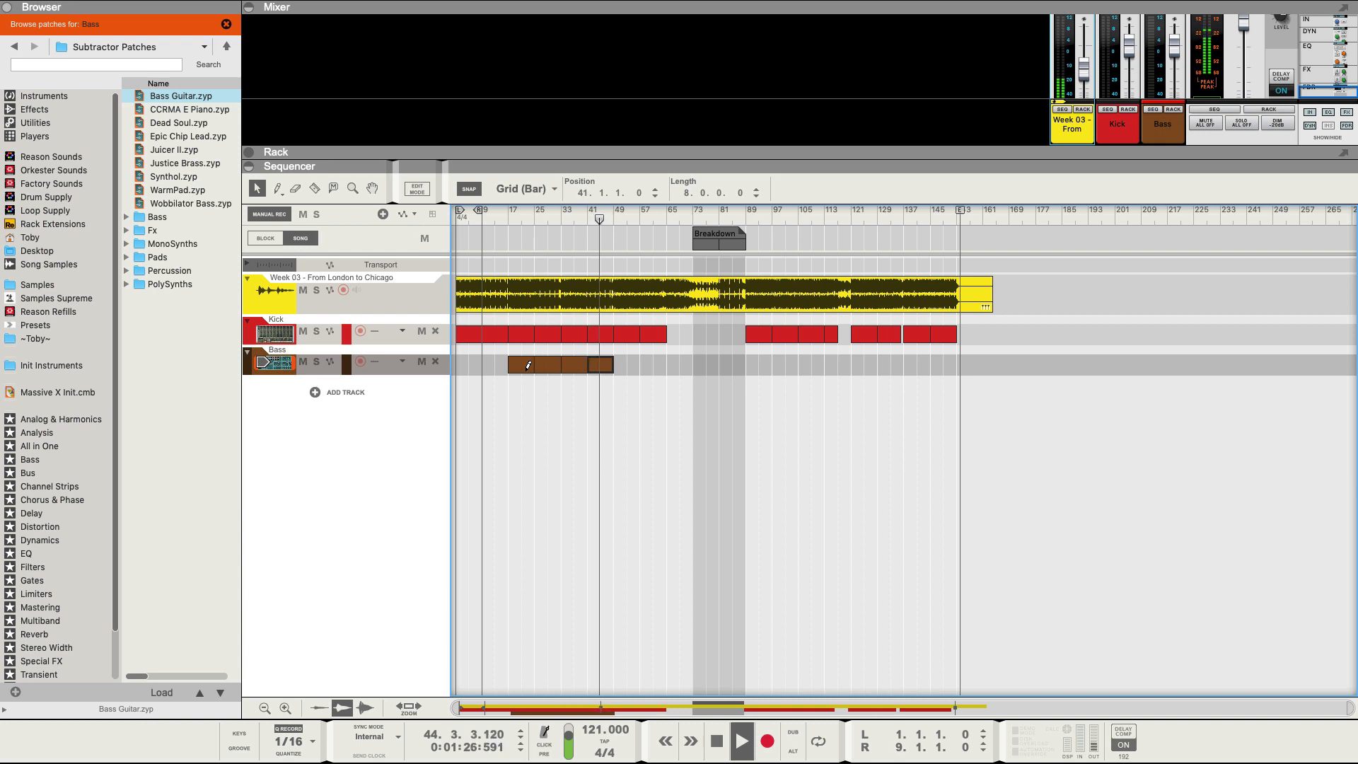
{"action": "key", "text": "super+d"}
{"action": "key", "text": "super+d"}
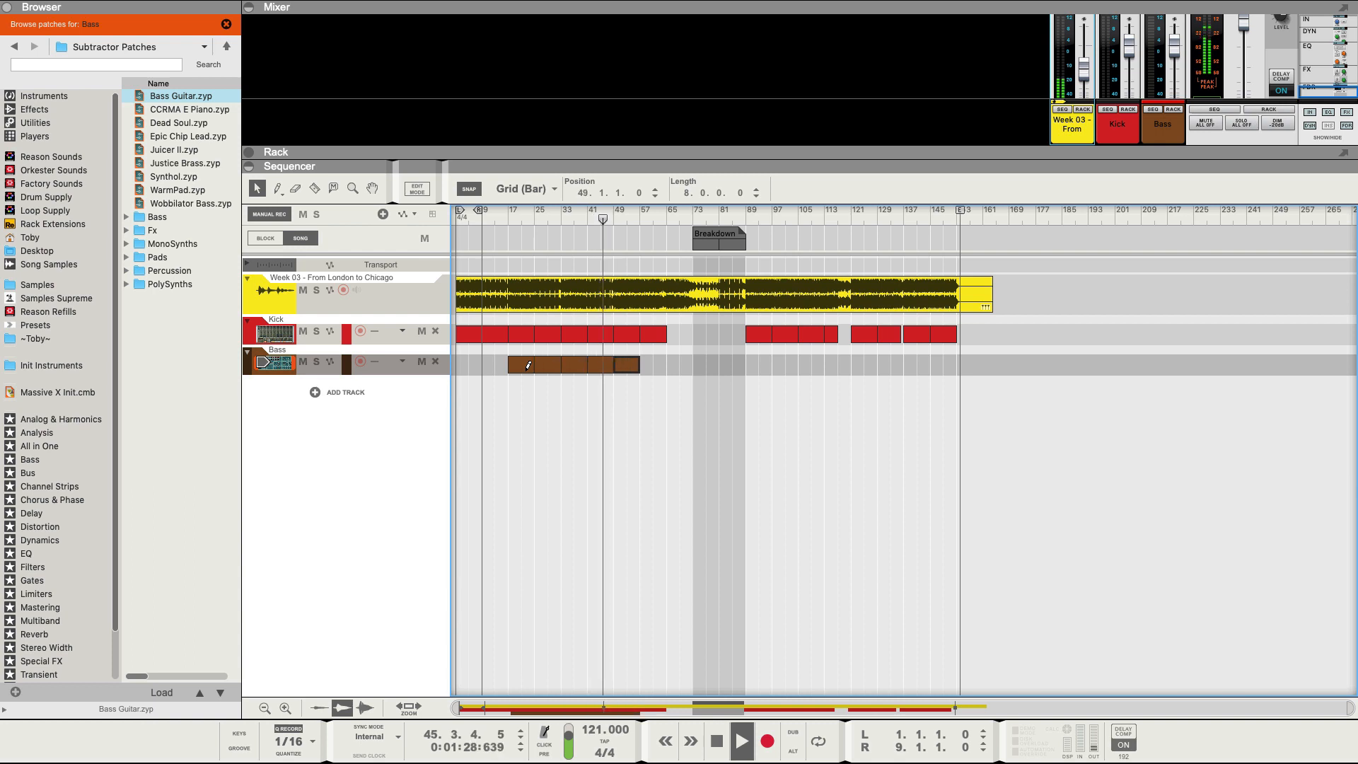
{"action": "left_click", "coordinate": [653, 216]}
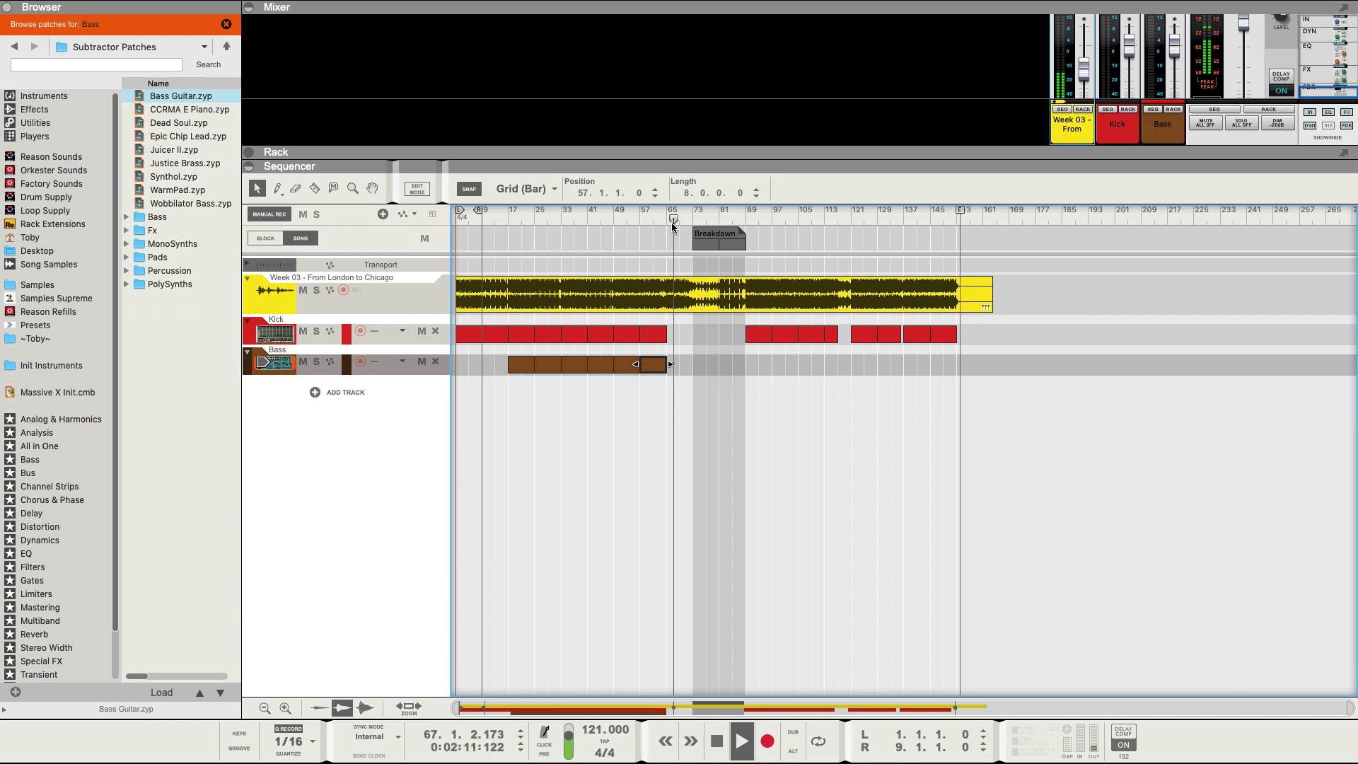
{"action": "left_click_drag", "start_coordinate": [652, 367], "coordinate": [681, 369]}
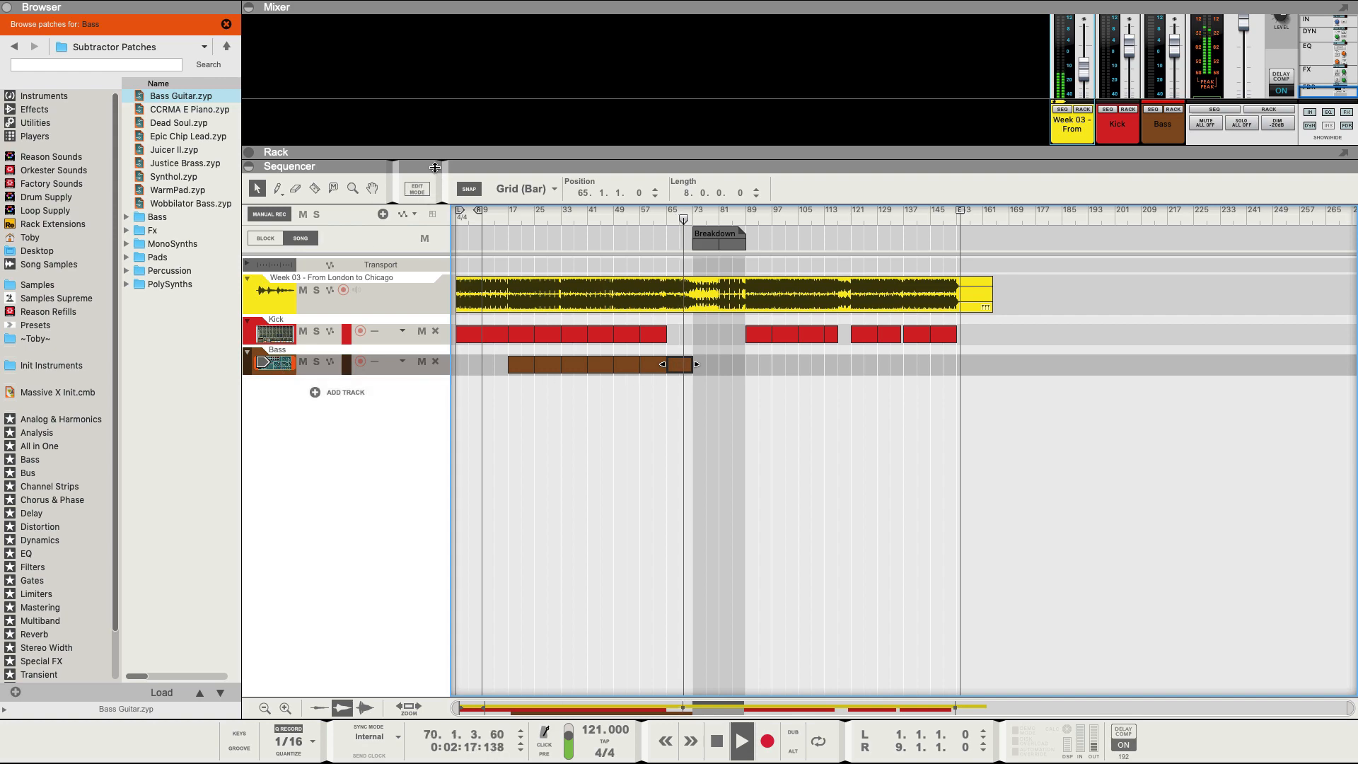
{"action": "left_click_drag", "start_coordinate": [439, 161], "coordinate": [457, 481]}
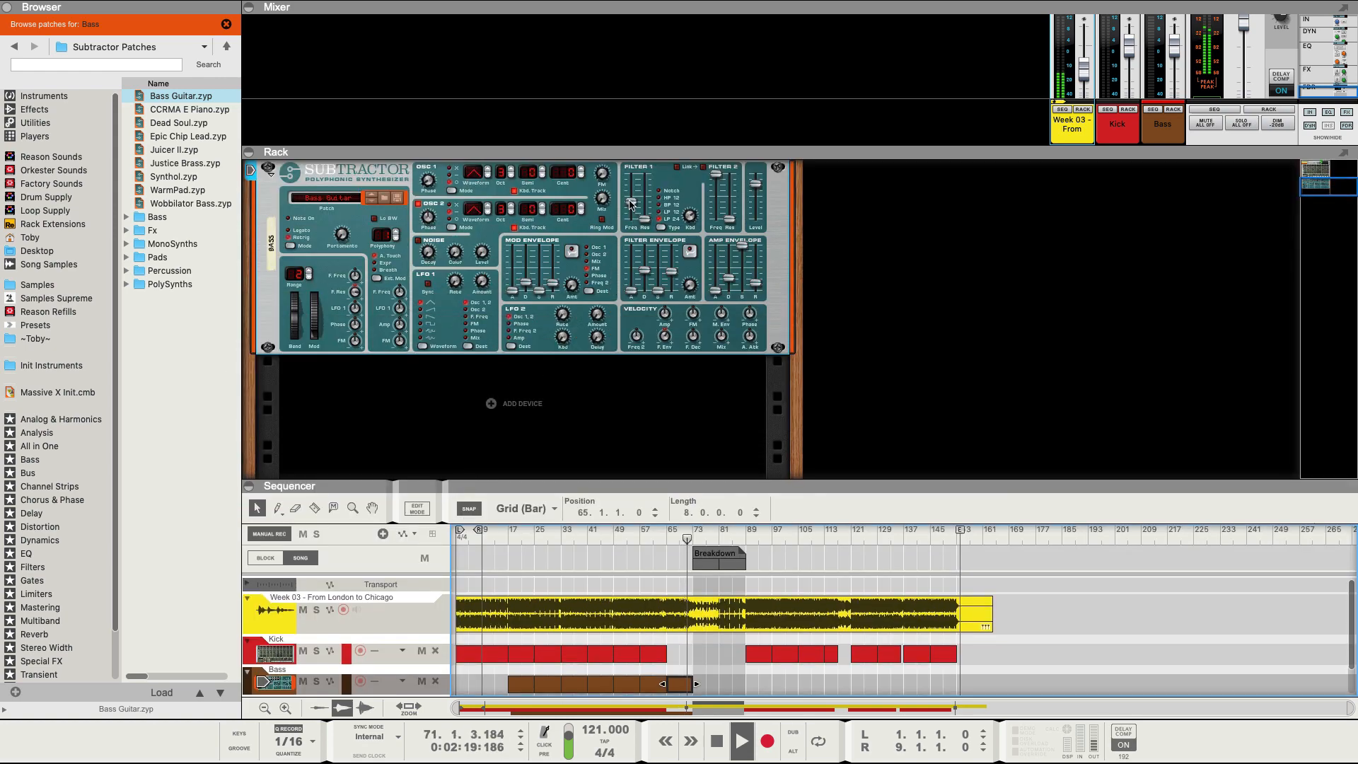
Add a Filter Freq automation clip on Bass at bars 65–73, then collapse the rack.
{"action": "left_click", "coordinate": [632, 206], "text": "alt"}
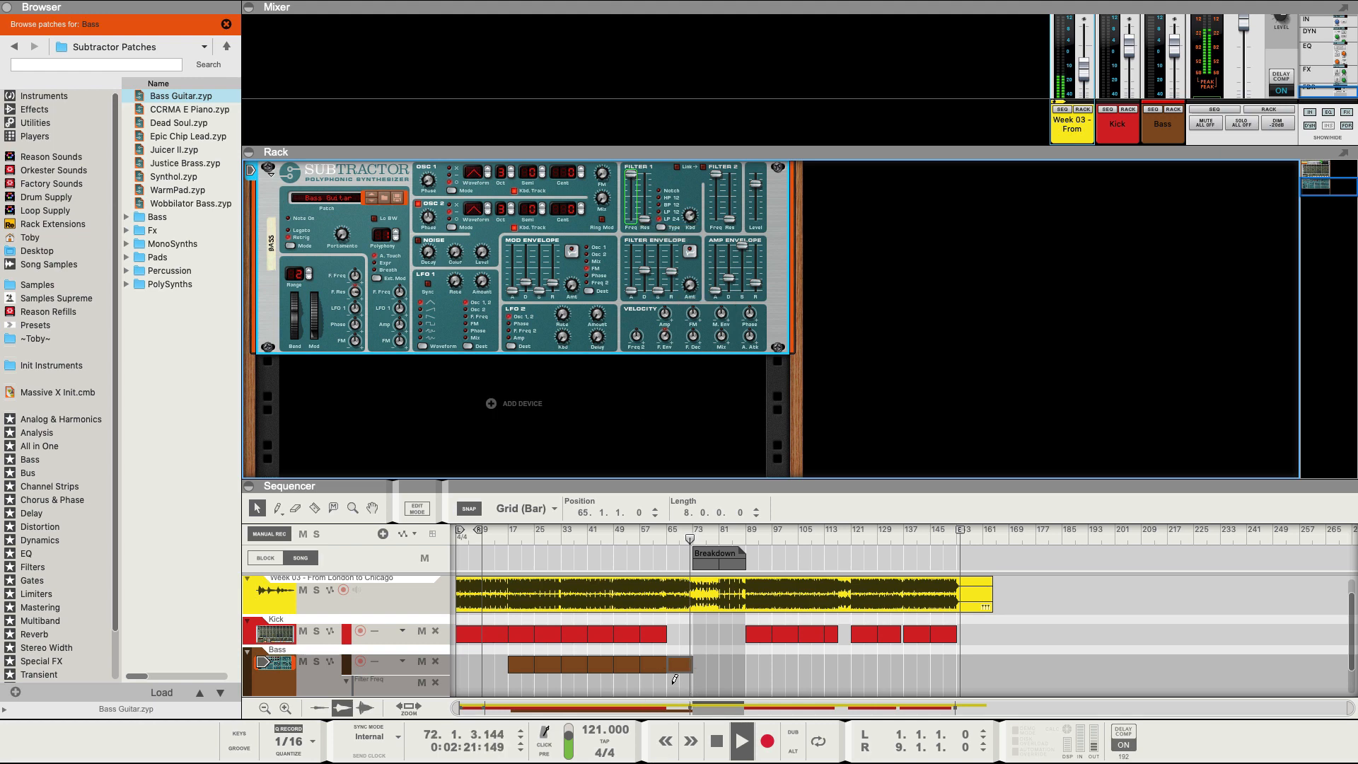
{"action": "left_click_drag", "start_coordinate": [674, 679], "coordinate": [695, 677]}
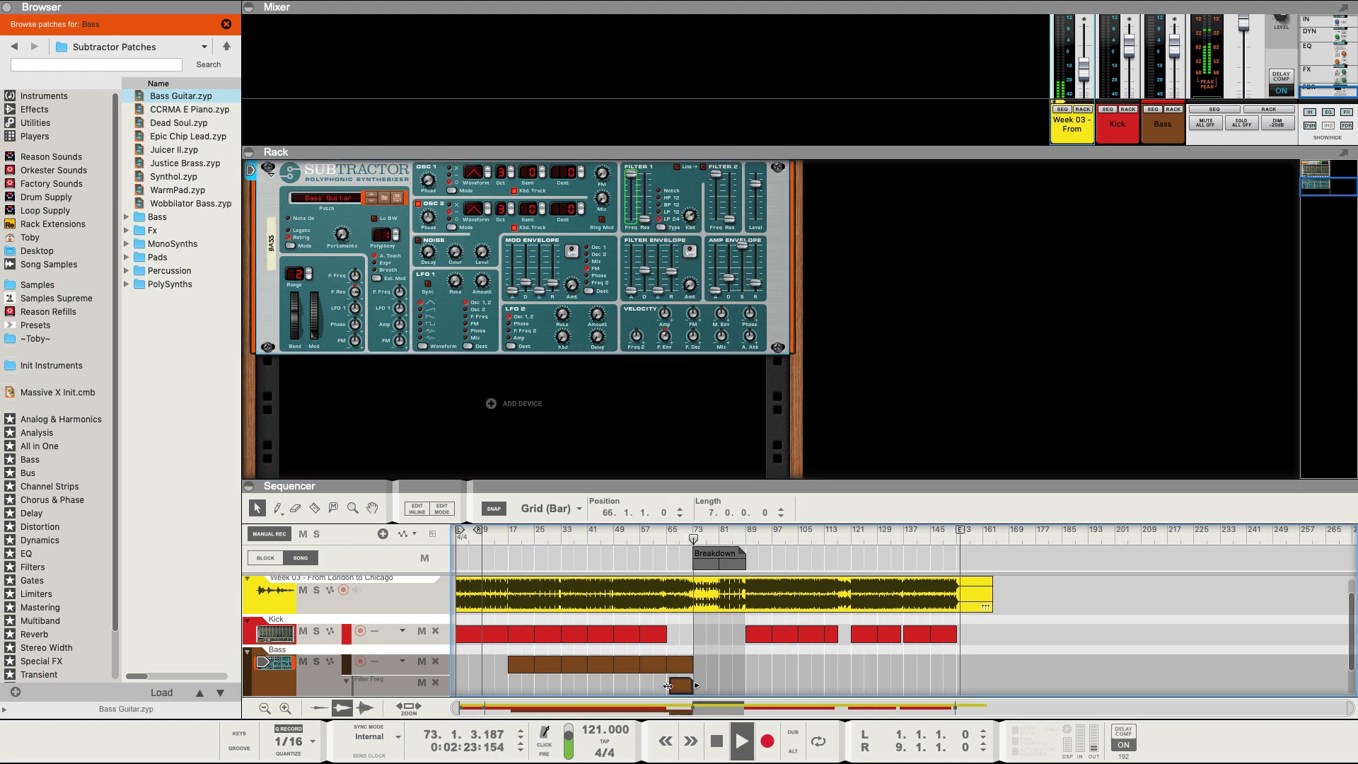
{"action": "key", "text": "space"}
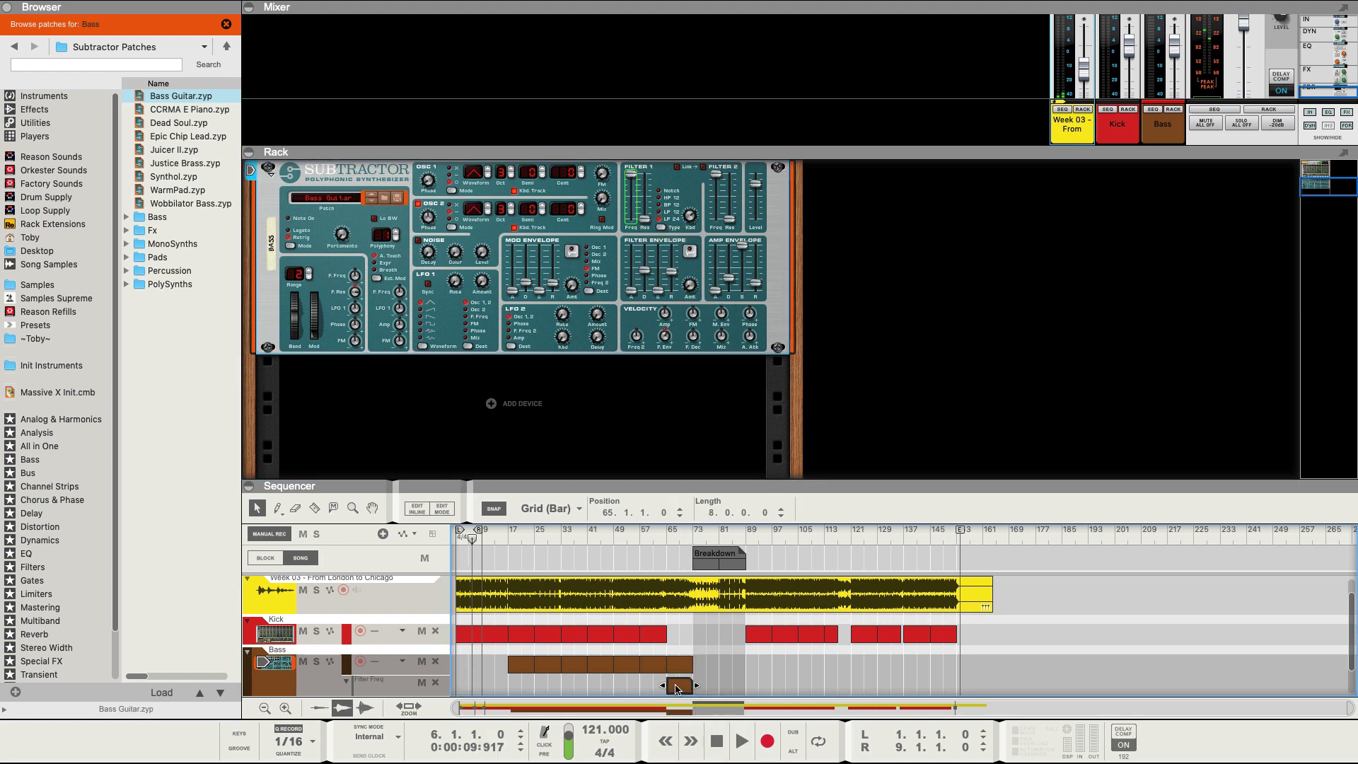
{"action": "scroll", "coordinate": [672, 657], "scroll_direction": "down", "scroll_amount": 1}
{"action": "left_click", "coordinate": [668, 654]}
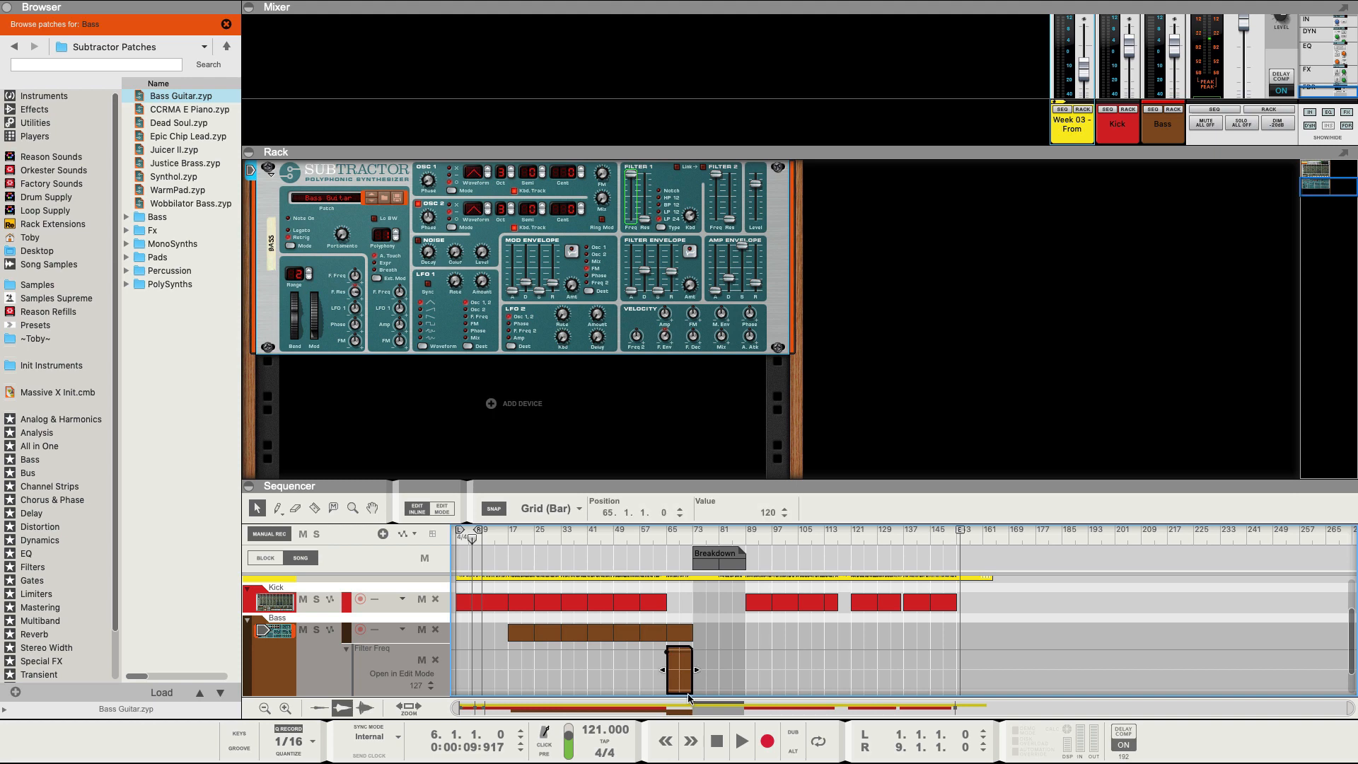
{"action": "left_click", "coordinate": [700, 628]}
{"action": "scroll", "coordinate": [694, 604], "scroll_direction": "up", "scroll_amount": 5}
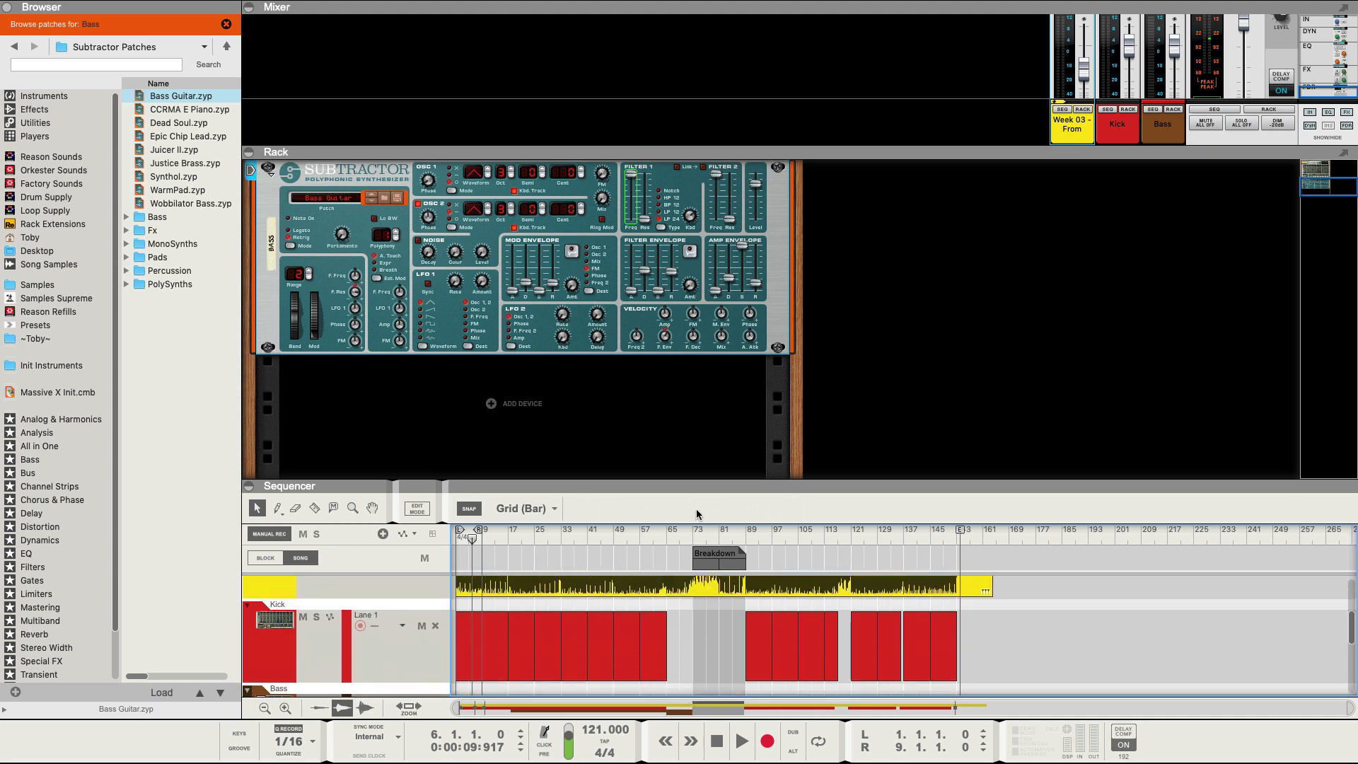
{"action": "left_click_drag", "start_coordinate": [695, 485], "coordinate": [683, 151]}
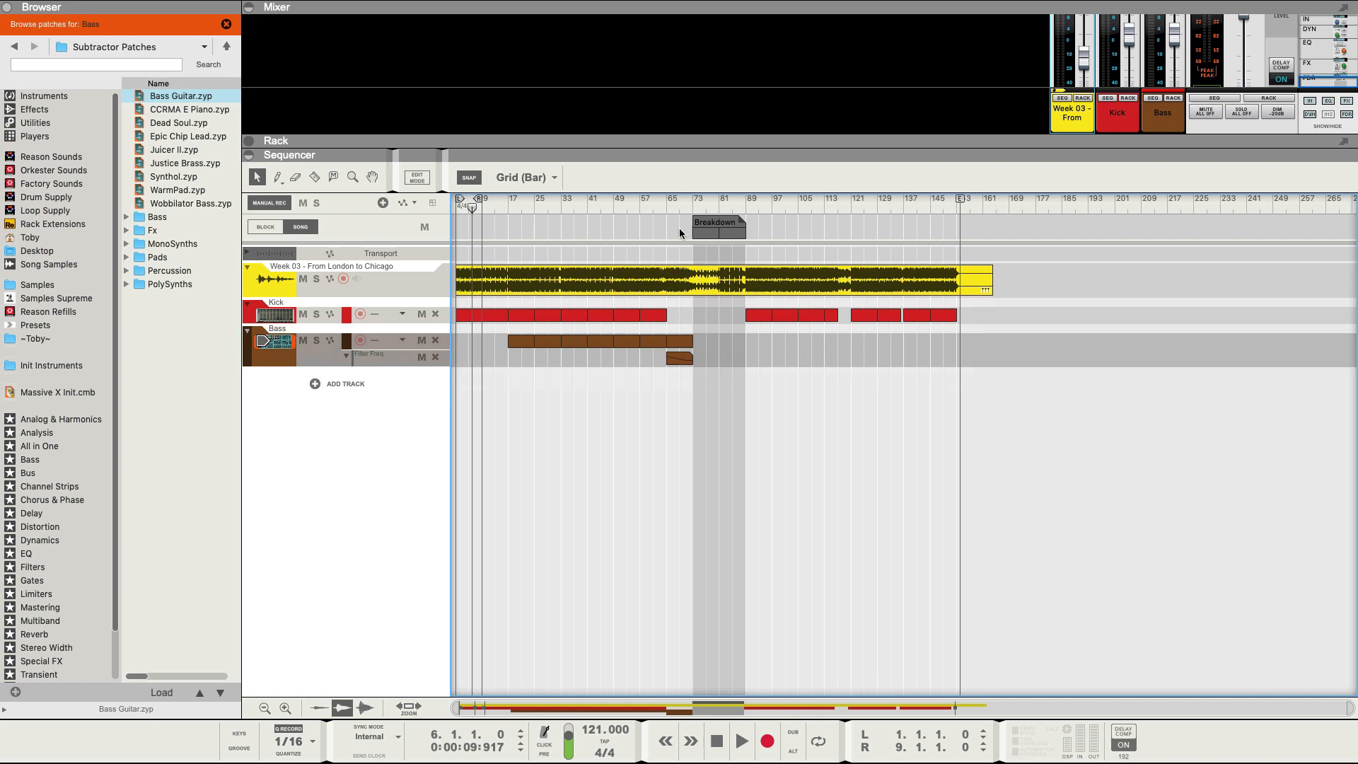
Play from bar 71 and copy the last two Bass clips to bar 89.
{"action": "left_click", "coordinate": [686, 205]}
{"action": "key", "text": "space"}
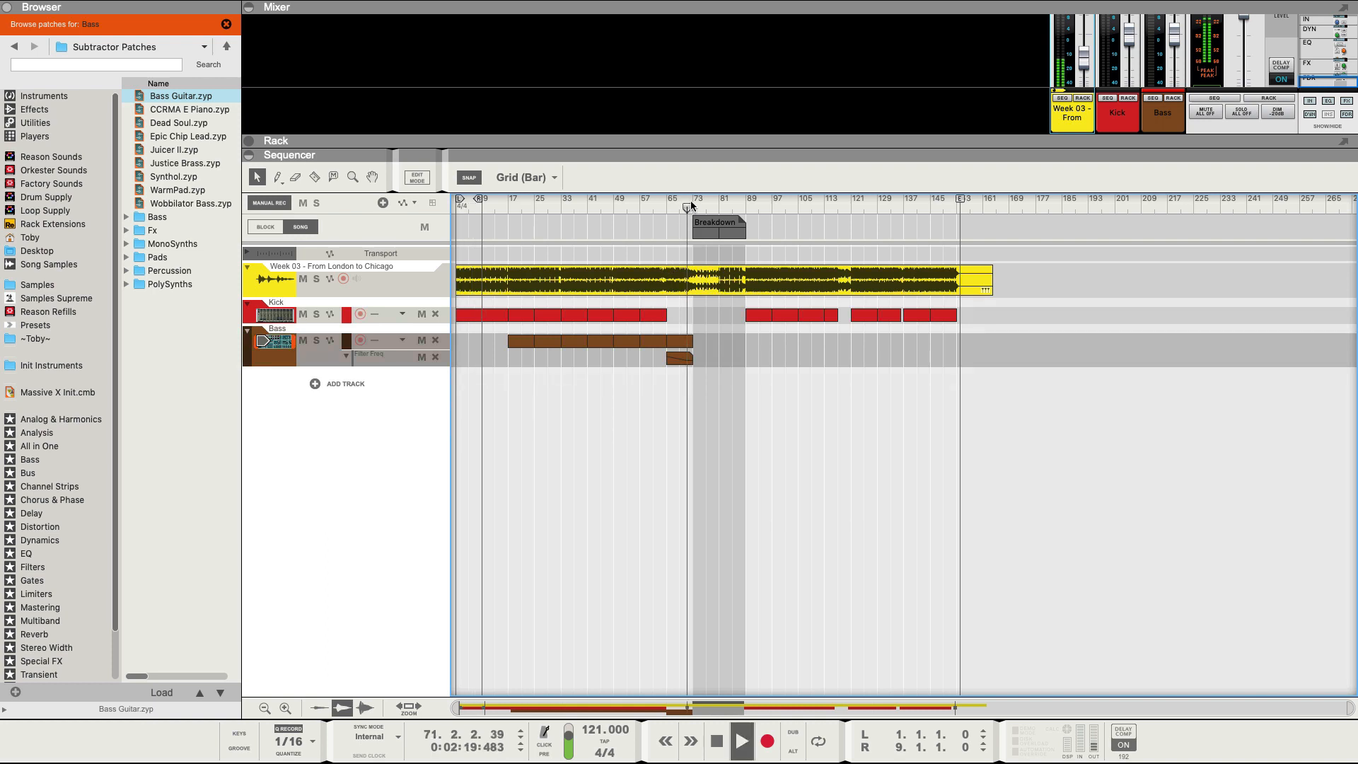
{"action": "left_click_drag", "start_coordinate": [691, 205], "coordinate": [739, 199]}
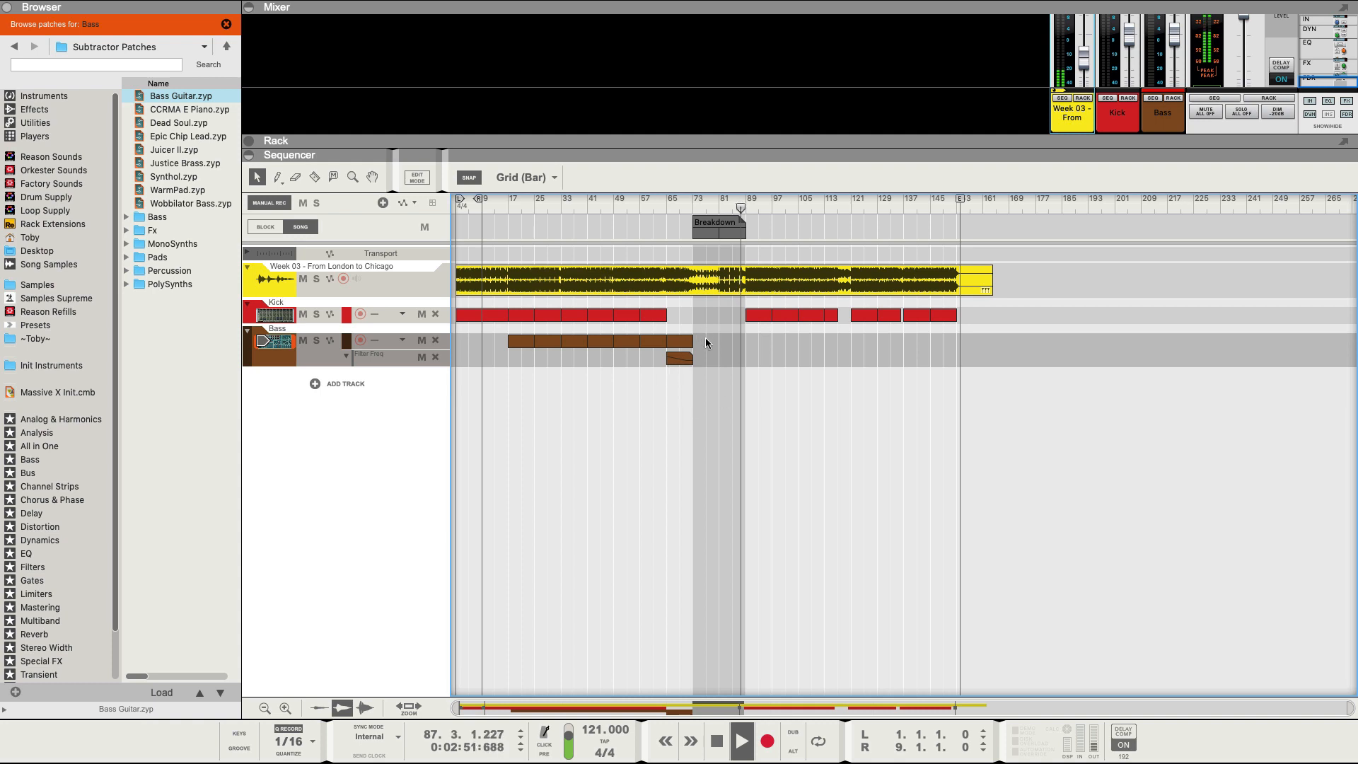
{"action": "left_click_drag", "start_coordinate": [706, 339], "coordinate": [766, 348]}
Copy more Bass clip pairs to bars 113 and 121.
{"action": "left_click", "coordinate": [821, 201]}
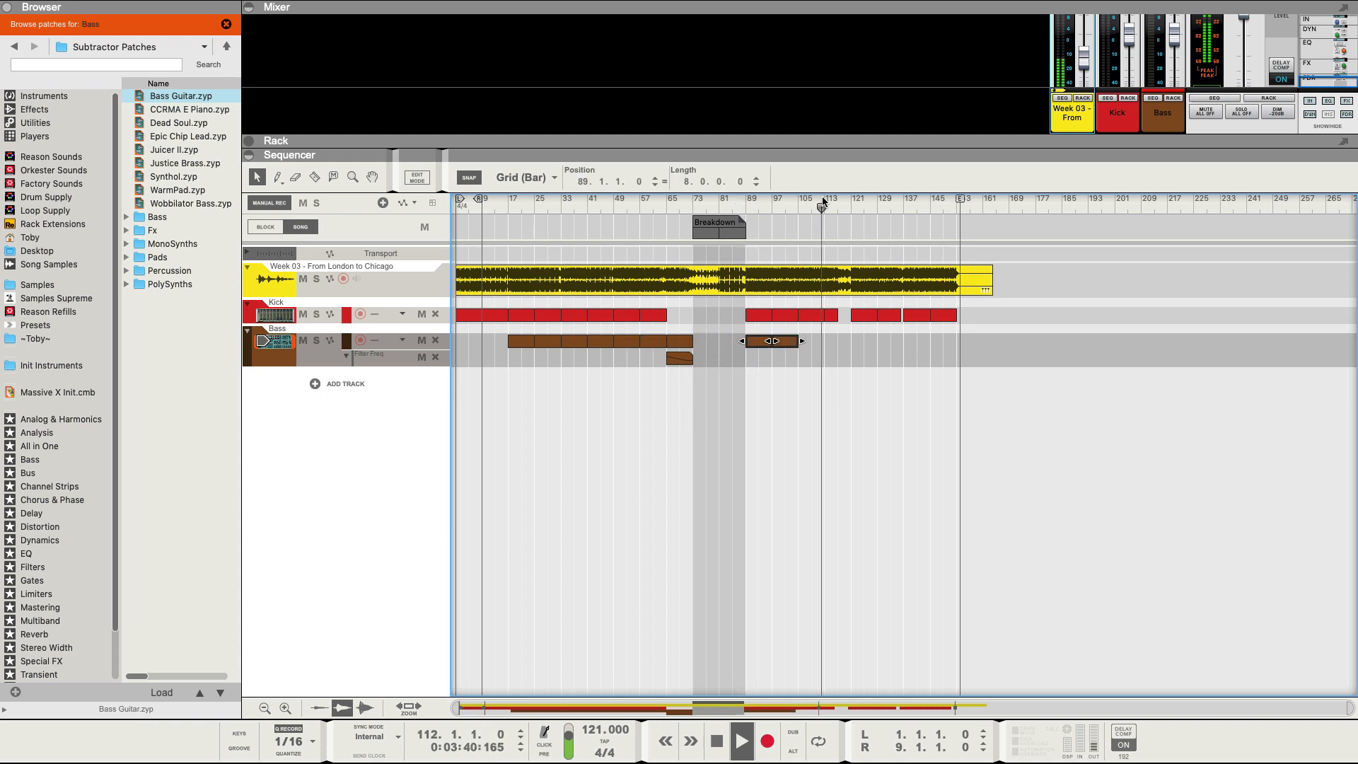
{"action": "left_click", "coordinate": [837, 201]}
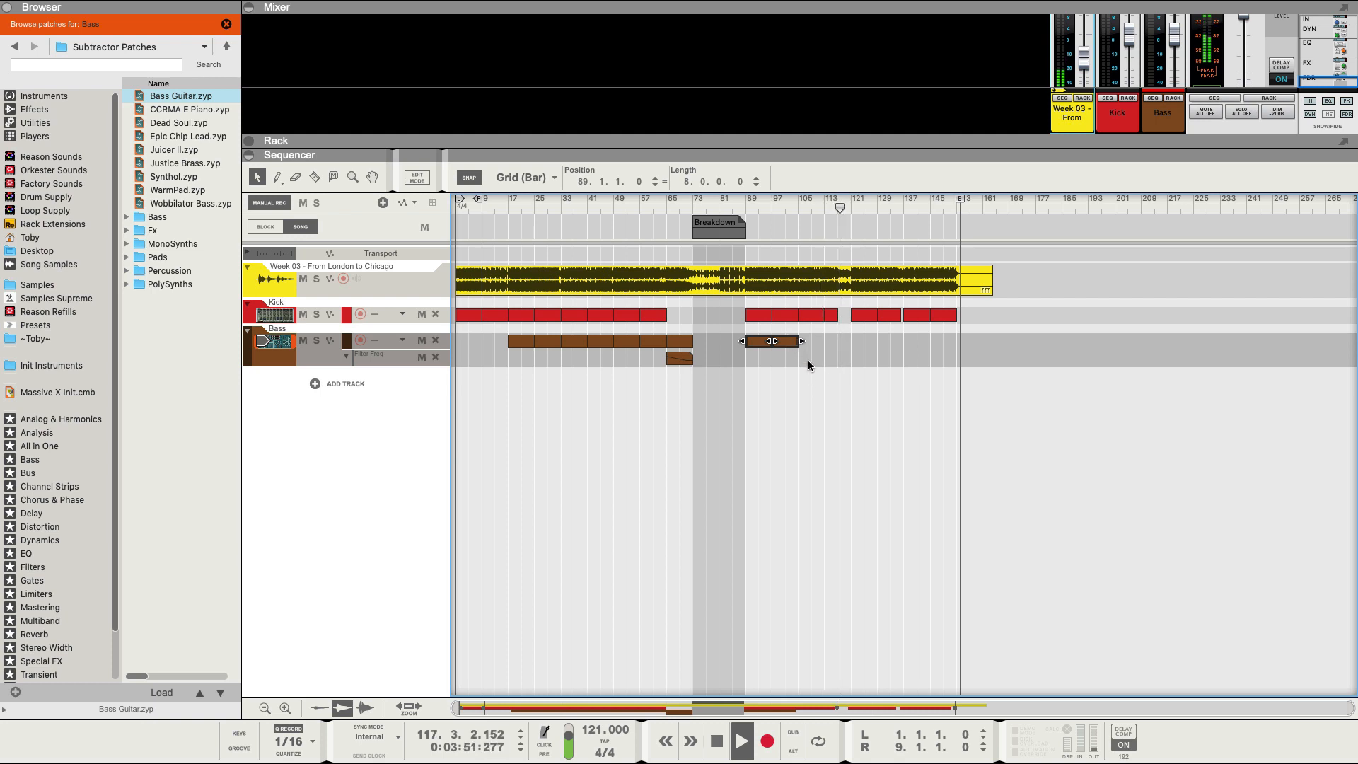
{"action": "left_click_drag", "start_coordinate": [783, 342], "coordinate": [838, 342]}
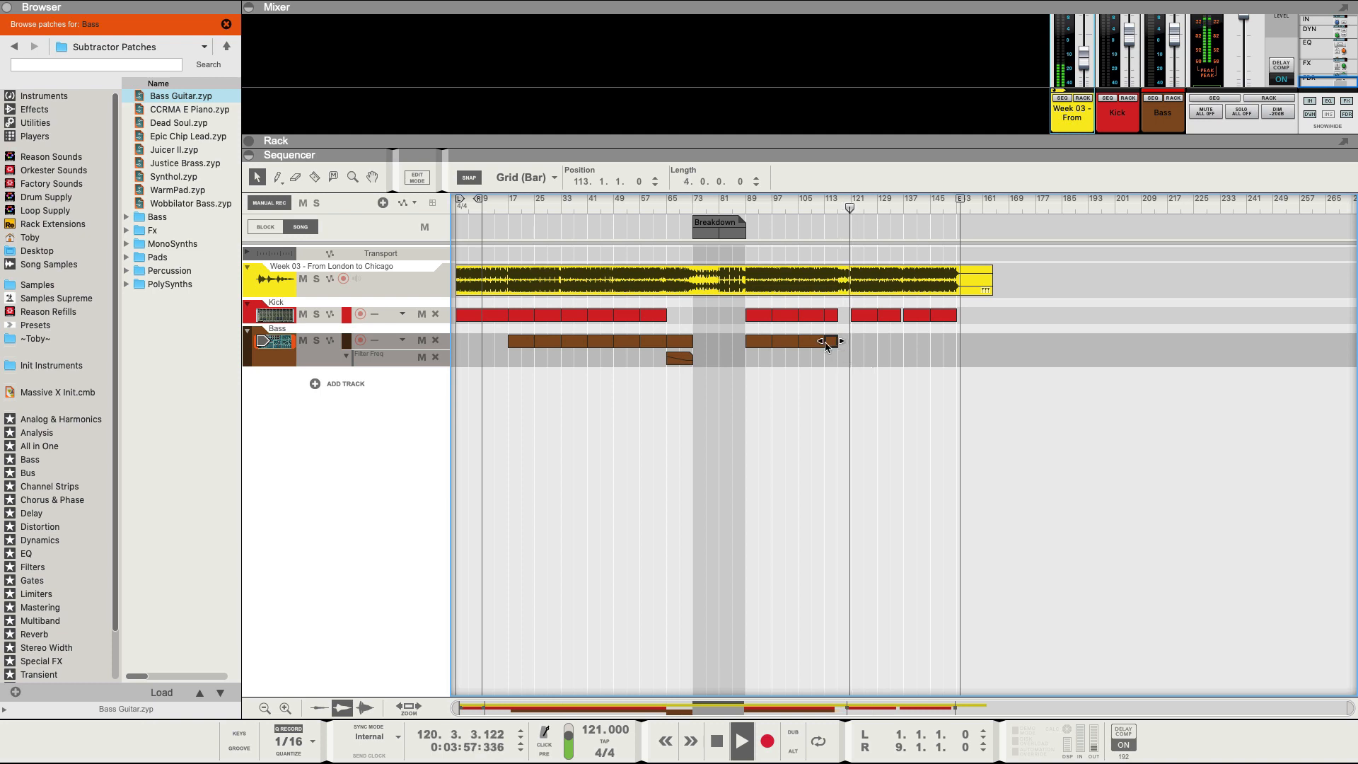
{"action": "left_click_drag", "start_coordinate": [758, 343], "coordinate": [862, 344]}
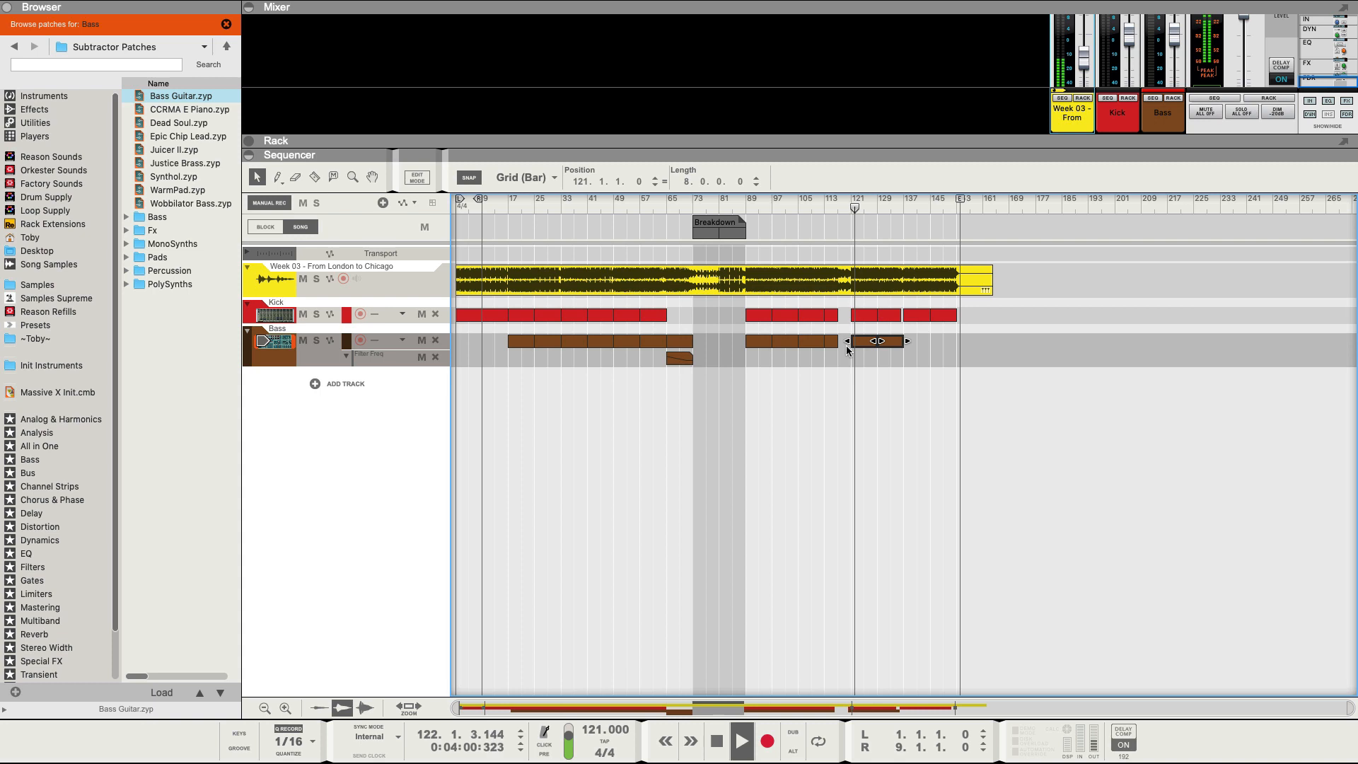
{"action": "left_click", "coordinate": [913, 201]}
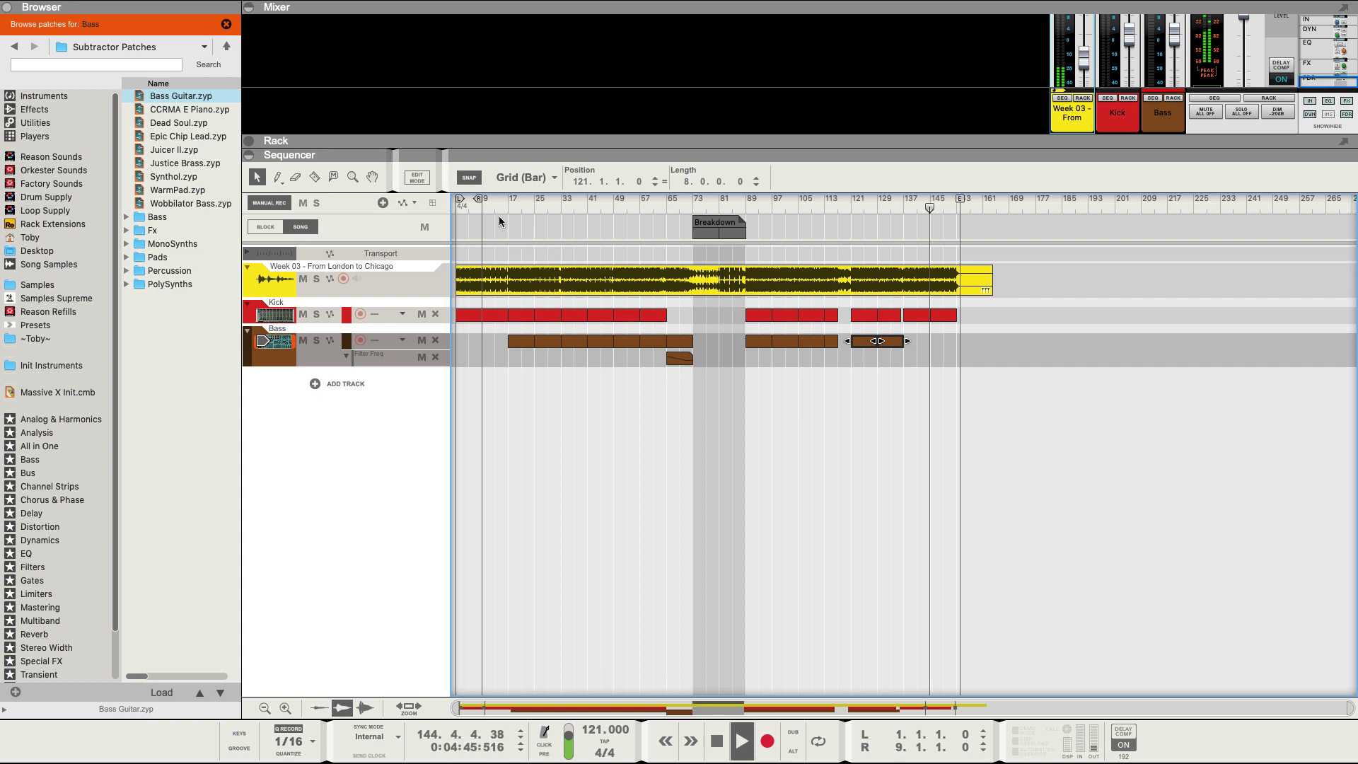
{"action": "left_click", "coordinate": [477, 205]}
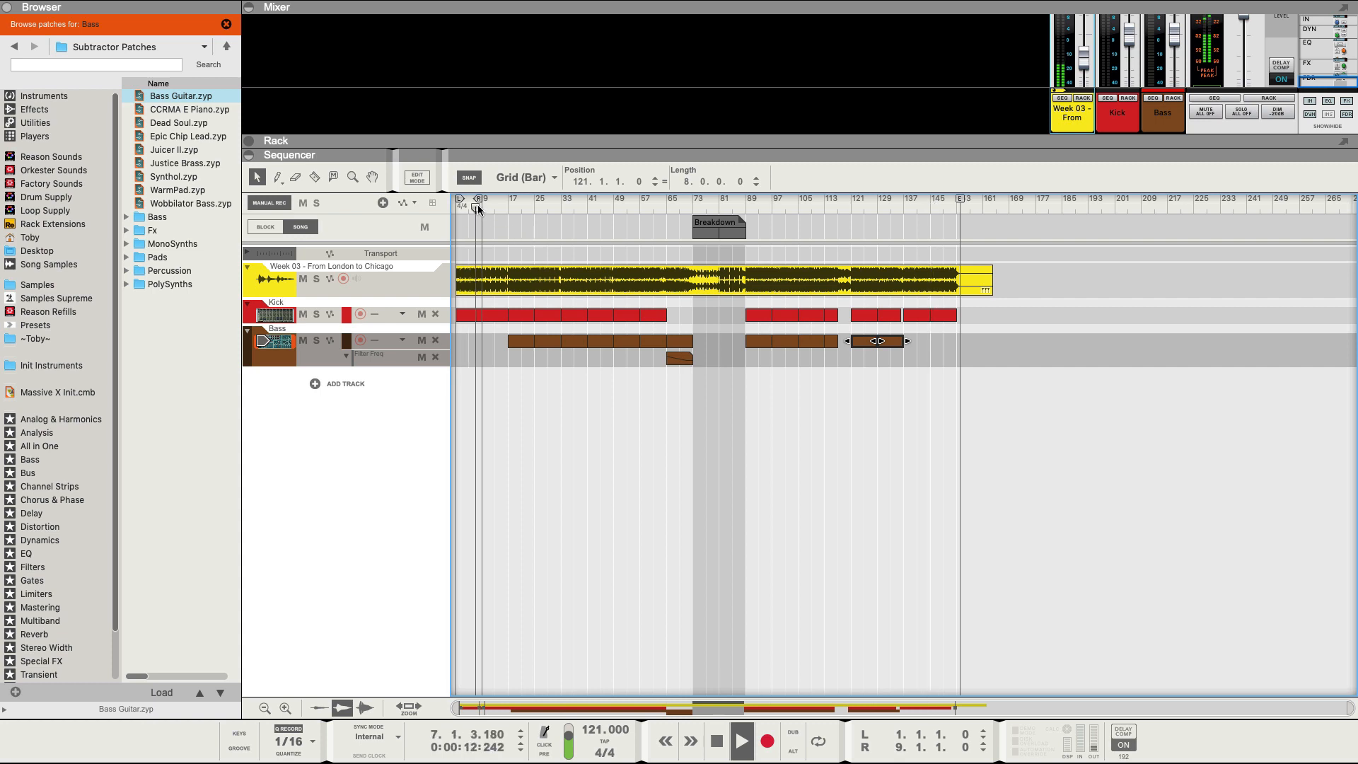
{"action": "left_click", "coordinate": [531, 205]}
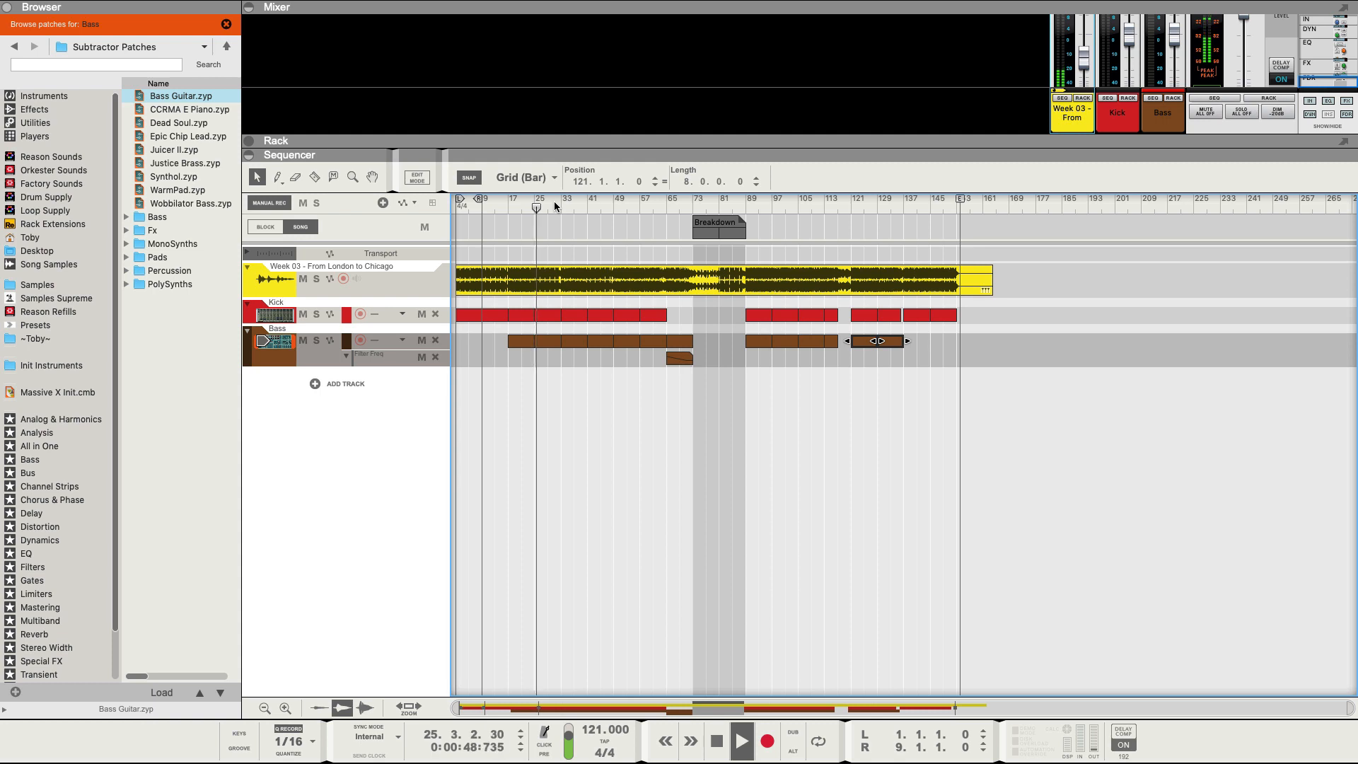
{"action": "left_click", "coordinate": [555, 205]}
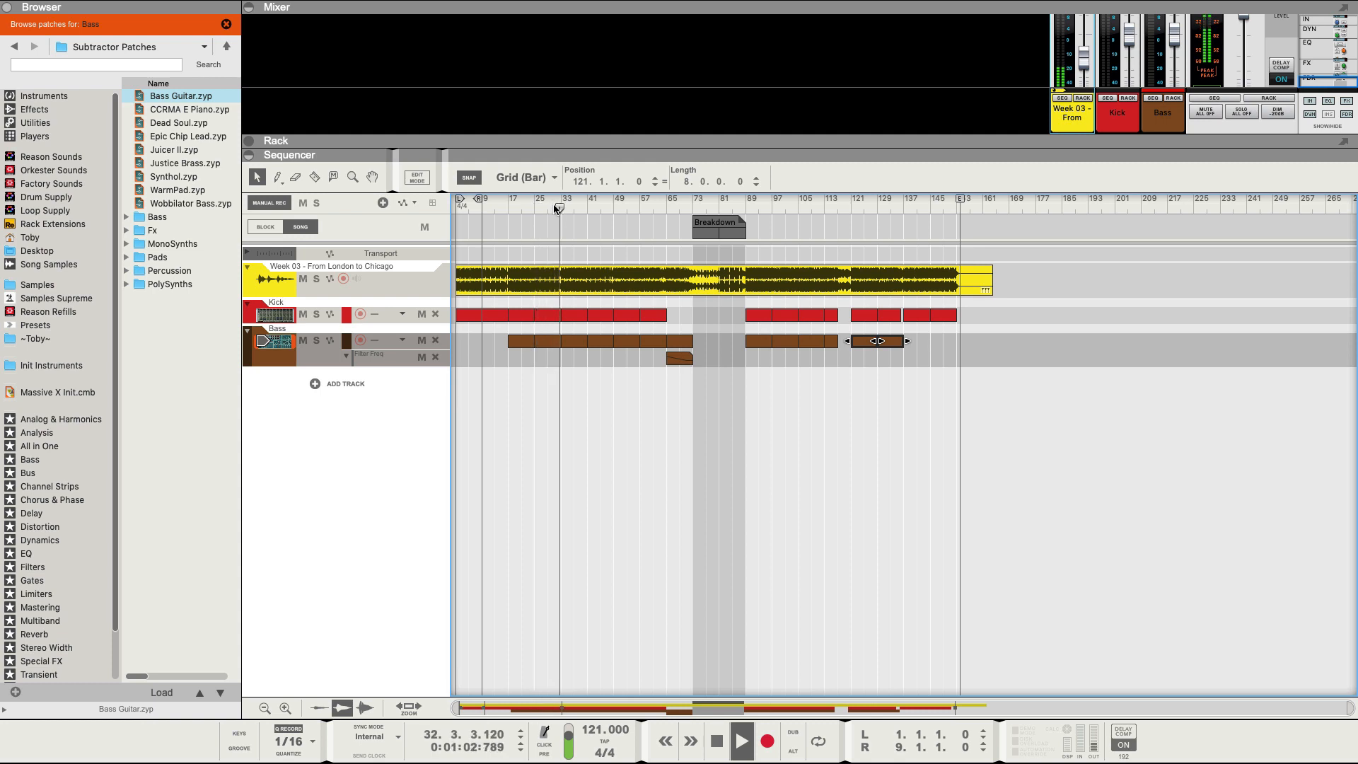
{"action": "left_click", "coordinate": [584, 207]}
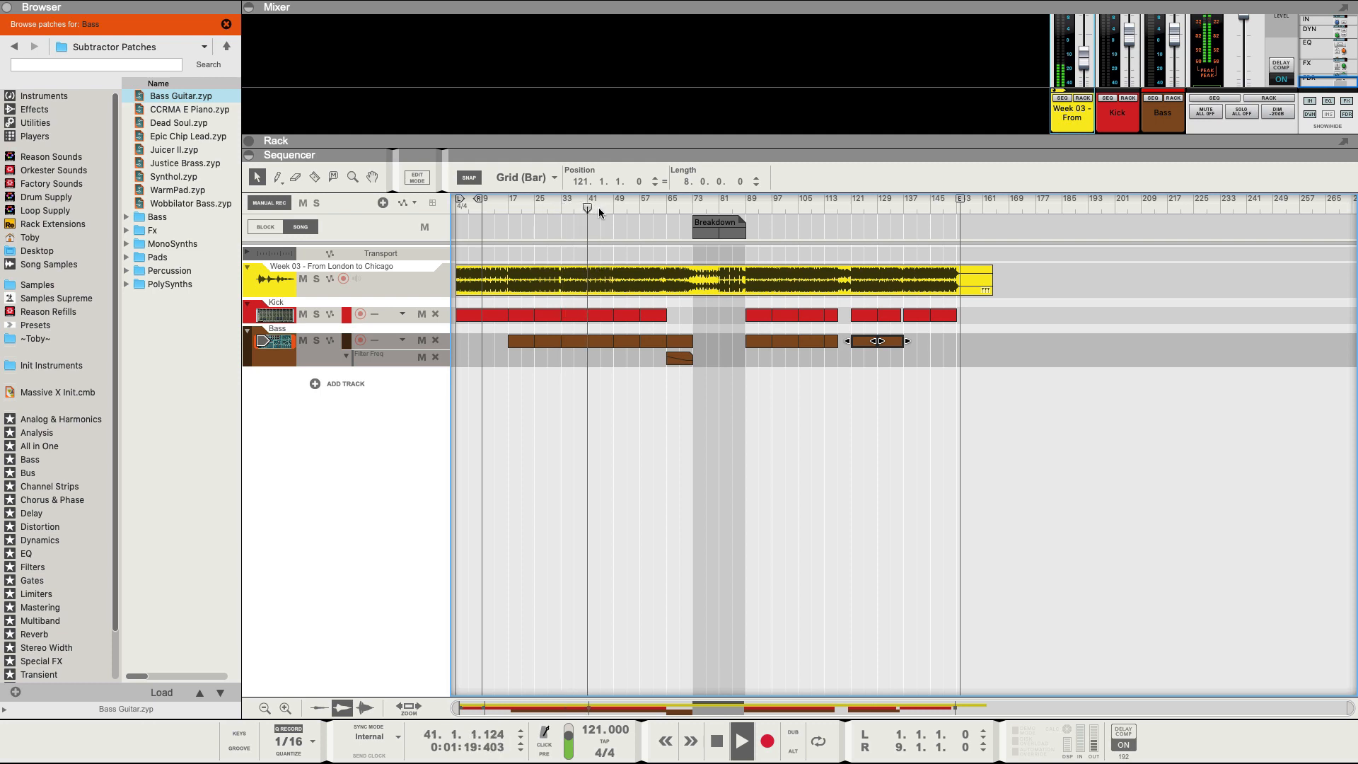
{"action": "left_click", "coordinate": [597, 206]}
{"action": "left_click", "coordinate": [610, 206]}
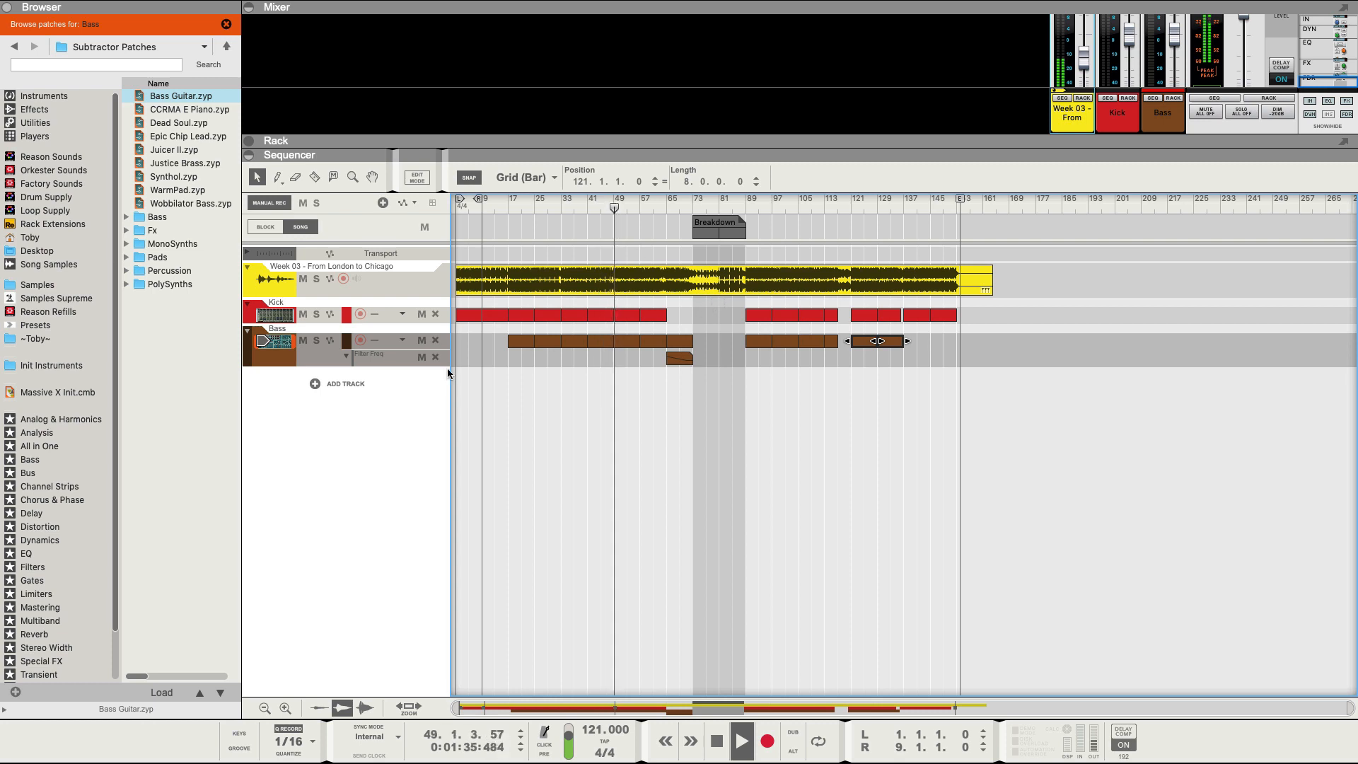
Add a Europa track with the Friendly Keys patch below Bass and name it Ear Candy.
{"action": "left_click", "coordinate": [42, 97]}
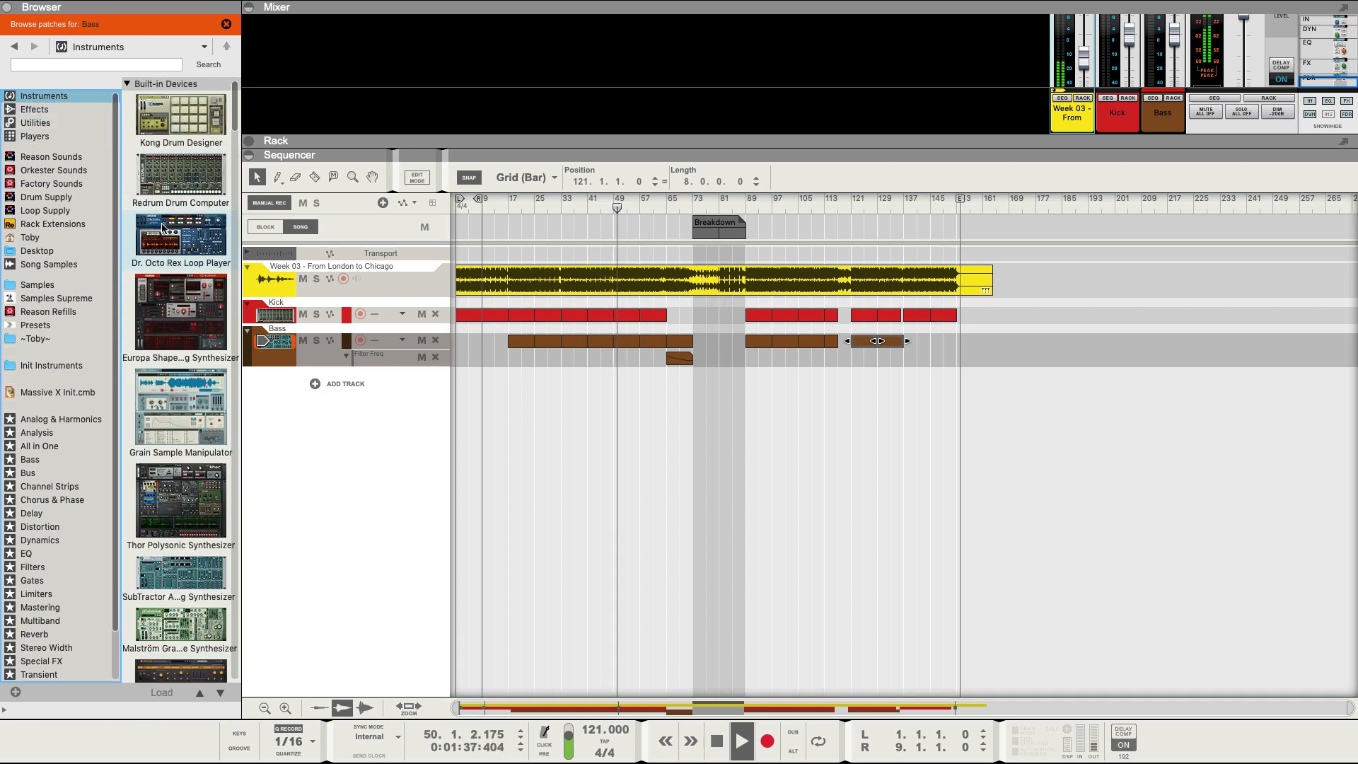
{"action": "left_click_drag", "start_coordinate": [184, 325], "coordinate": [333, 423]}
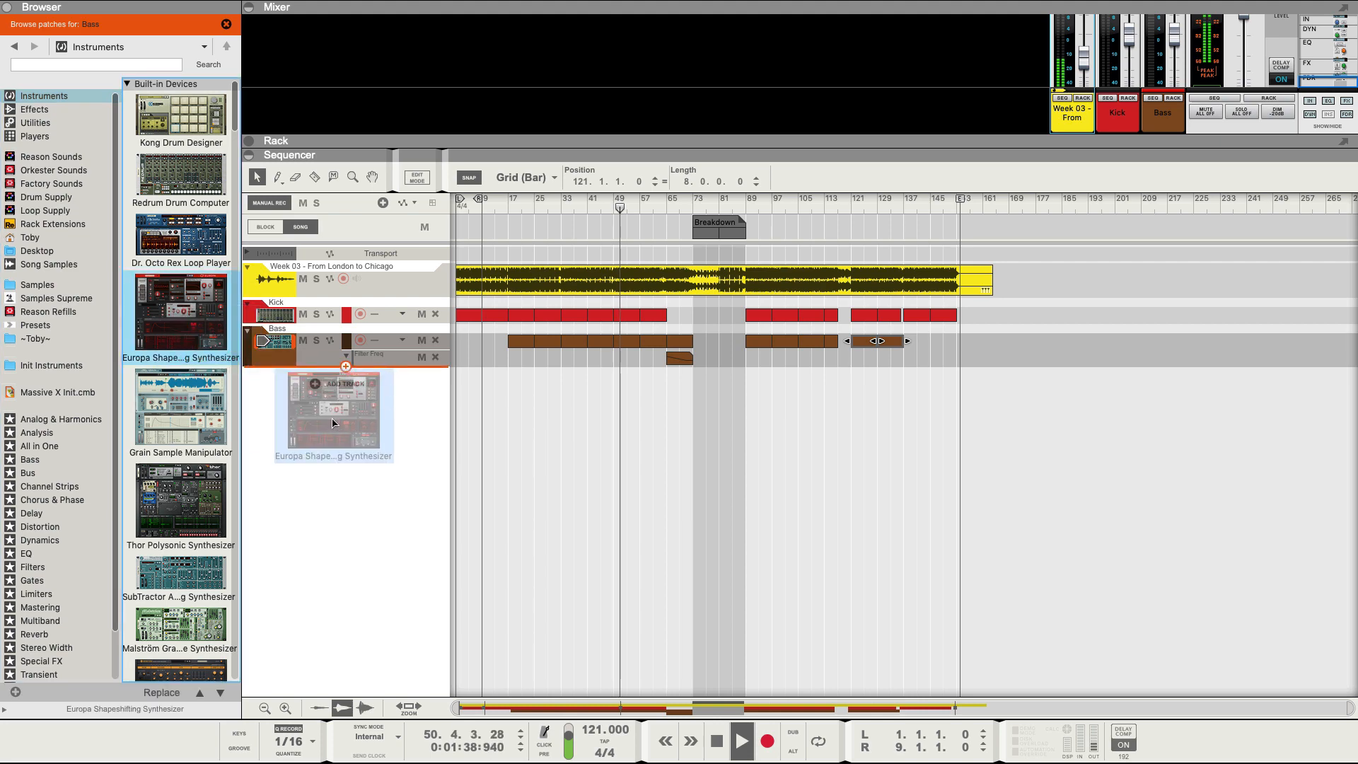
{"action": "left_click_drag", "start_coordinate": [290, 376], "coordinate": [286, 372]}
{"action": "double_click", "coordinate": [285, 372]}
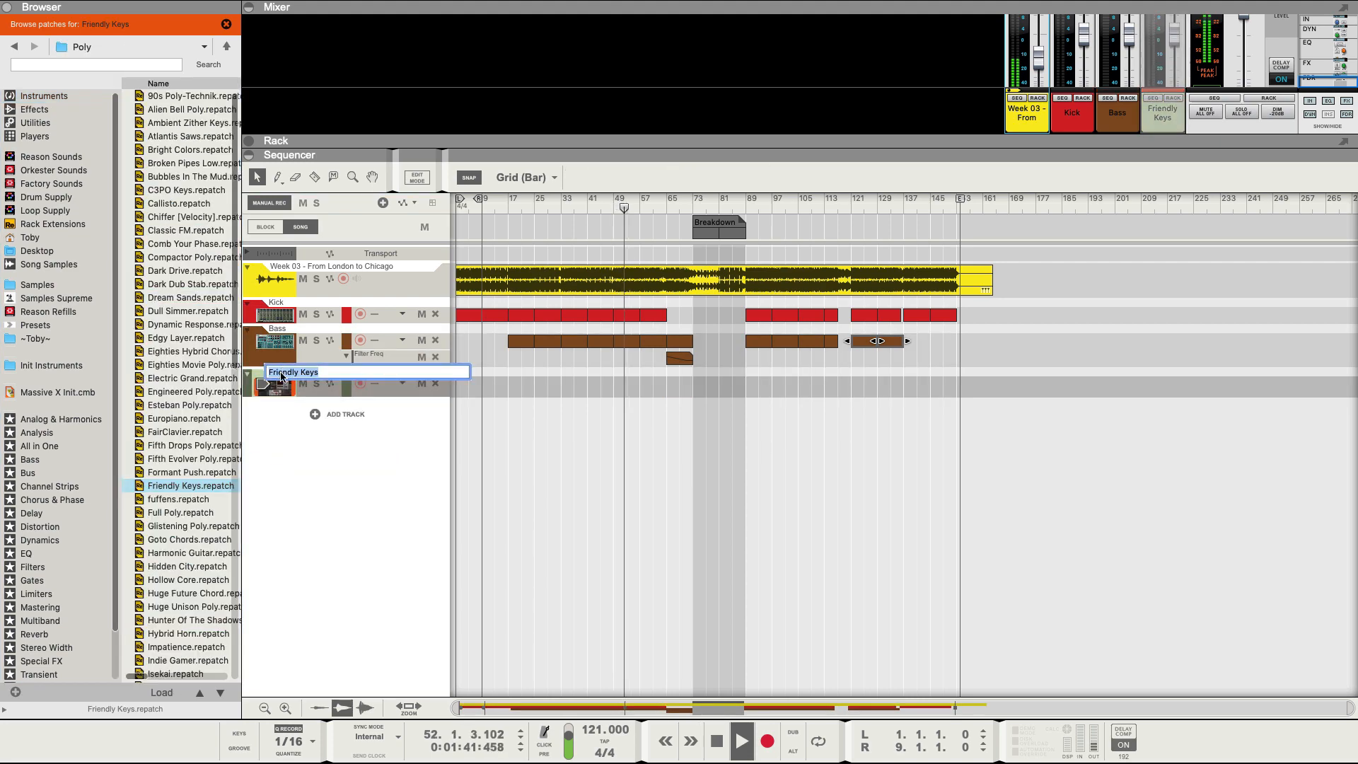
{"action": "type", "text": "Ear Candy"}
{"action": "key", "text": "Return"}
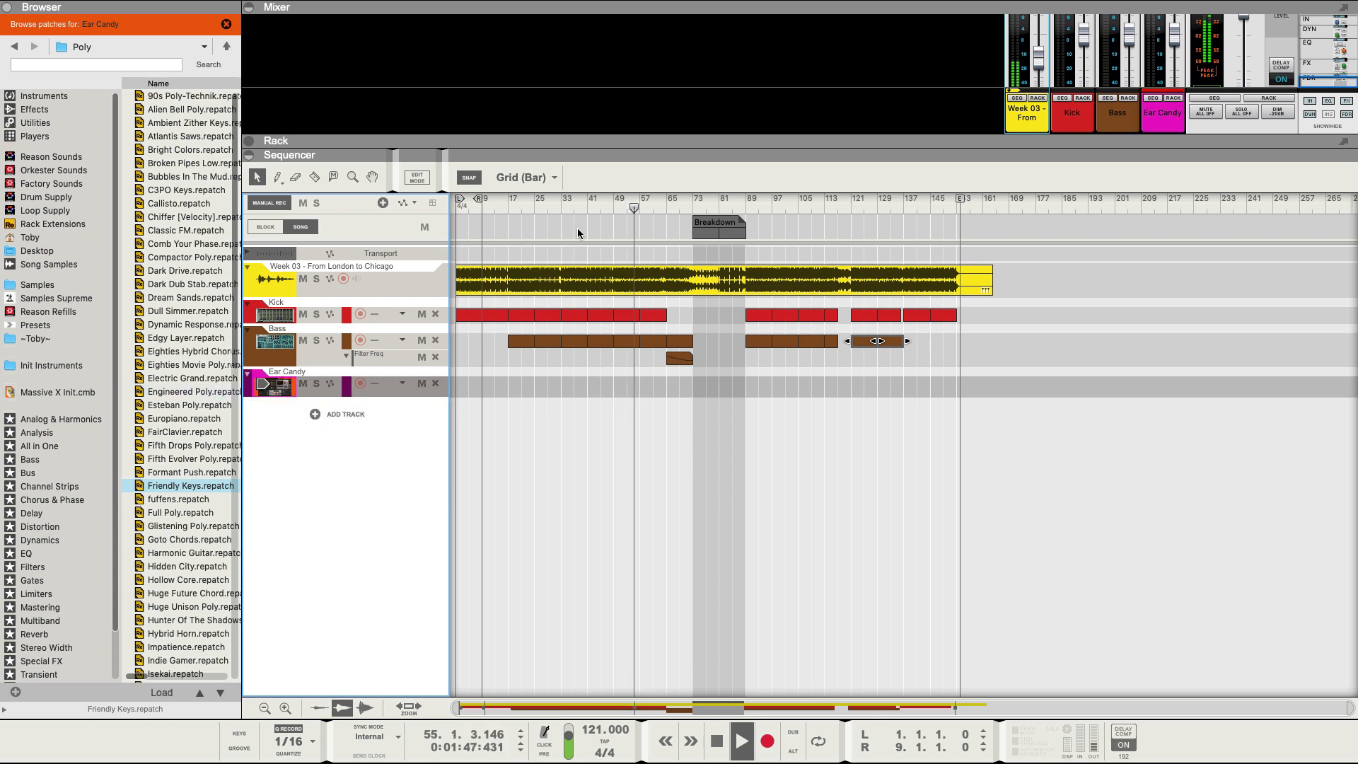
Draw a short Ear Candy clip at bar 46 and trim it to start at bar 47.
{"action": "left_click", "coordinate": [560, 207]}
{"action": "left_click", "coordinate": [607, 200]}
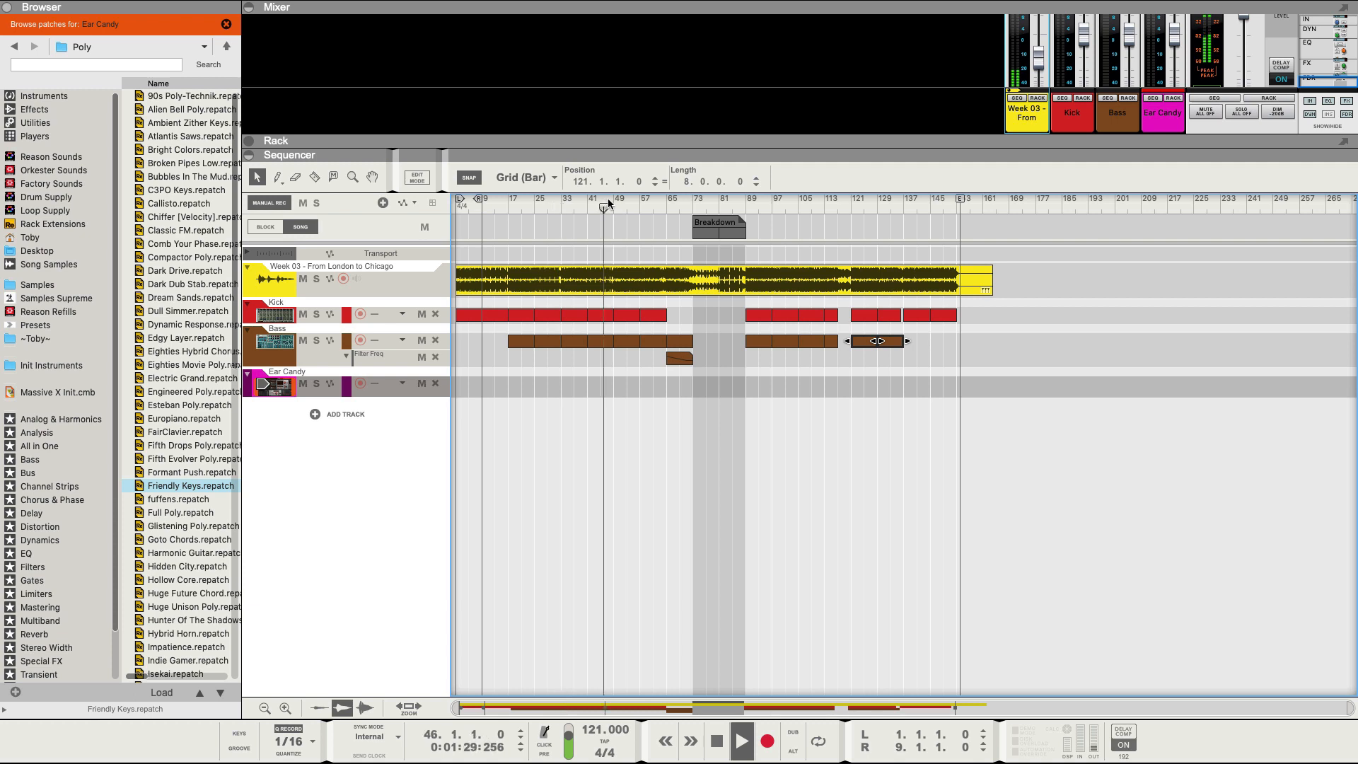
{"action": "left_click_drag", "start_coordinate": [608, 200], "coordinate": [611, 203]}
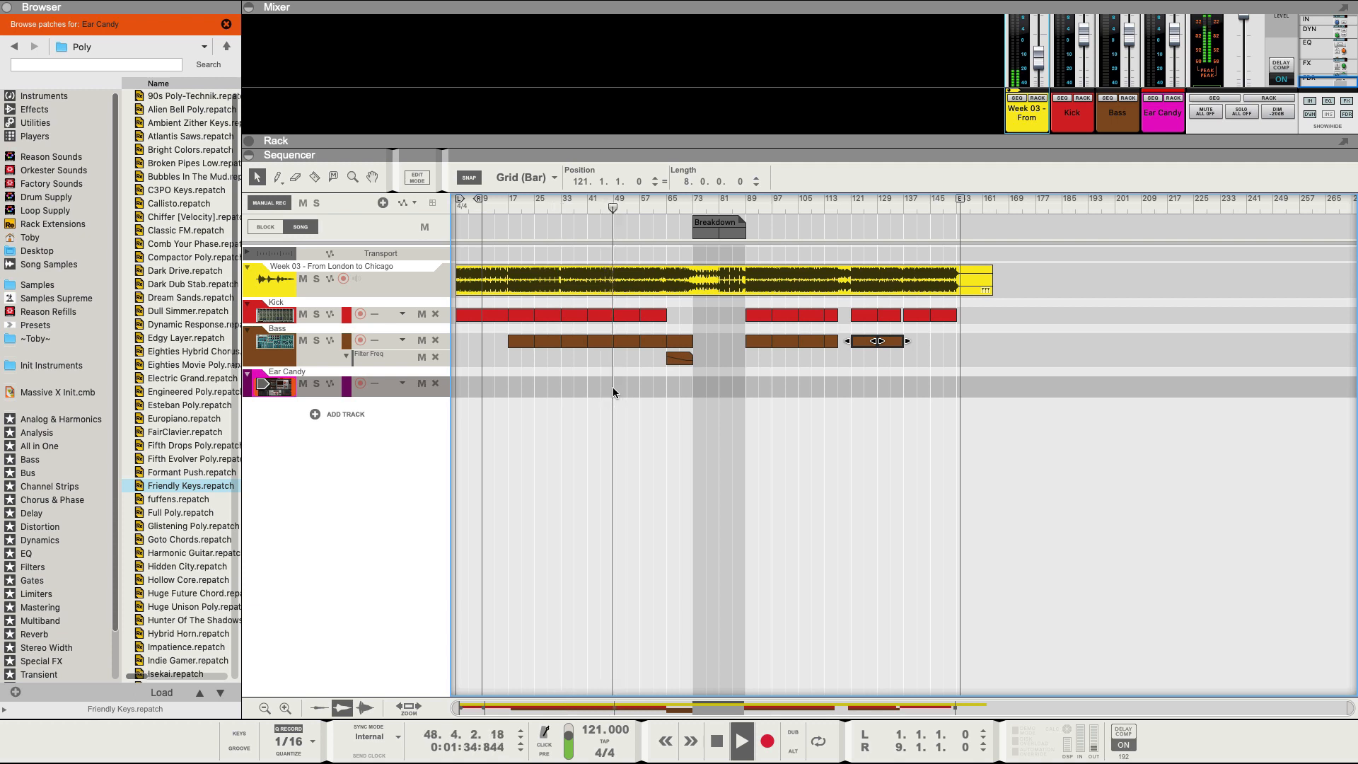
{"action": "left_click_drag", "start_coordinate": [606, 382], "coordinate": [617, 385]}
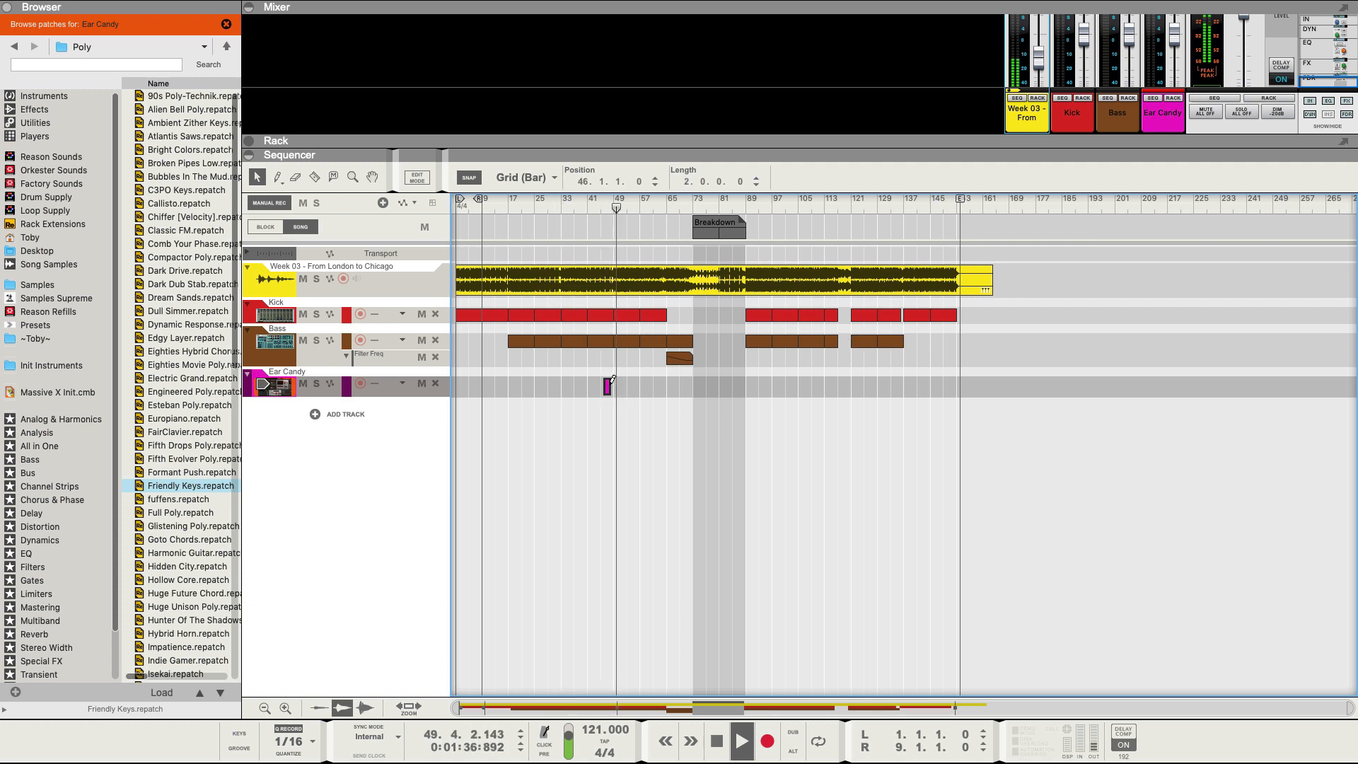
{"action": "scroll", "coordinate": [628, 389], "scroll_direction": "up", "scroll_amount": 5}
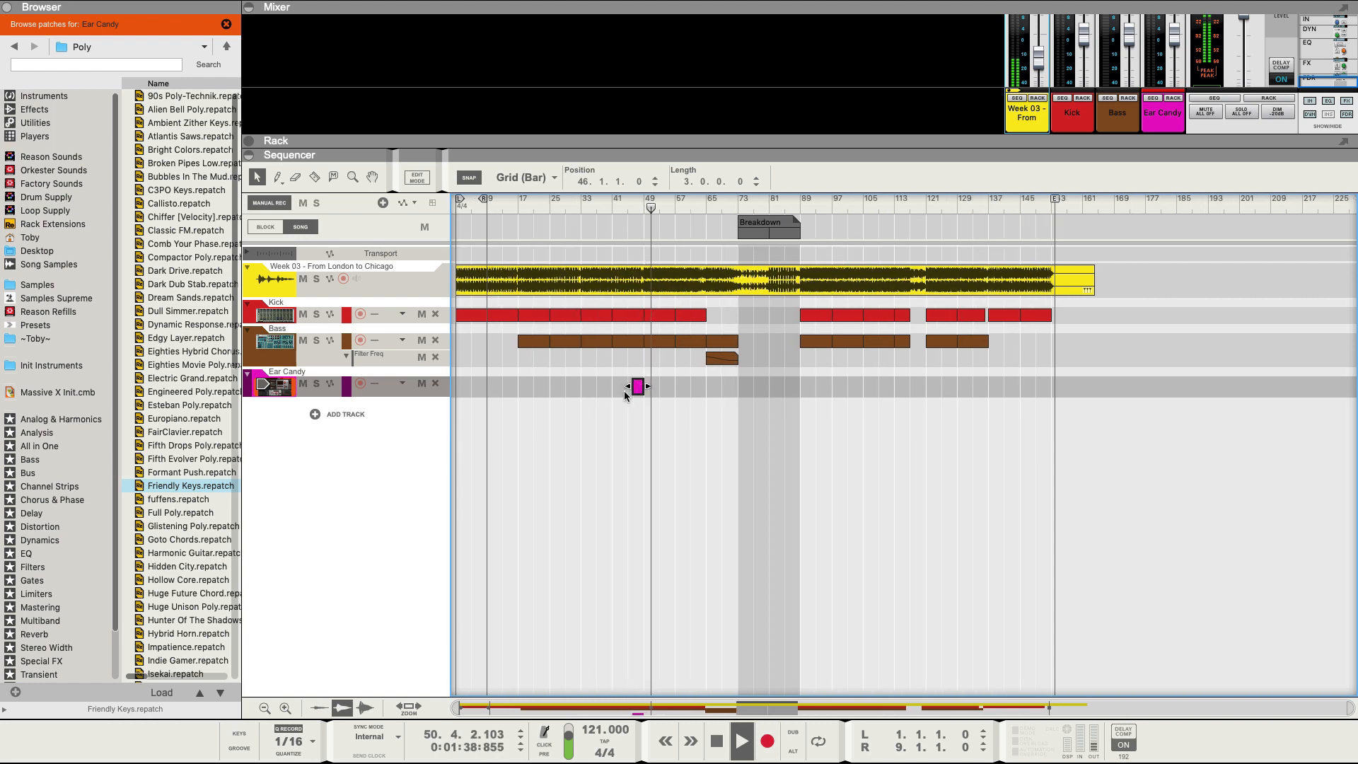
{"action": "left_click_drag", "start_coordinate": [667, 386], "coordinate": [677, 386]}
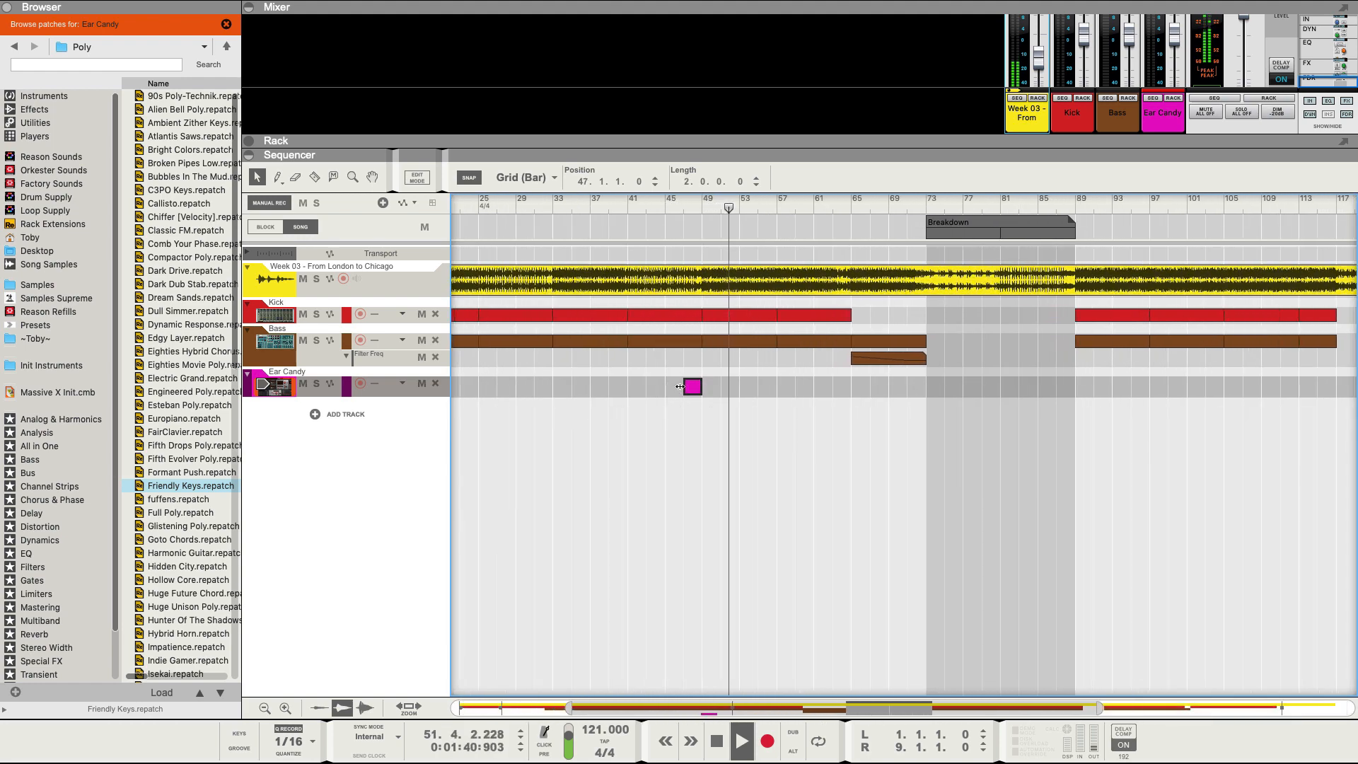
{"action": "scroll", "coordinate": [689, 430], "scroll_direction": "down", "scroll_amount": 5}
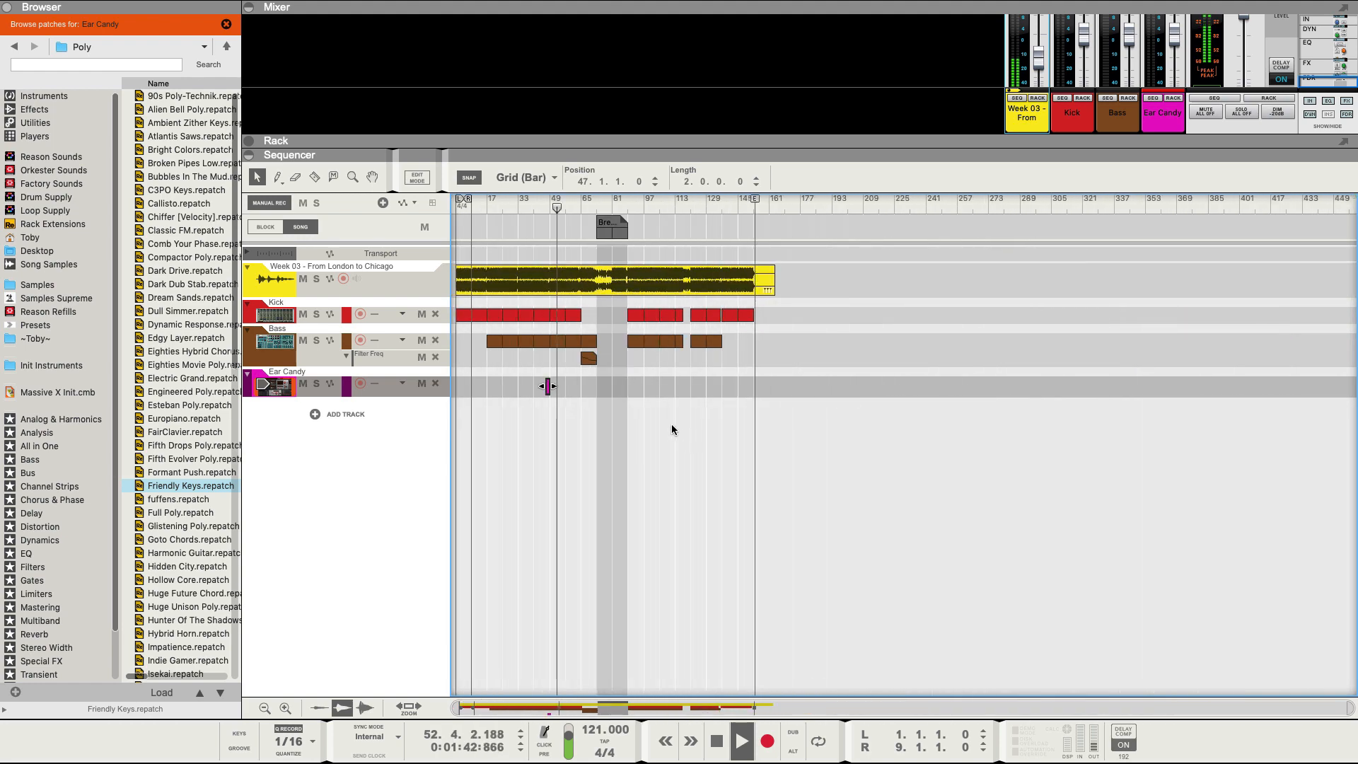
{"action": "scroll", "coordinate": [599, 404], "scroll_direction": "up", "scroll_amount": 3}
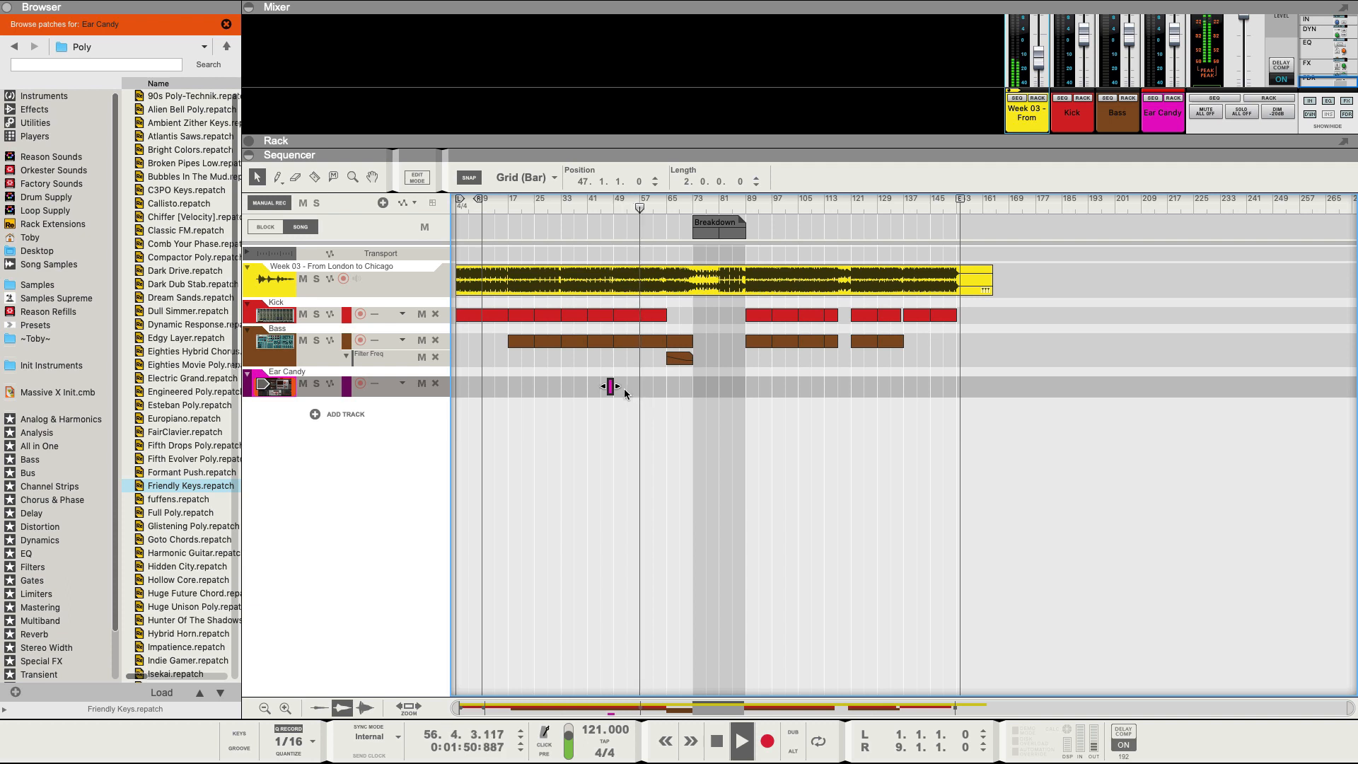
Copy the Ear Candy clip along the song to bar 63, then add a Grain track below it.
{"action": "left_click_drag", "start_coordinate": [611, 386], "coordinate": [636, 386]}
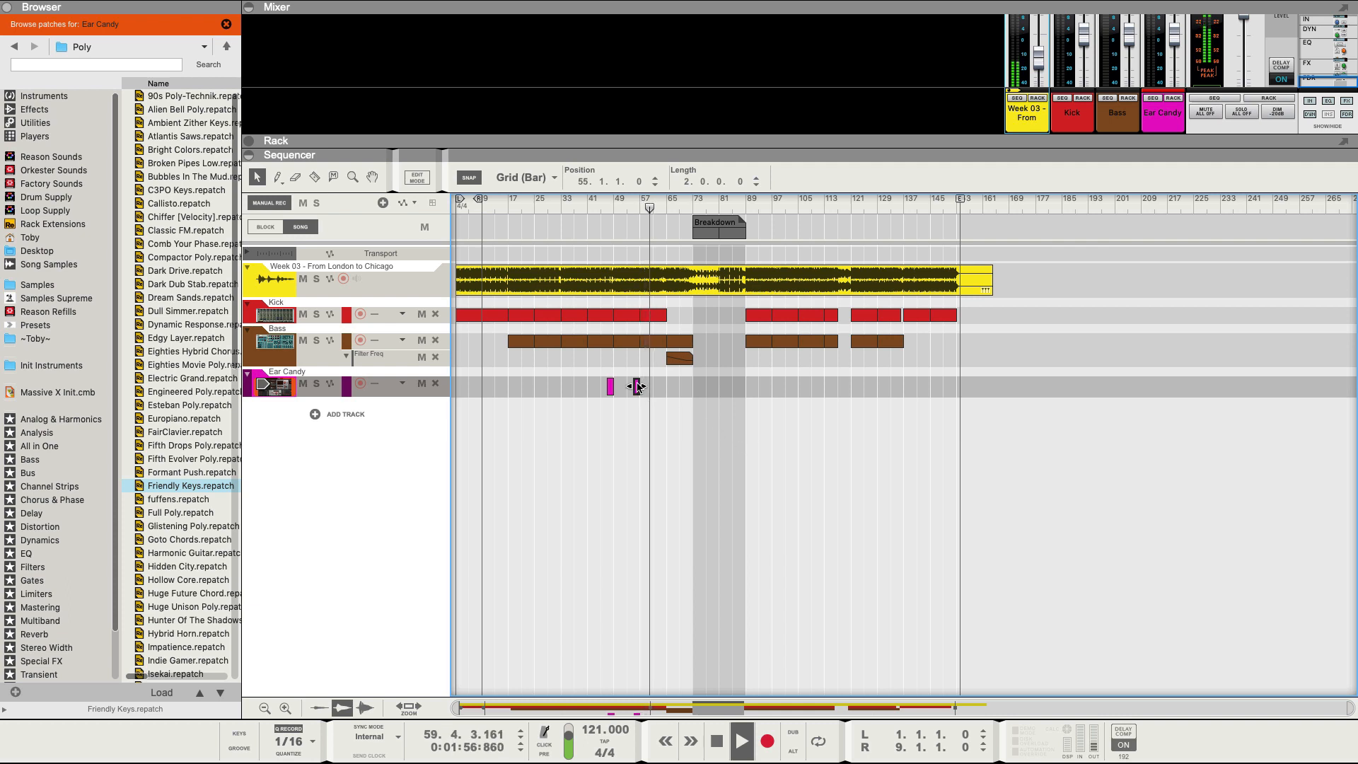
{"action": "left_click_drag", "start_coordinate": [636, 386], "coordinate": [900, 387]}
{"action": "key", "text": "space"}
{"action": "left_click", "coordinate": [854, 389]}
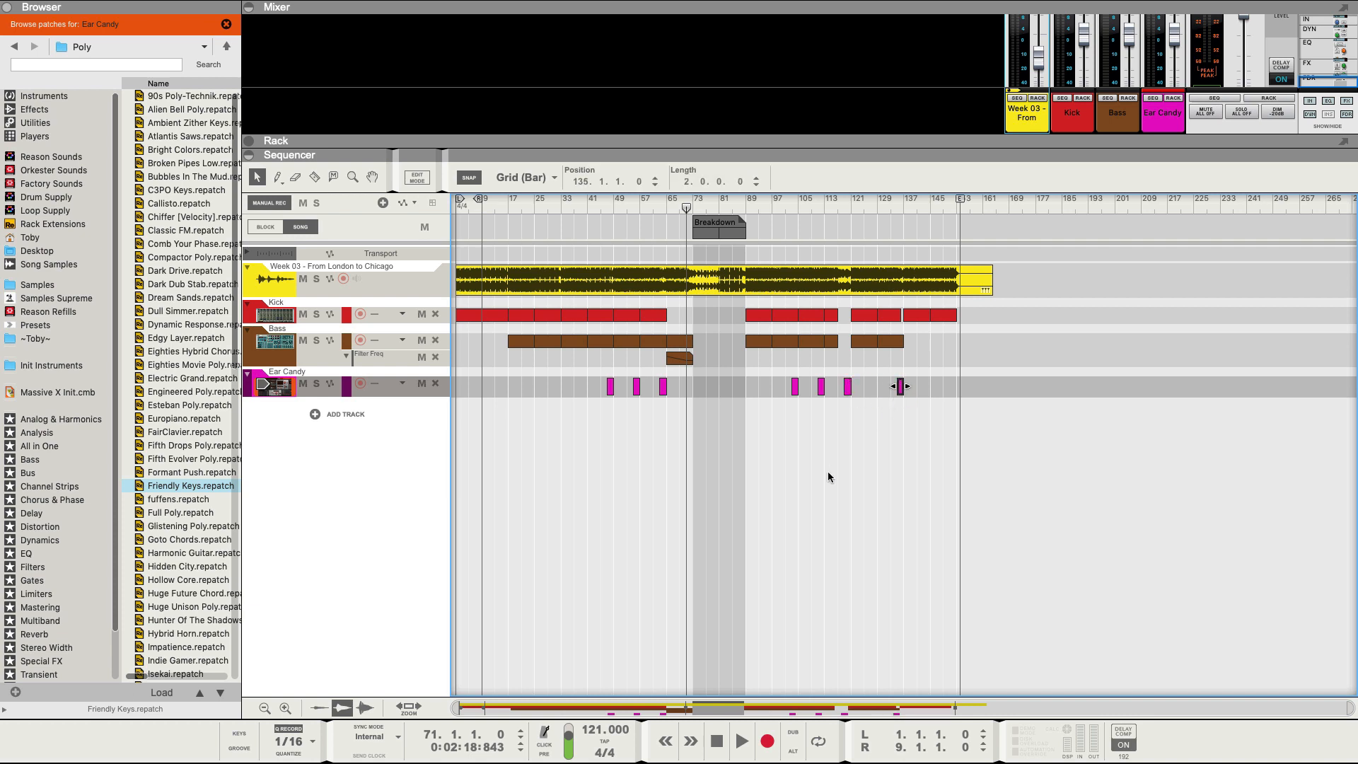
{"action": "left_click", "coordinate": [524, 203]}
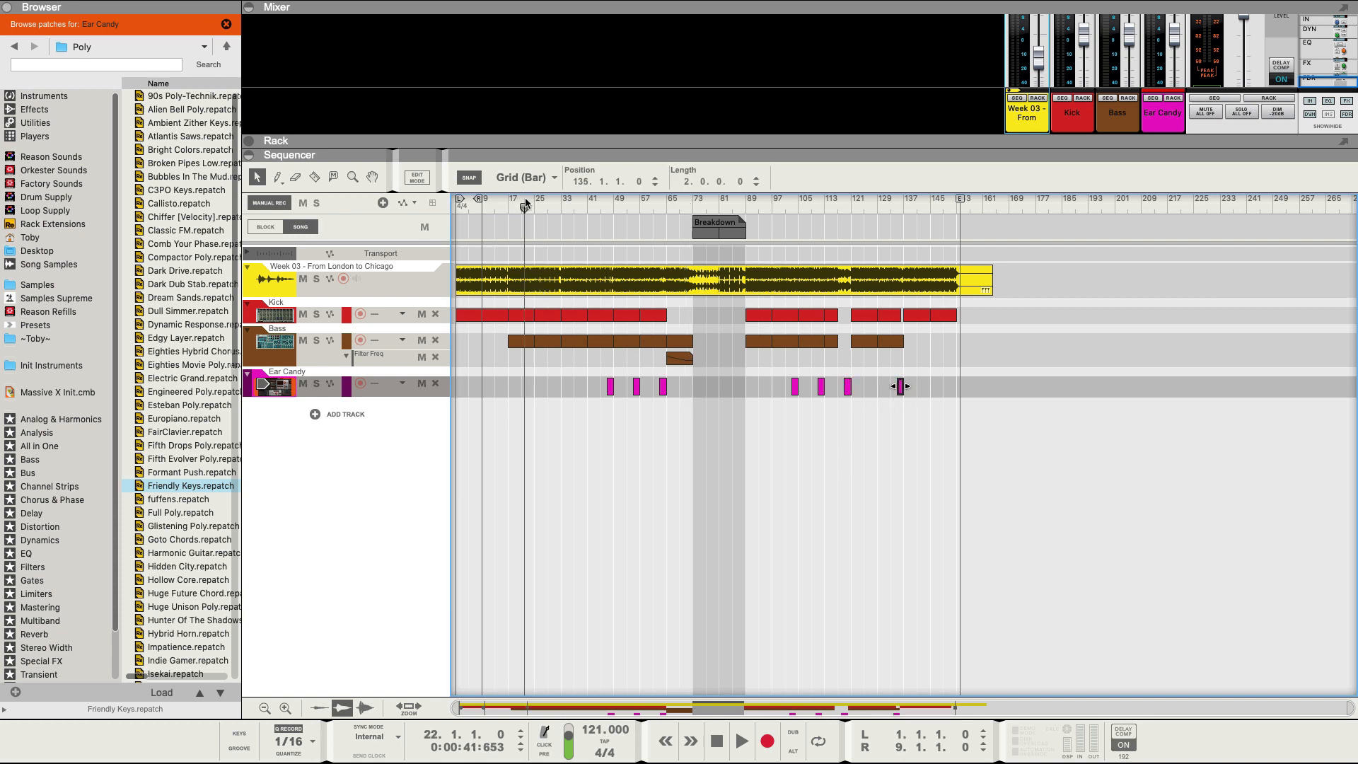
{"action": "key", "text": "space"}
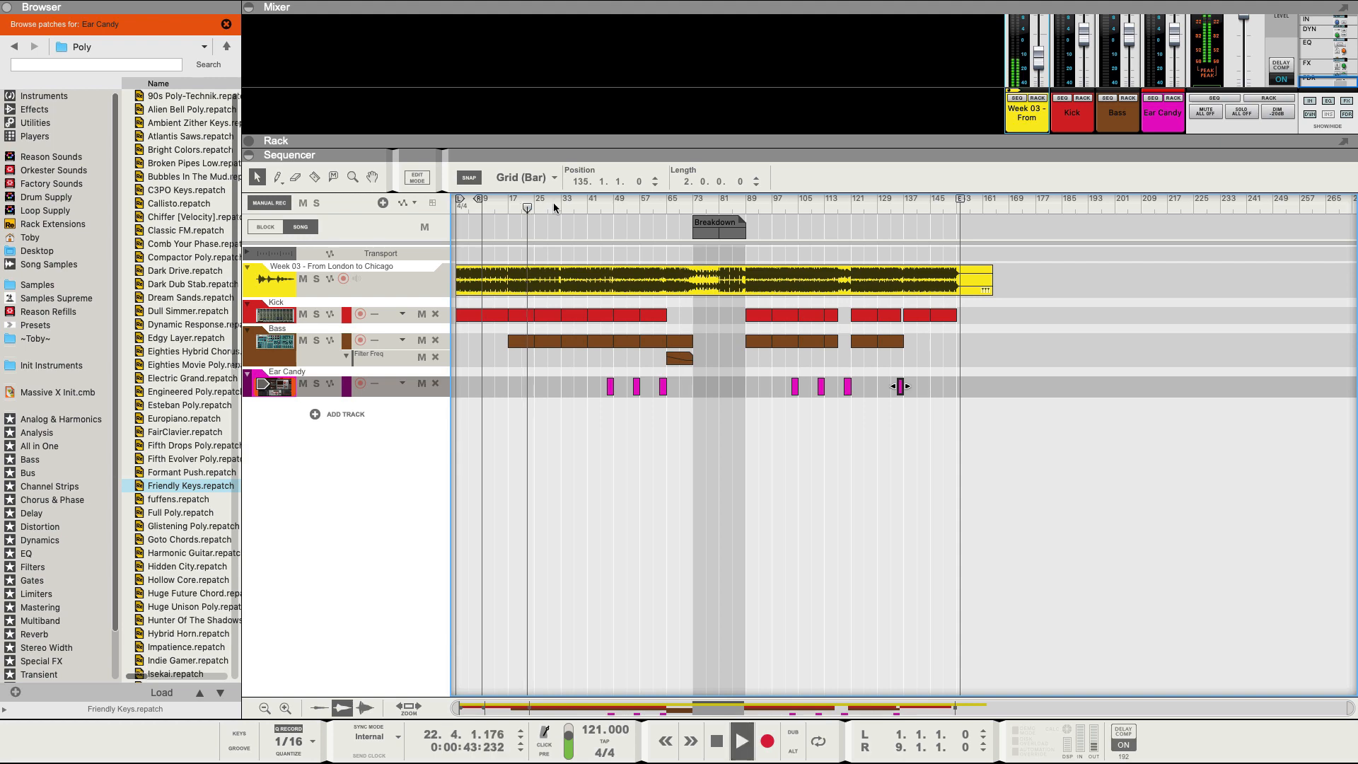
{"action": "left_click", "coordinate": [44, 96]}
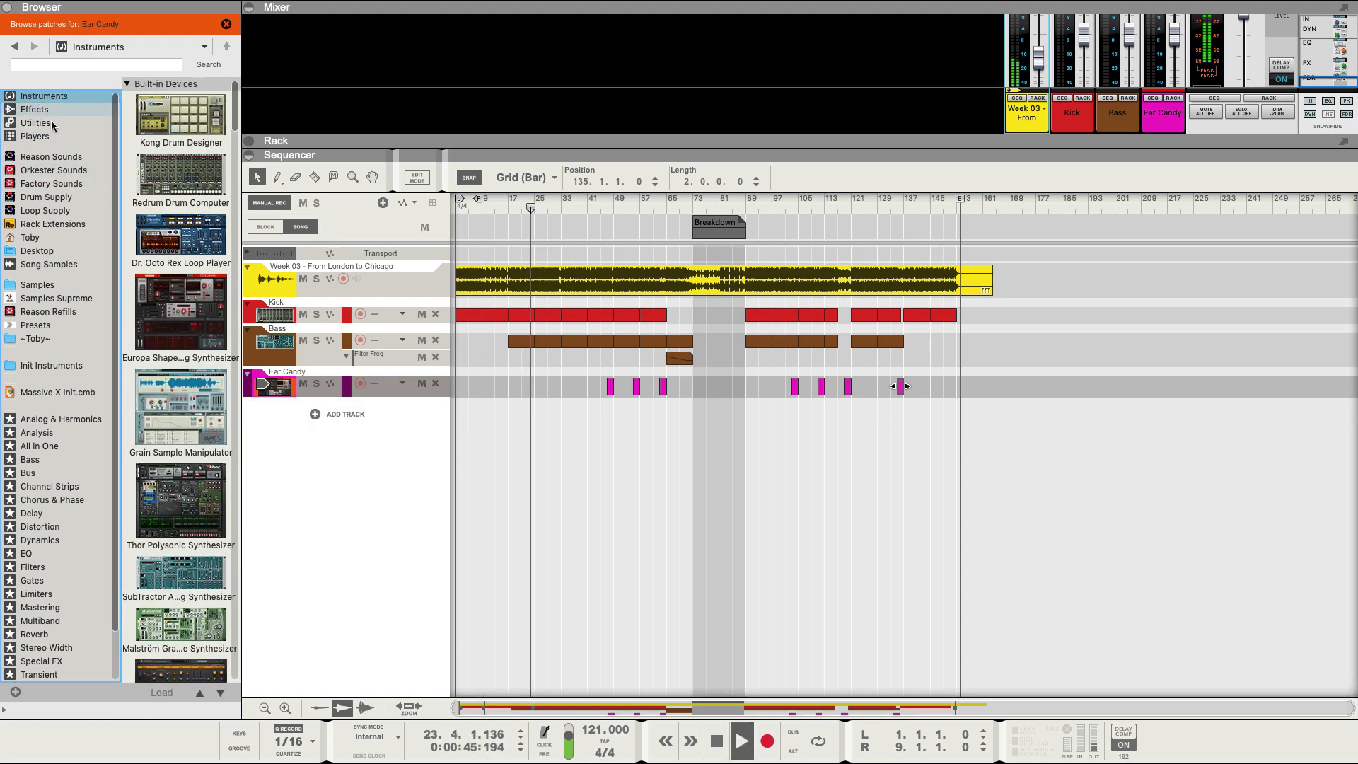
{"action": "left_click_drag", "start_coordinate": [169, 419], "coordinate": [342, 476]}
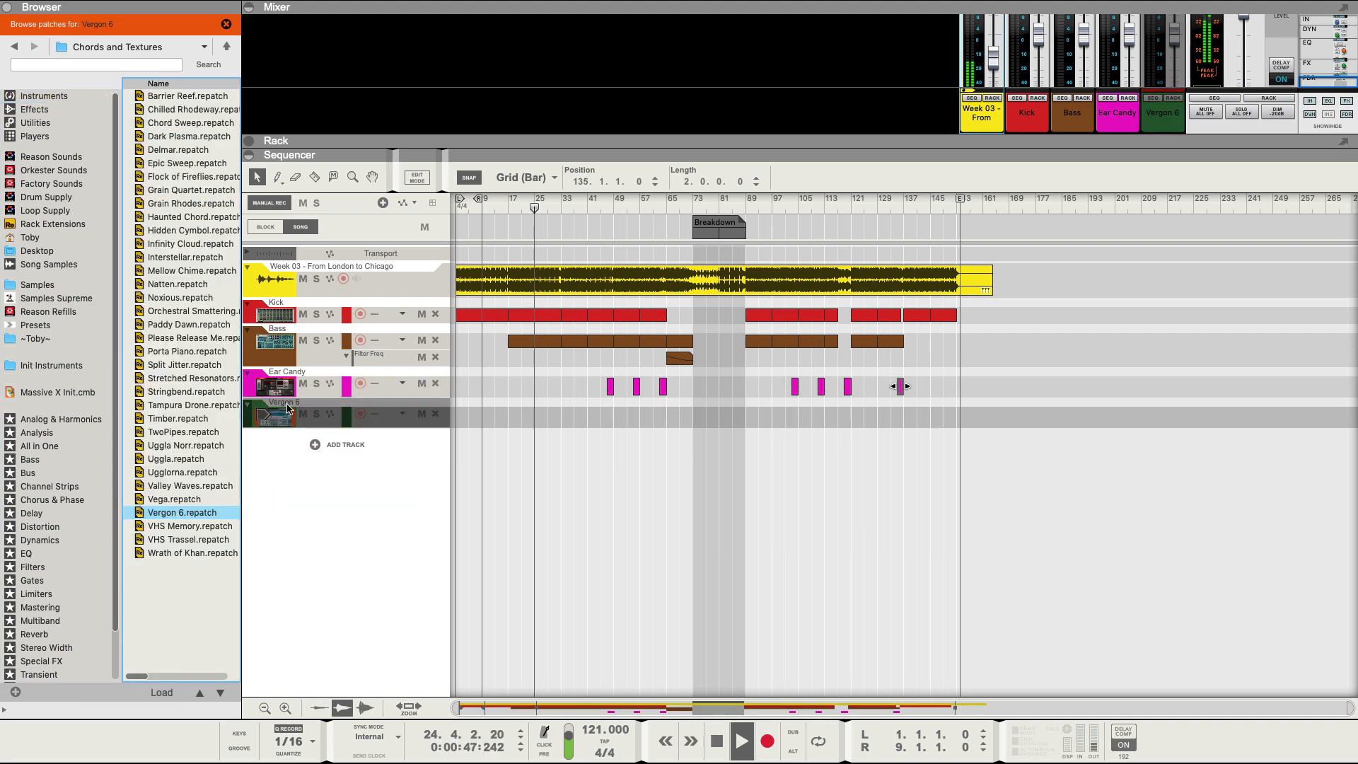
Name the Grain track 'Pad old school' and draw an 8-bar pad clip at bar 25.
{"action": "double_click", "coordinate": [289, 404]}
{"action": "type", "text": "Pad"}
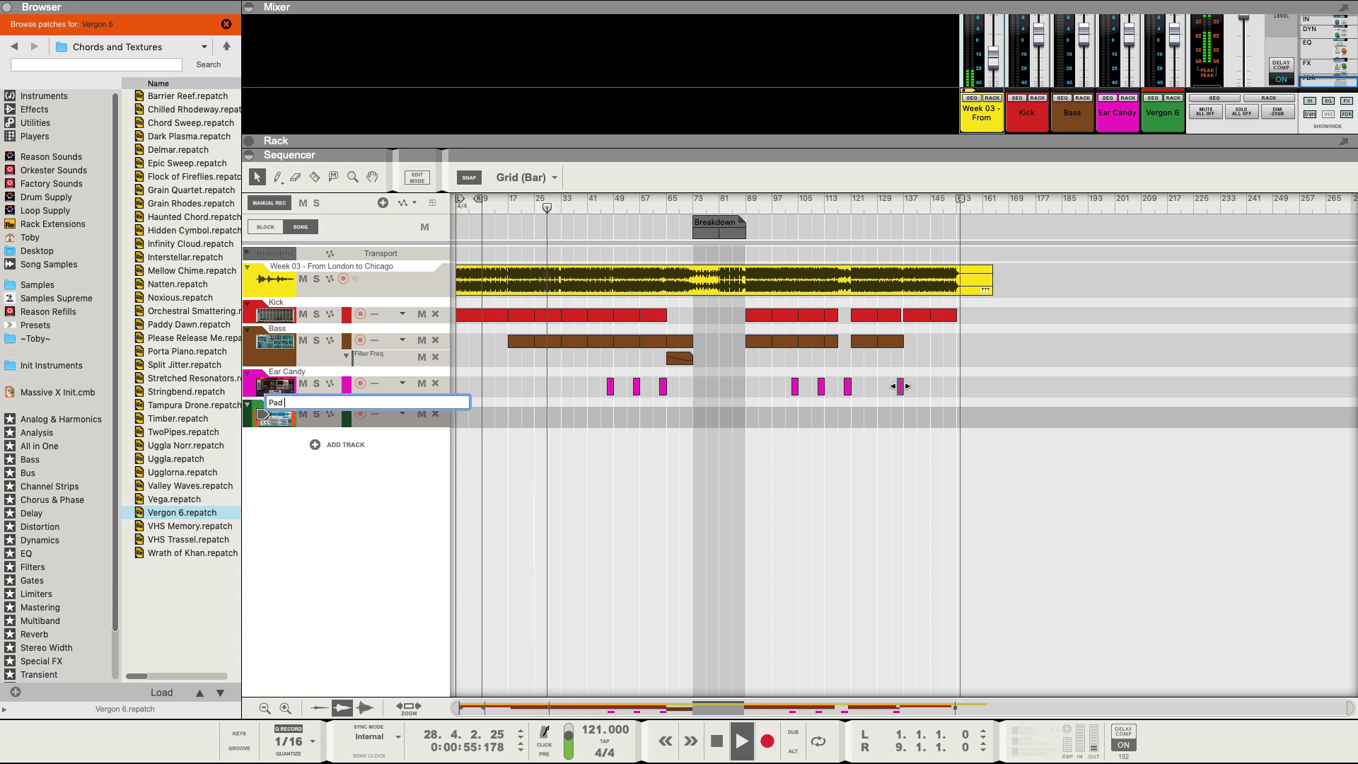
{"action": "type", "text": " old scho"}
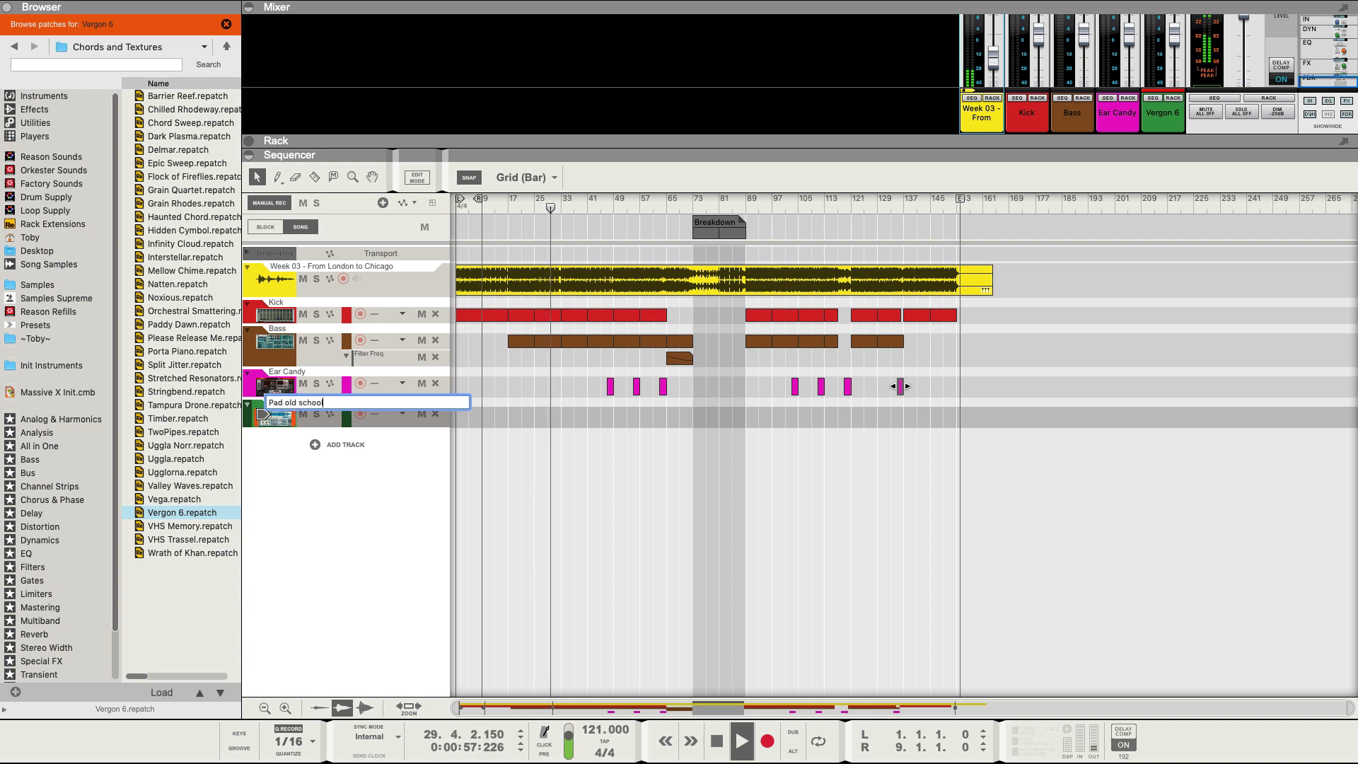
{"action": "type", "text": "ol"}
{"action": "key", "text": "Return"}
{"action": "left_click_drag", "start_coordinate": [537, 419], "coordinate": [558, 417]}
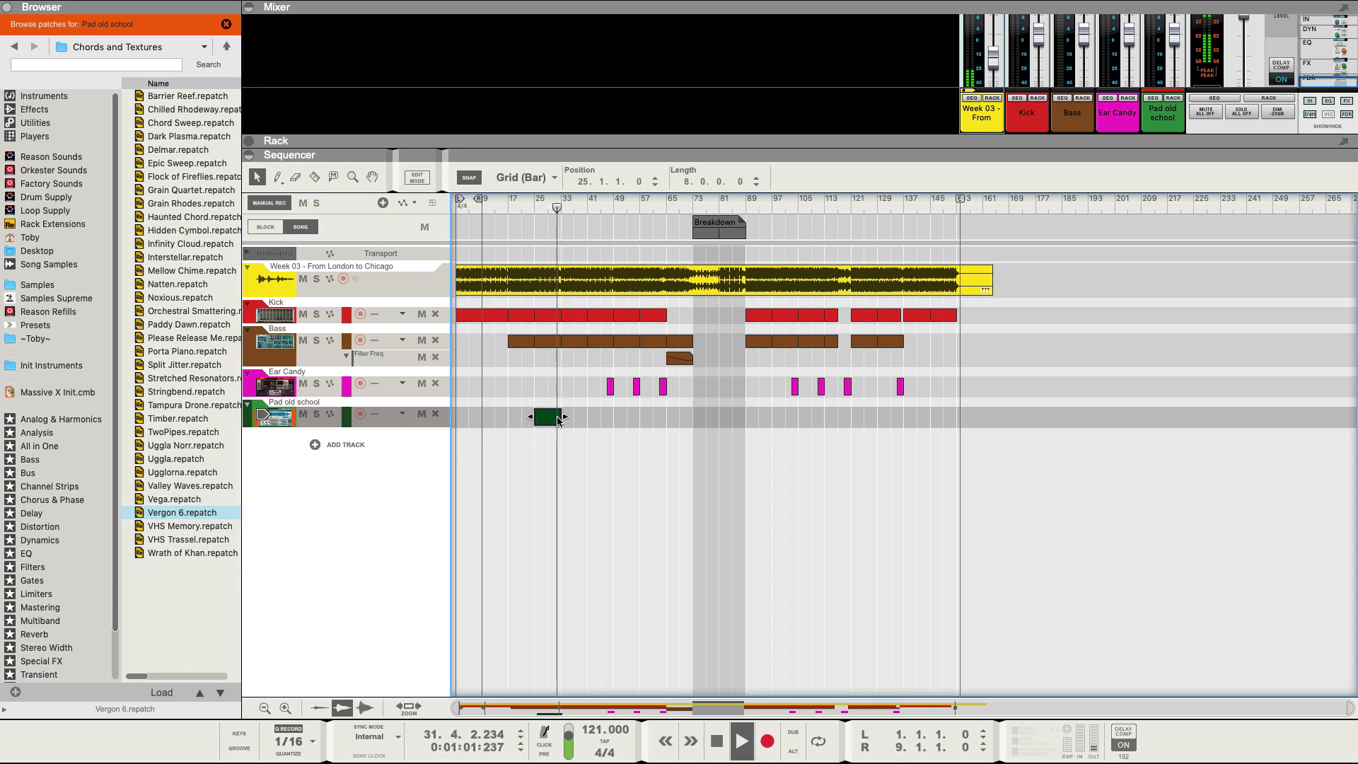
Duplicate the pad clip repeatedly so it runs through bar 73.
{"action": "left_click", "coordinate": [278, 419]}
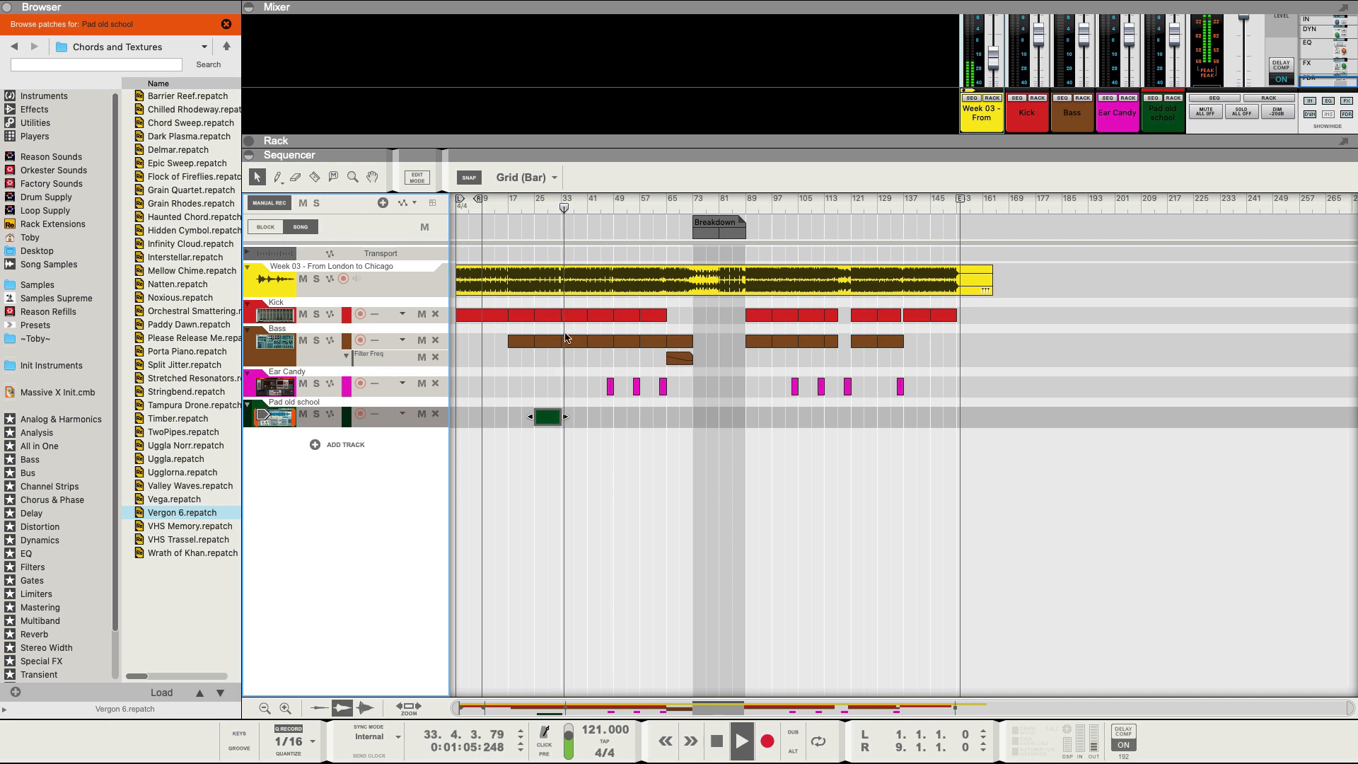
{"action": "left_click", "coordinate": [575, 201]}
{"action": "left_click", "coordinate": [598, 203]}
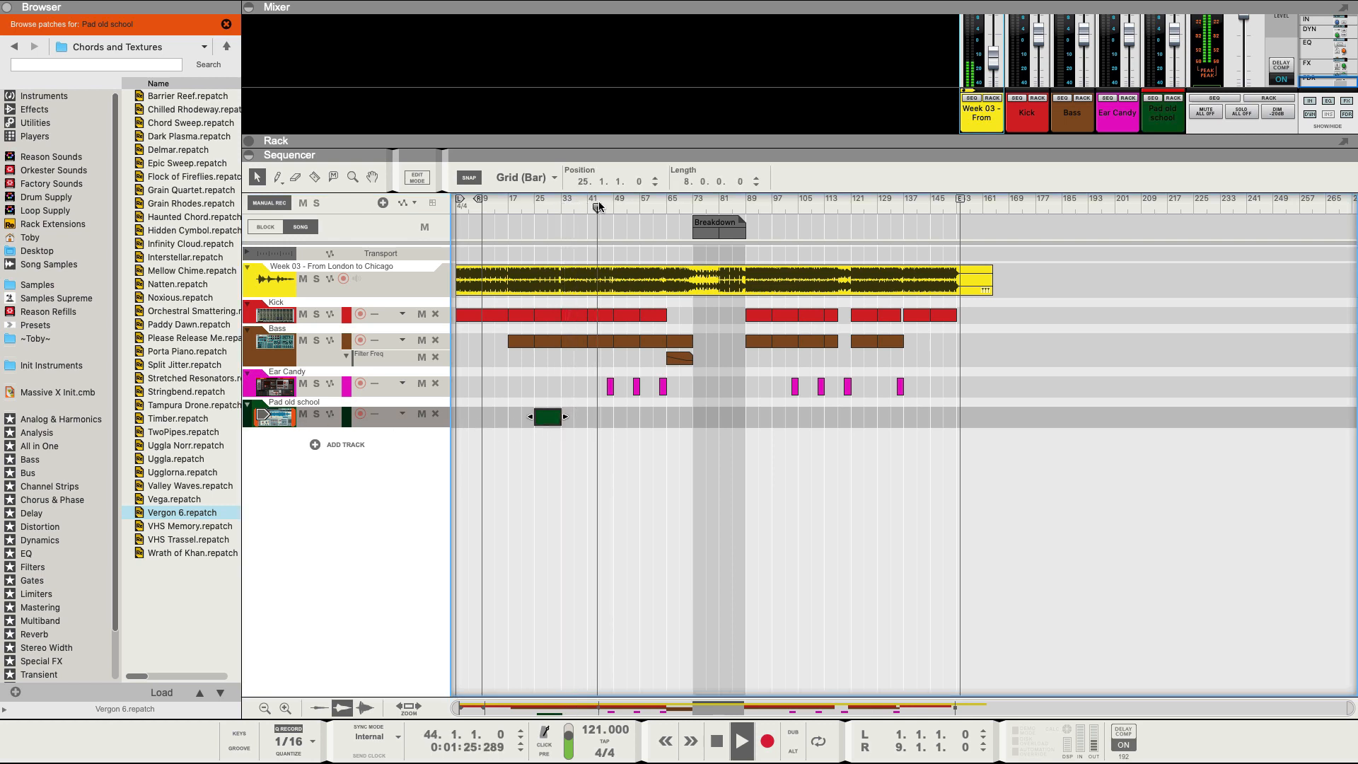
{"action": "left_click", "coordinate": [620, 205]}
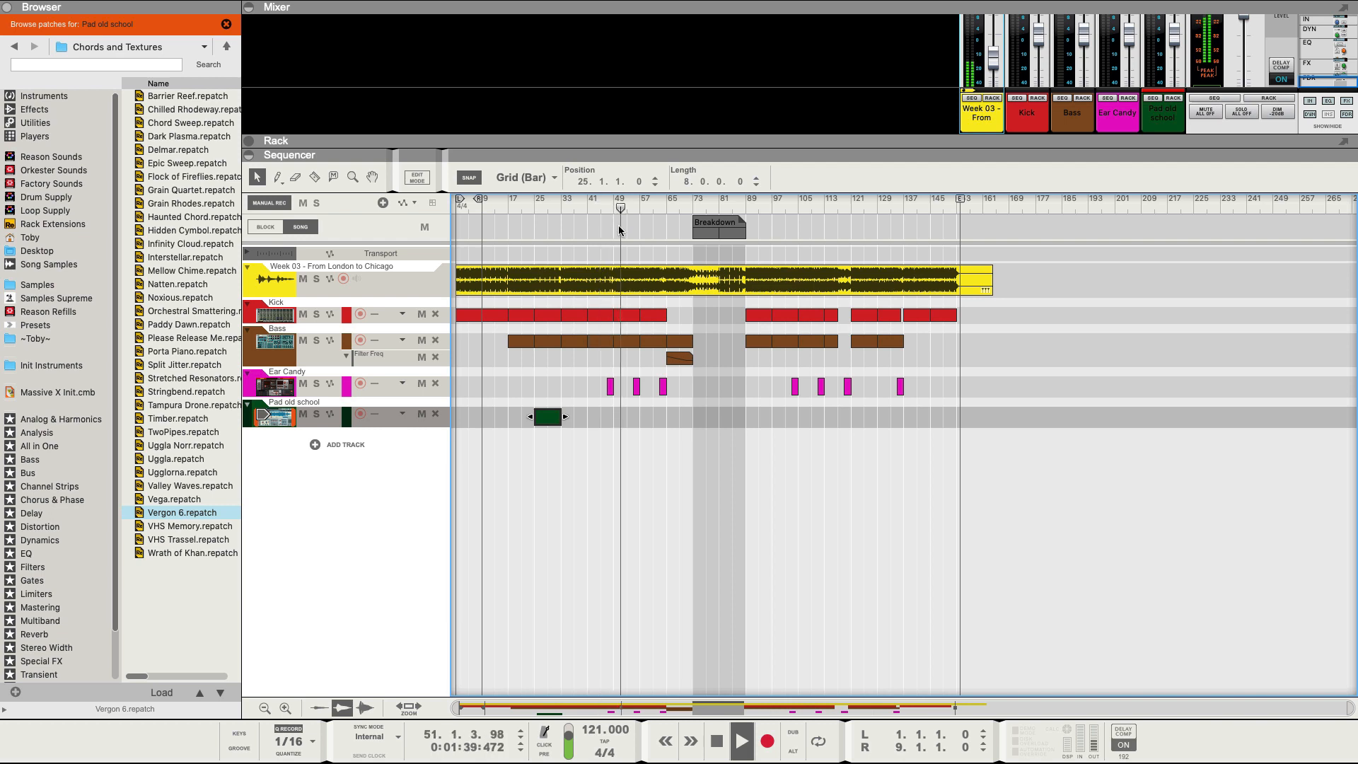
{"action": "key", "text": "ctrl+d"}
{"action": "key", "text": "ctrl+d"}
{"action": "key", "text": "ctrl+d"}
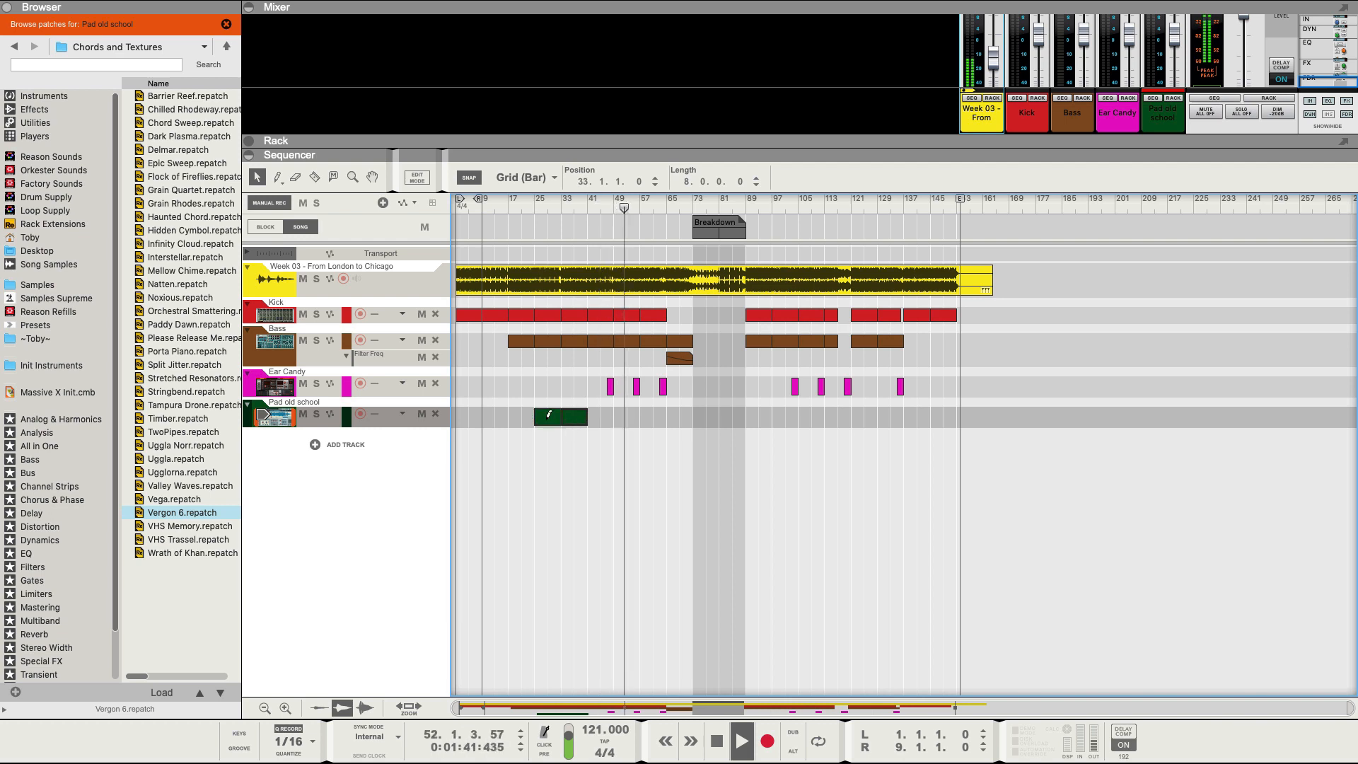
{"action": "left_click", "coordinate": [652, 203]}
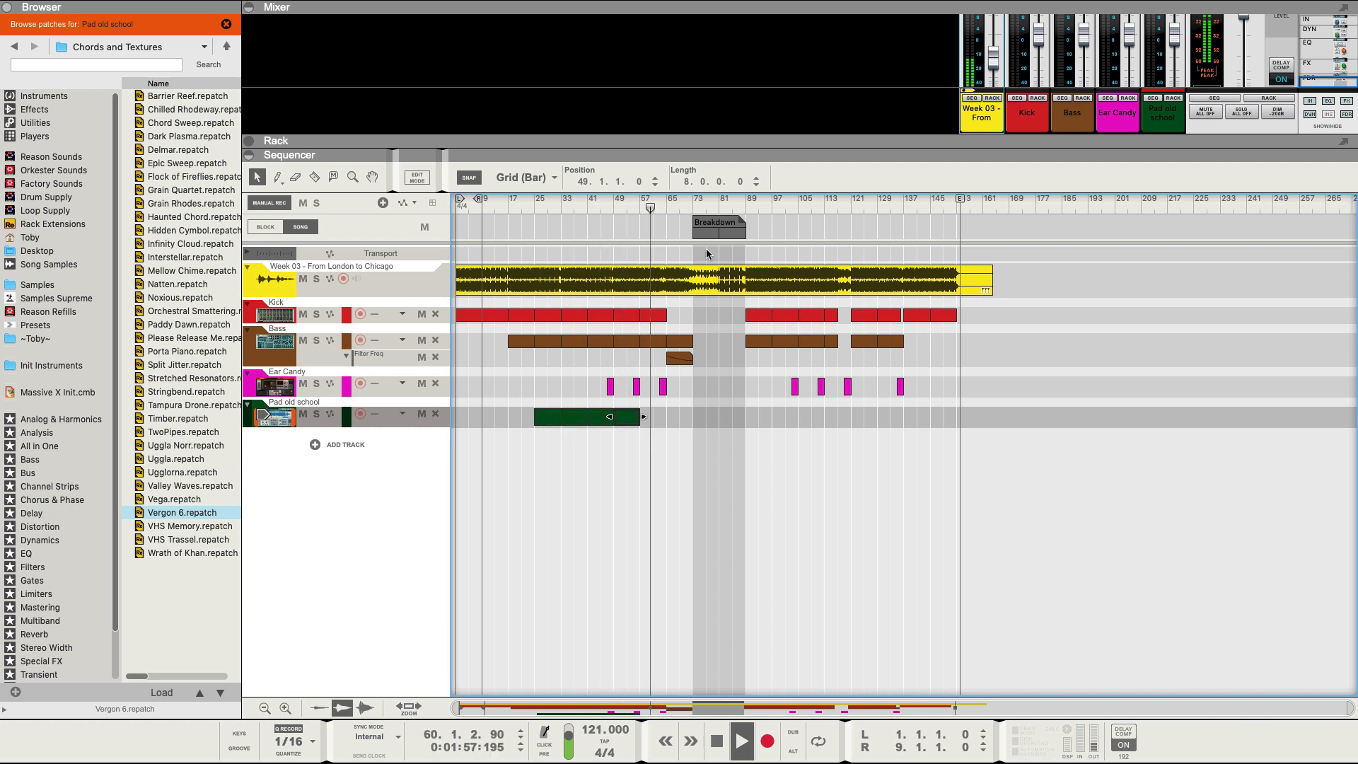
{"action": "key", "text": "ctrl+d"}
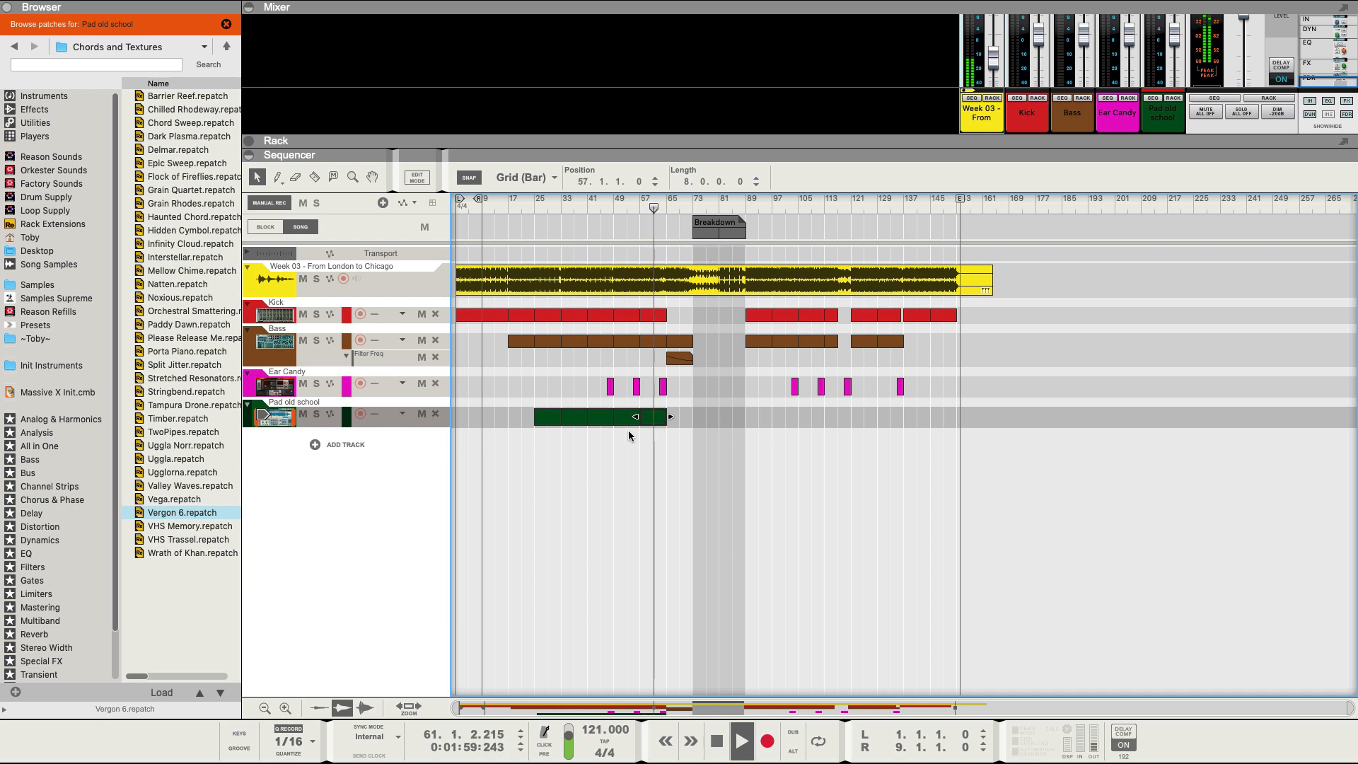
{"action": "left_click", "coordinate": [676, 206]}
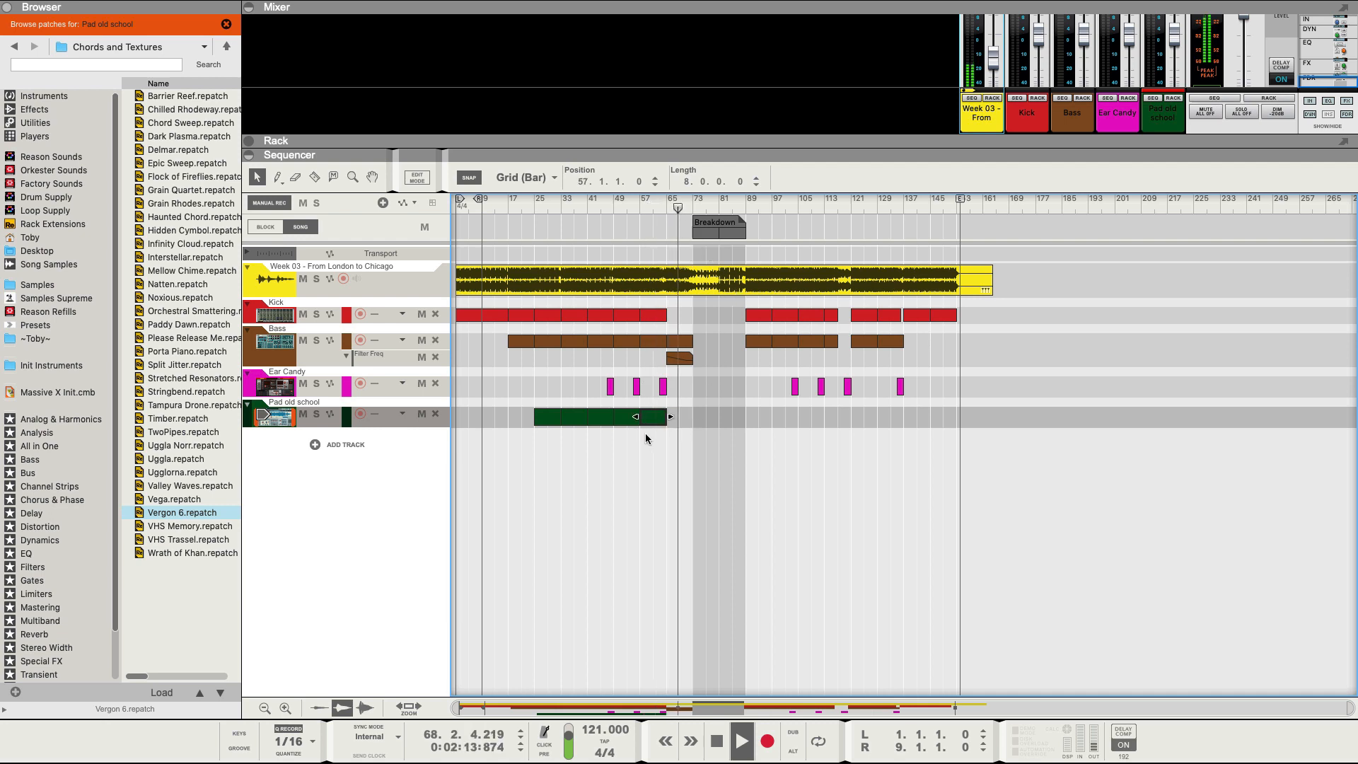
{"action": "key", "text": "ctrl+d"}
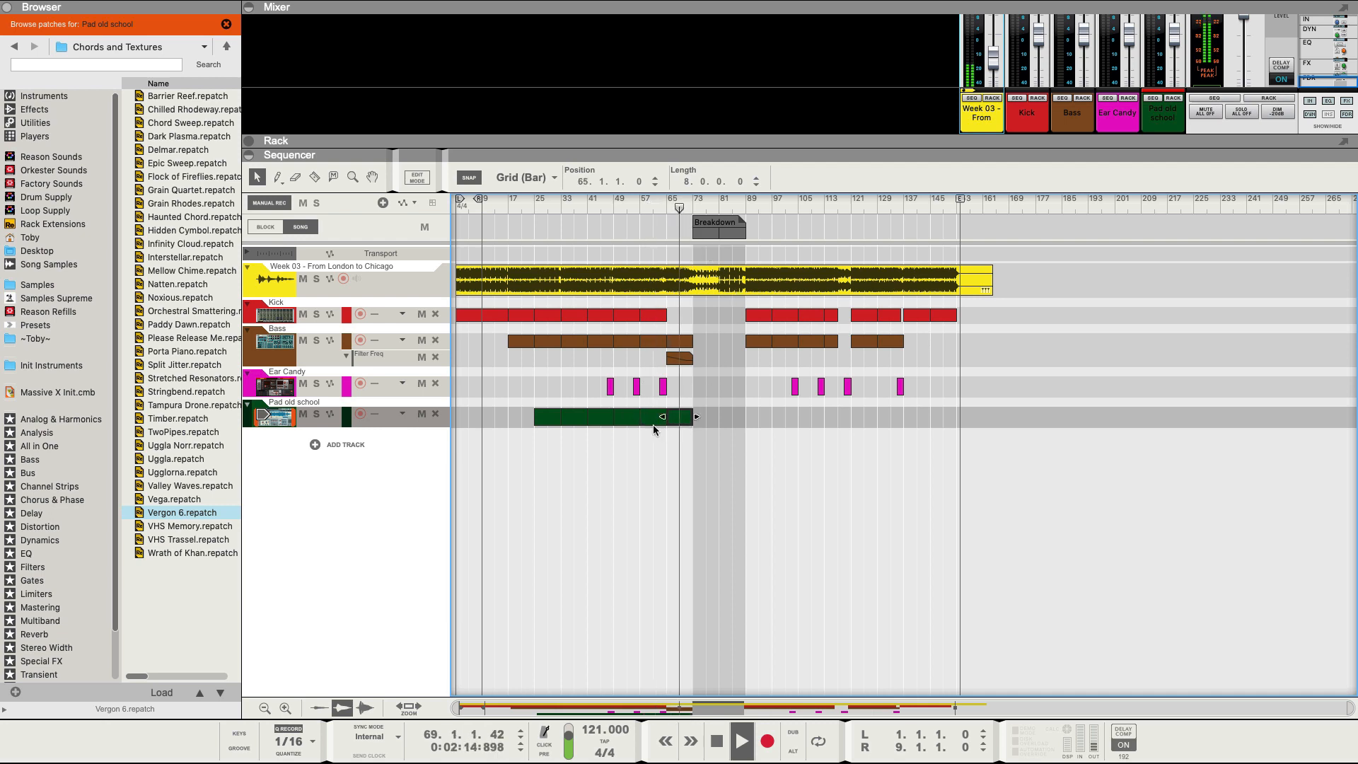
Keep duplicating the pad clip from bar 73 through bar 121, then replay from bar 25.
{"action": "left_click", "coordinate": [697, 201]}
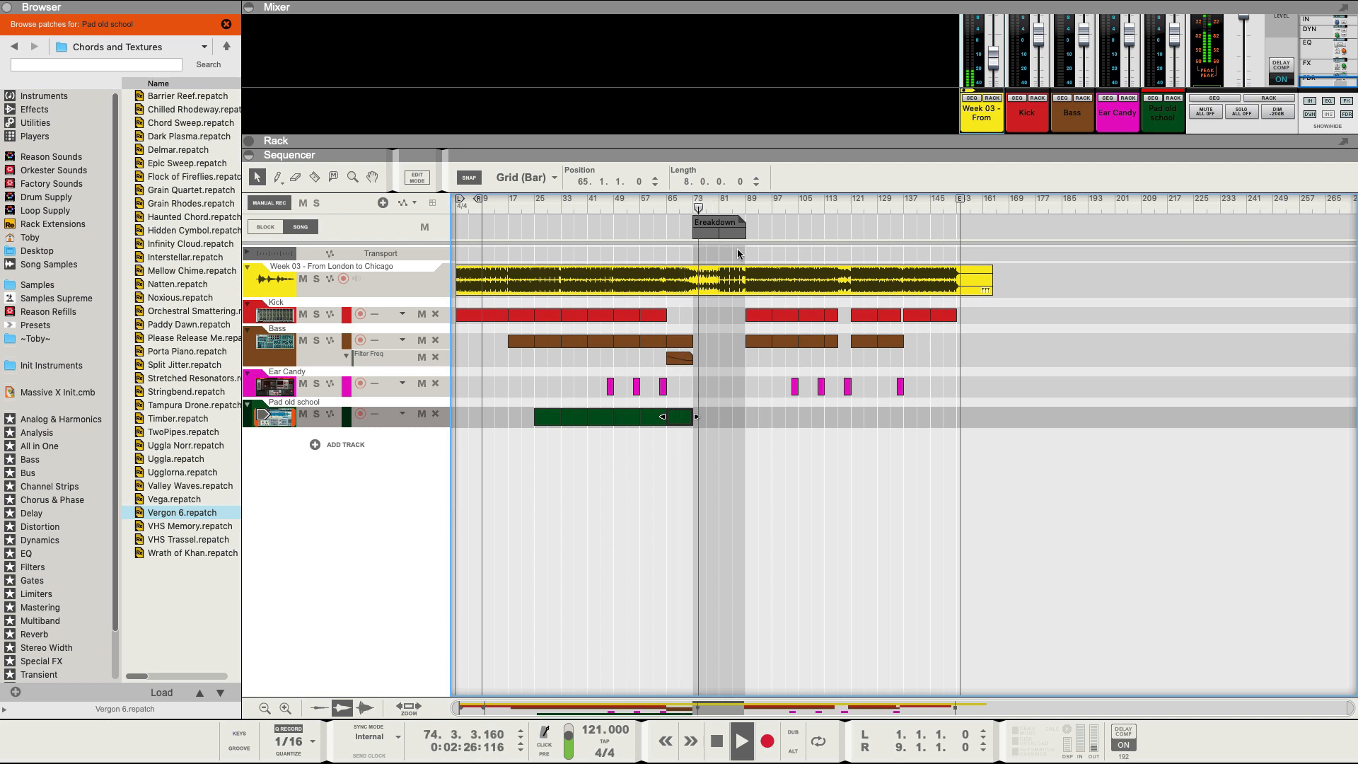
{"action": "key", "text": "super+d"}
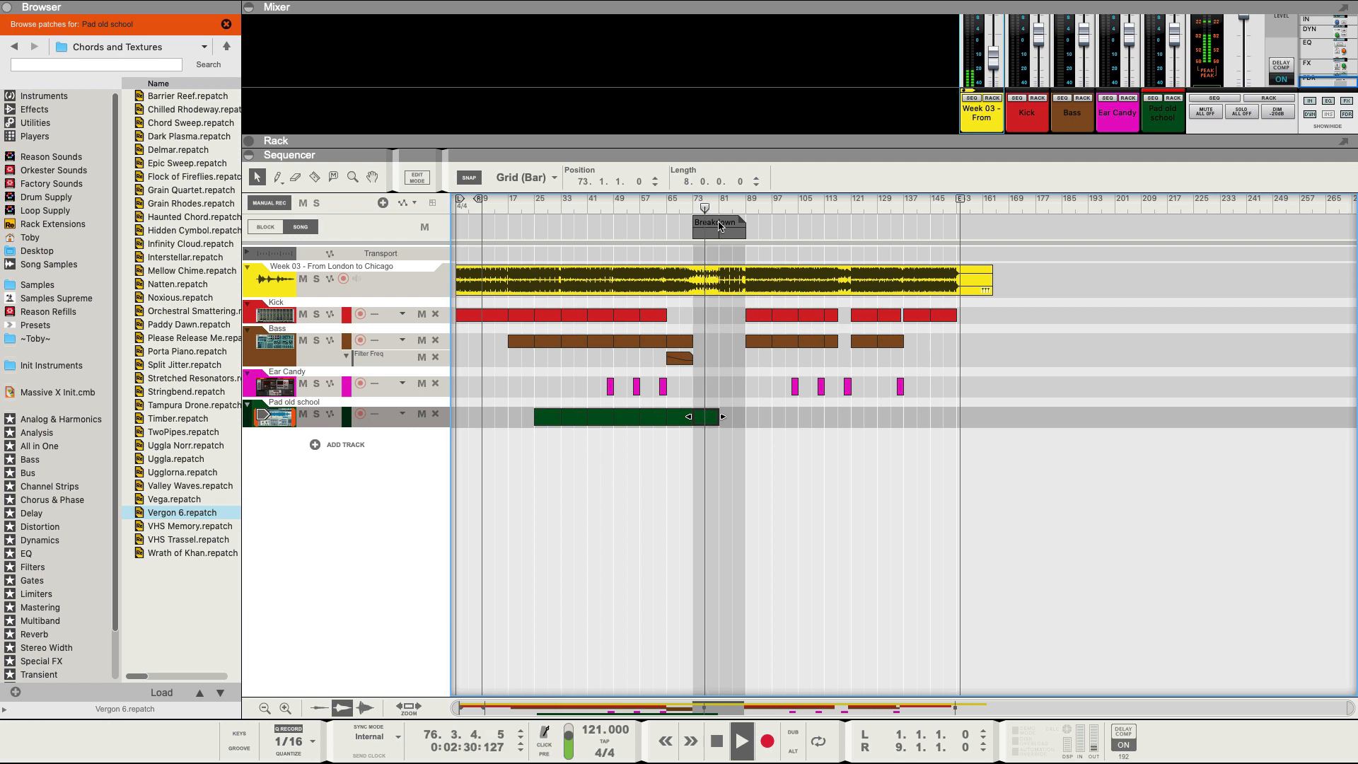
{"action": "left_click", "coordinate": [729, 203]}
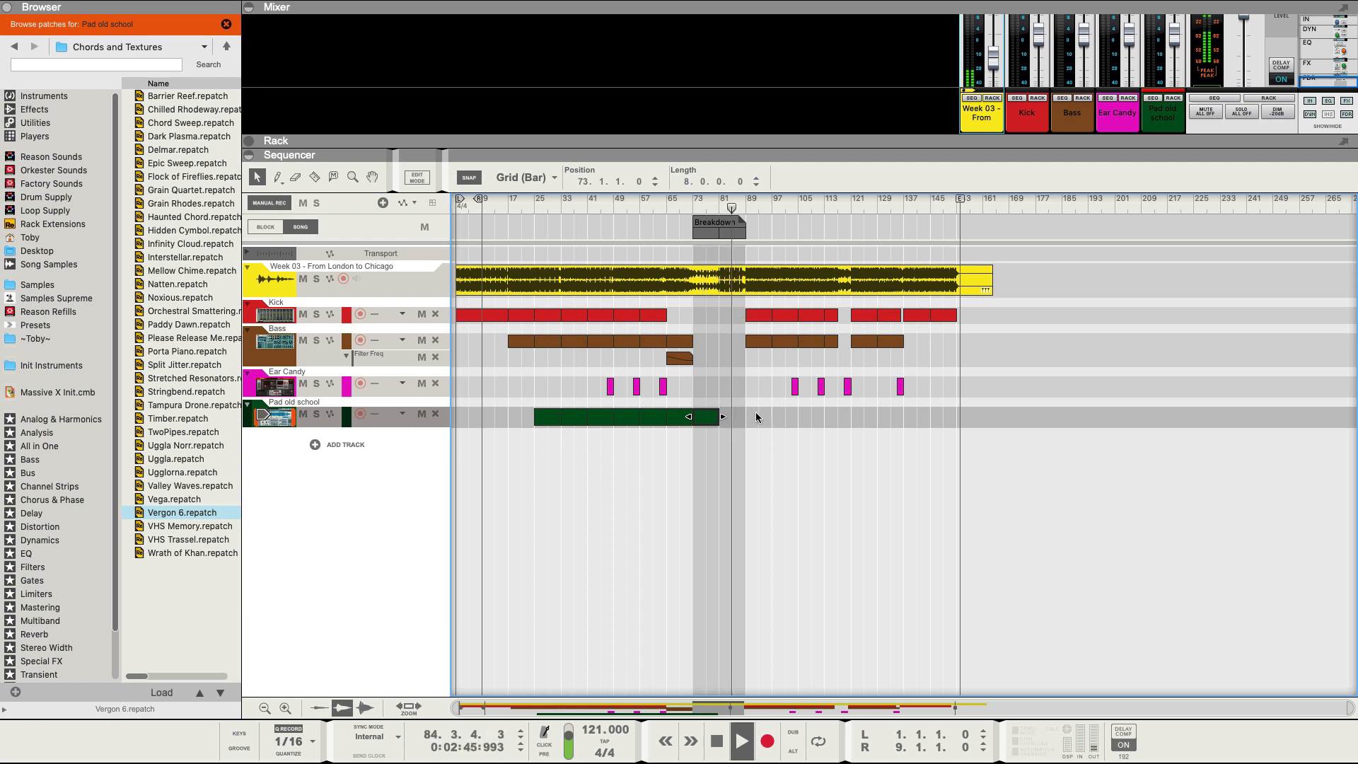
{"action": "key", "text": "super+d"}
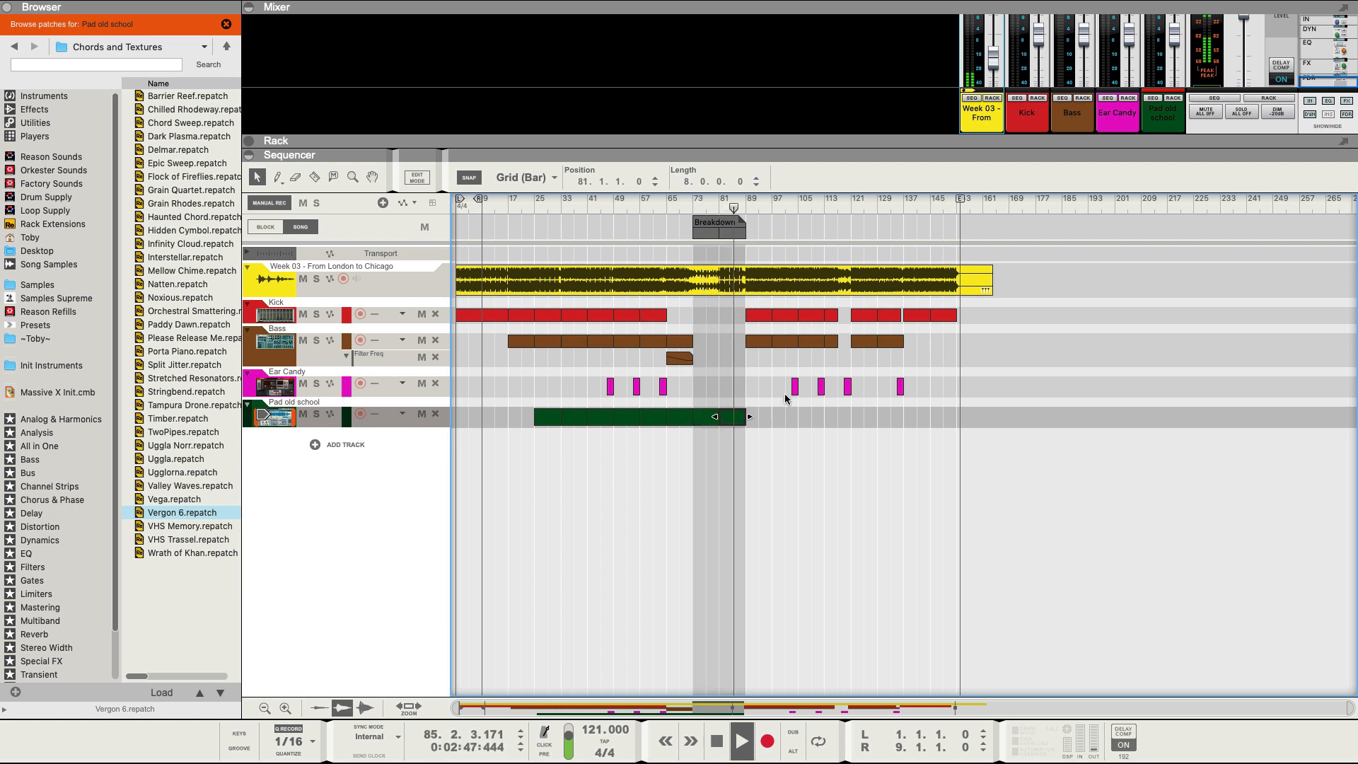
{"action": "left_click", "coordinate": [750, 218]}
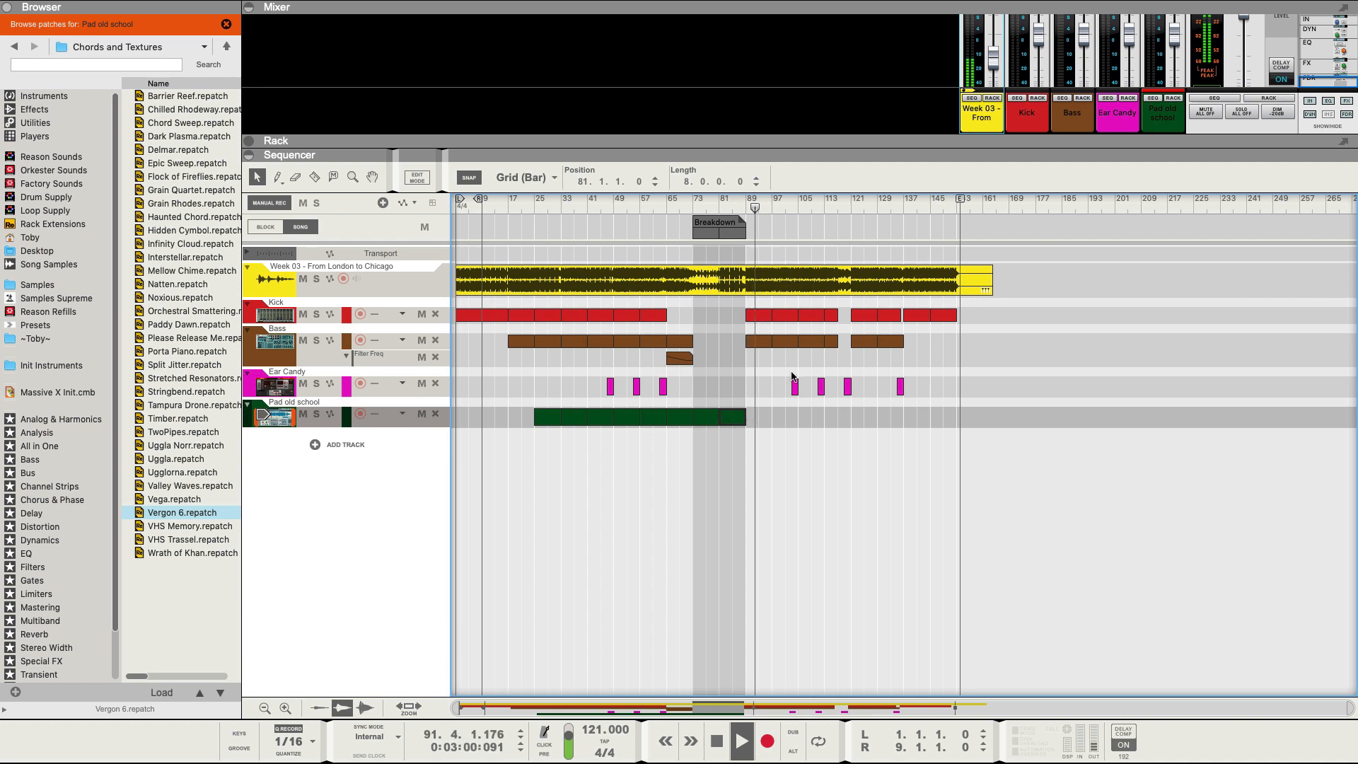
{"action": "key", "text": "super+d"}
{"action": "key", "text": "super+d"}
{"action": "left_click", "coordinate": [821, 215]}
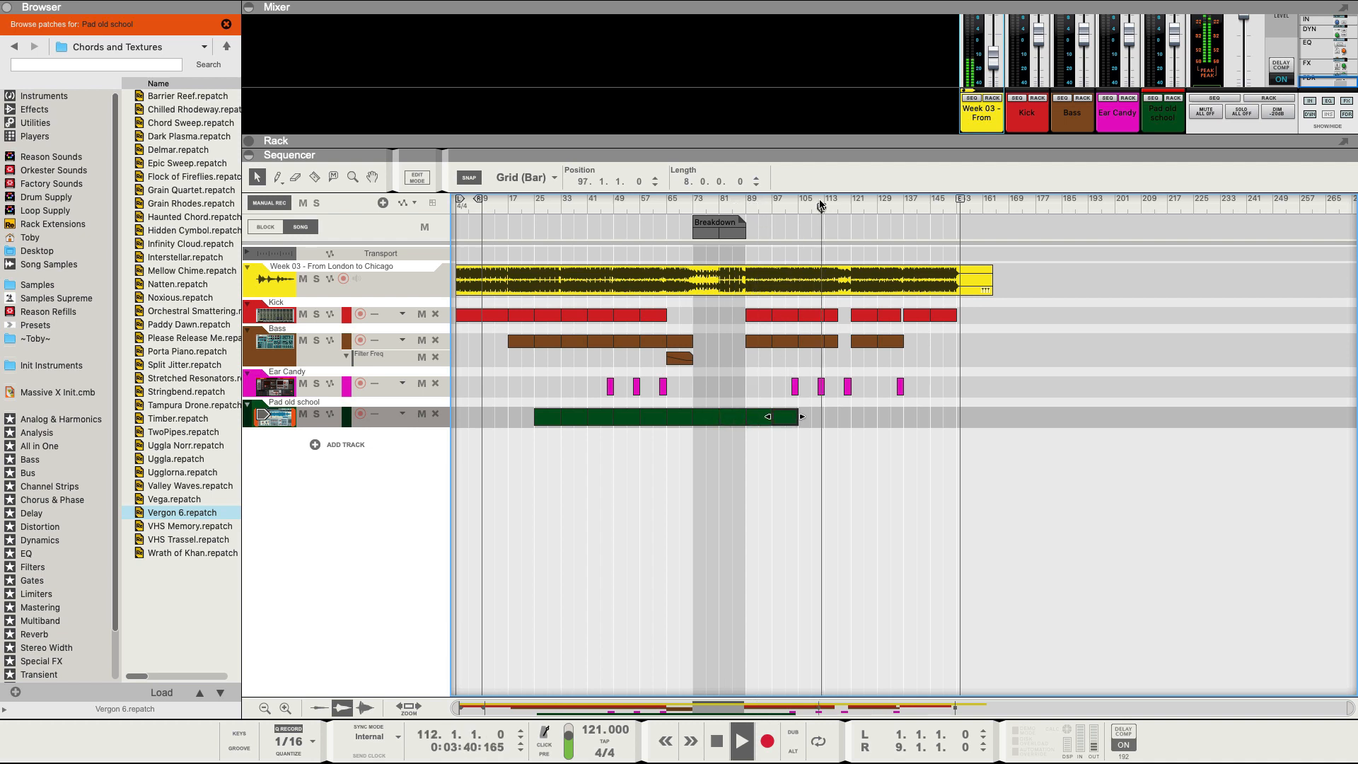
{"action": "key", "text": "super+d"}
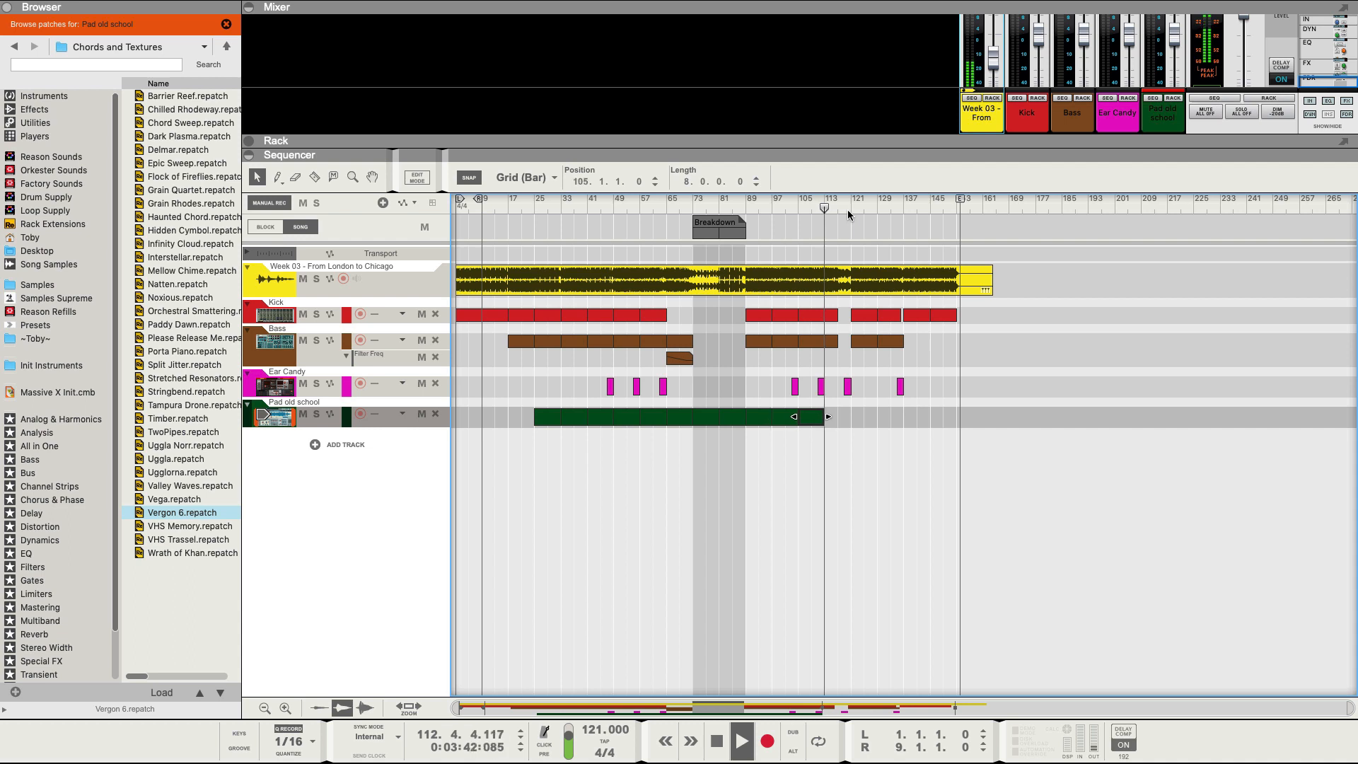
{"action": "left_click", "coordinate": [539, 206]}
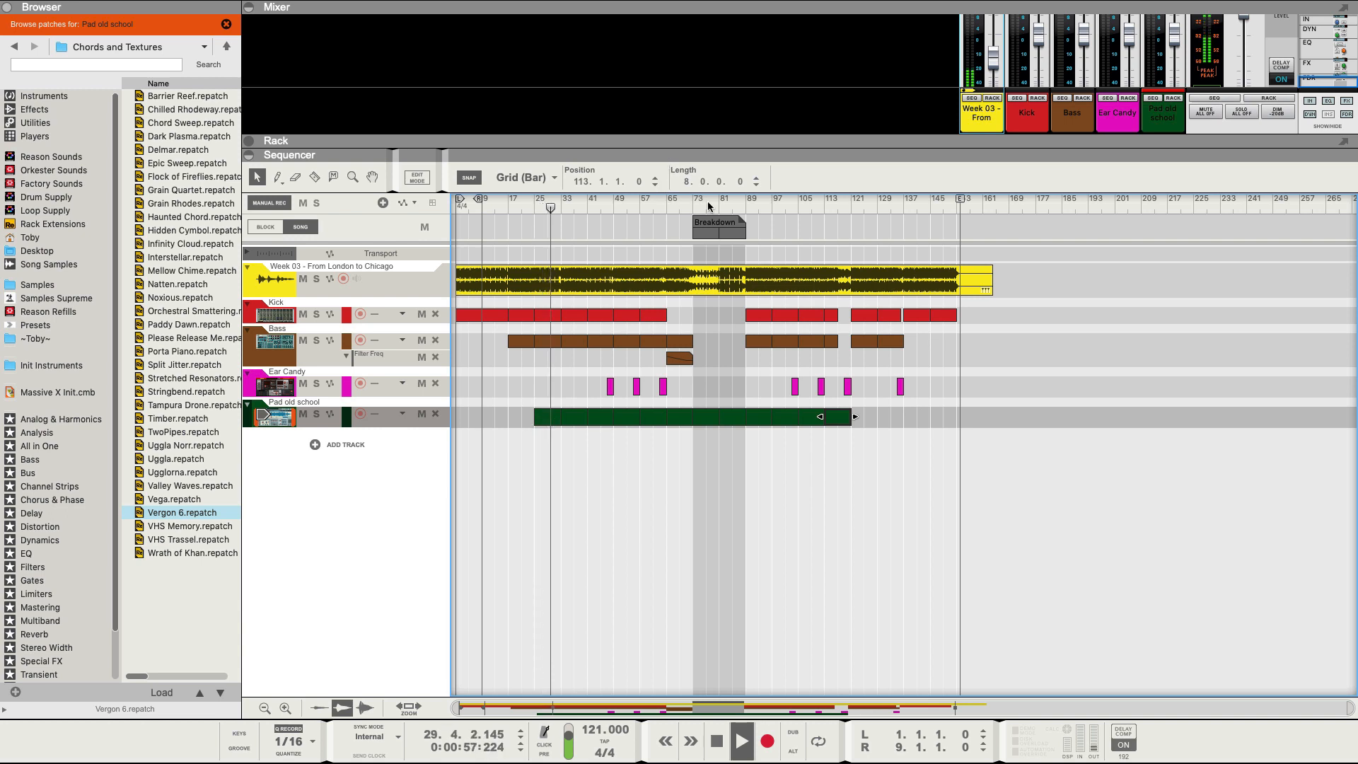
Make the pad clips from bar 25 to the Breakdown light green and copy them after bar 121.
{"action": "left_click", "coordinate": [746, 205]}
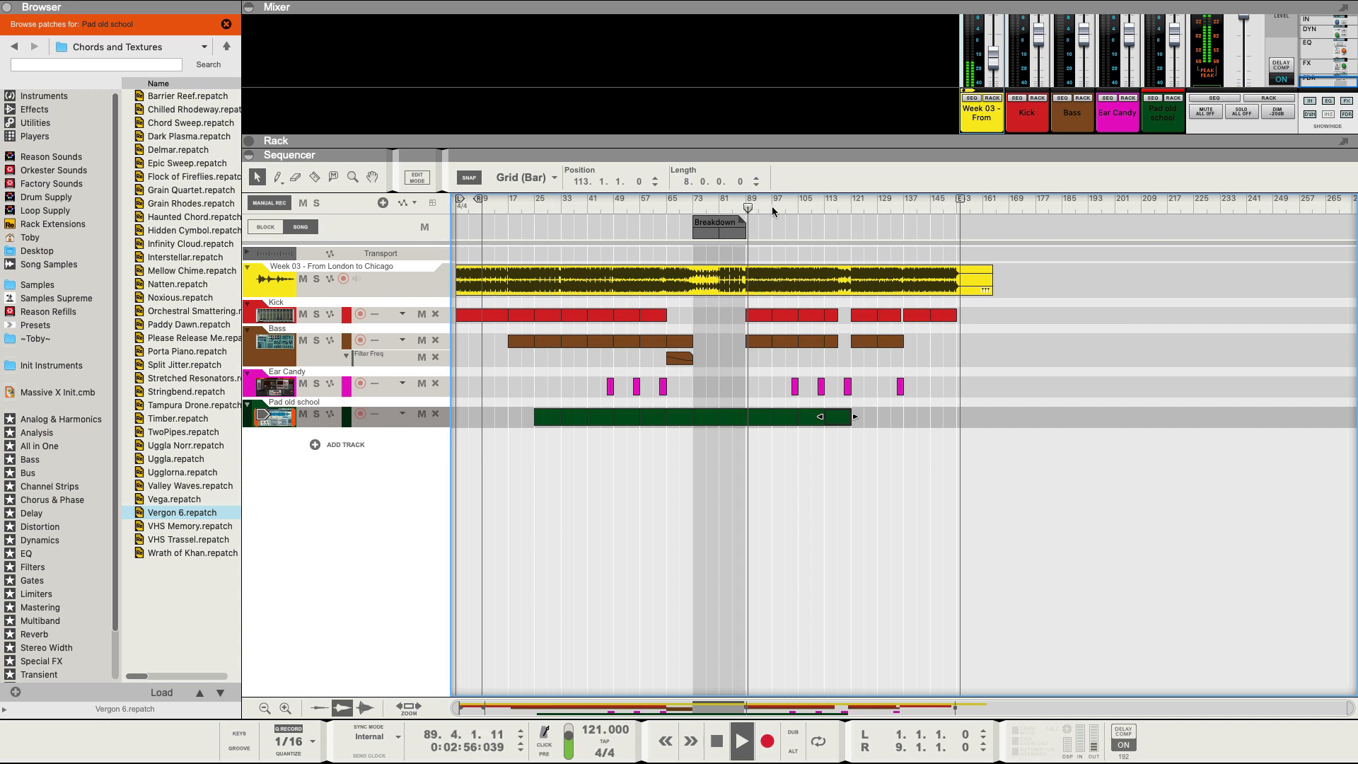
{"action": "left_click_drag", "start_coordinate": [523, 414], "coordinate": [651, 419]}
{"action": "left_click_drag", "start_coordinate": [518, 408], "coordinate": [676, 423]}
{"action": "right_click", "coordinate": [677, 423]}
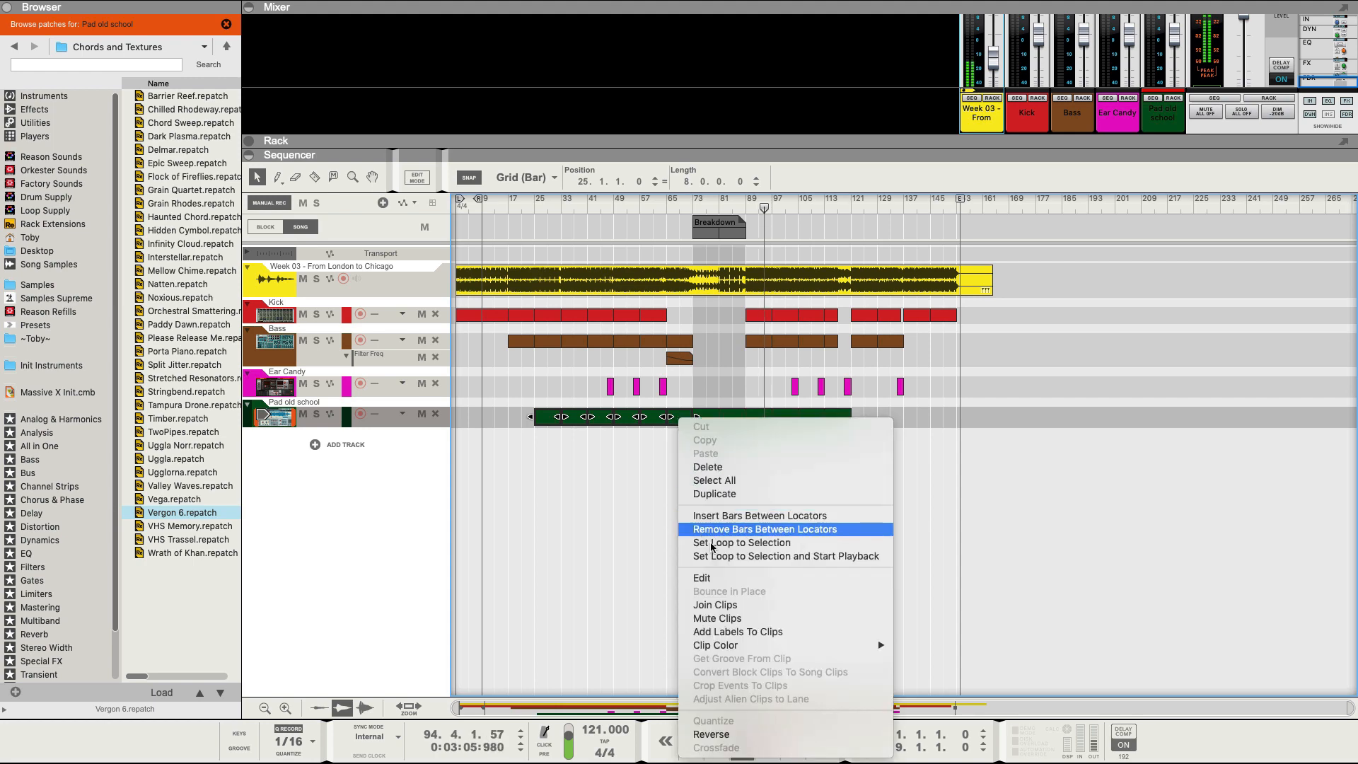
{"action": "mouse_move", "coordinate": [731, 648]}
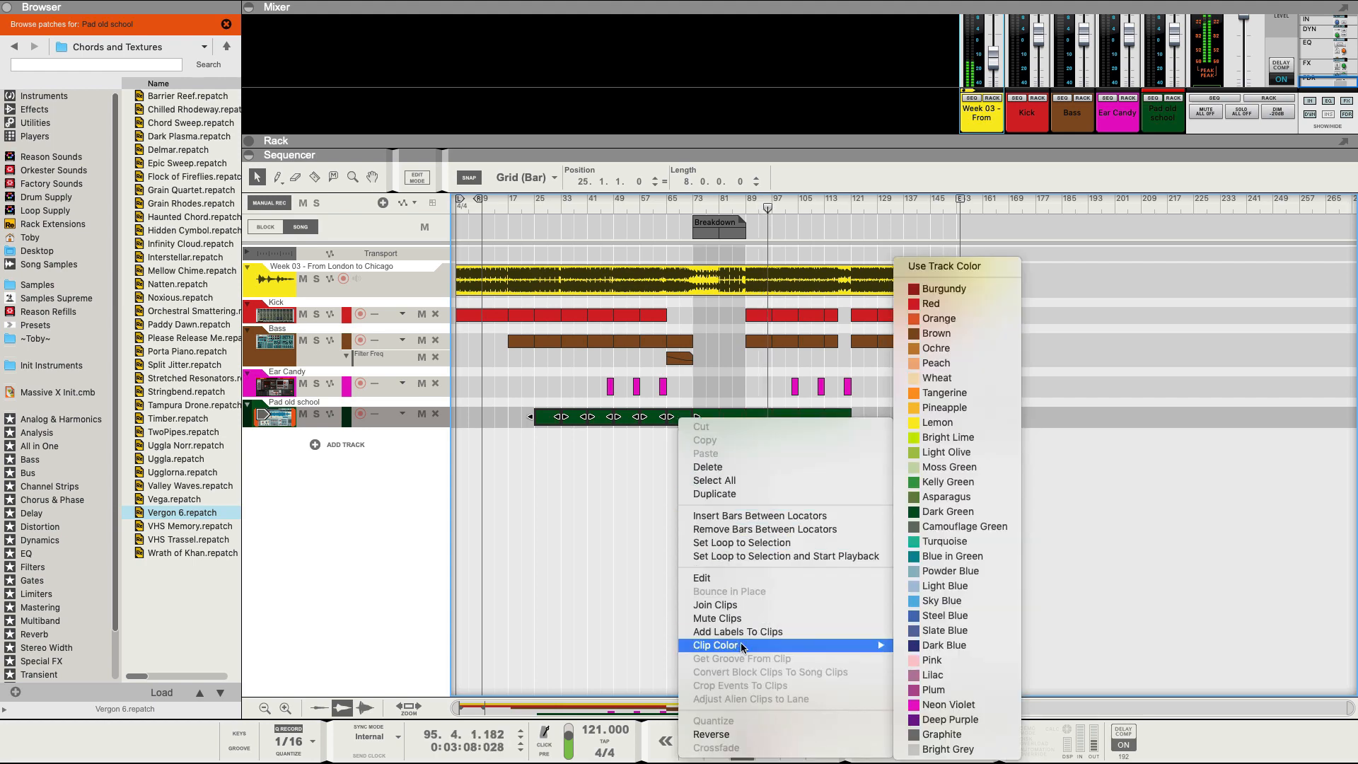
{"action": "left_click", "coordinate": [943, 477]}
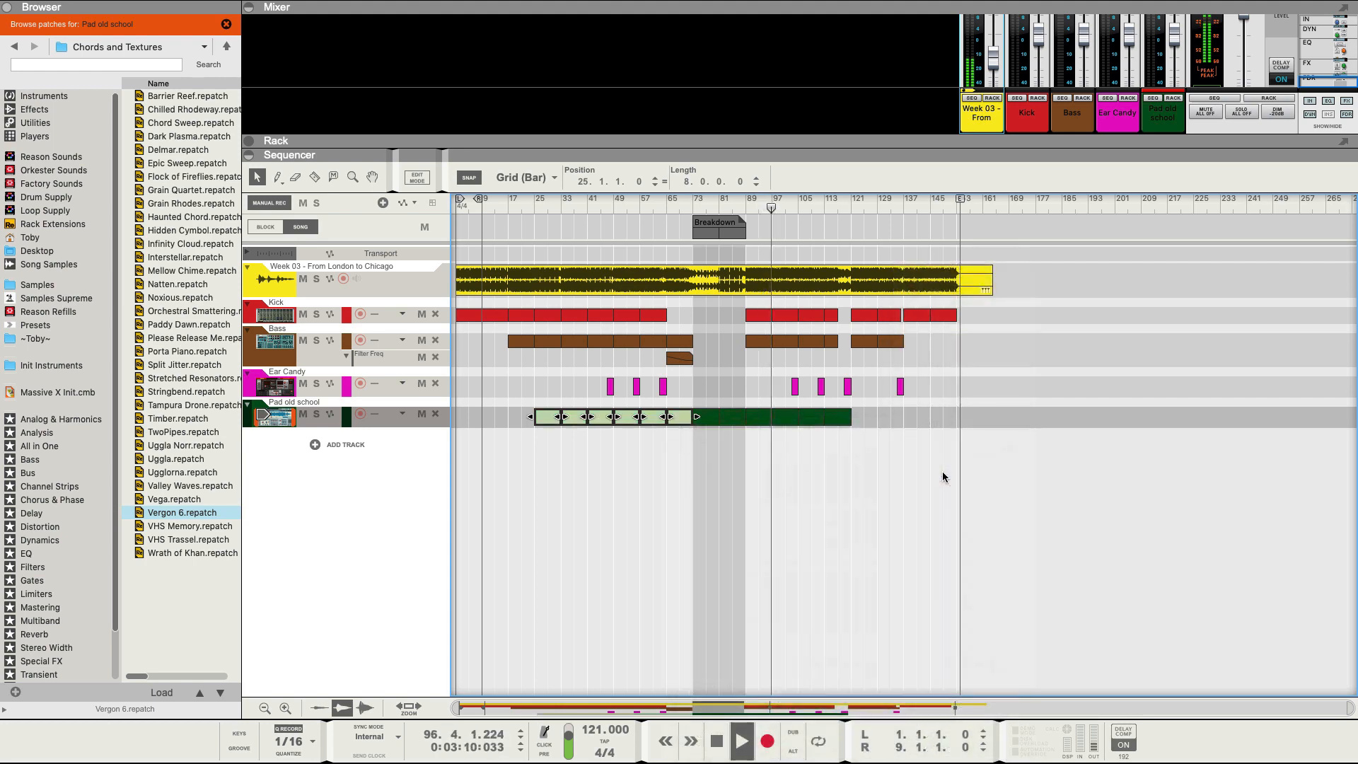
{"action": "left_click", "coordinate": [855, 446]}
{"action": "left_click_drag", "start_coordinate": [567, 410], "coordinate": [913, 425]}
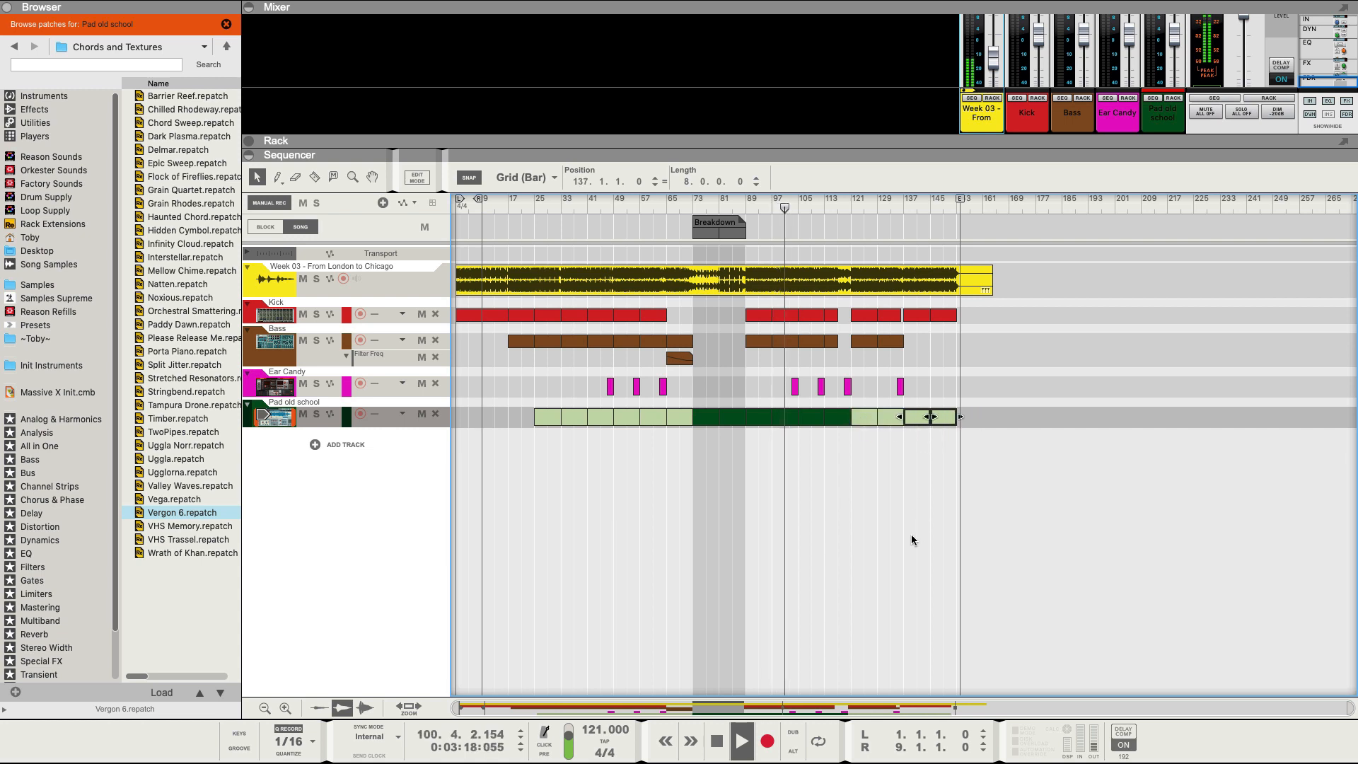
Add an American Pop Piano instrument track from the Browser.
{"action": "left_click", "coordinate": [46, 97]}
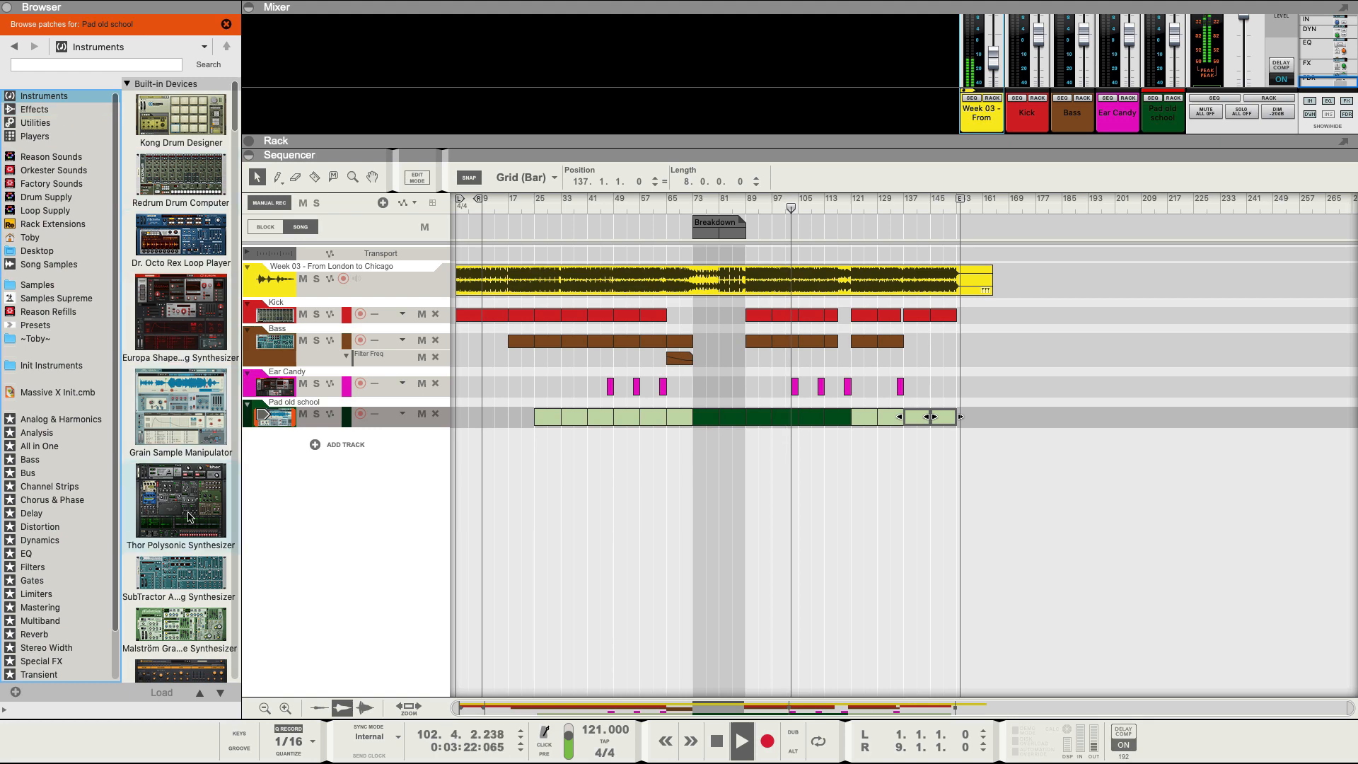
{"action": "scroll", "coordinate": [190, 516], "scroll_direction": "down", "scroll_amount": 5}
{"action": "left_click_drag", "start_coordinate": [181, 558], "coordinate": [343, 481]}
Rename the piano track to Piano and colour it dark blue.
{"action": "left_click", "coordinate": [324, 433]}
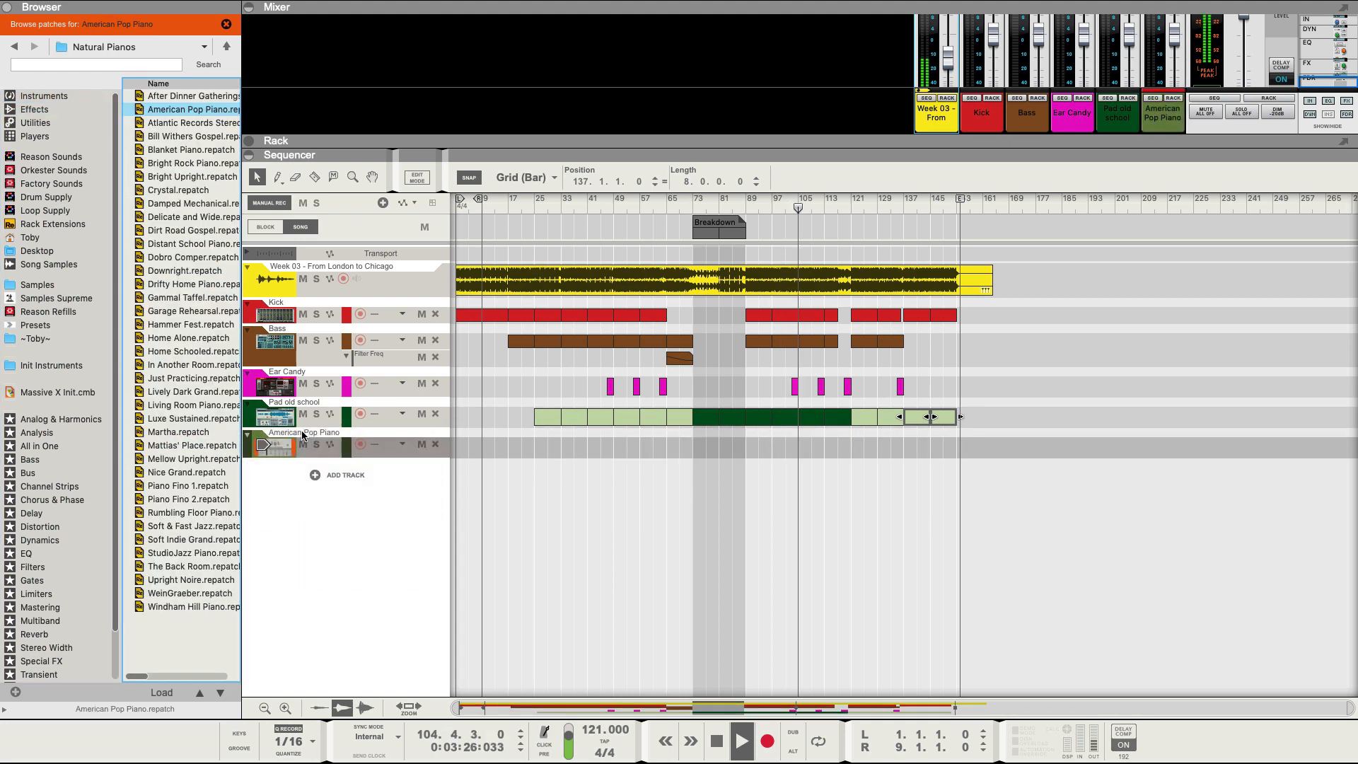
{"action": "double_click", "coordinate": [324, 433]}
{"action": "left_click_drag", "start_coordinate": [323, 433], "coordinate": [260, 434]}
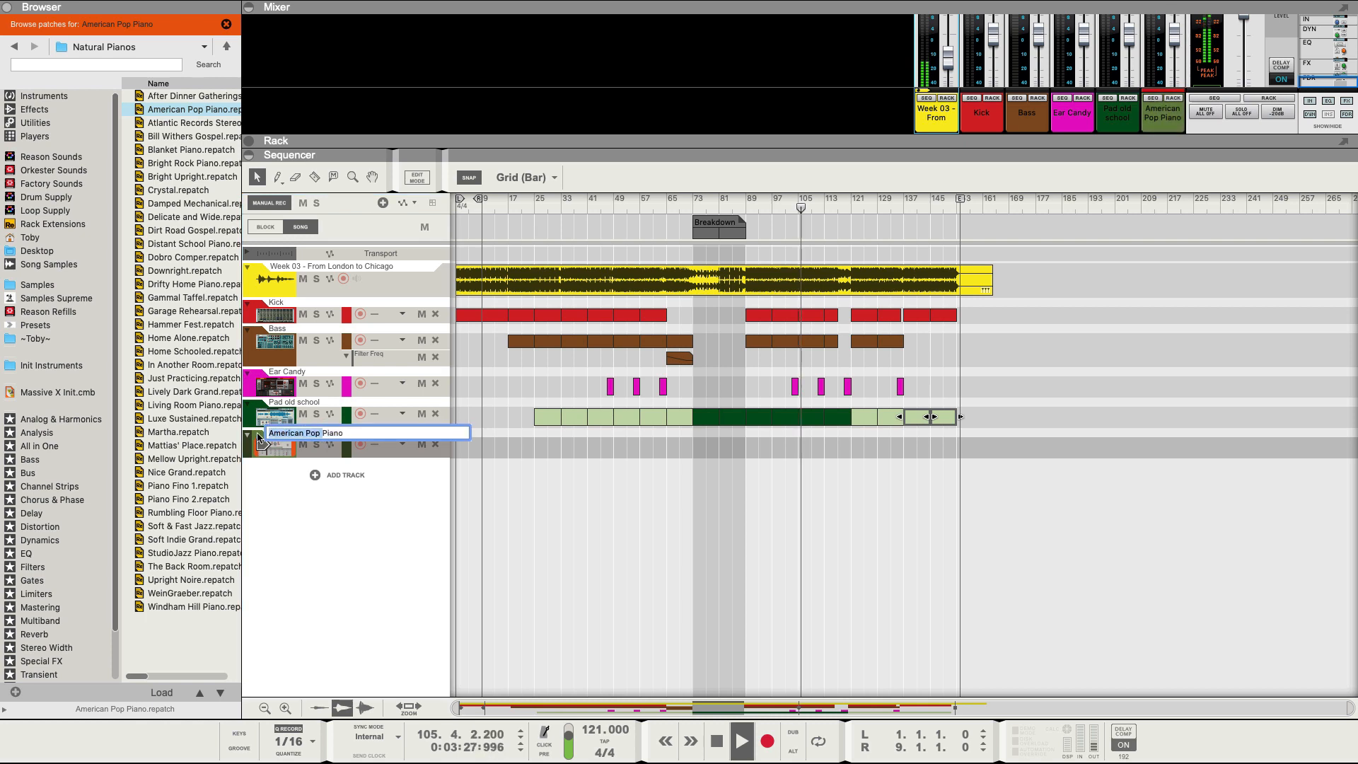
{"action": "key", "text": "BackSpace"}
{"action": "key", "text": "Return"}
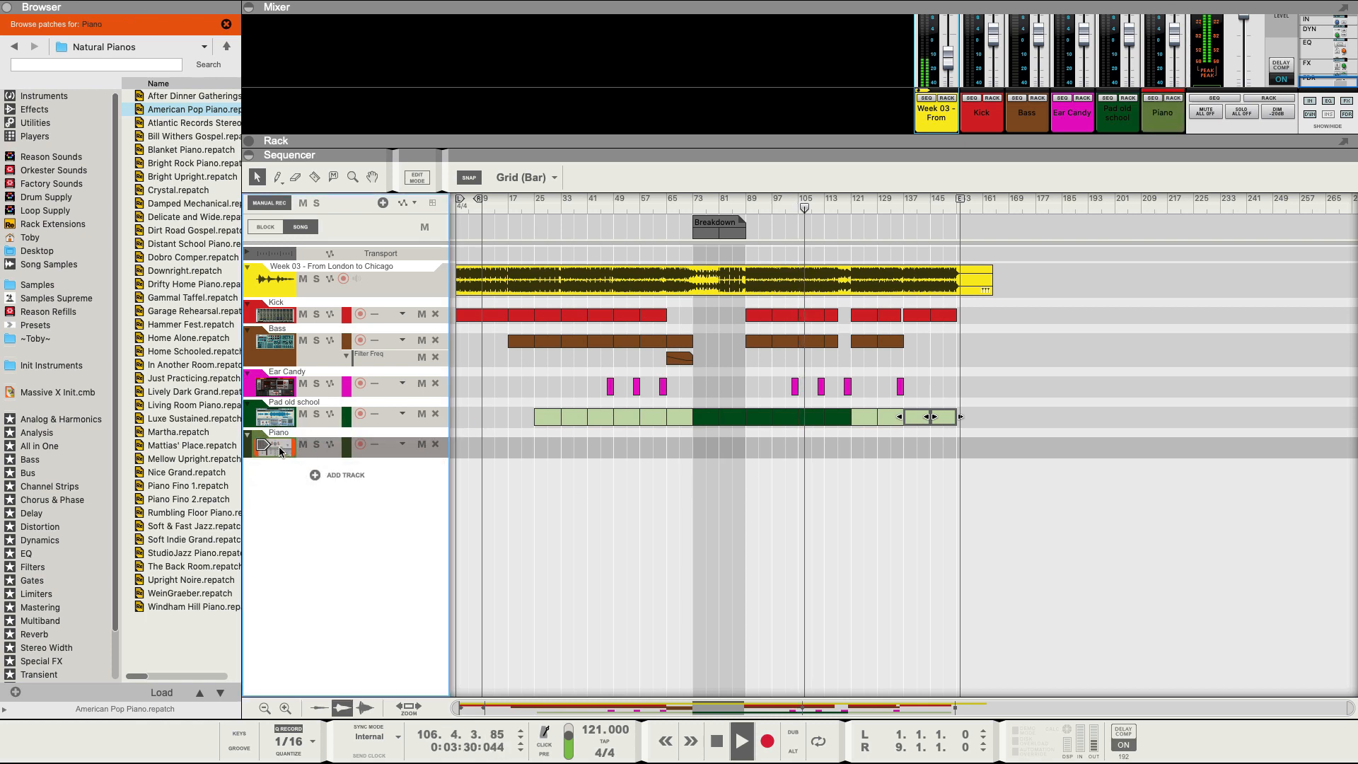
{"action": "key", "text": "super+shift+c"}
{"action": "left_click", "coordinate": [593, 203]}
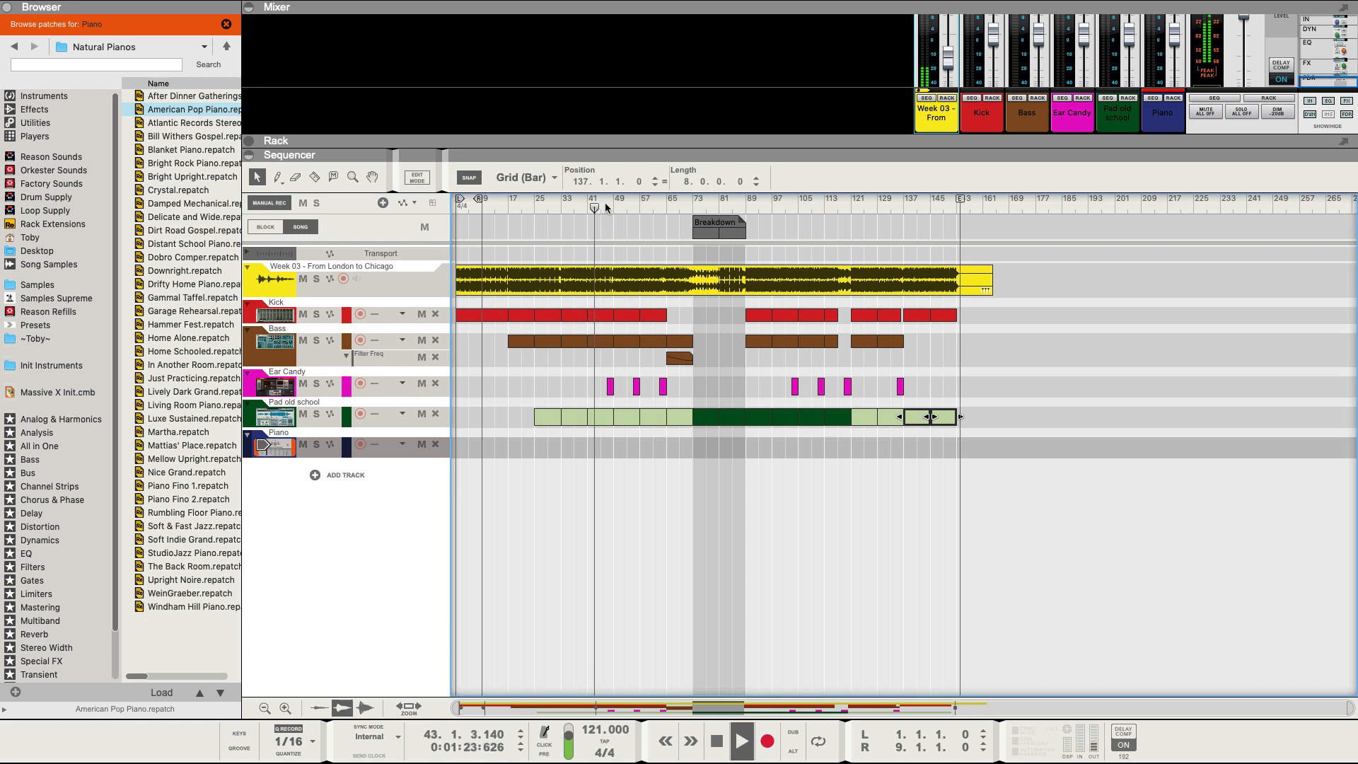
Draw an 8-bar Piano clip at bar 49 and copy it further along the track.
{"action": "left_click", "coordinate": [604, 203]}
{"action": "left_click", "coordinate": [617, 207]}
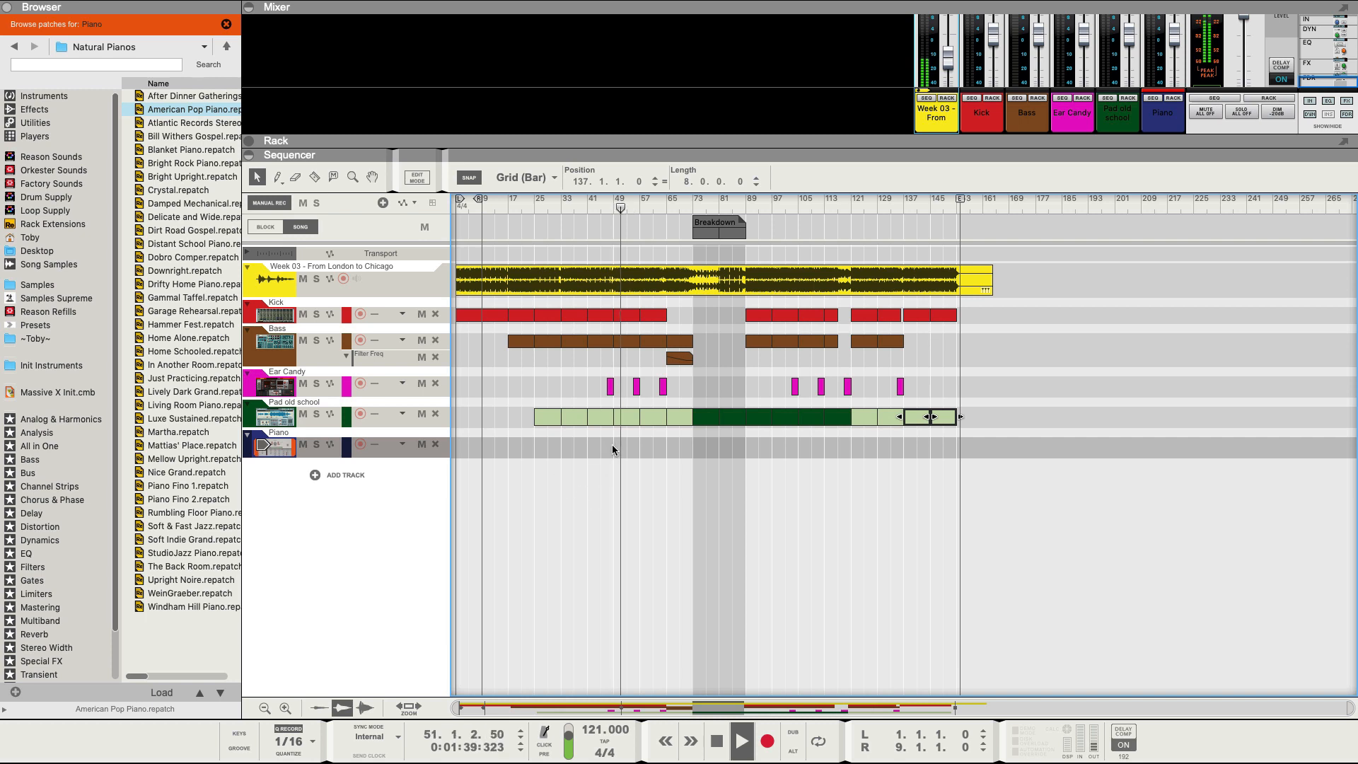
{"action": "left_click_drag", "start_coordinate": [613, 444], "coordinate": [642, 439]}
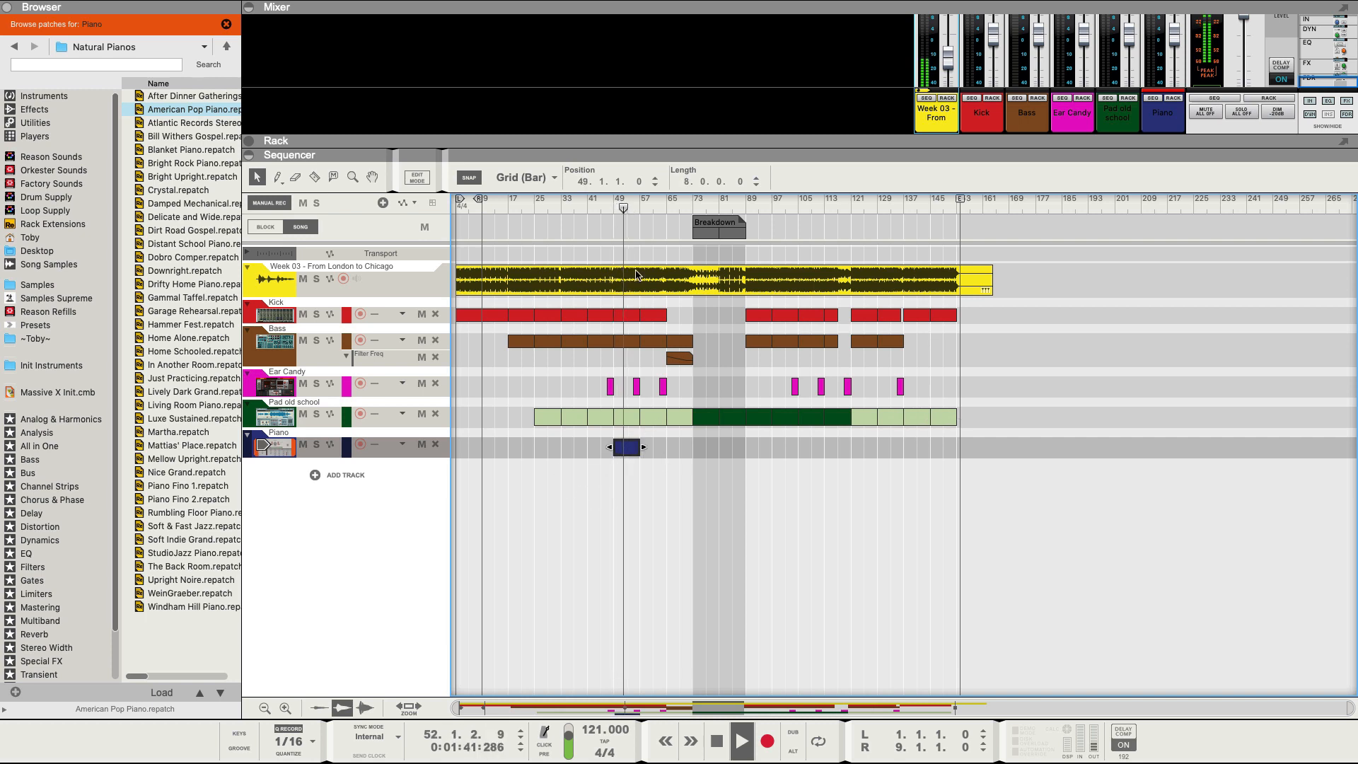
{"action": "left_click", "coordinate": [646, 206]}
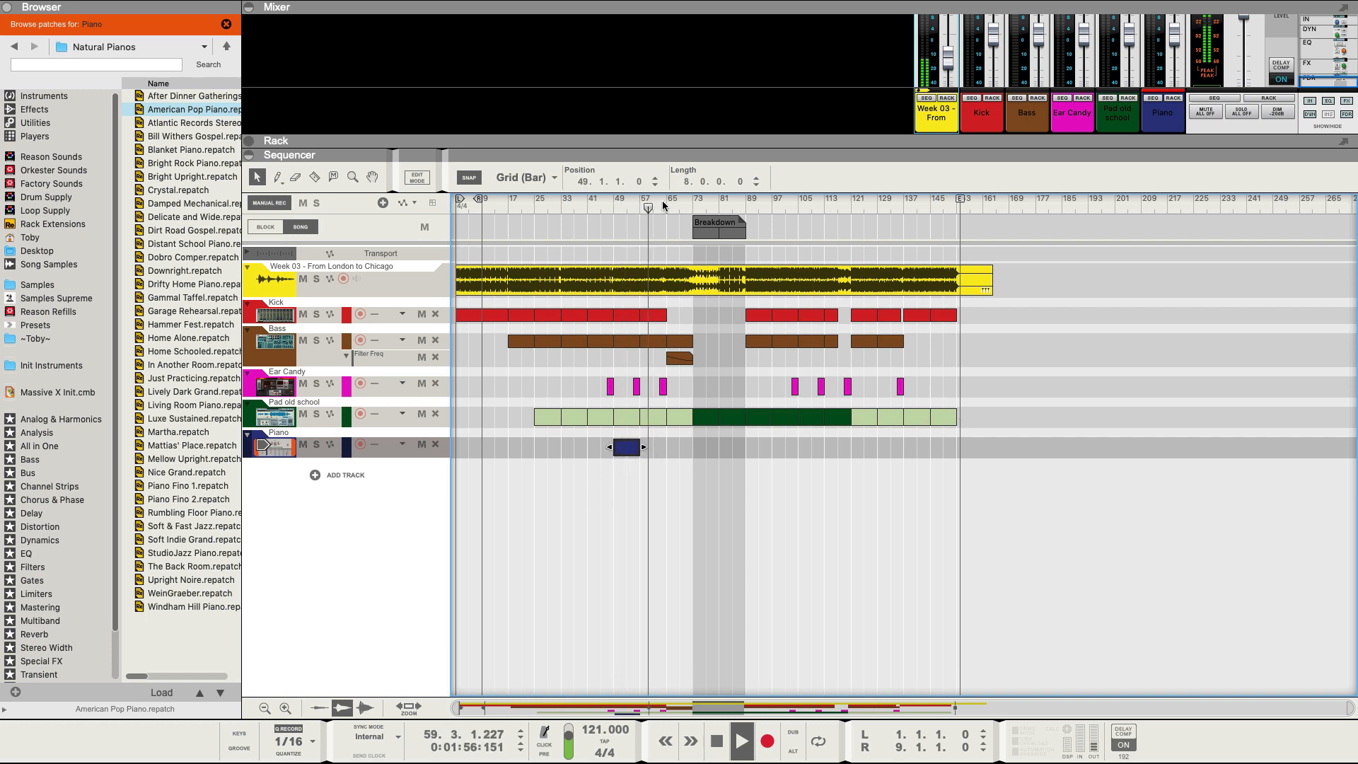
{"action": "left_click", "coordinate": [663, 206]}
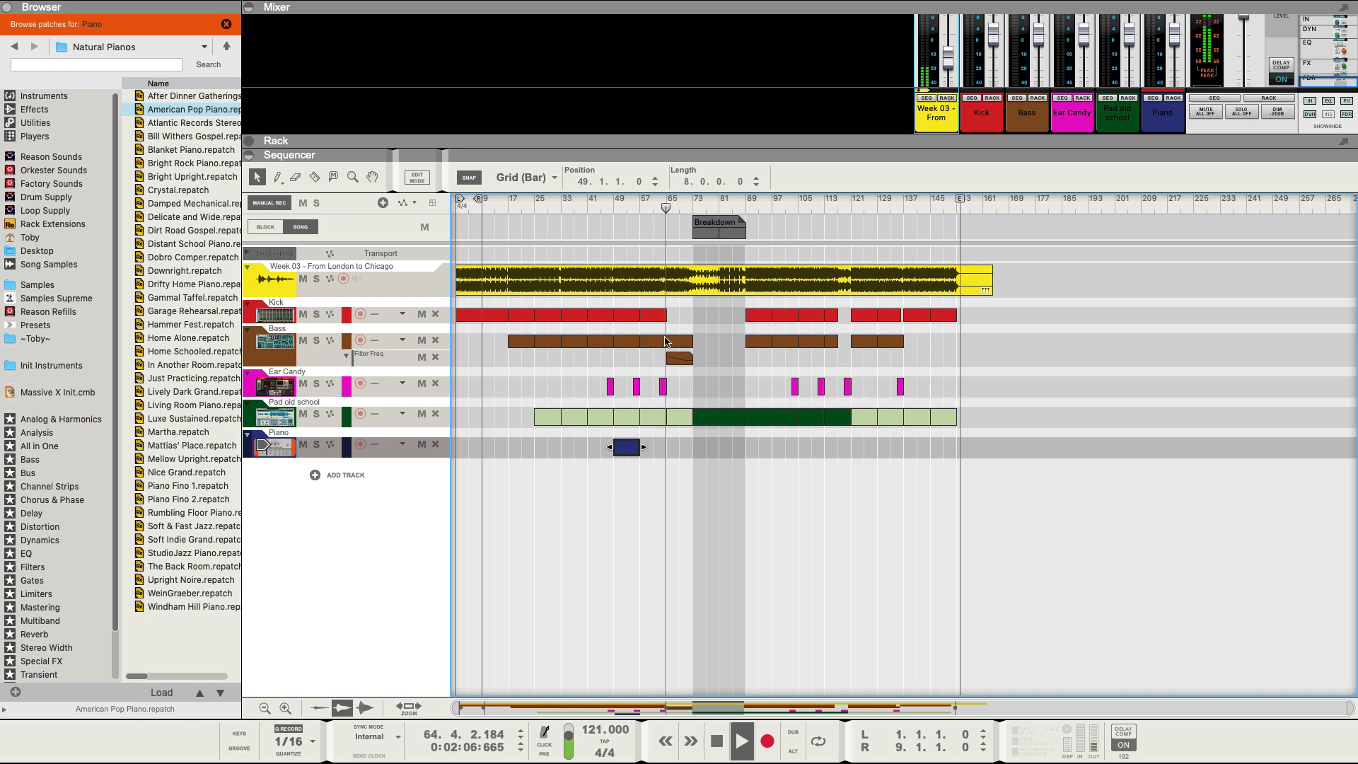
{"action": "left_click_drag", "start_coordinate": [629, 447], "coordinate": [704, 453]}
Duplicate the Piano clip from bar 73 through bar 121, then deselect it.
{"action": "left_click", "coordinate": [695, 202]}
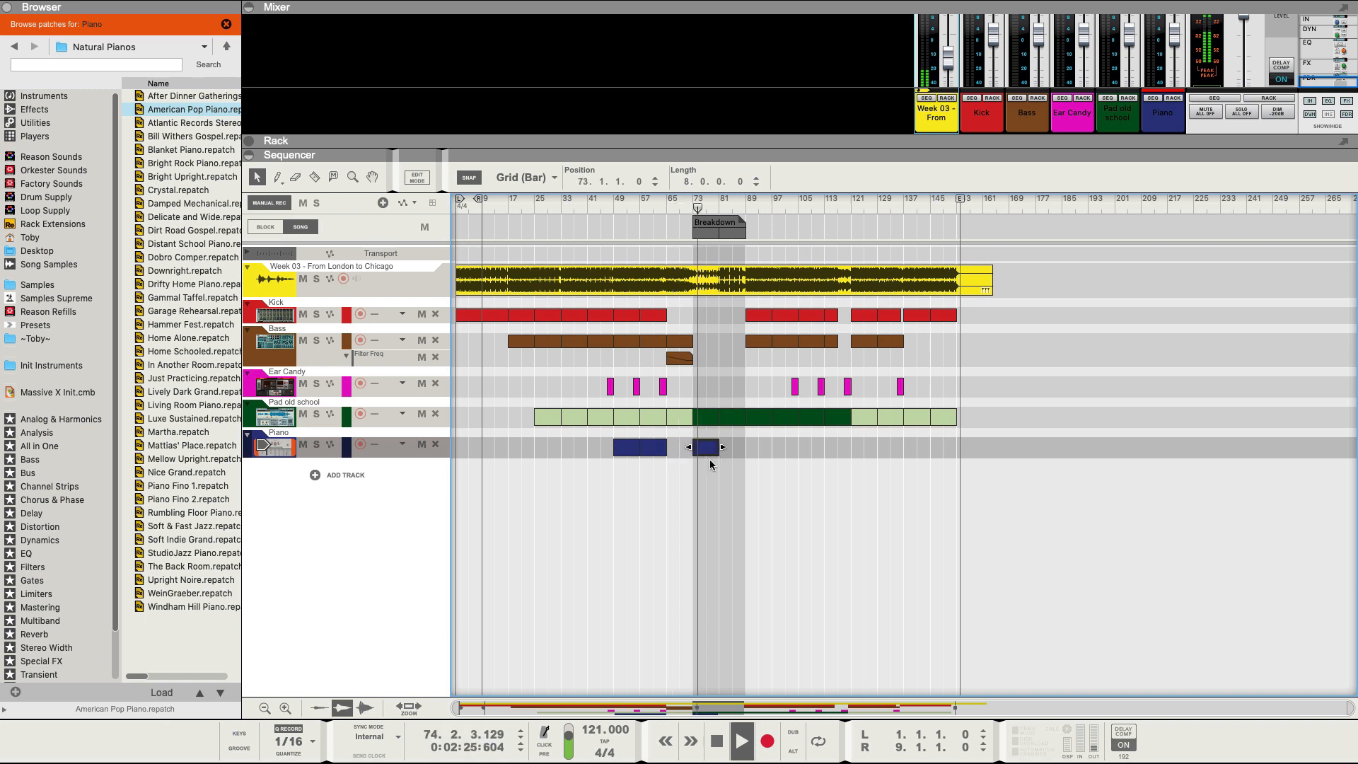
{"action": "left_click", "coordinate": [729, 204]}
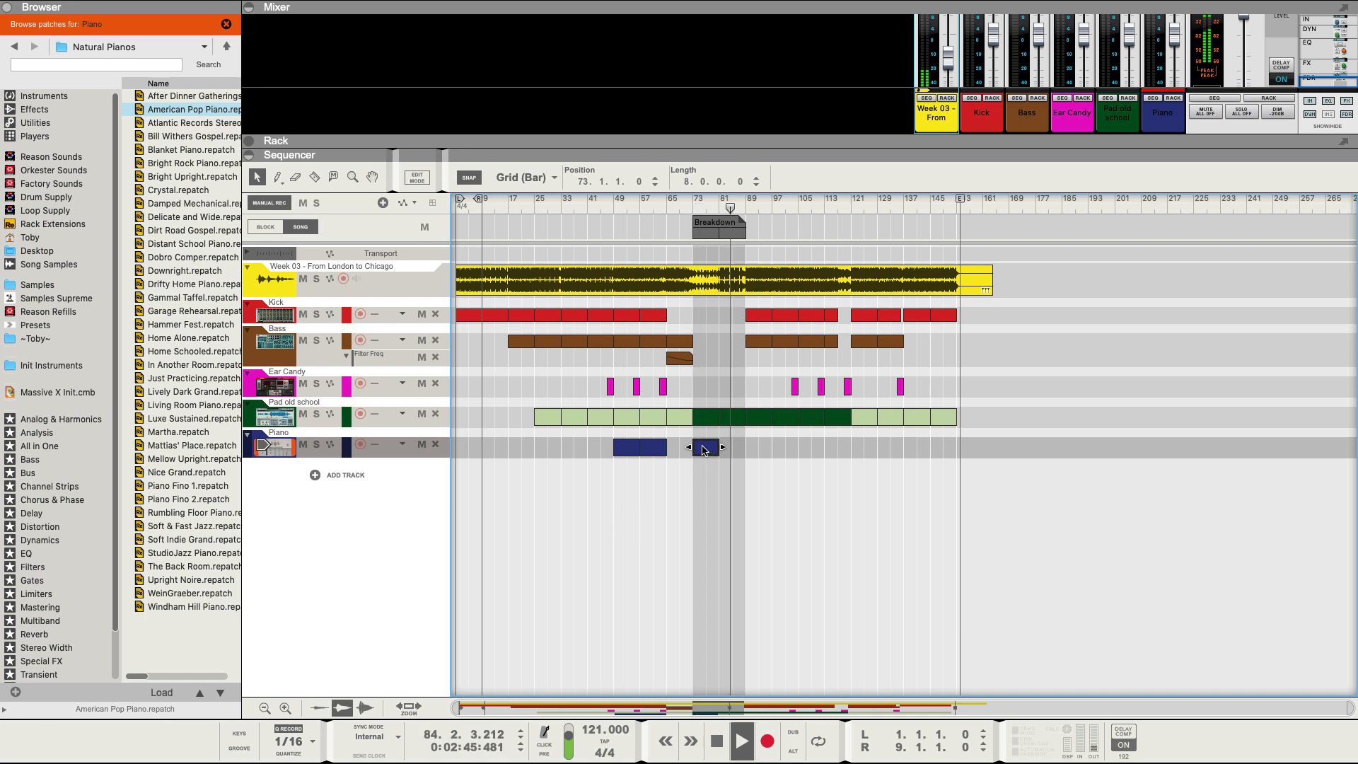
{"action": "key", "text": "ctrl+d"}
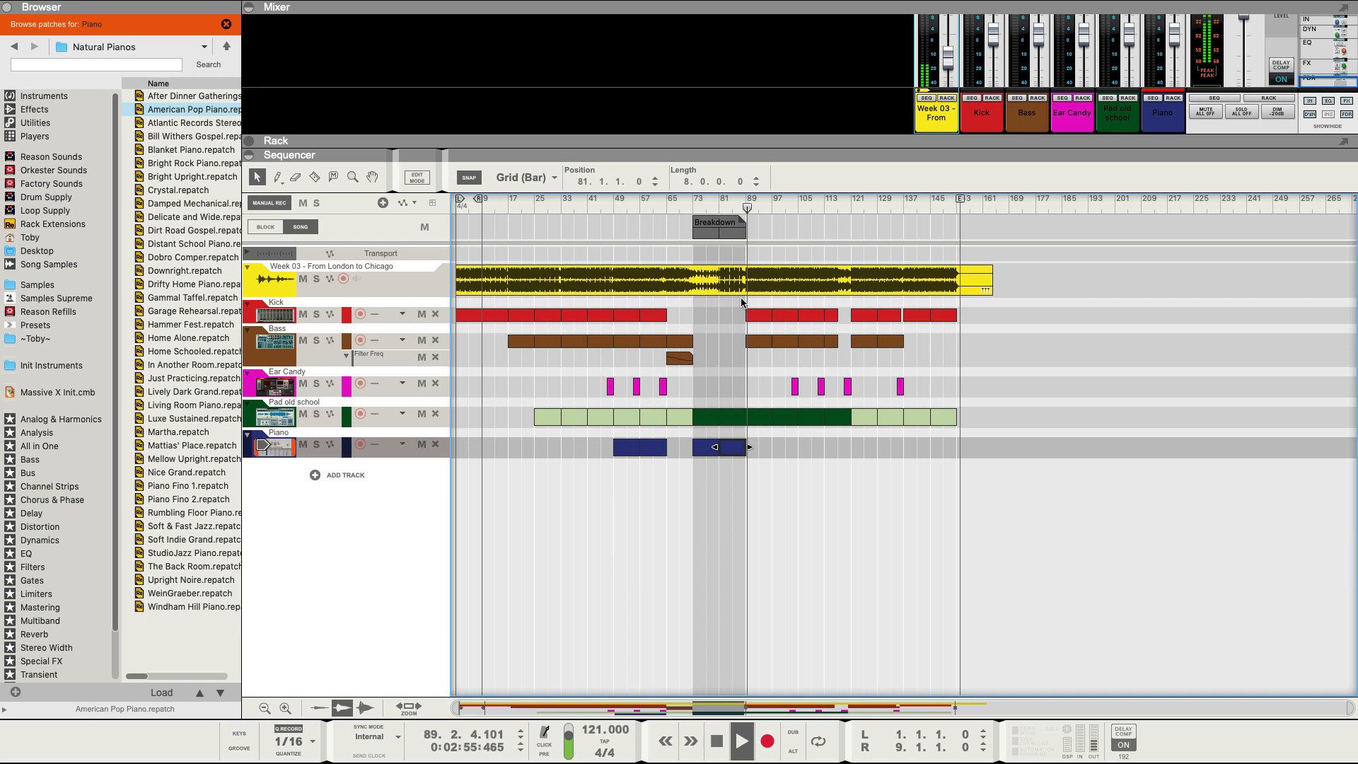
{"action": "key", "text": "ctrl+d"}
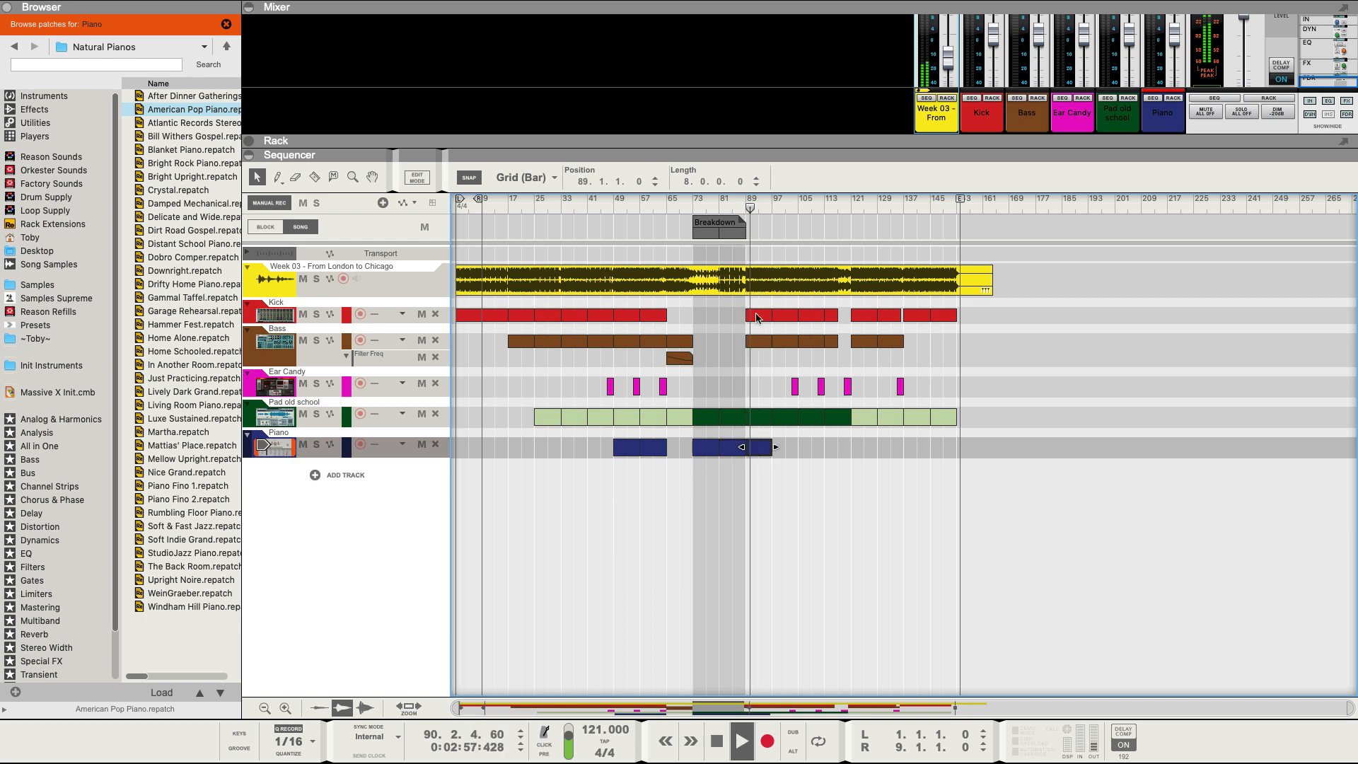
{"action": "left_click", "coordinate": [789, 204]}
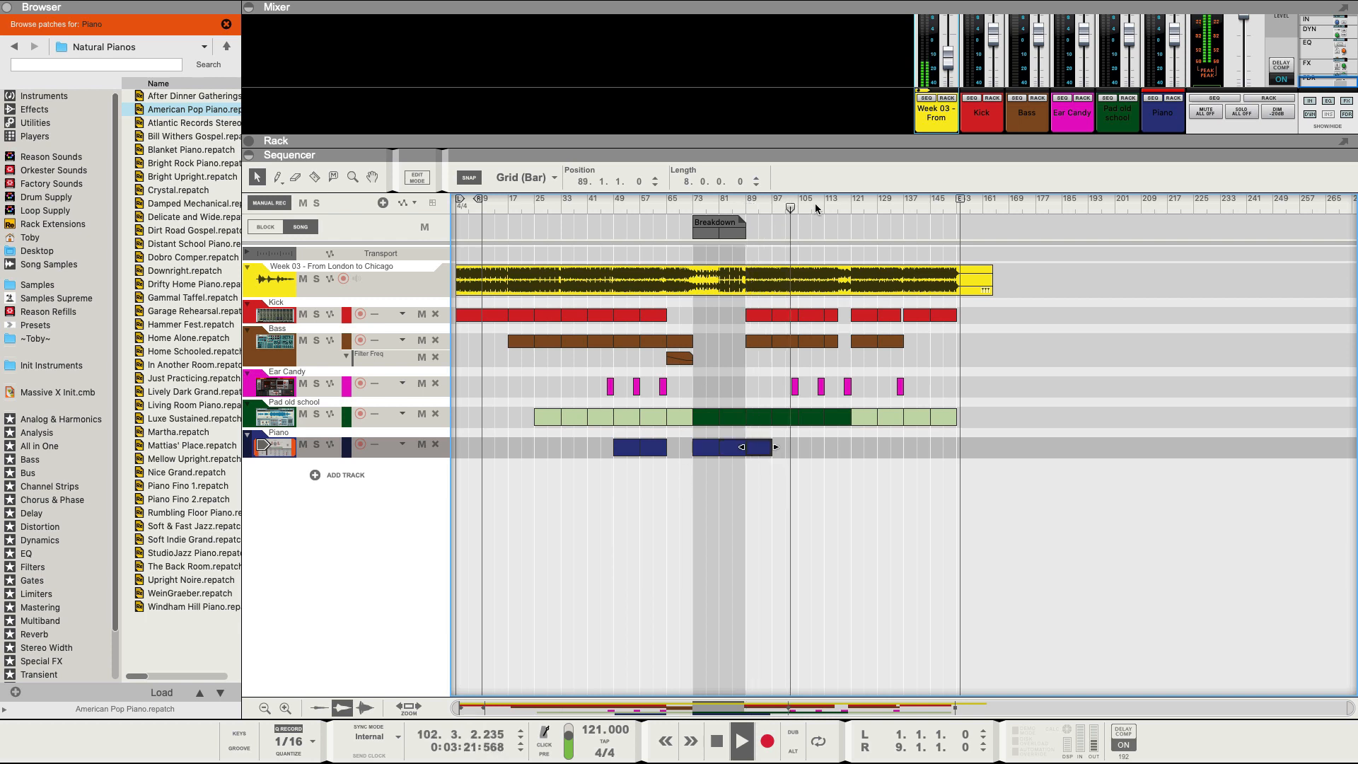
{"action": "left_click", "coordinate": [817, 206]}
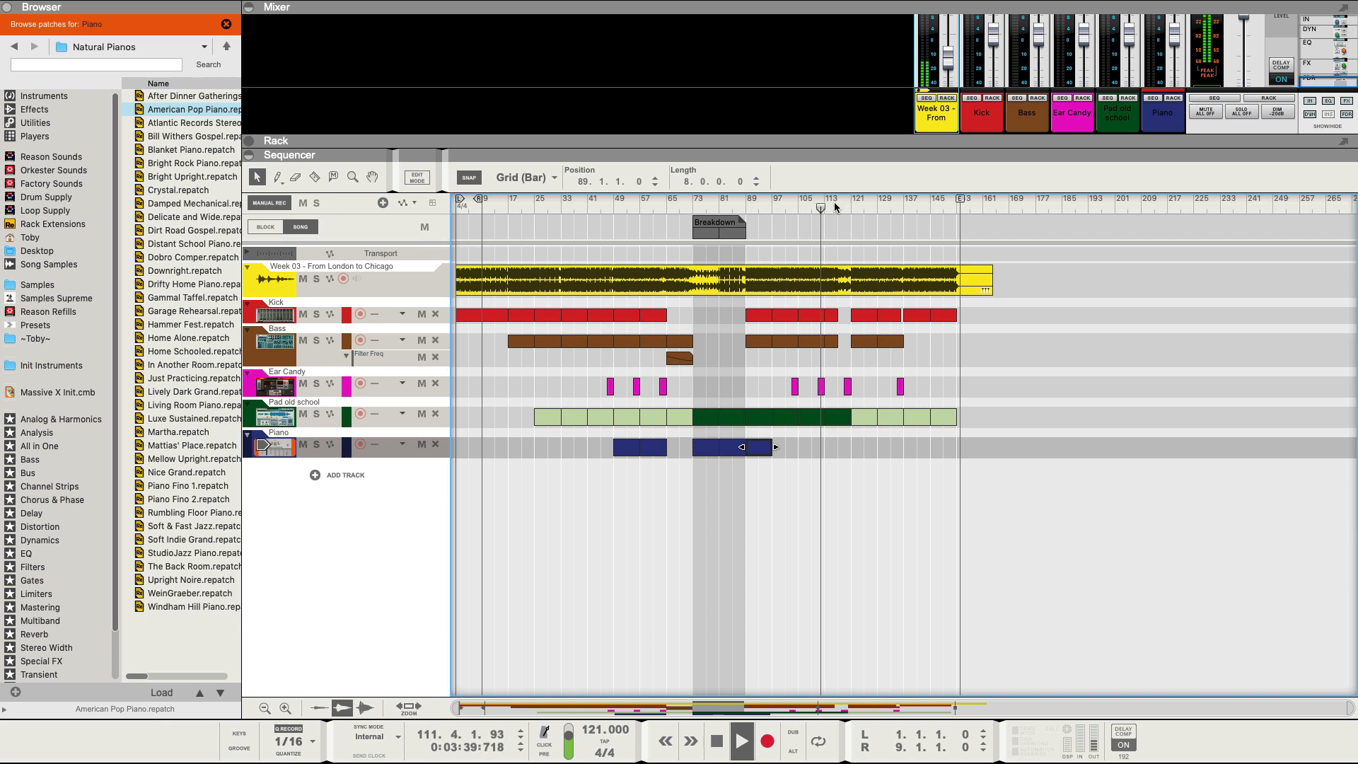
{"action": "left_click", "coordinate": [835, 205]}
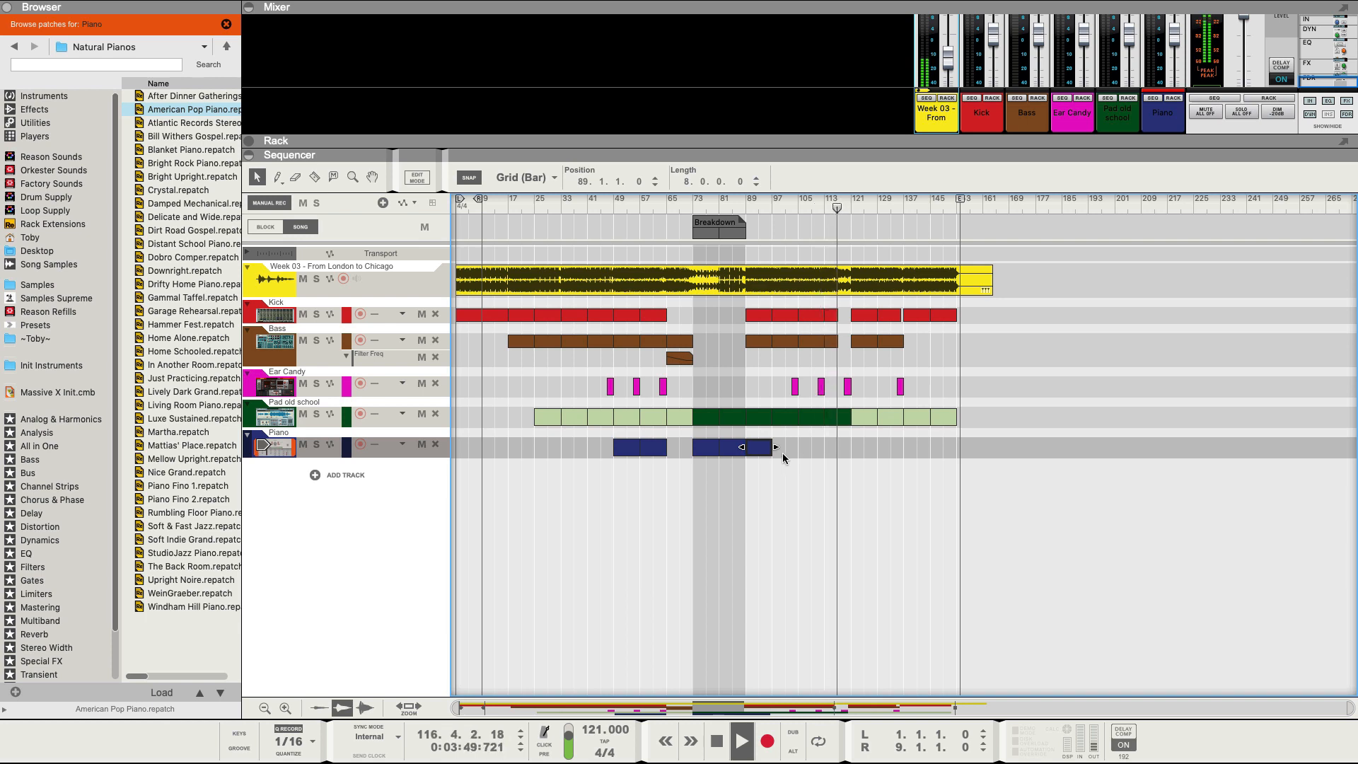
{"action": "key", "text": "ctrl+d"}
{"action": "key", "text": "ctrl+d"}
{"action": "key", "text": "ctrl+d"}
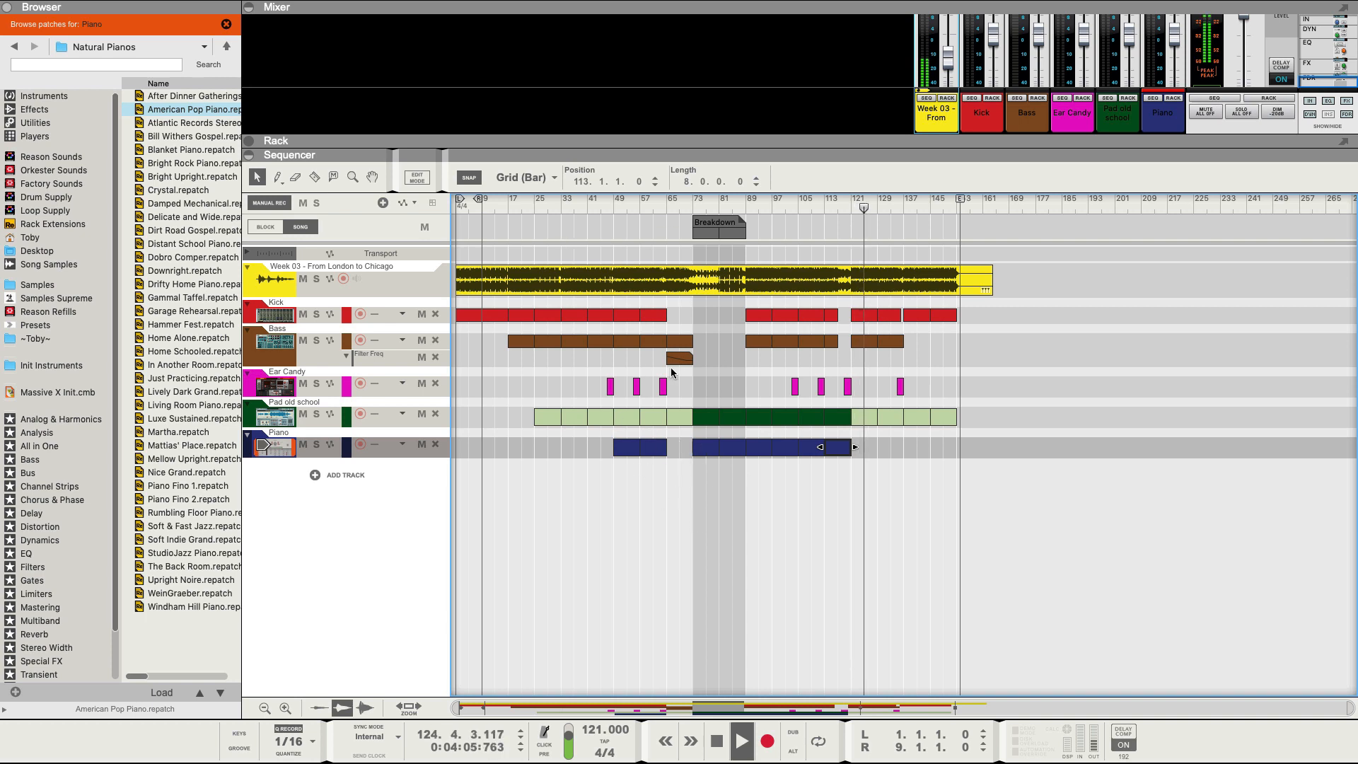
{"action": "left_click", "coordinate": [673, 202]}
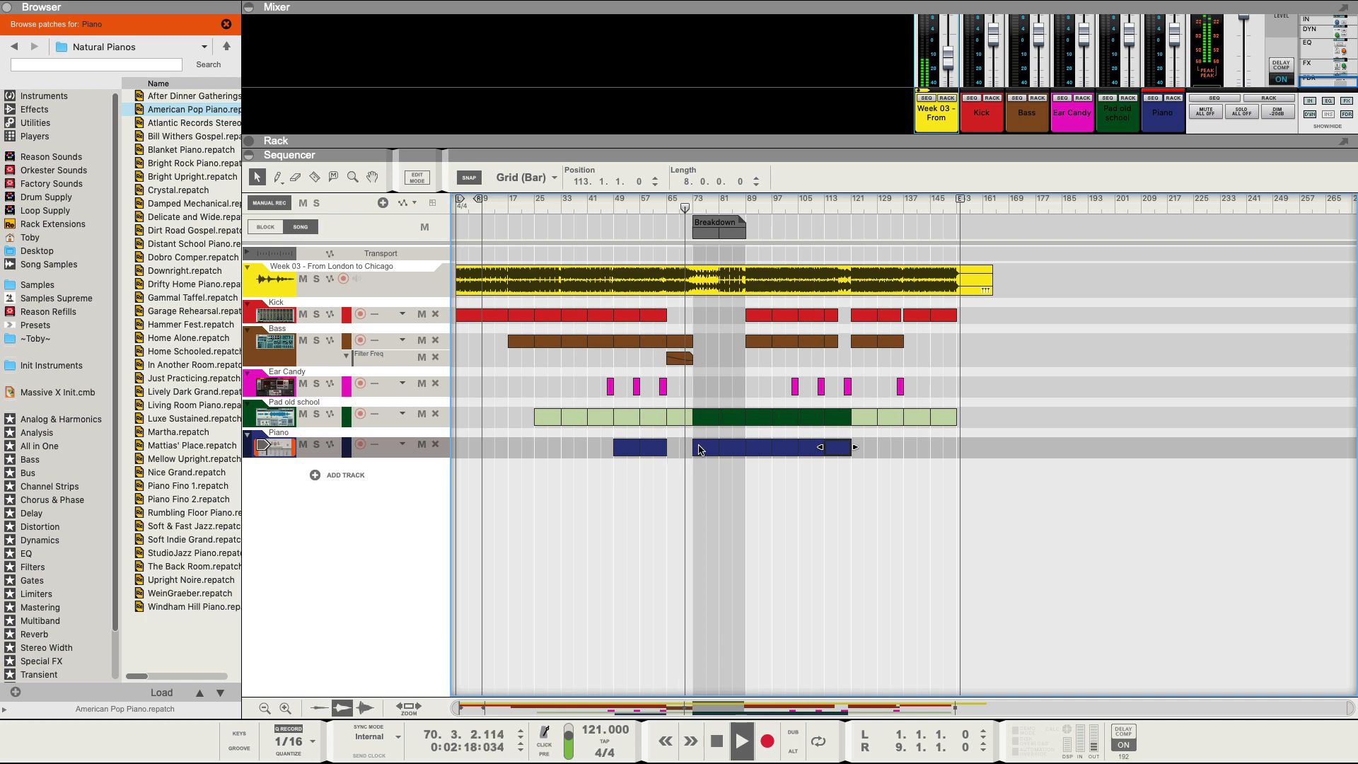
{"action": "left_click", "coordinate": [887, 454]}
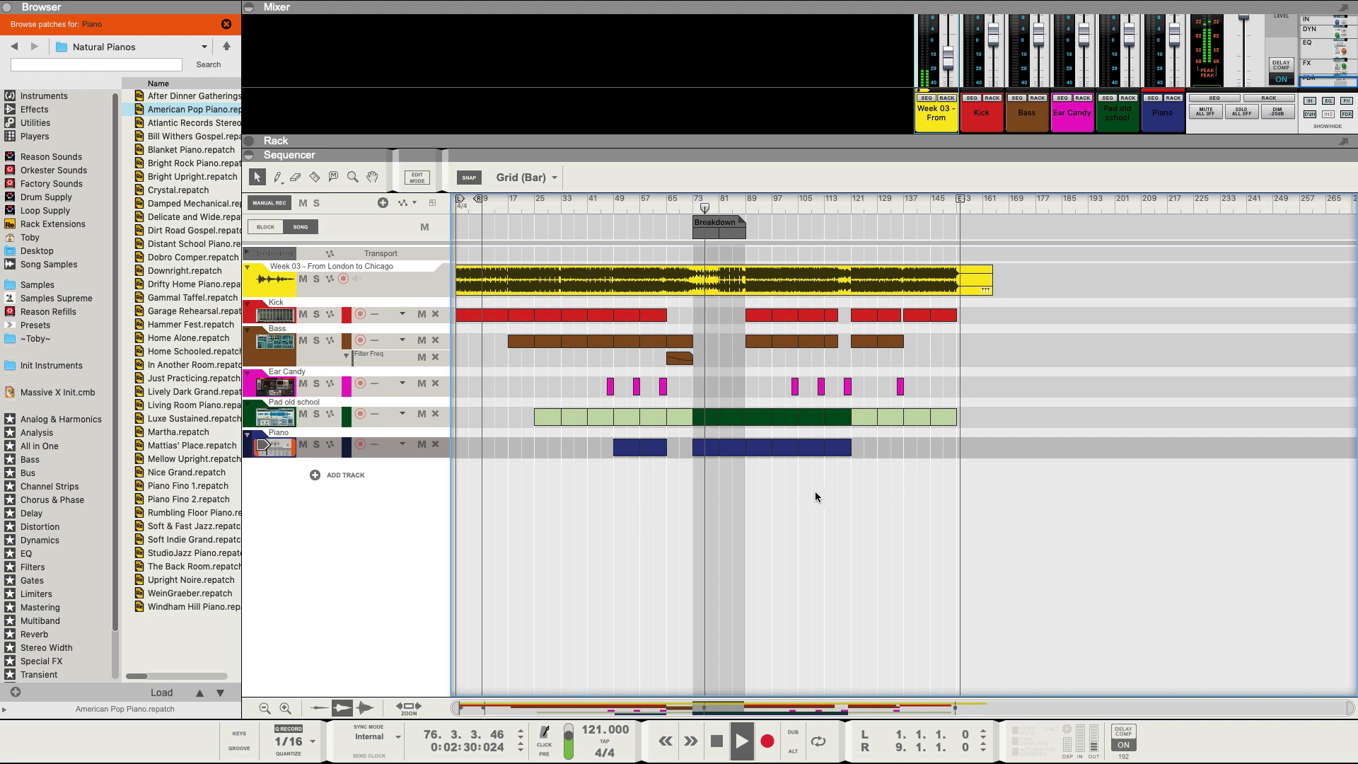
Add a Humana Vocal Ensemble track below Piano and name it Vocal.
{"action": "left_click", "coordinate": [48, 97]}
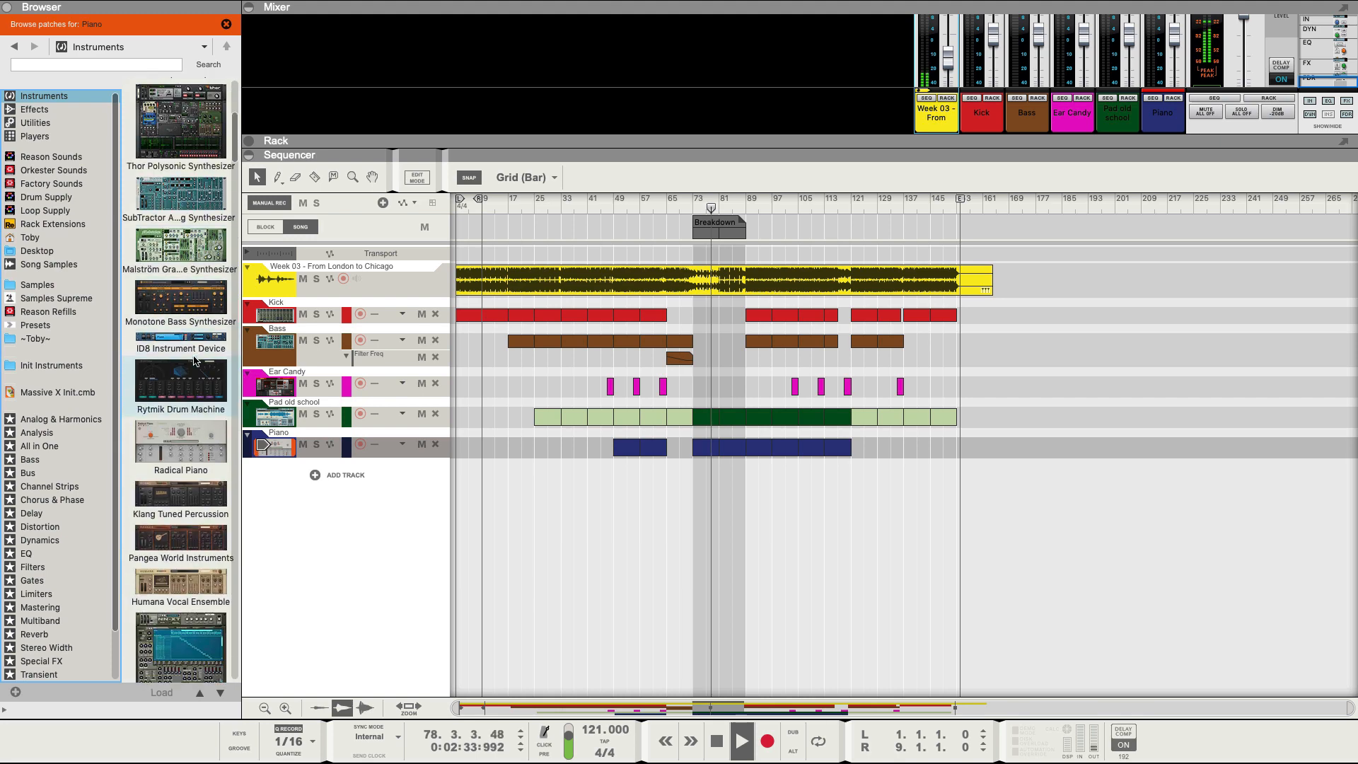
{"action": "scroll", "coordinate": [195, 360], "scroll_direction": "down", "scroll_amount": 2}
{"action": "left_click_drag", "start_coordinate": [181, 520], "coordinate": [280, 467]}
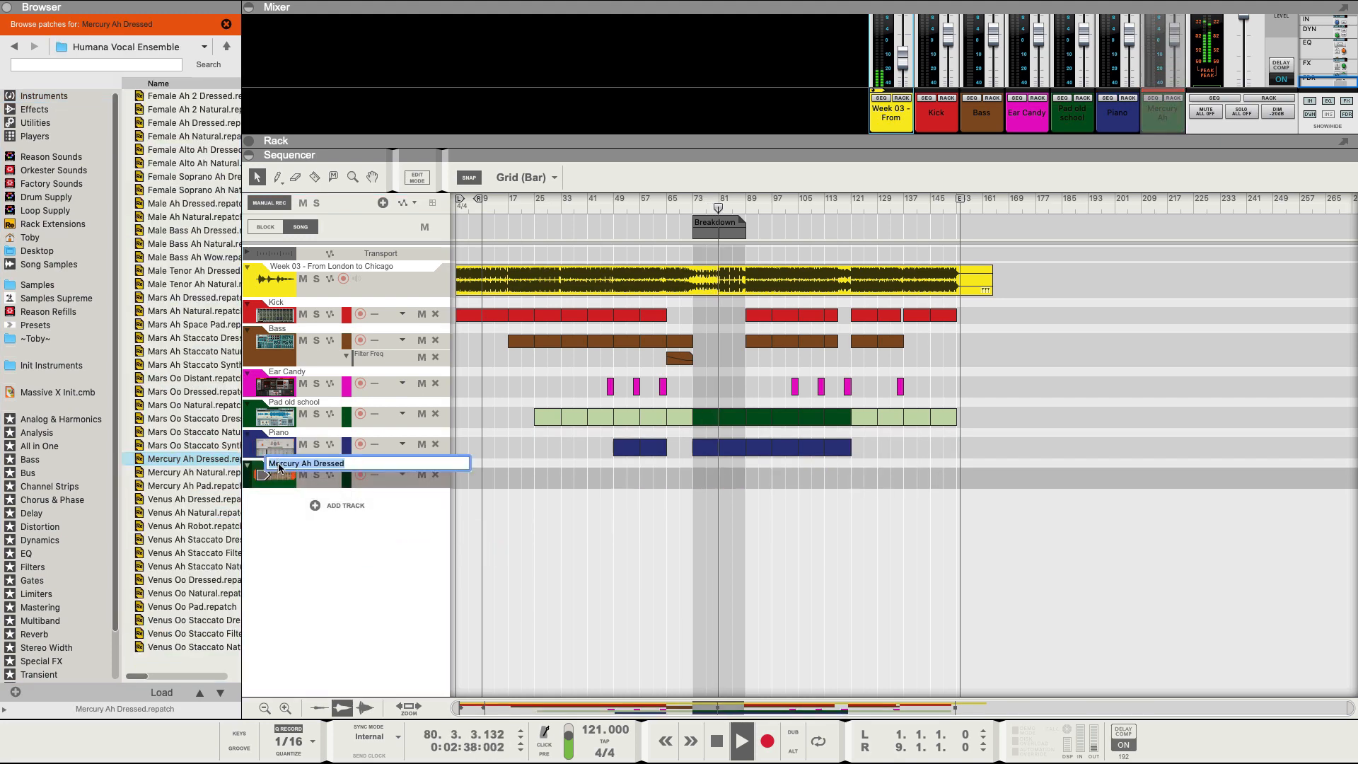
{"action": "type", "text": "Vocal"}
{"action": "key", "text": "Return"}
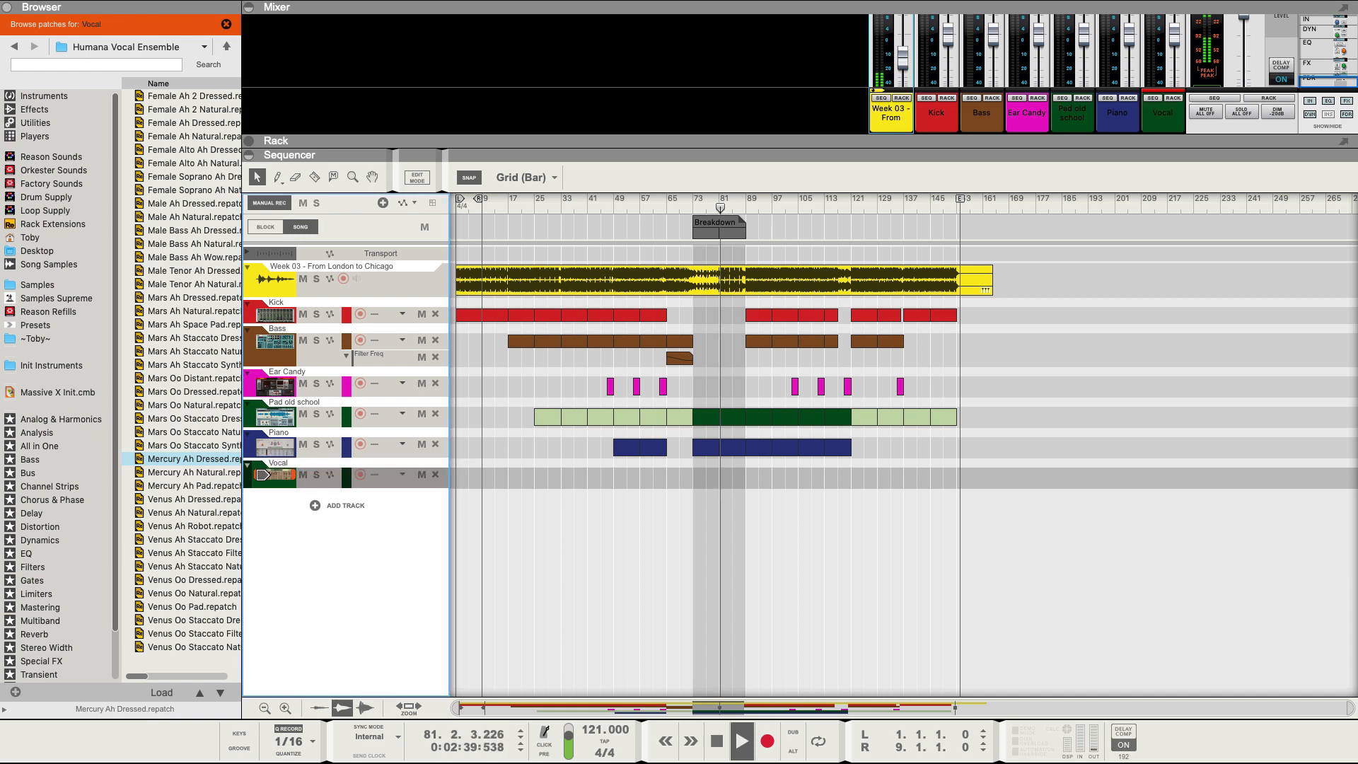
Colour the Vocal track magenta, view its devices in the rack, then restore the sequencer.
{"action": "right_click", "coordinate": [273, 481]}
{"action": "left_click", "coordinate": [276, 482]}
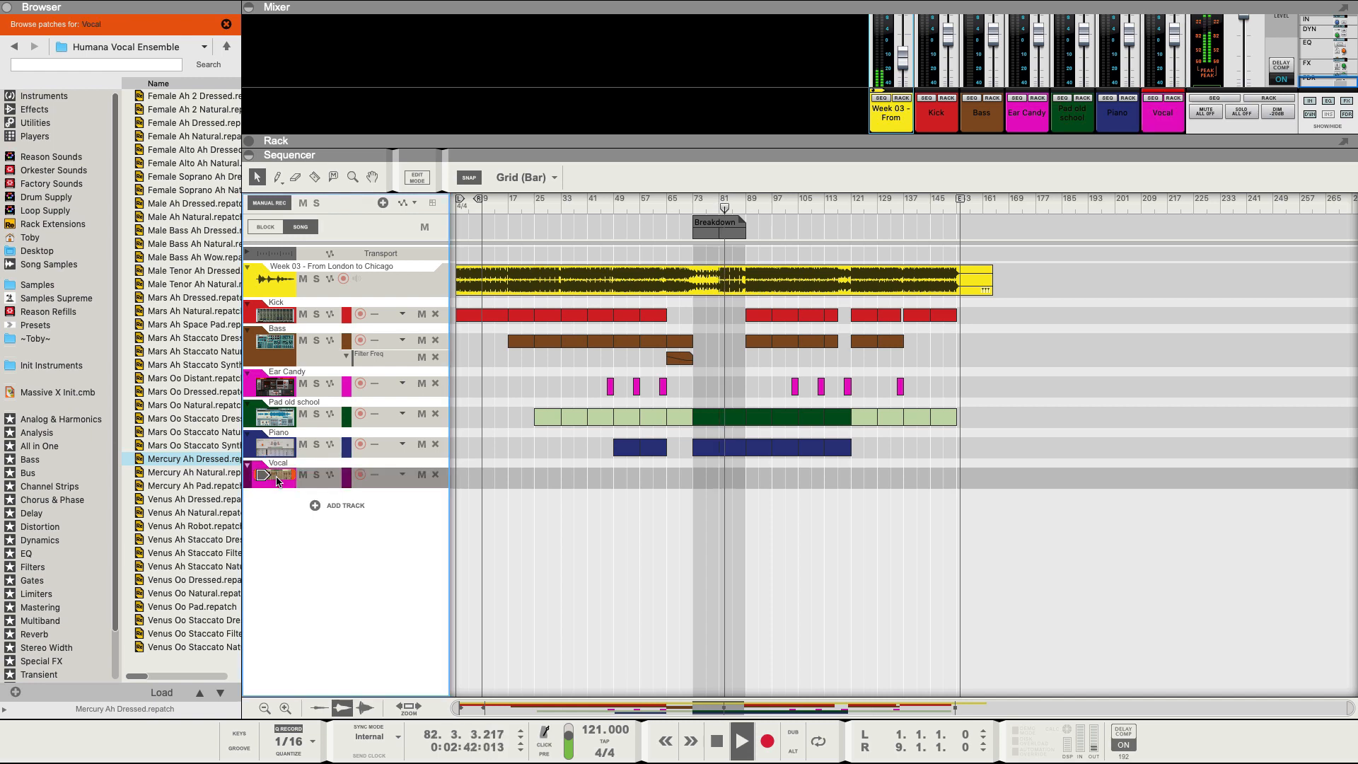
{"action": "left_click", "coordinate": [1176, 100]}
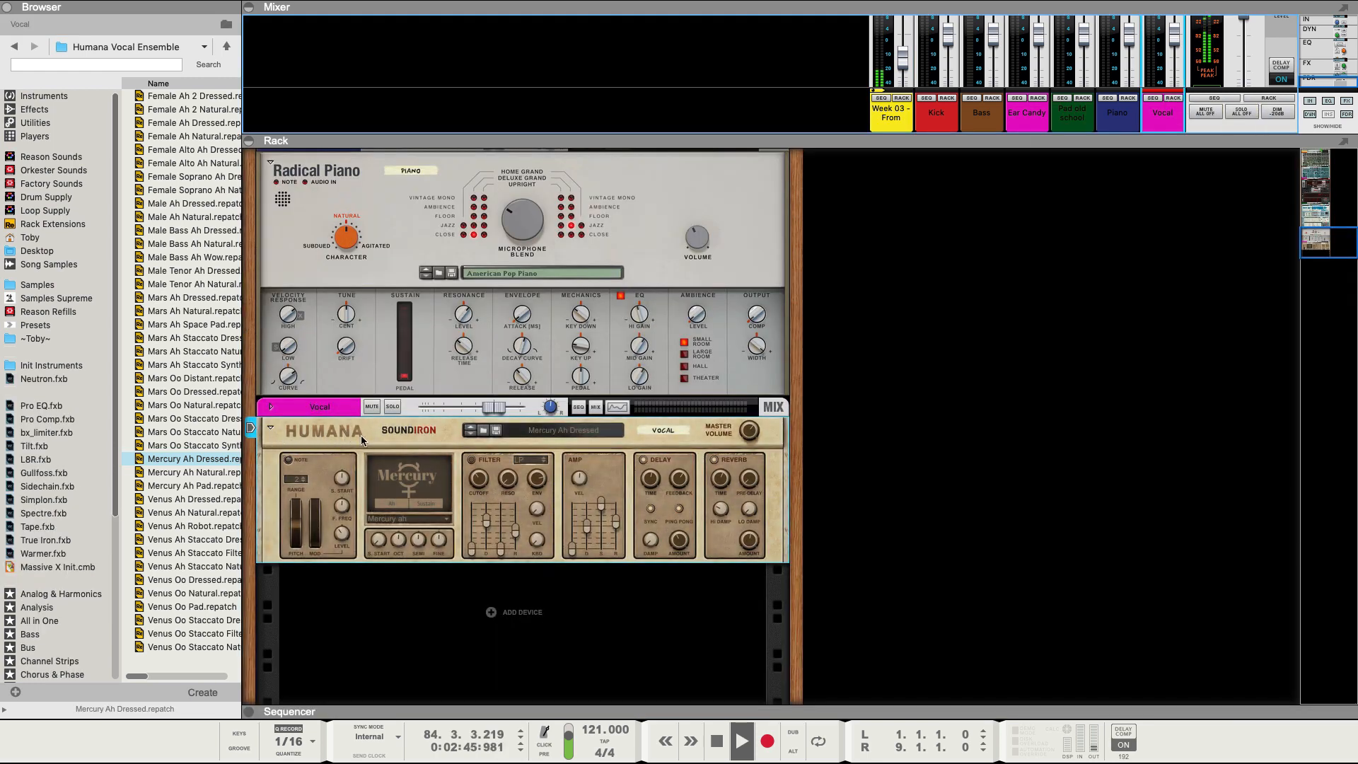
{"action": "left_click_drag", "start_coordinate": [656, 713], "coordinate": [542, 55]}
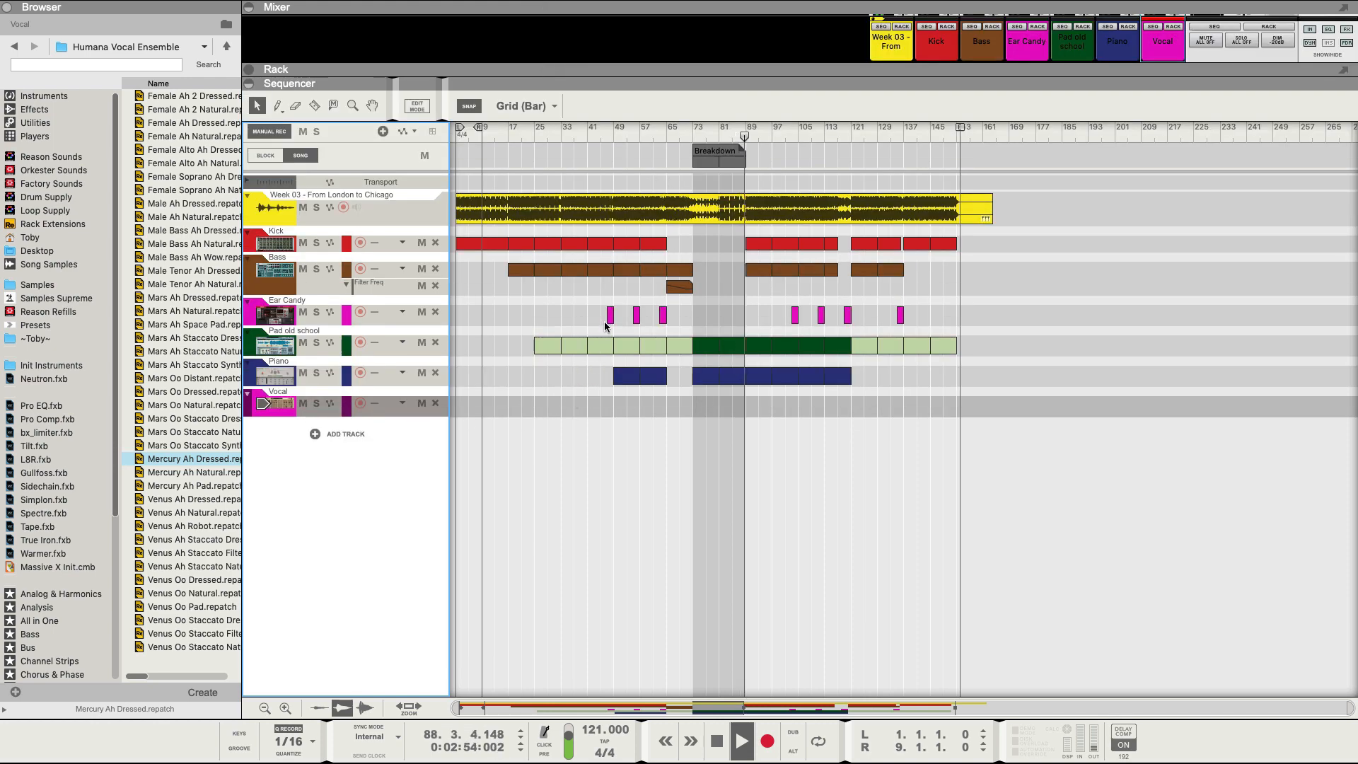
Copy an Ear Candy clip onto the Vocal lane and move the Ear Candy track below Vocal.
{"action": "left_click_drag", "start_coordinate": [609, 316], "coordinate": [609, 404]}
{"action": "left_click", "coordinate": [249, 316]}
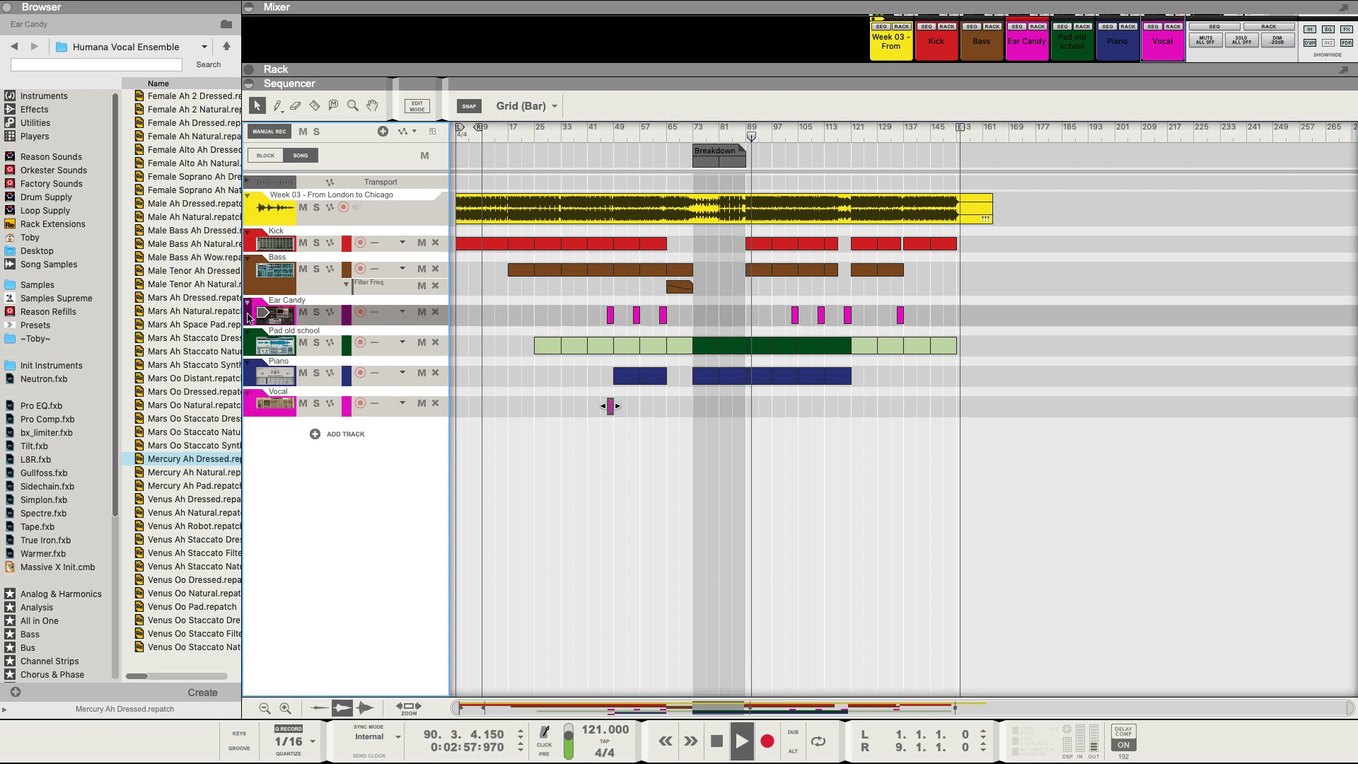
{"action": "left_click_drag", "start_coordinate": [249, 316], "coordinate": [452, 439]}
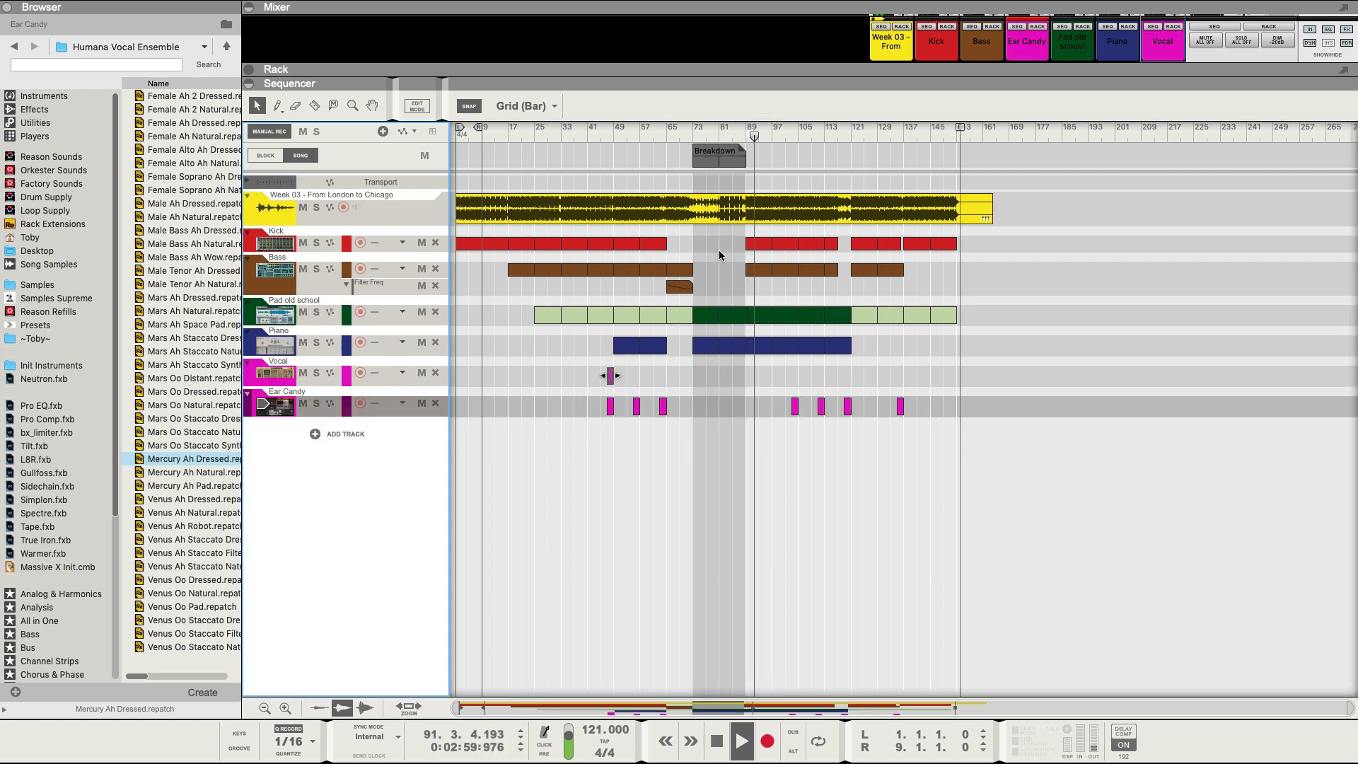
Move the Vocal clip to bar 97 and duplicate it repeatedly out to bar 137.
{"action": "left_click", "coordinate": [776, 132]}
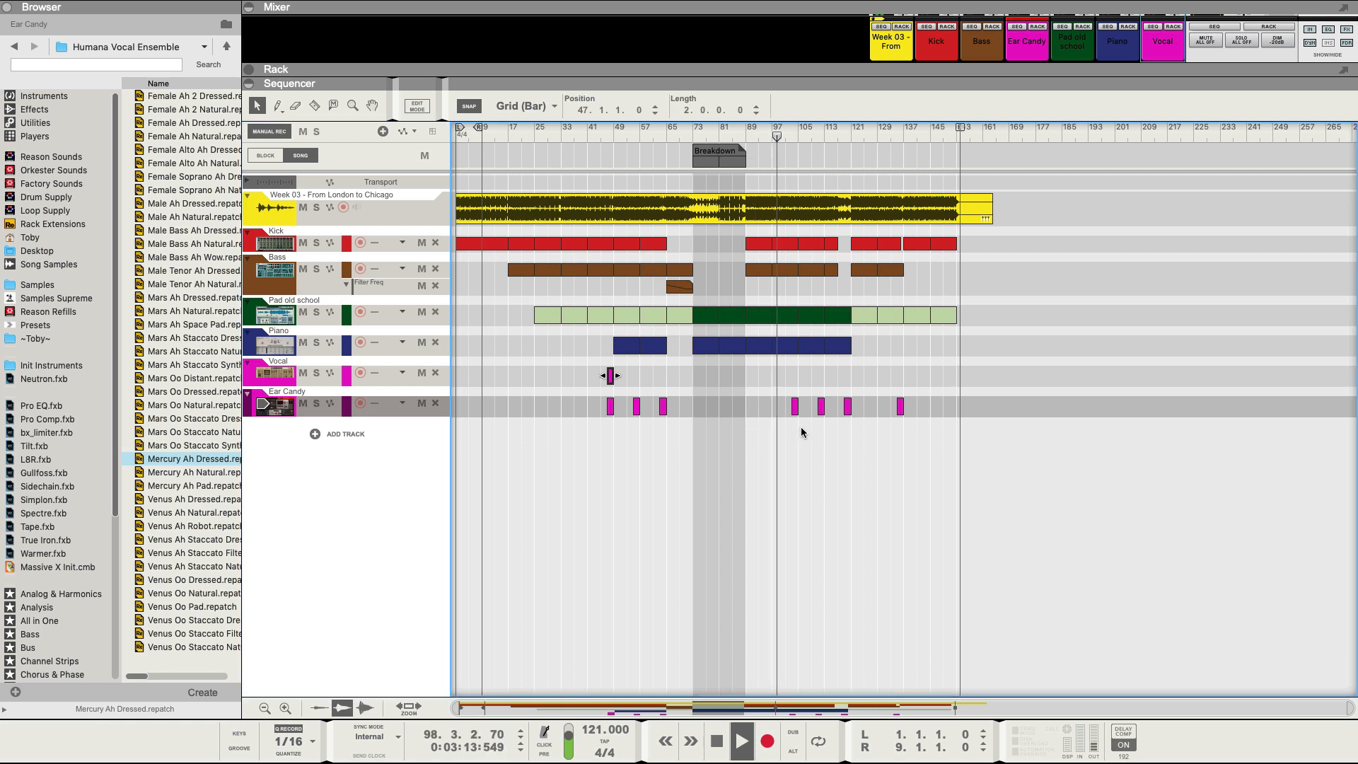
{"action": "left_click_drag", "start_coordinate": [610, 376], "coordinate": [799, 376]}
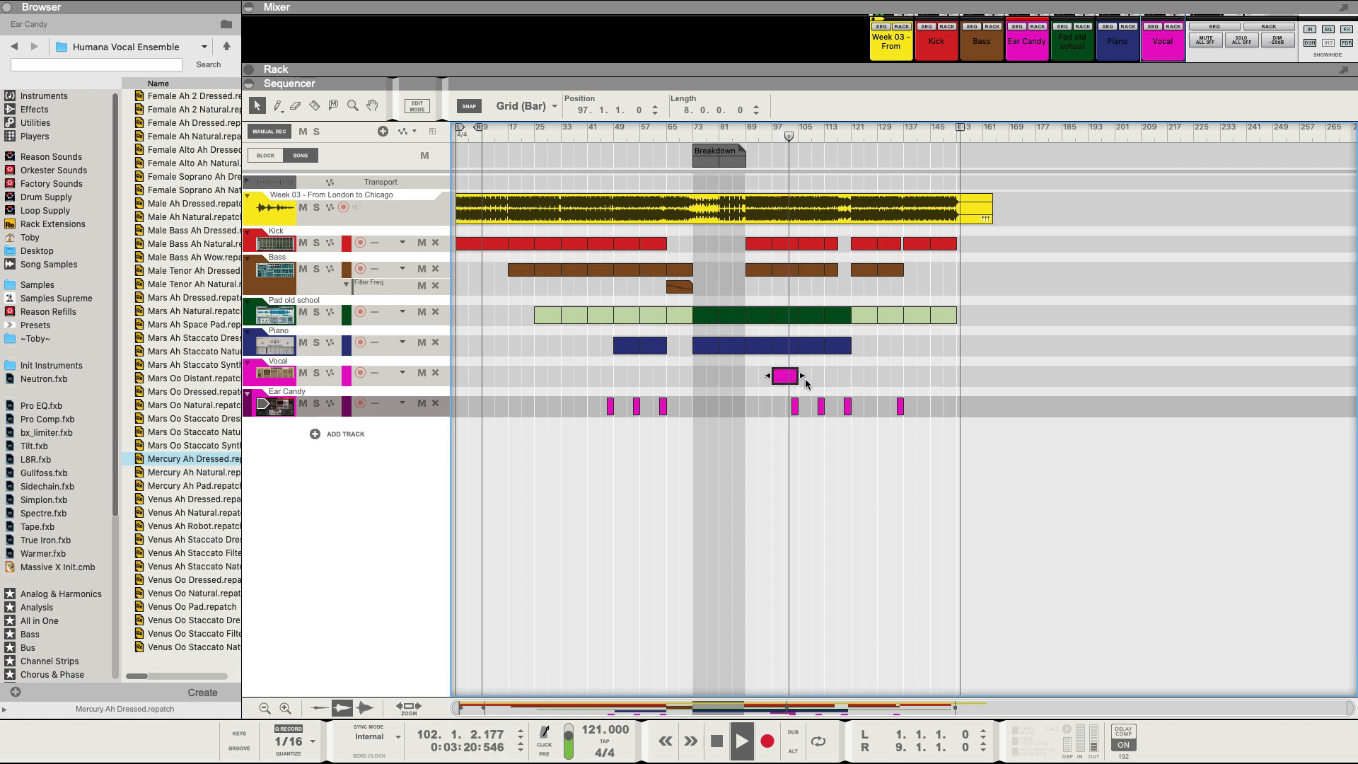
{"action": "left_click", "coordinate": [807, 138]}
{"action": "left_click", "coordinate": [836, 135]}
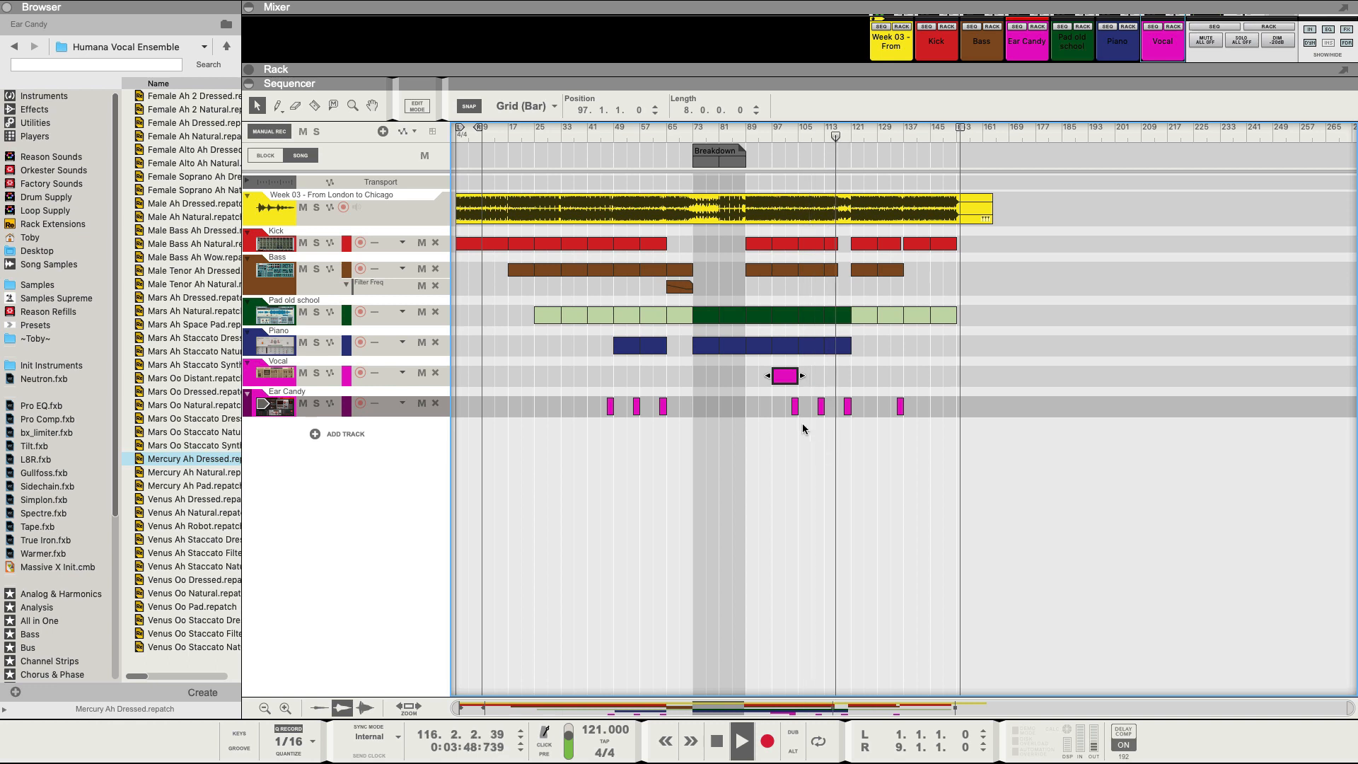
{"action": "key", "text": "ctrl+d"}
{"action": "key", "text": "ctrl+d"}
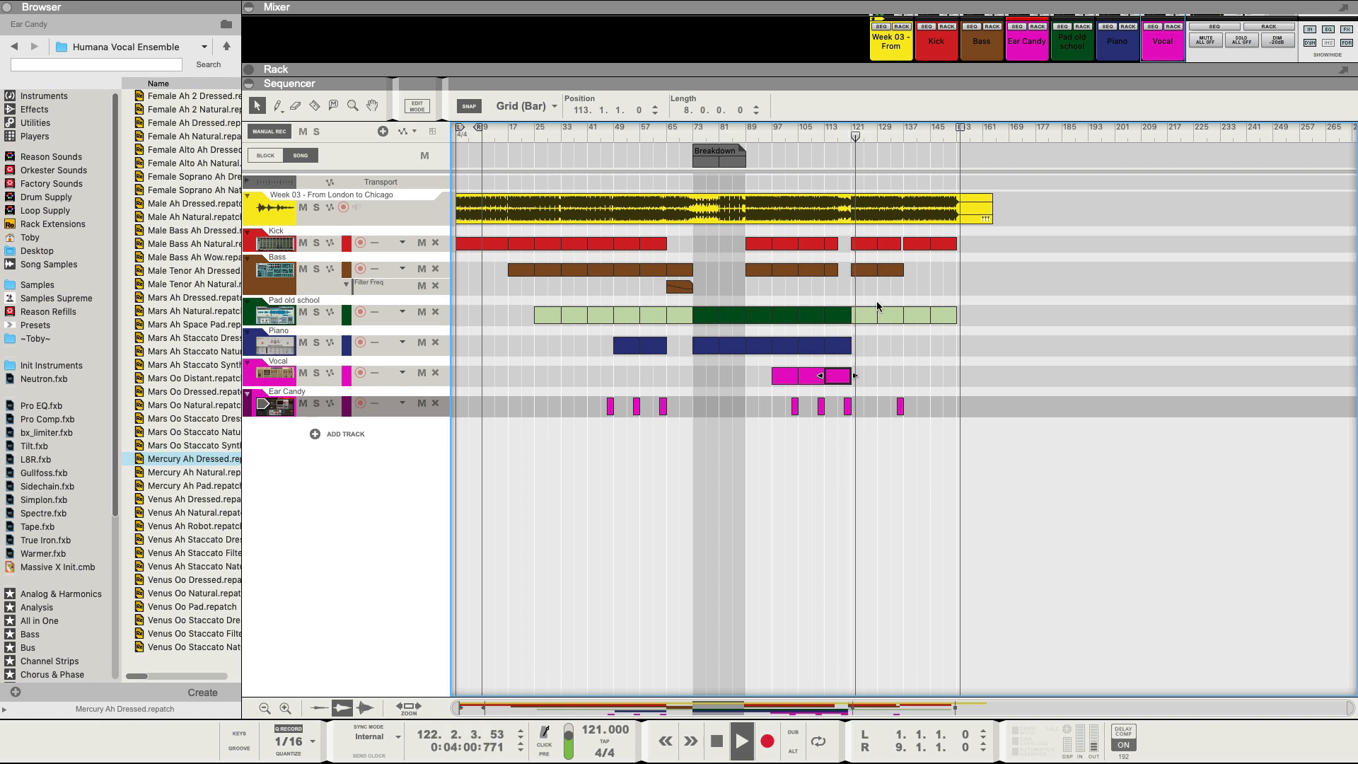
{"action": "key", "text": "ctrl+d"}
{"action": "left_click", "coordinate": [889, 134]}
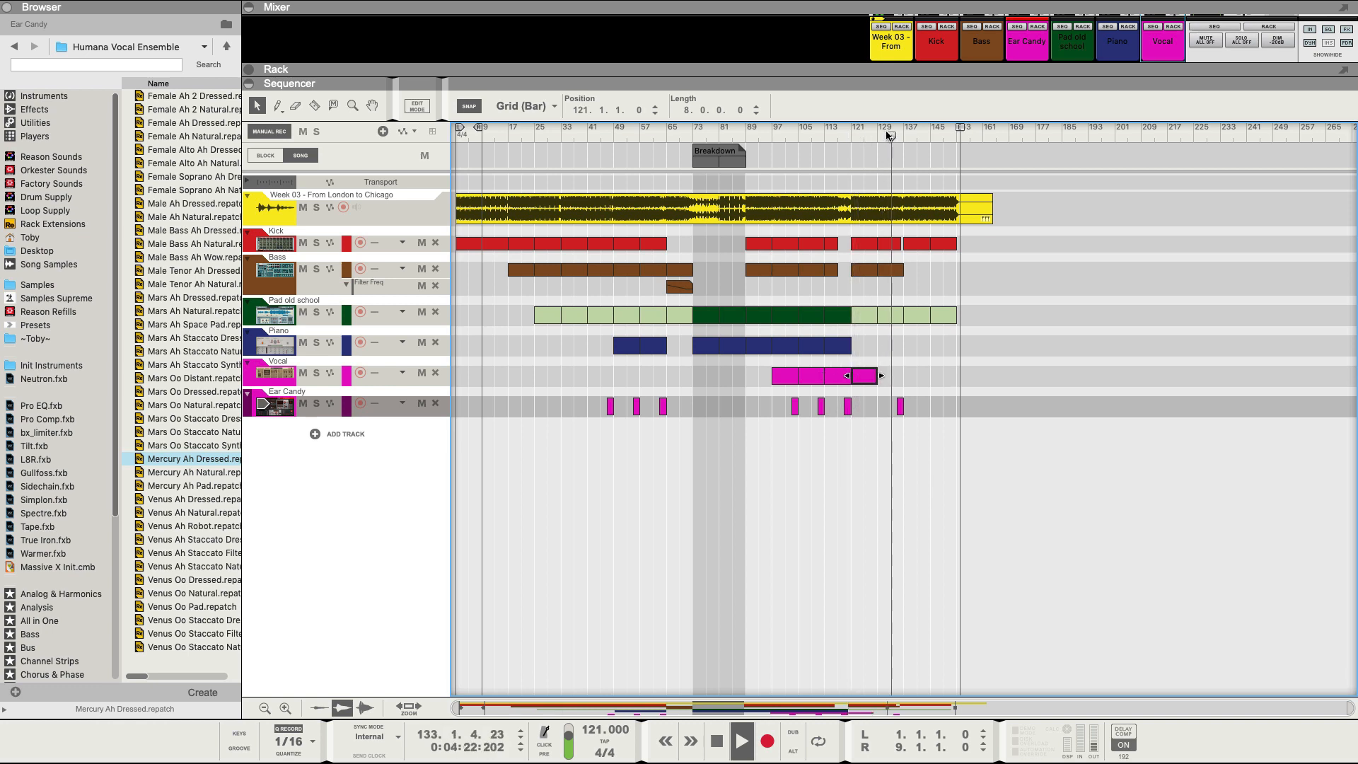
{"action": "key", "text": "ctrl+d"}
{"action": "left_click", "coordinate": [917, 135]}
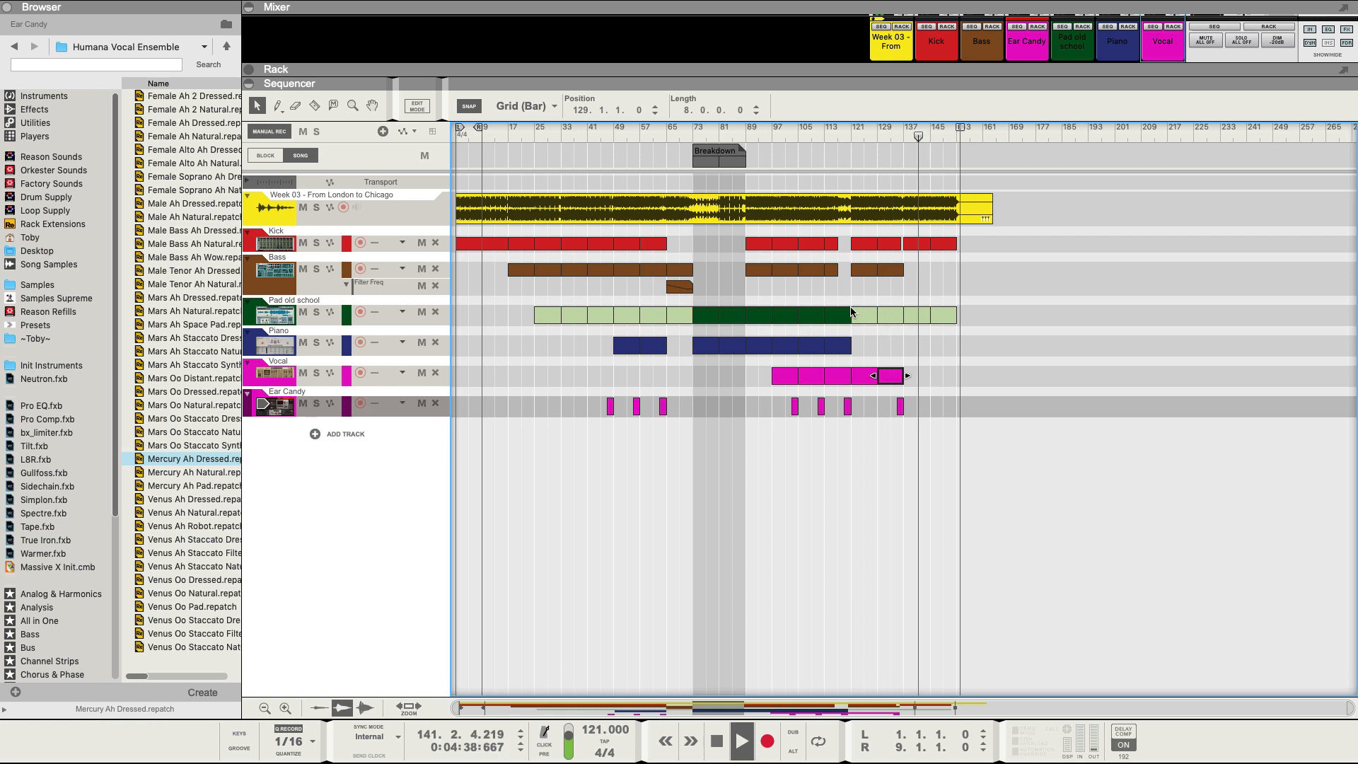
Copy Vocal clips into the bars before the Breakdown, up to bar 73.
{"action": "left_click", "coordinate": [537, 131]}
{"action": "left_click", "coordinate": [564, 135]}
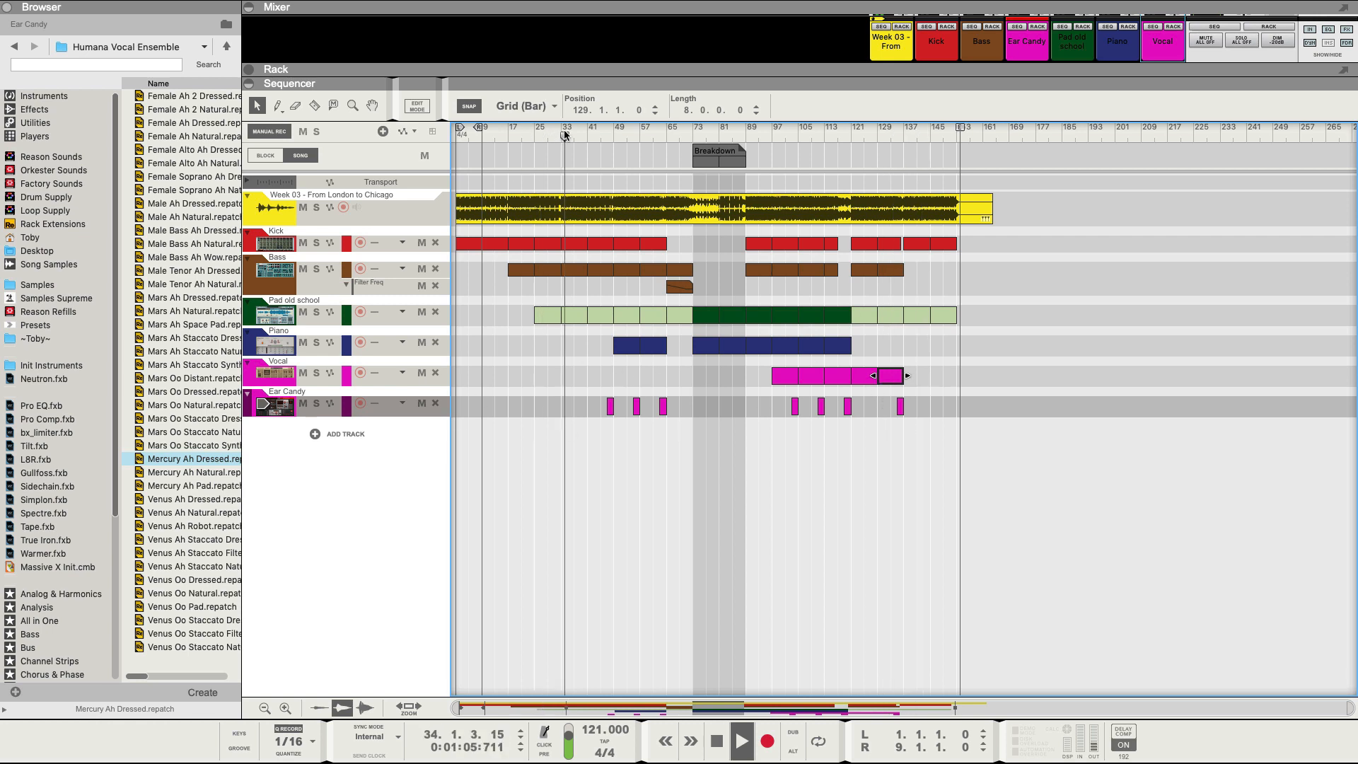
{"action": "left_click", "coordinate": [599, 130]}
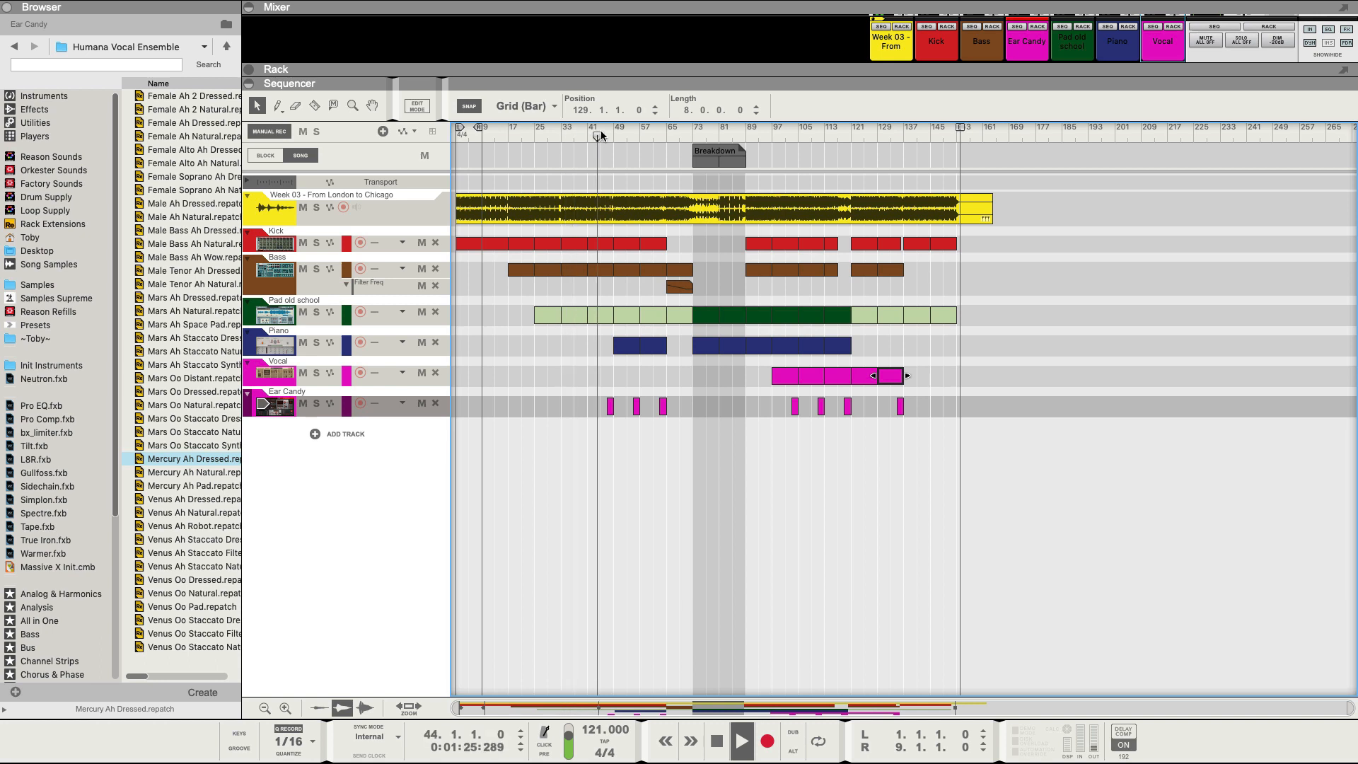
{"action": "left_click_drag", "start_coordinate": [792, 375], "coordinate": [644, 377]}
{"action": "left_click", "coordinate": [647, 135]}
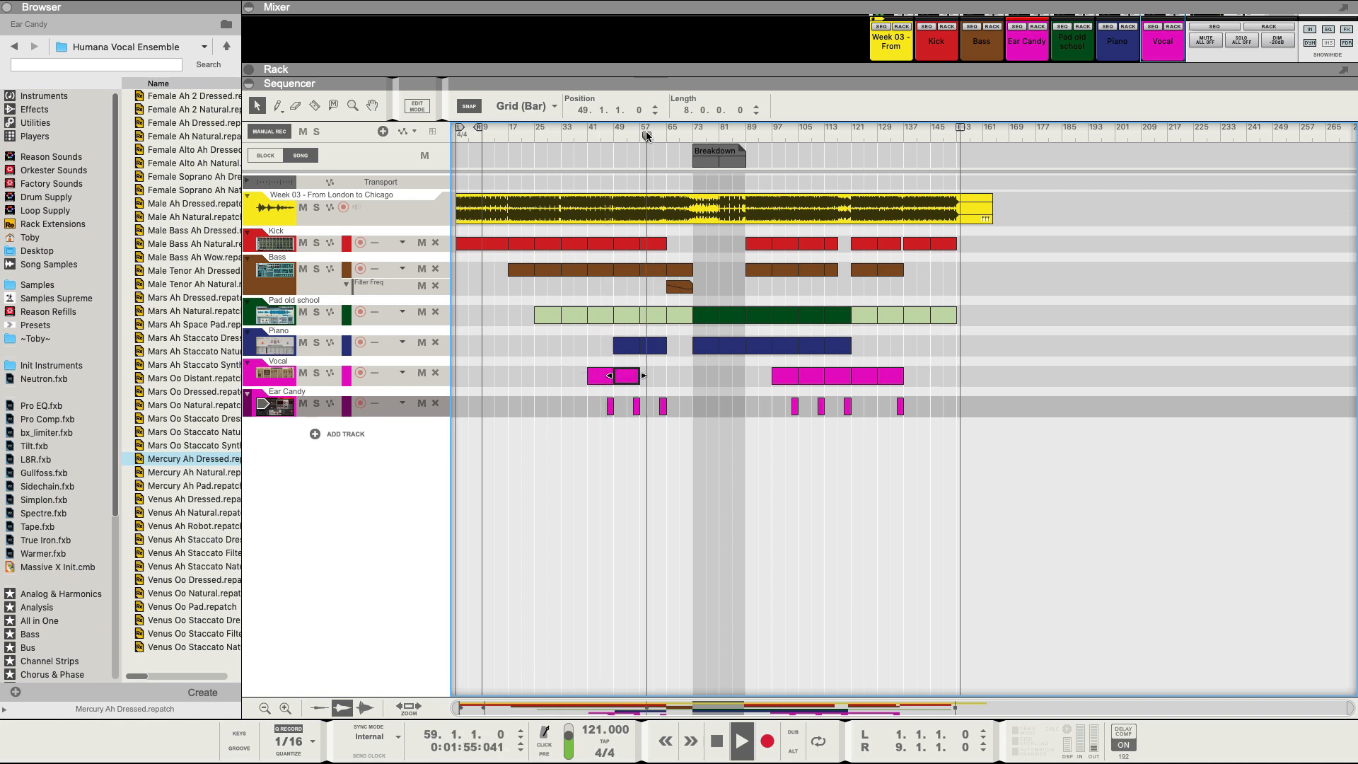
{"action": "left_click_drag", "start_coordinate": [647, 136], "coordinate": [697, 135]}
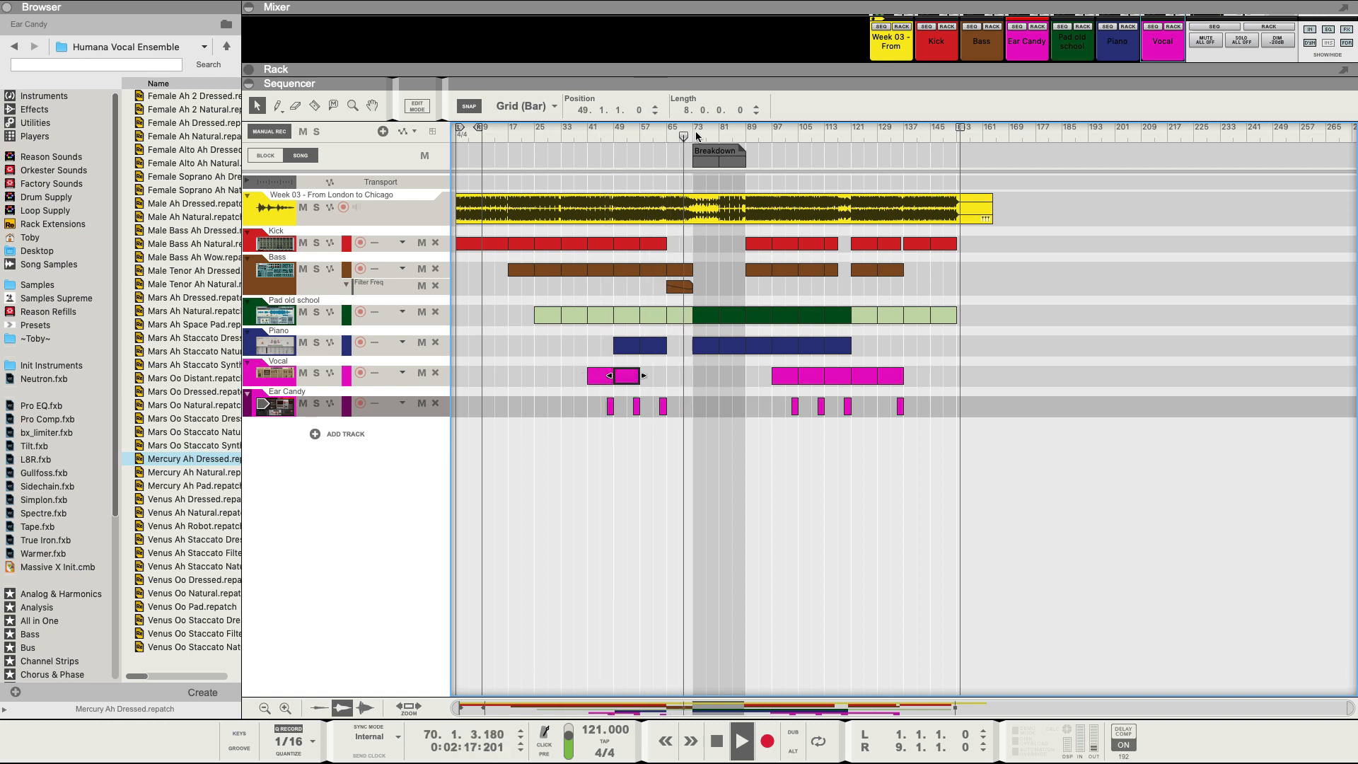
{"action": "left_click_drag", "start_coordinate": [627, 379], "coordinate": [688, 389]}
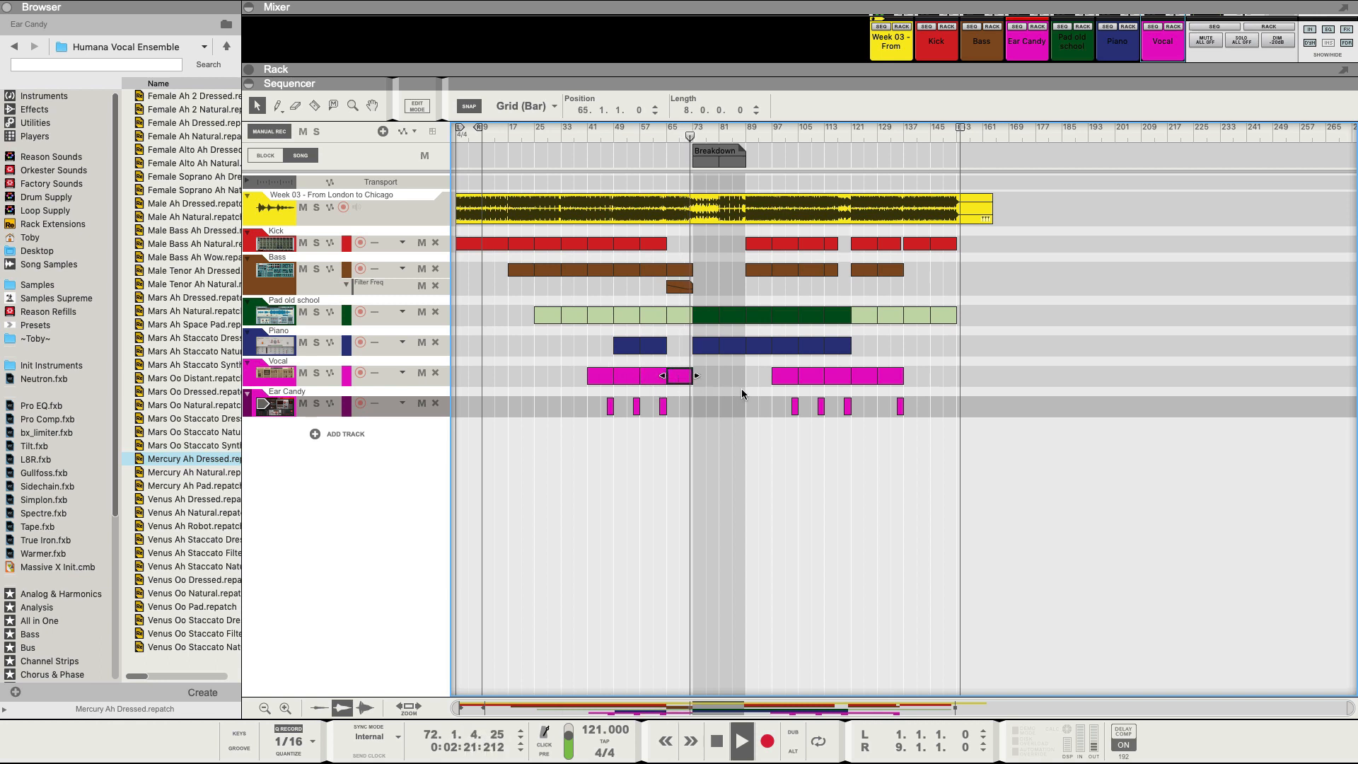
{"action": "left_click", "coordinate": [276, 381]}
Draw a Filter Cutoff automation clip on the Vocal track at bar 65.
{"action": "left_click", "coordinate": [1172, 27]}
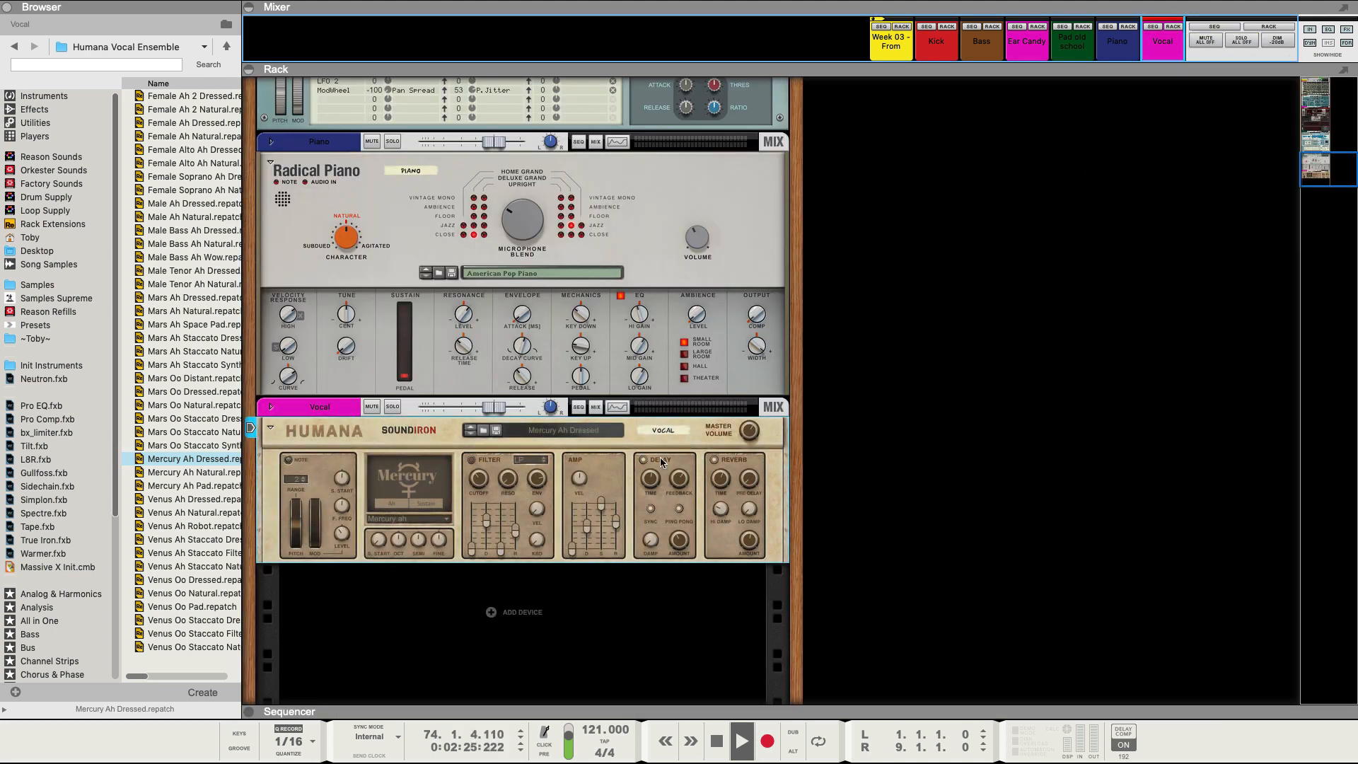
{"action": "key", "text": "F7"}
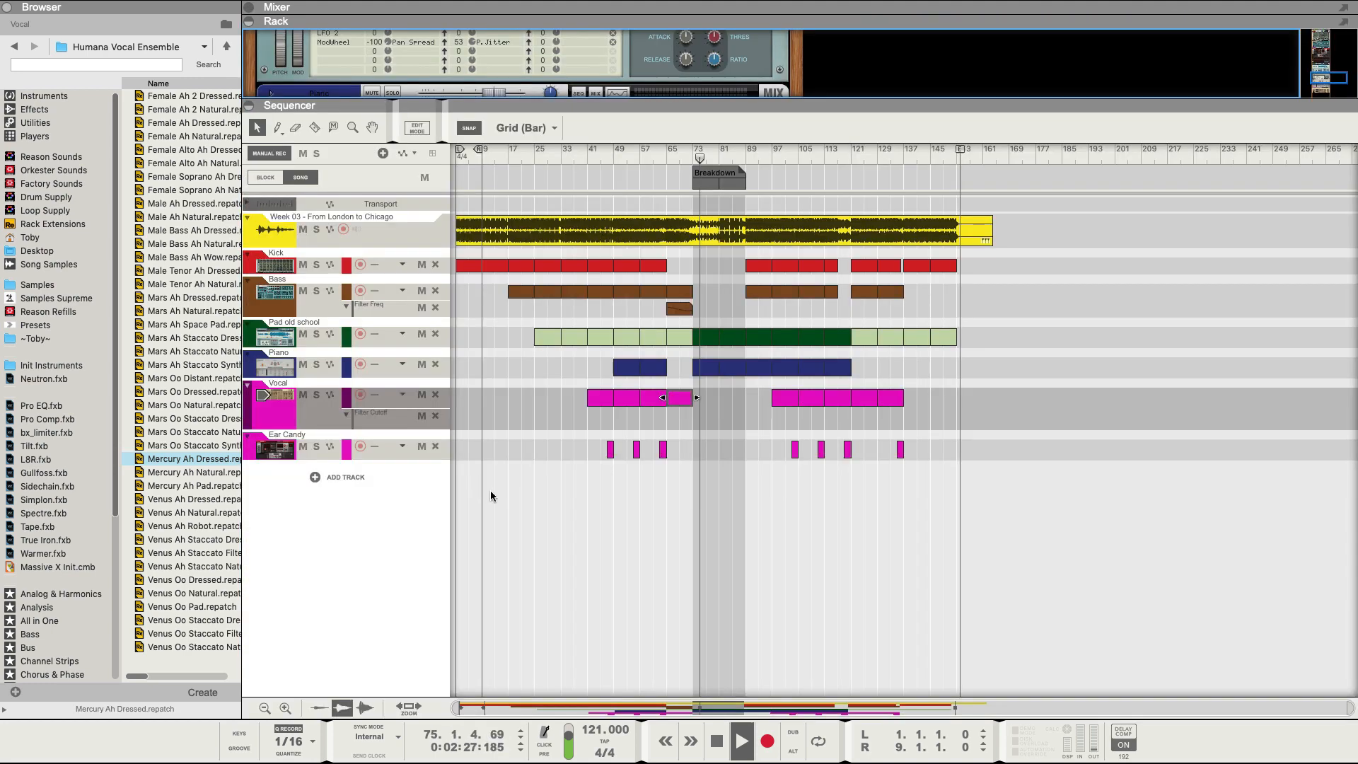
{"action": "left_click_drag", "start_coordinate": [667, 420], "coordinate": [690, 417]}
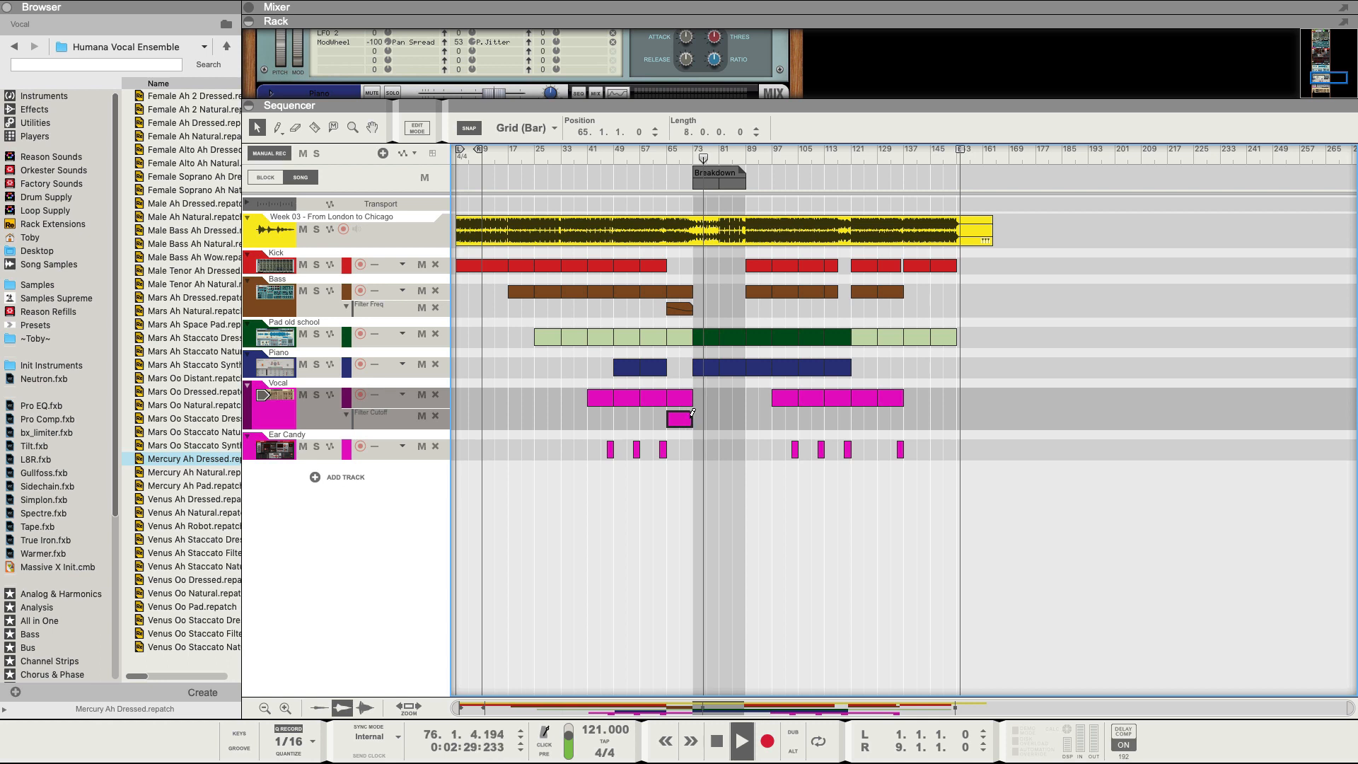
Add and drag the Filter Cutoff automation points into a ramp, one point near 5.57 kHz.
{"action": "double_click", "coordinate": [673, 421]}
{"action": "double_click", "coordinate": [668, 443]}
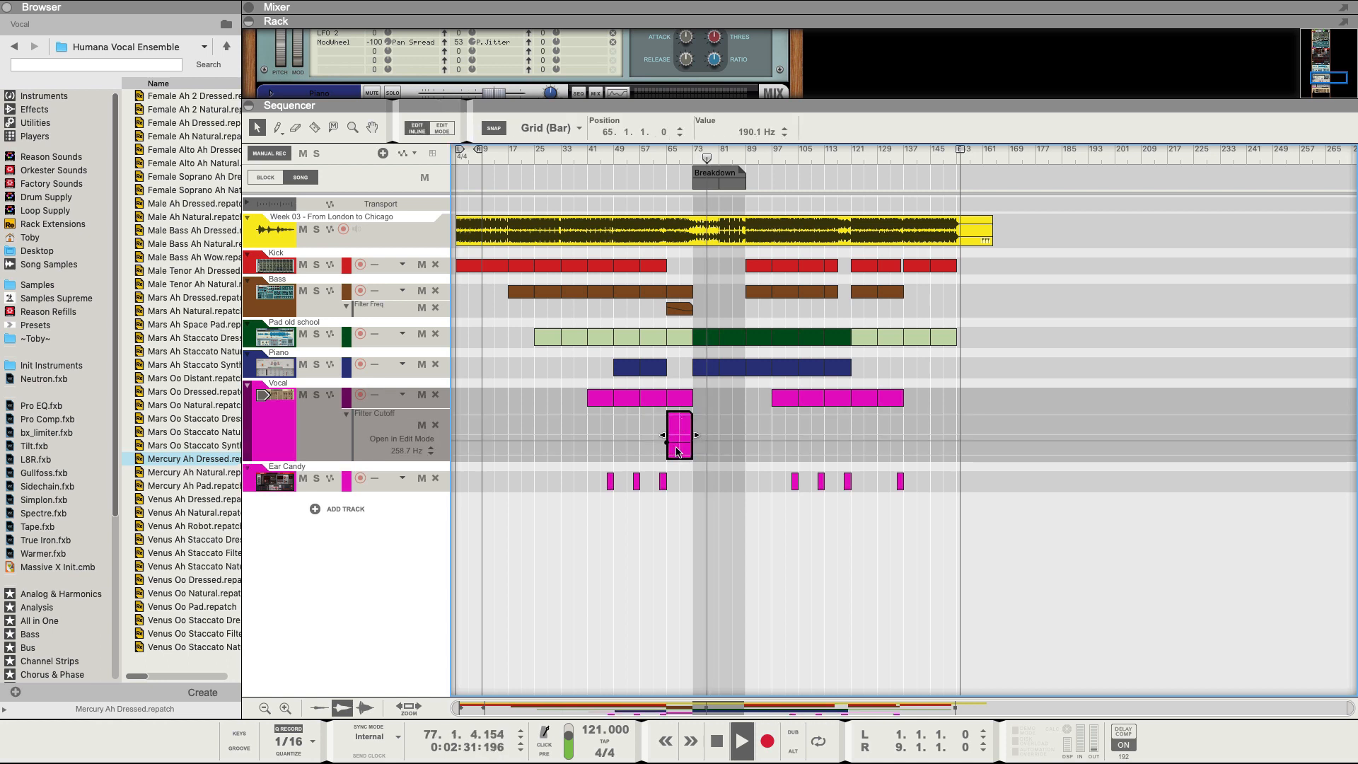
{"action": "double_click", "coordinate": [687, 455]}
{"action": "left_click_drag", "start_coordinate": [667, 442], "coordinate": [674, 422]}
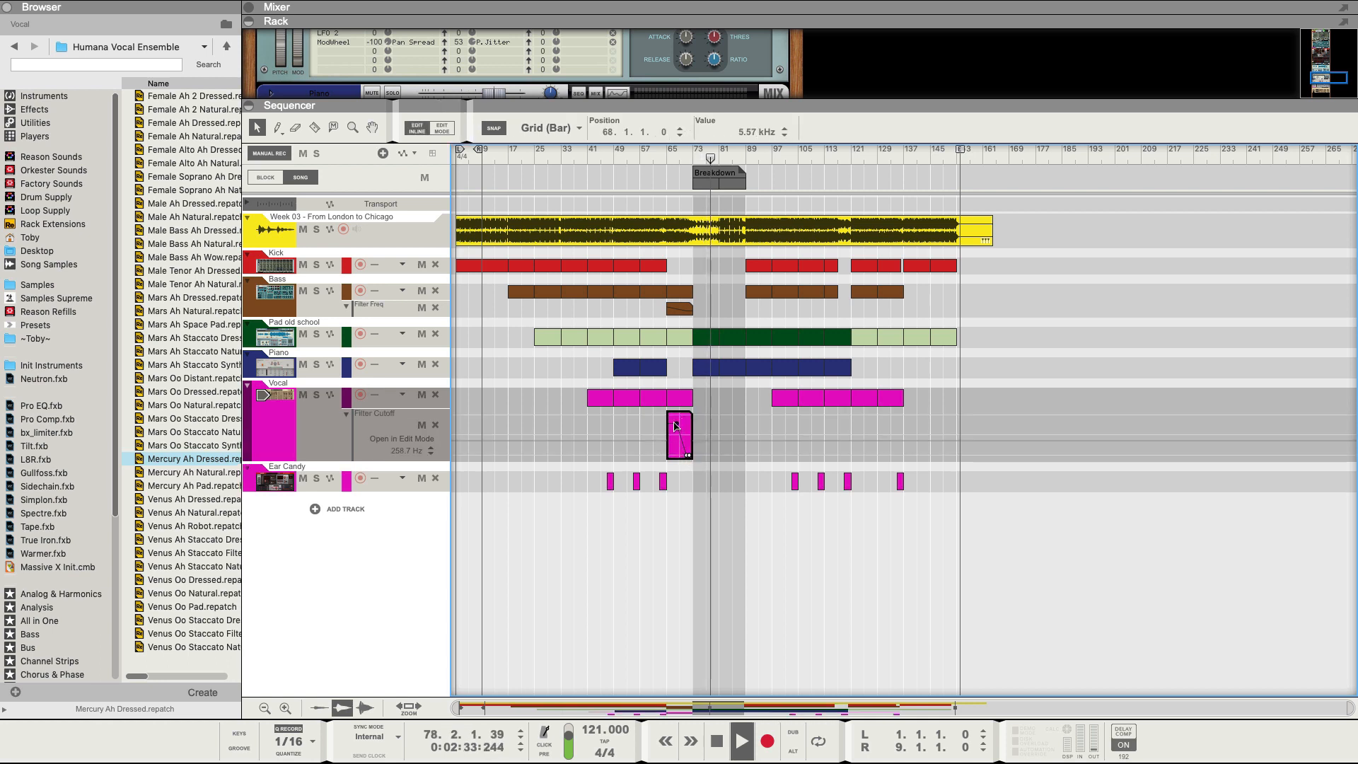
{"action": "left_click", "coordinate": [686, 455]}
{"action": "left_click", "coordinate": [299, 424]}
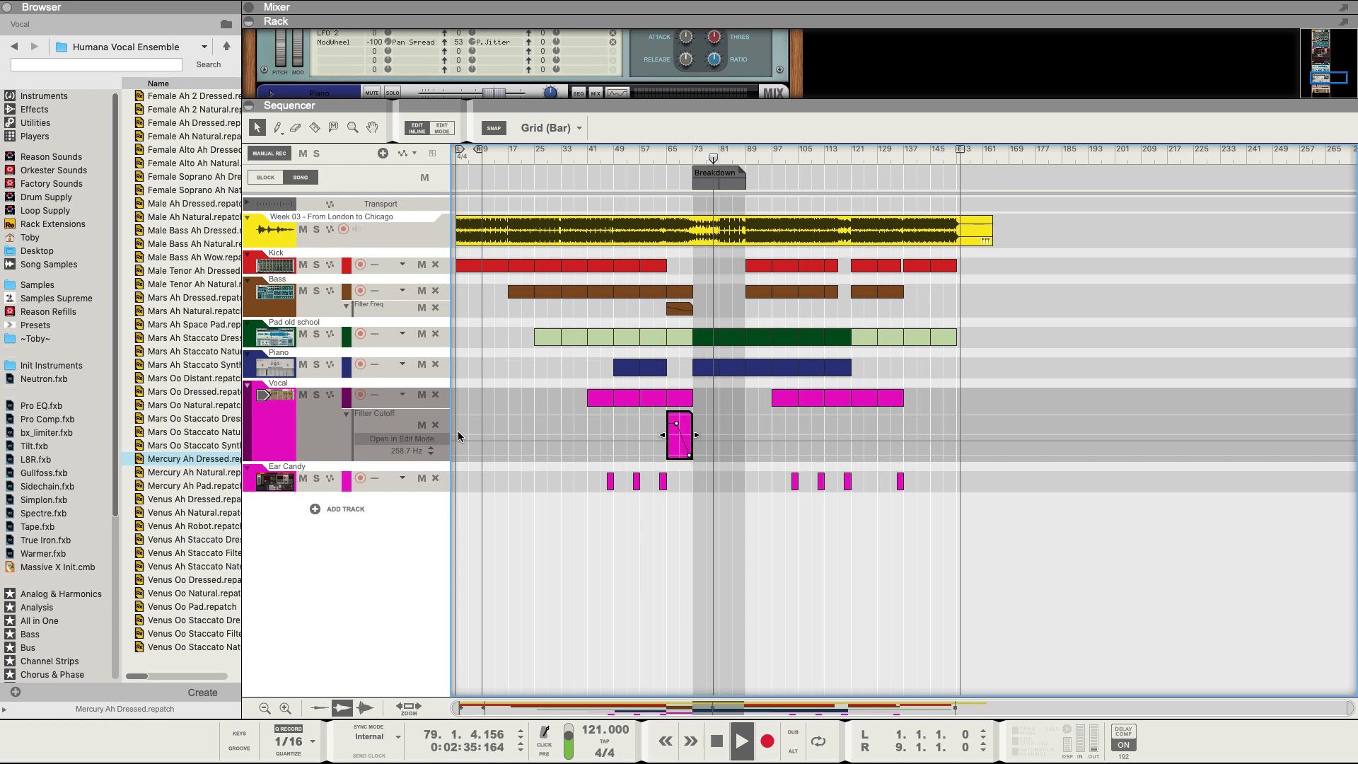
{"action": "left_click_drag", "start_coordinate": [676, 423], "coordinate": [669, 423]}
{"action": "left_click_drag", "start_coordinate": [381, 451], "coordinate": [382, 220]}
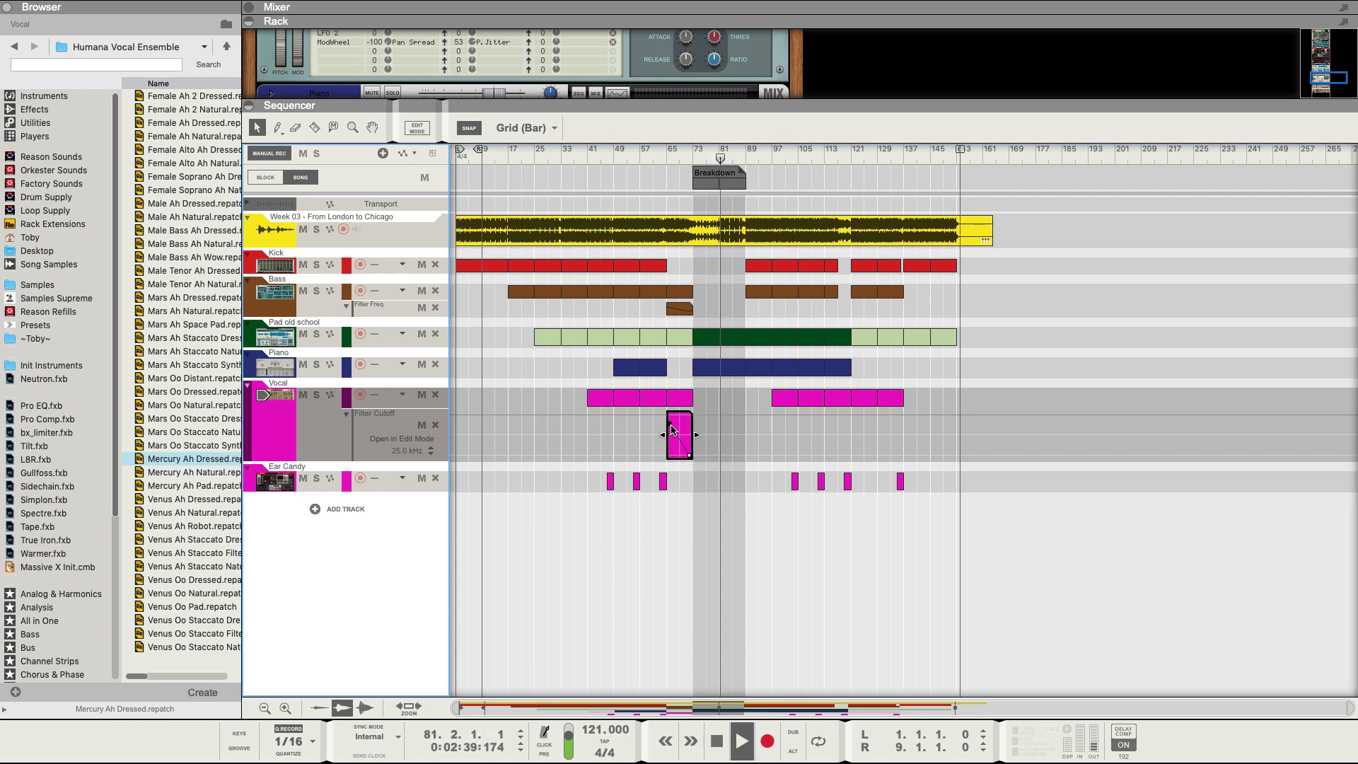
{"action": "left_click", "coordinate": [669, 424]}
{"action": "left_click_drag", "start_coordinate": [669, 423], "coordinate": [667, 411]}
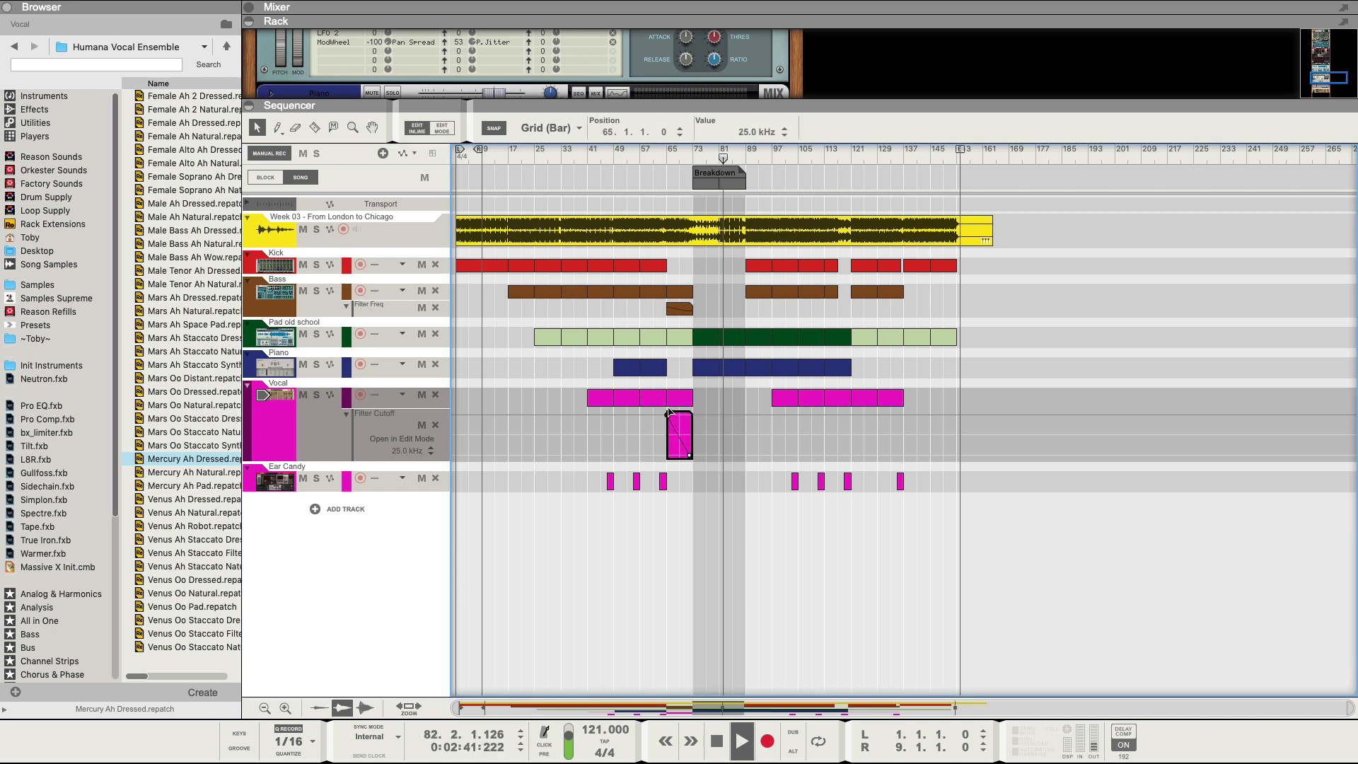
Close inline editing of the automation clip and stop playback.
{"action": "left_click", "coordinate": [553, 363]}
{"action": "left_click", "coordinate": [554, 365]}
{"action": "key", "text": "space"}
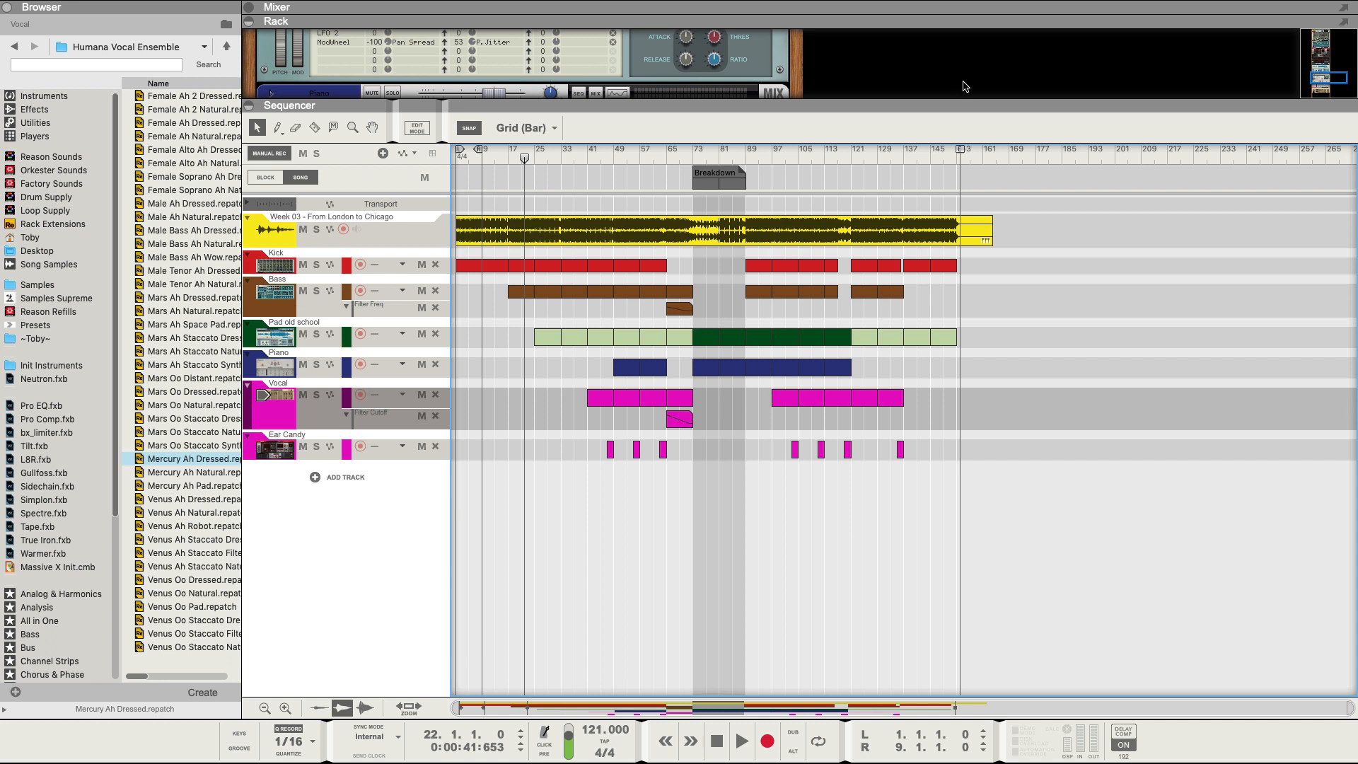
Play the song from bar 119, then stop it.
{"action": "left_click", "coordinate": [844, 156]}
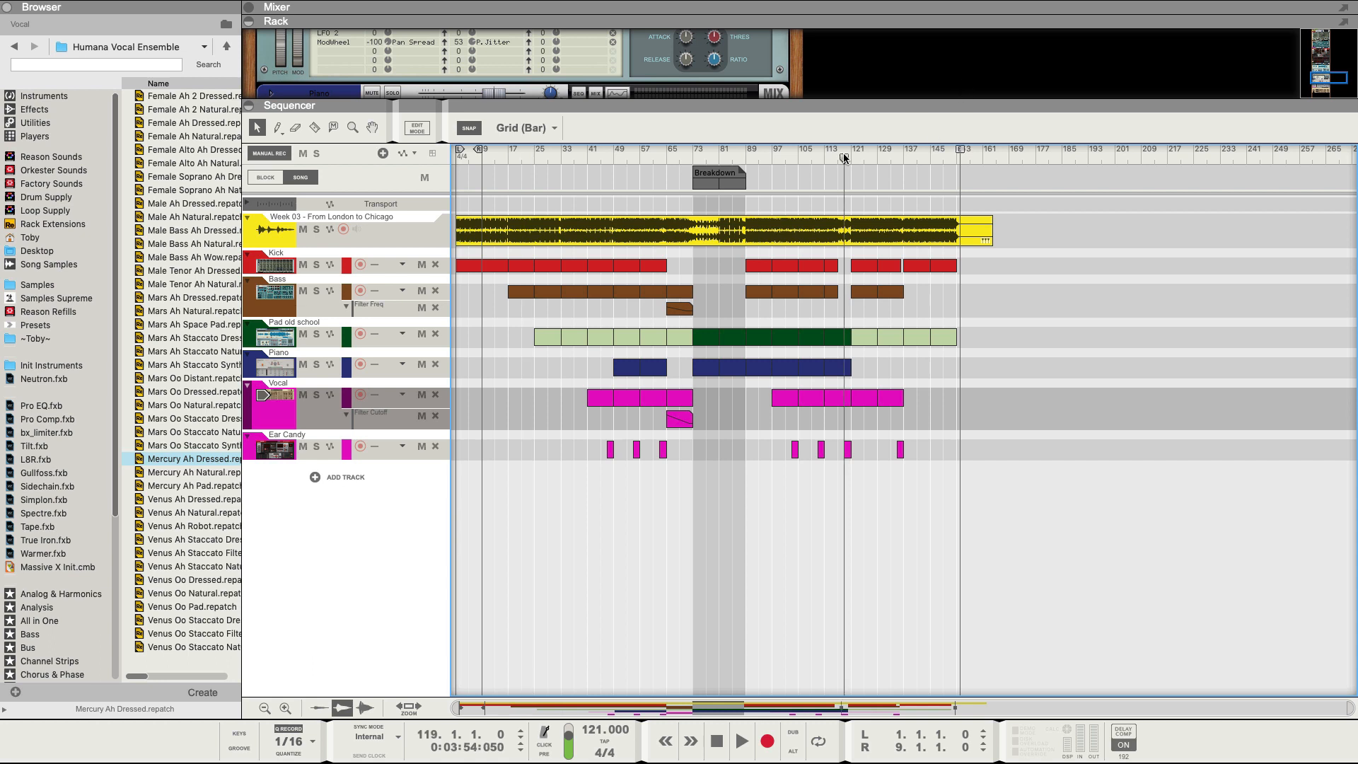
{"action": "key", "text": "space"}
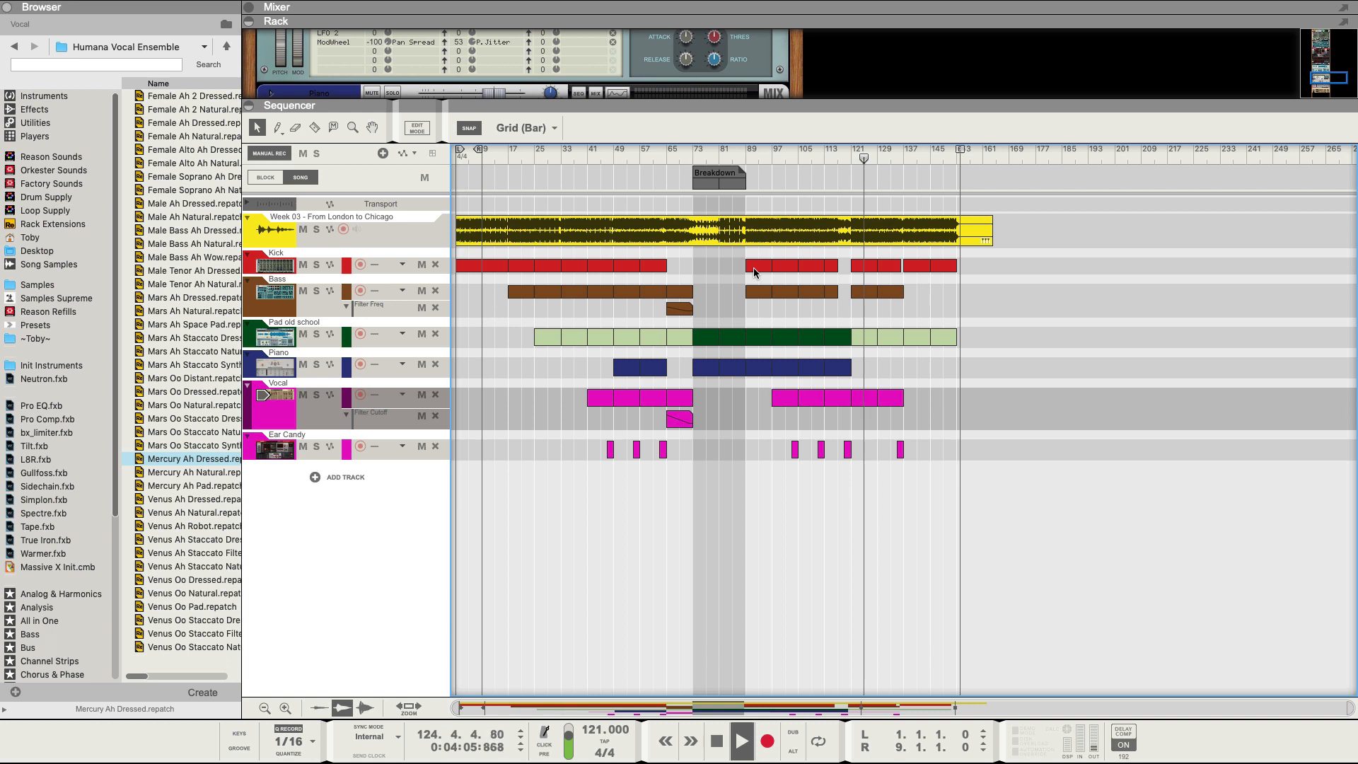
{"action": "key", "text": "space"}
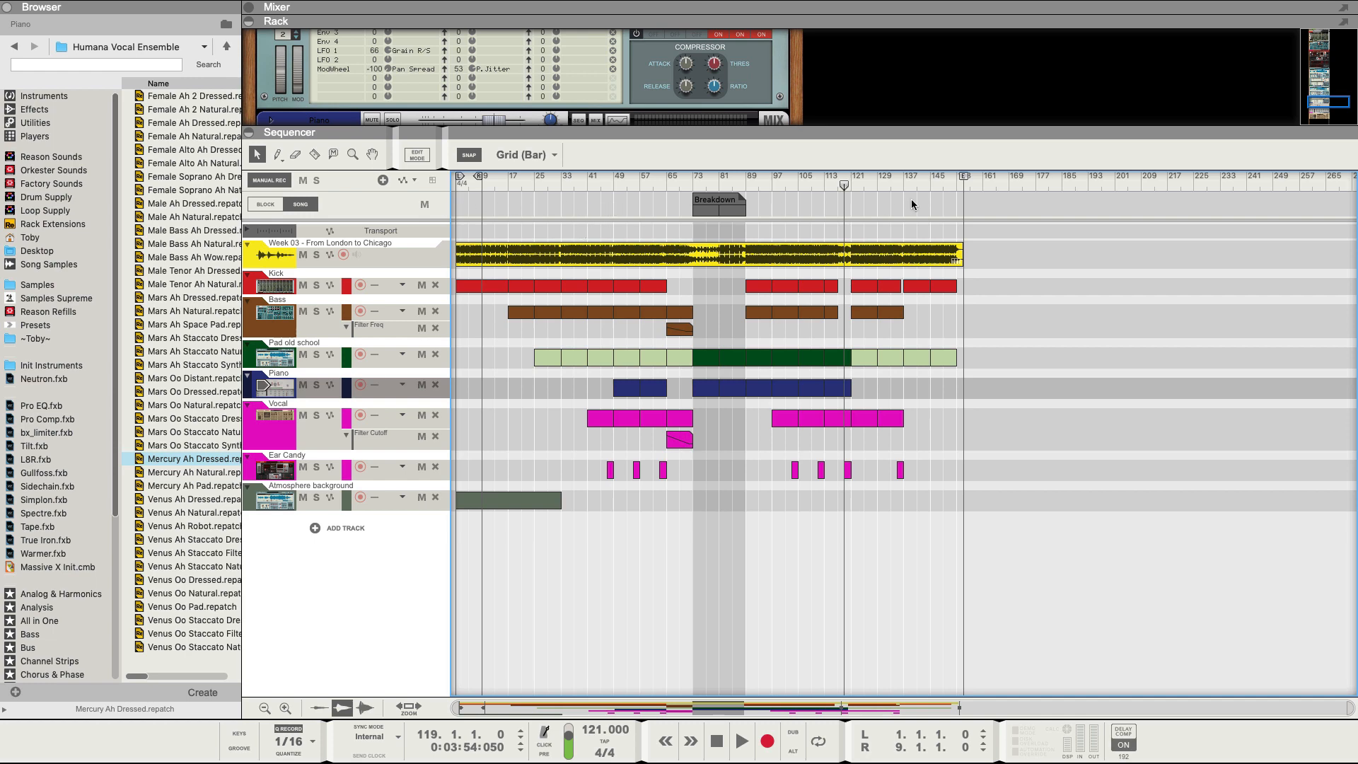
In Block mode, rename Block 02 to Intro and Block 03 to Outro.
{"action": "key", "text": "b"}
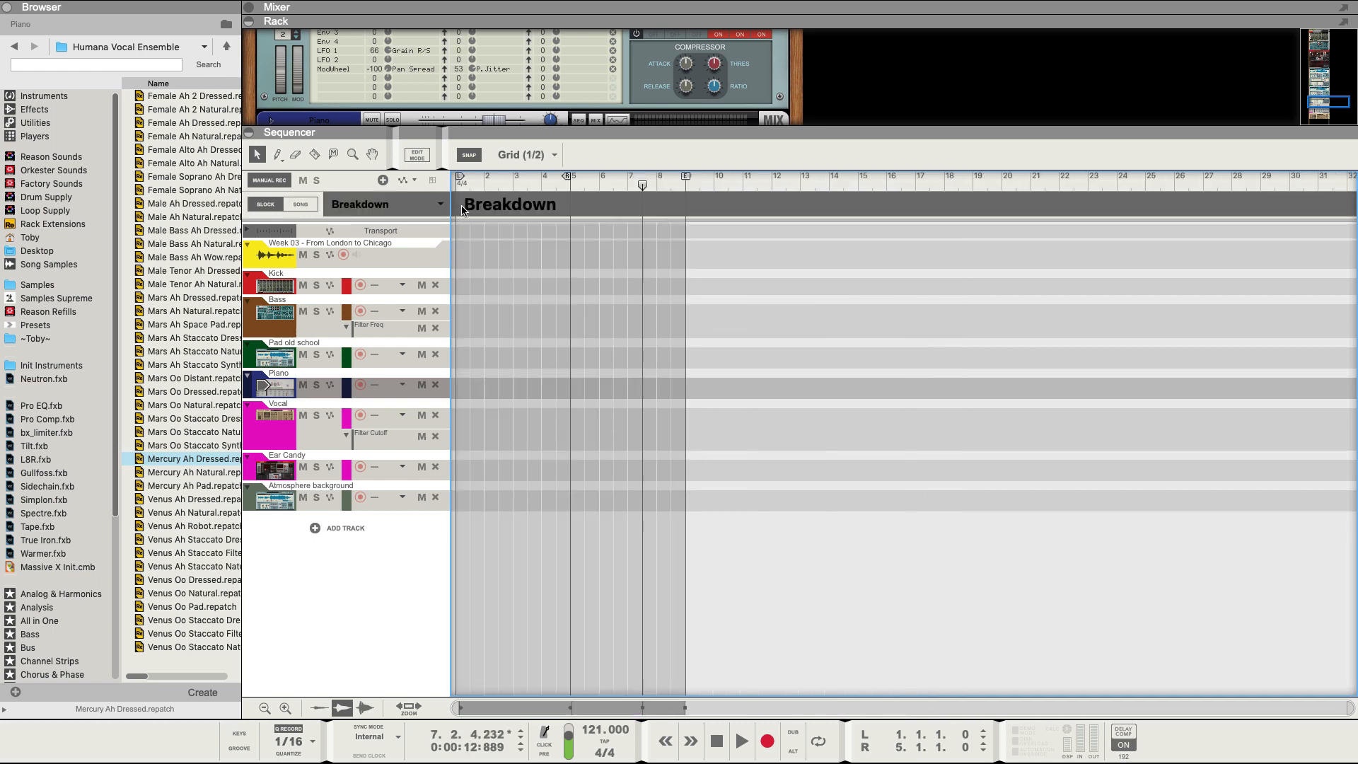
{"action": "left_click", "coordinate": [430, 205]}
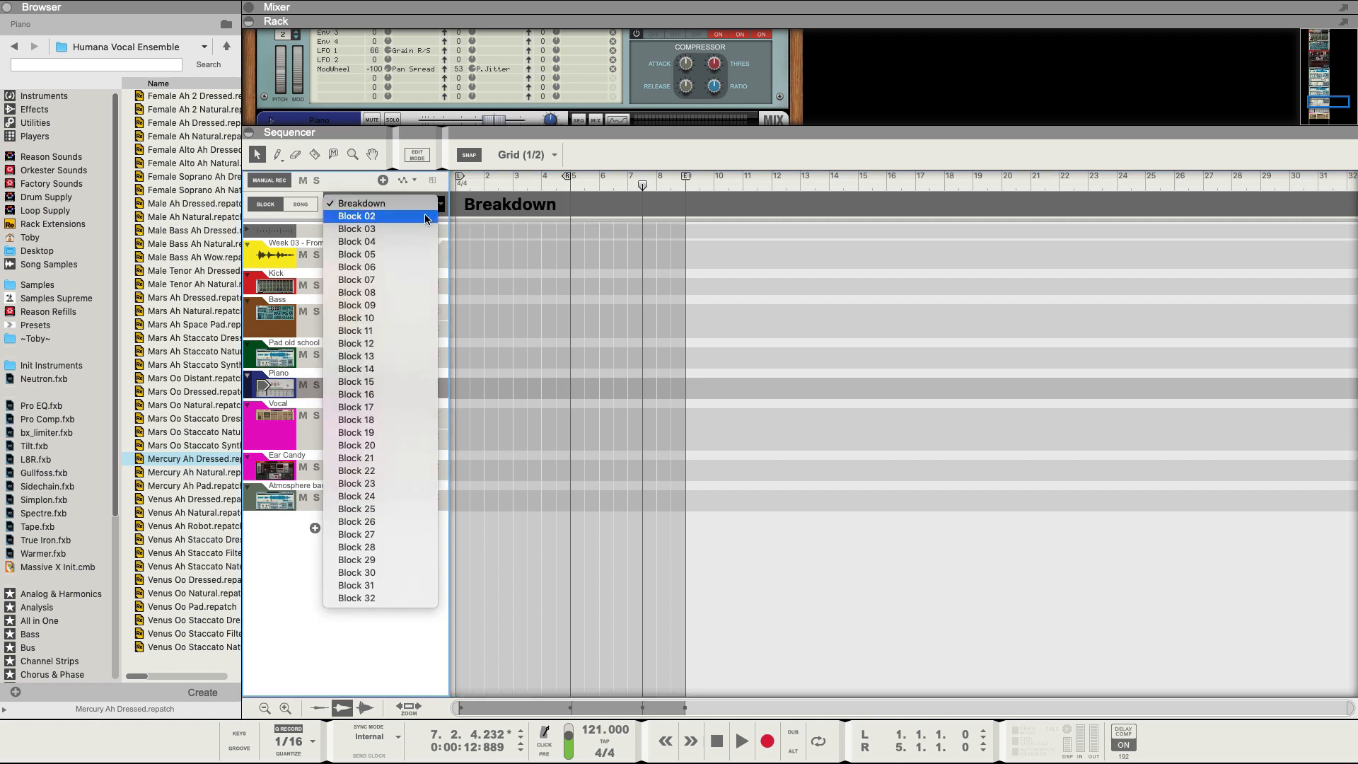
{"action": "left_click", "coordinate": [428, 217]}
{"action": "double_click", "coordinate": [492, 205]}
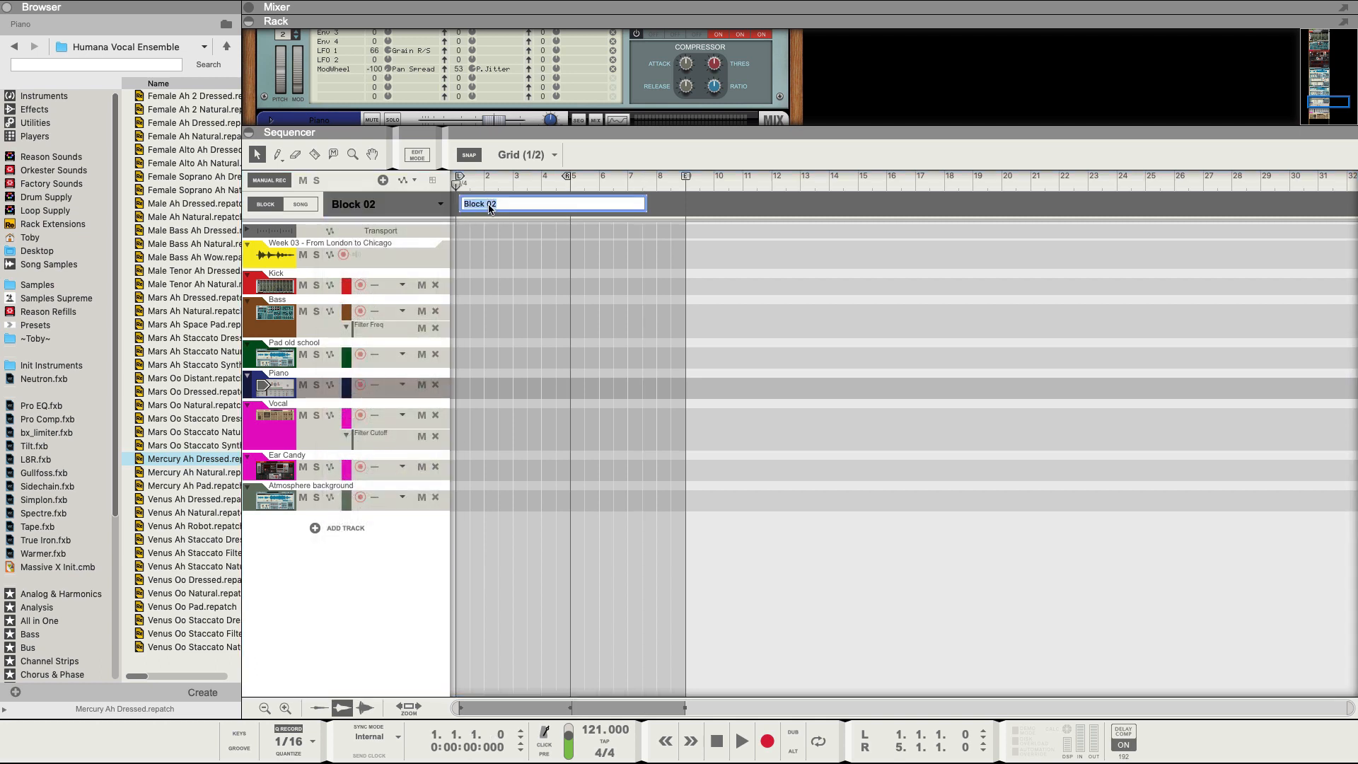
{"action": "type", "text": "Intro"}
{"action": "key", "text": "Return"}
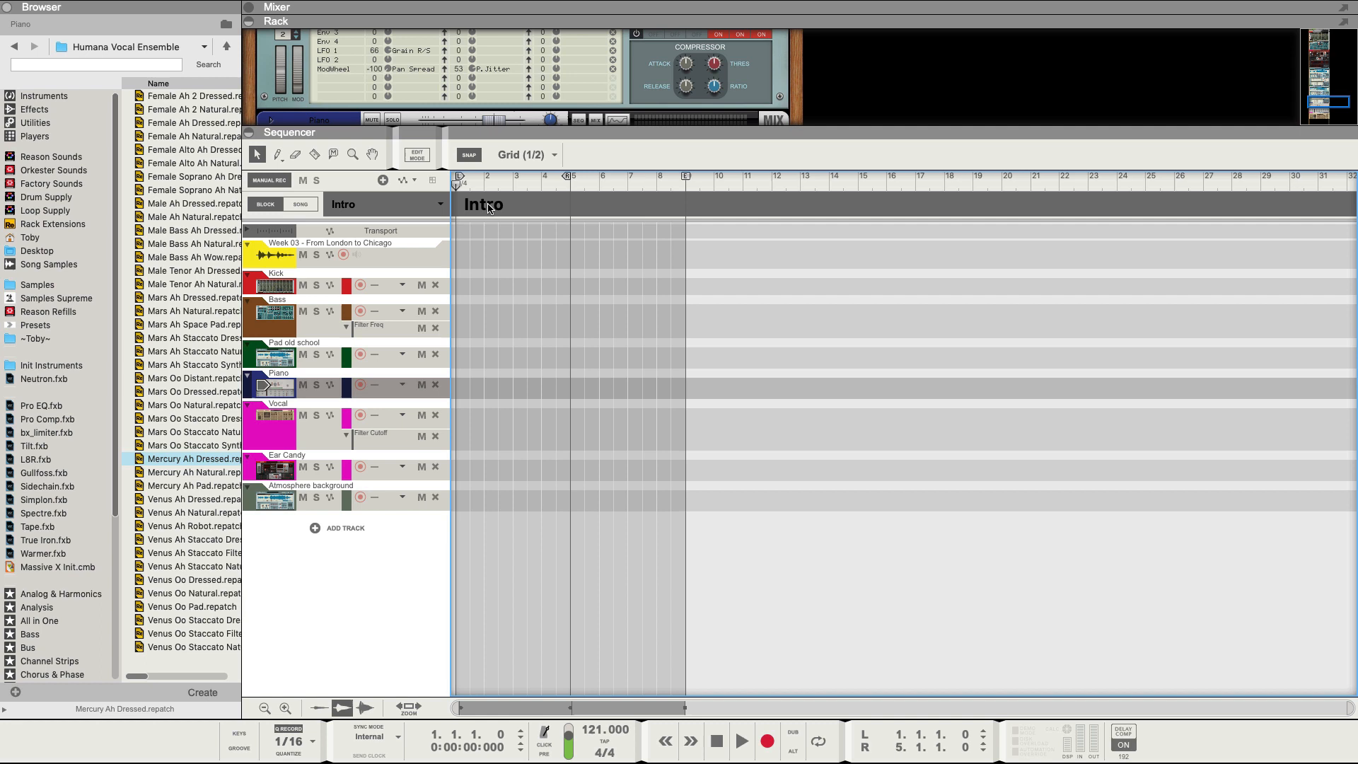
{"action": "left_click", "coordinate": [429, 206]}
{"action": "left_click", "coordinate": [418, 220]}
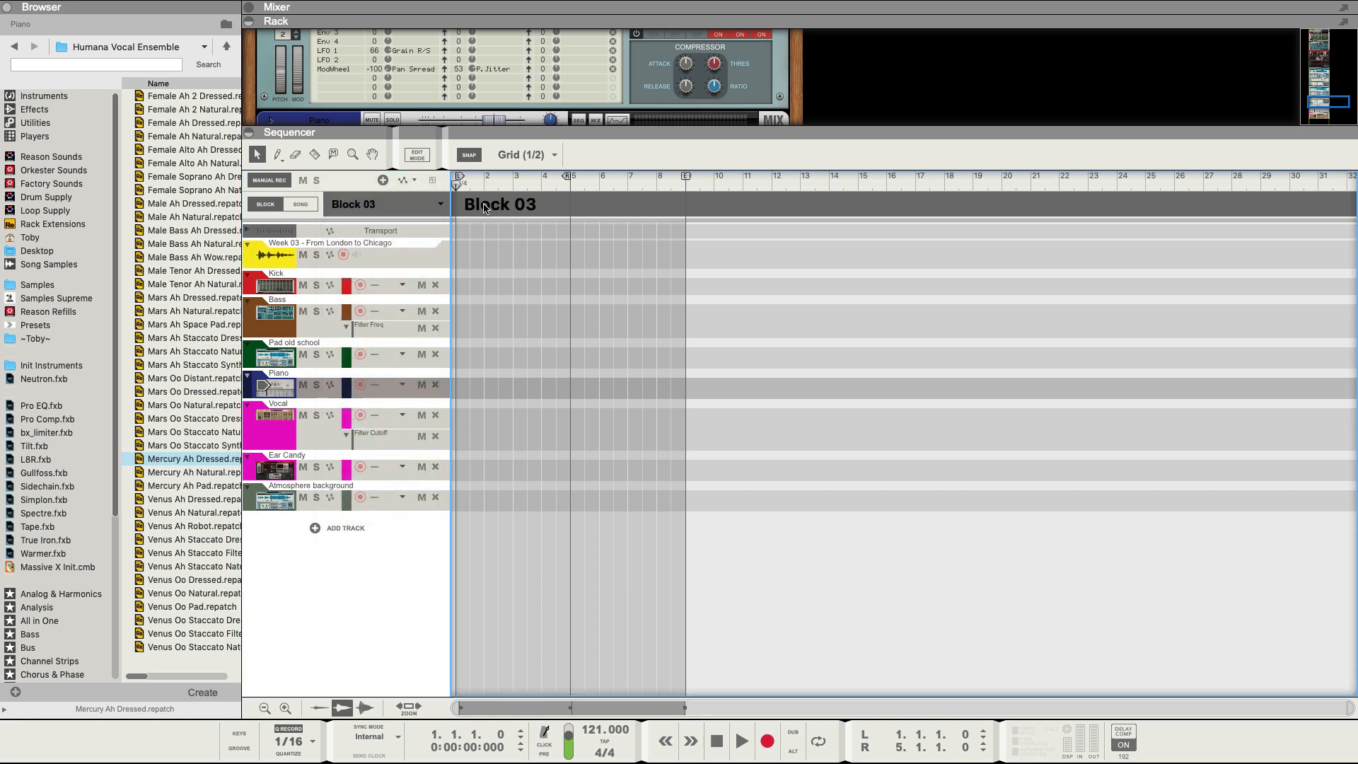
{"action": "double_click", "coordinate": [492, 204]}
{"action": "type", "text": "Outro"}
{"action": "key", "text": "Return"}
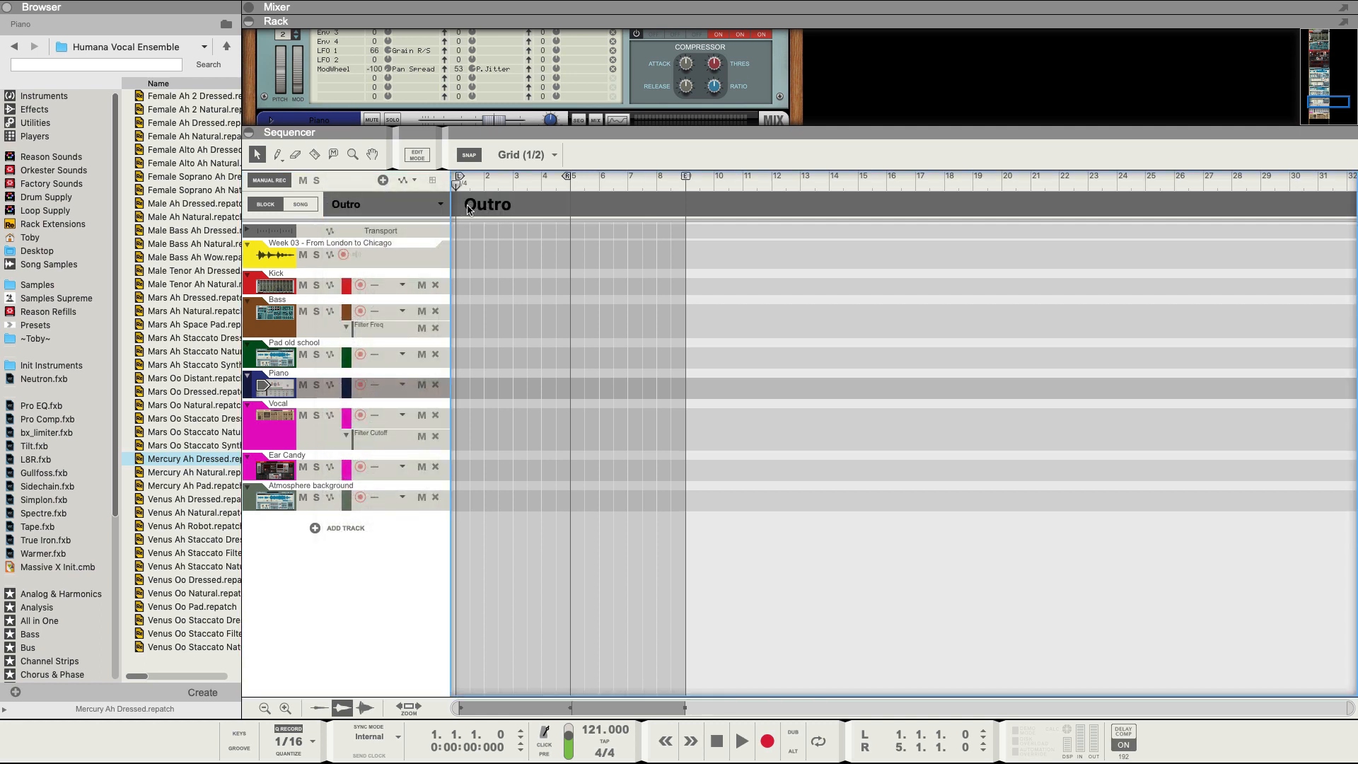
Rename Block 04 to Rise and Block 05 to Drop.
{"action": "left_click", "coordinate": [428, 204]}
{"action": "left_click", "coordinate": [382, 216]}
{"action": "double_click", "coordinate": [480, 206]}
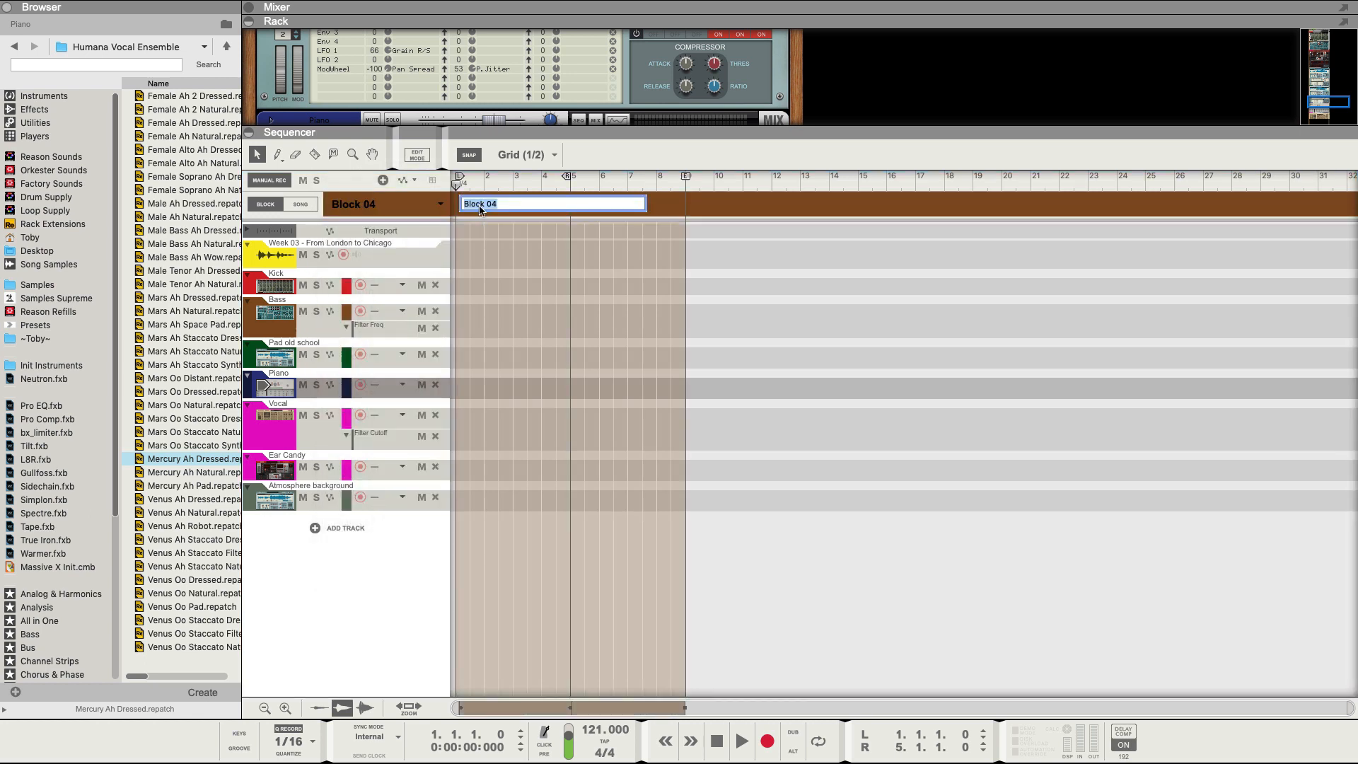
{"action": "type", "text": "Rise"}
{"action": "key", "text": "Return"}
{"action": "left_click", "coordinate": [428, 205]}
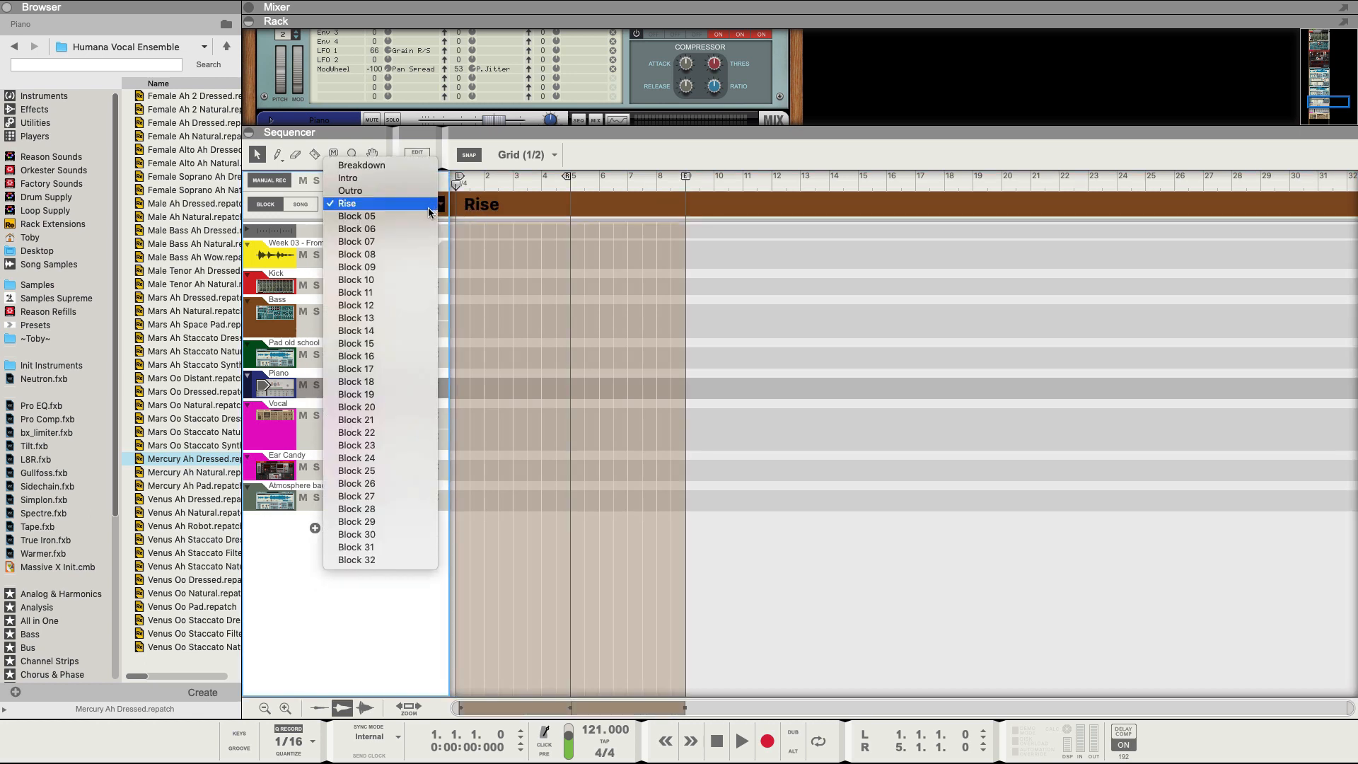
{"action": "left_click", "coordinate": [382, 217]}
{"action": "double_click", "coordinate": [475, 208]}
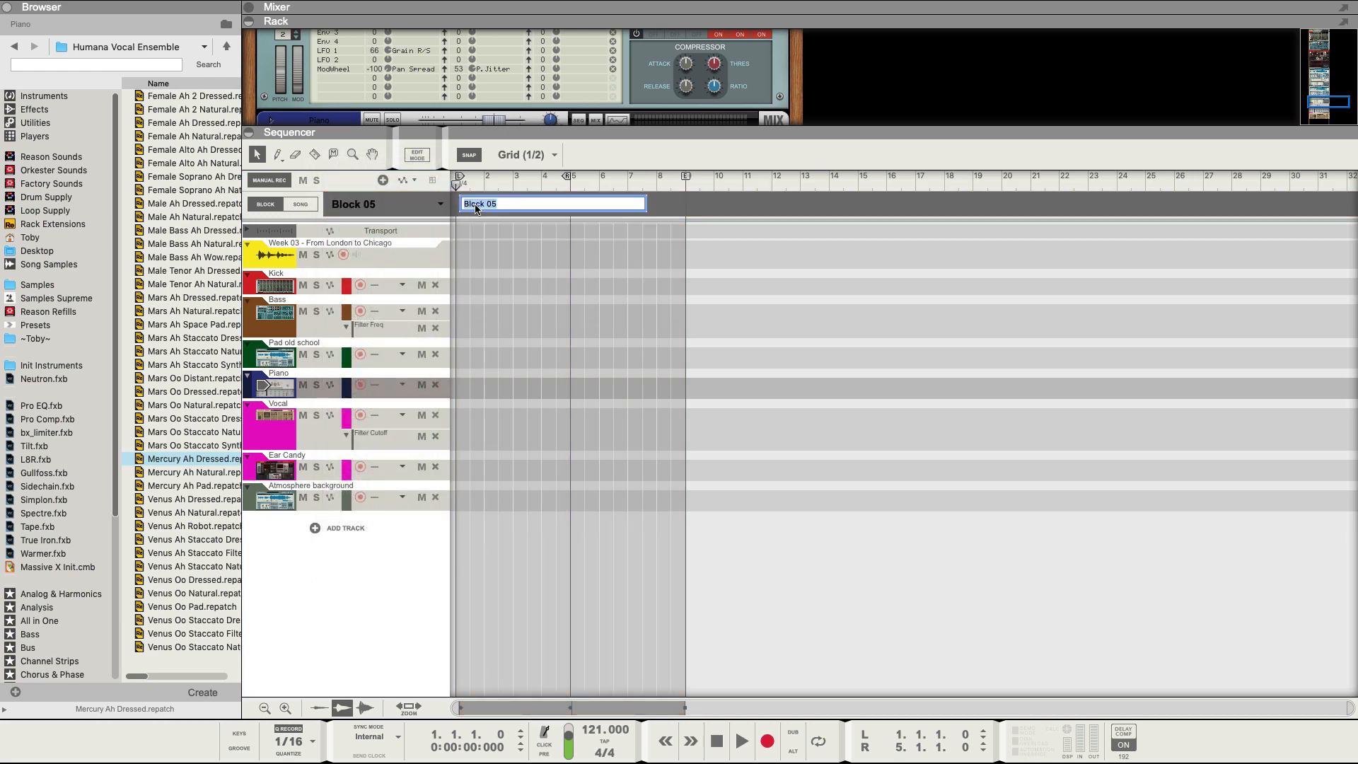
{"action": "type", "text": "Drop"}
{"action": "key", "text": "Return"}
Rename Block 06 to Fade and return to Song mode.
{"action": "left_click", "coordinate": [437, 205]}
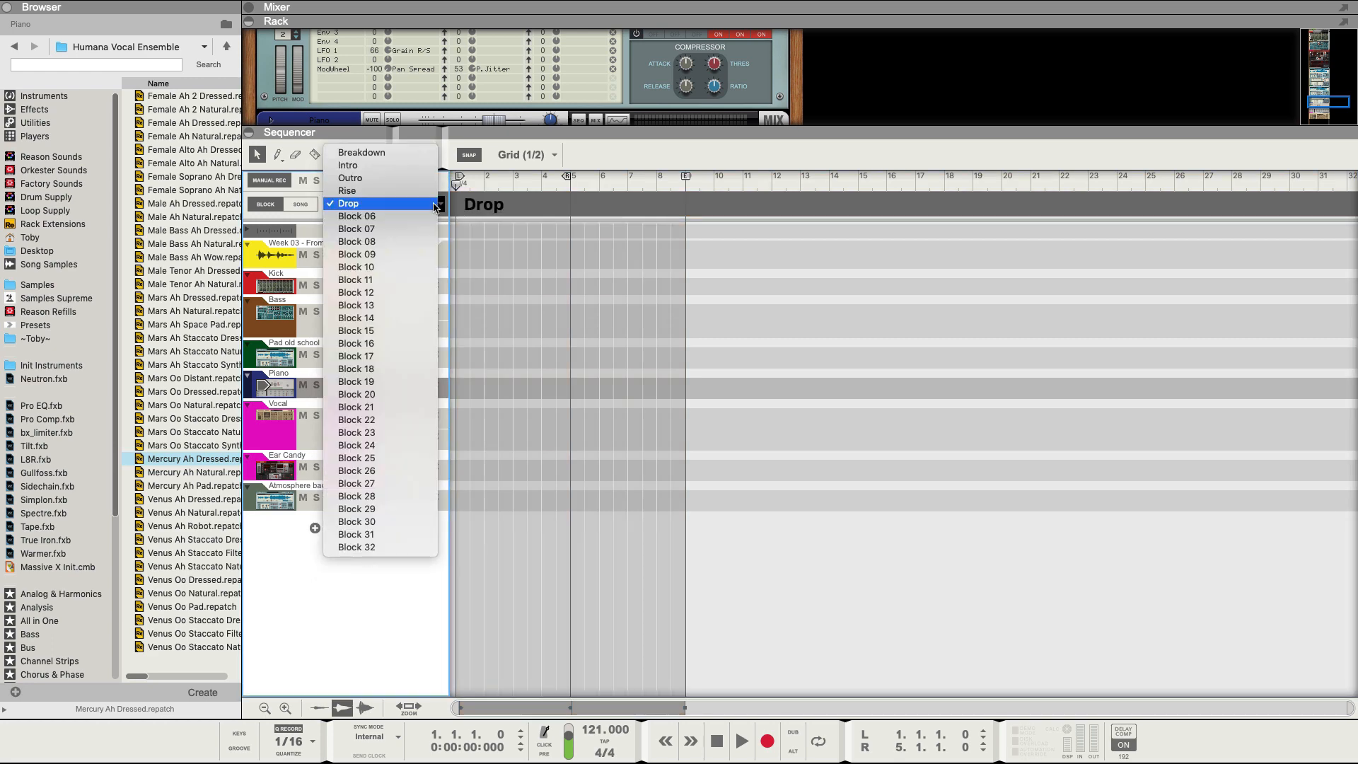
{"action": "left_click", "coordinate": [424, 216]}
{"action": "double_click", "coordinate": [479, 205]}
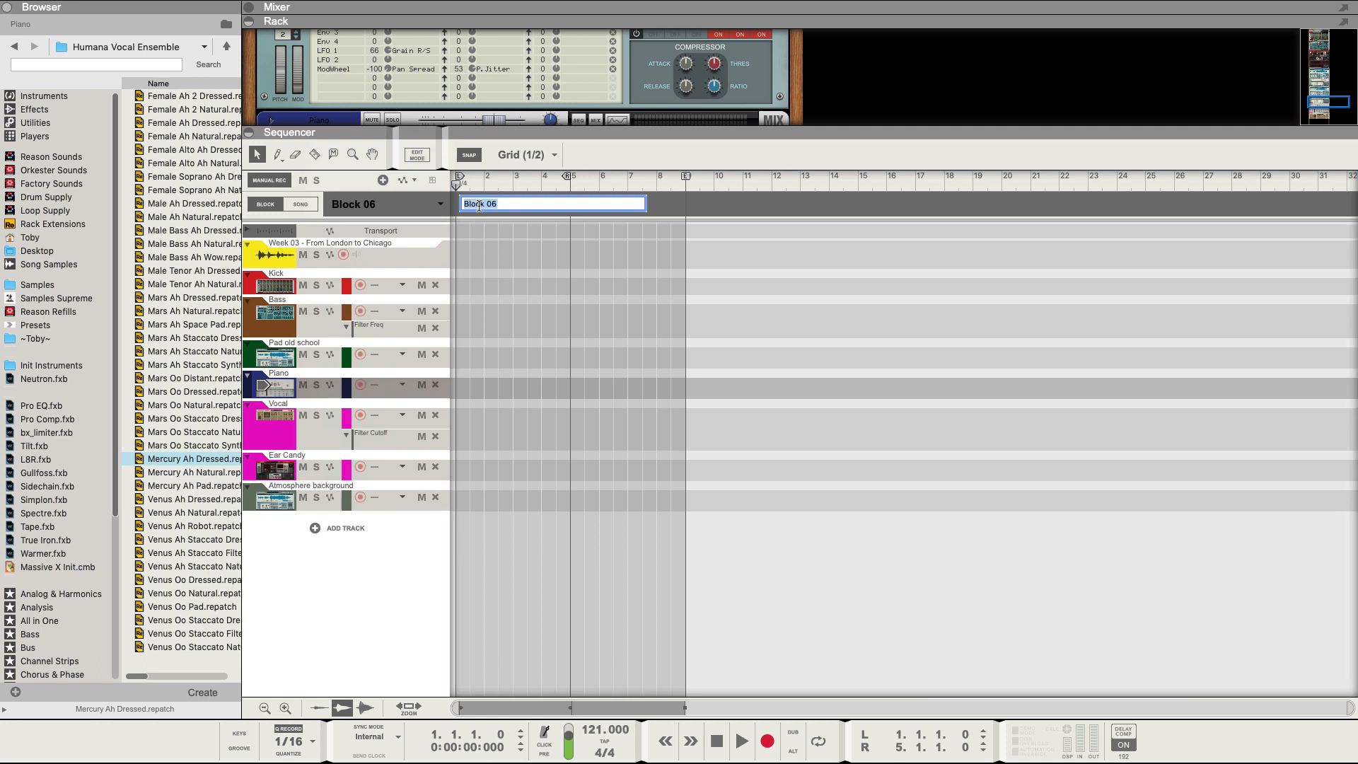
{"action": "type", "text": "Fade"}
{"action": "key", "text": "Return"}
{"action": "left_click", "coordinate": [301, 204]}
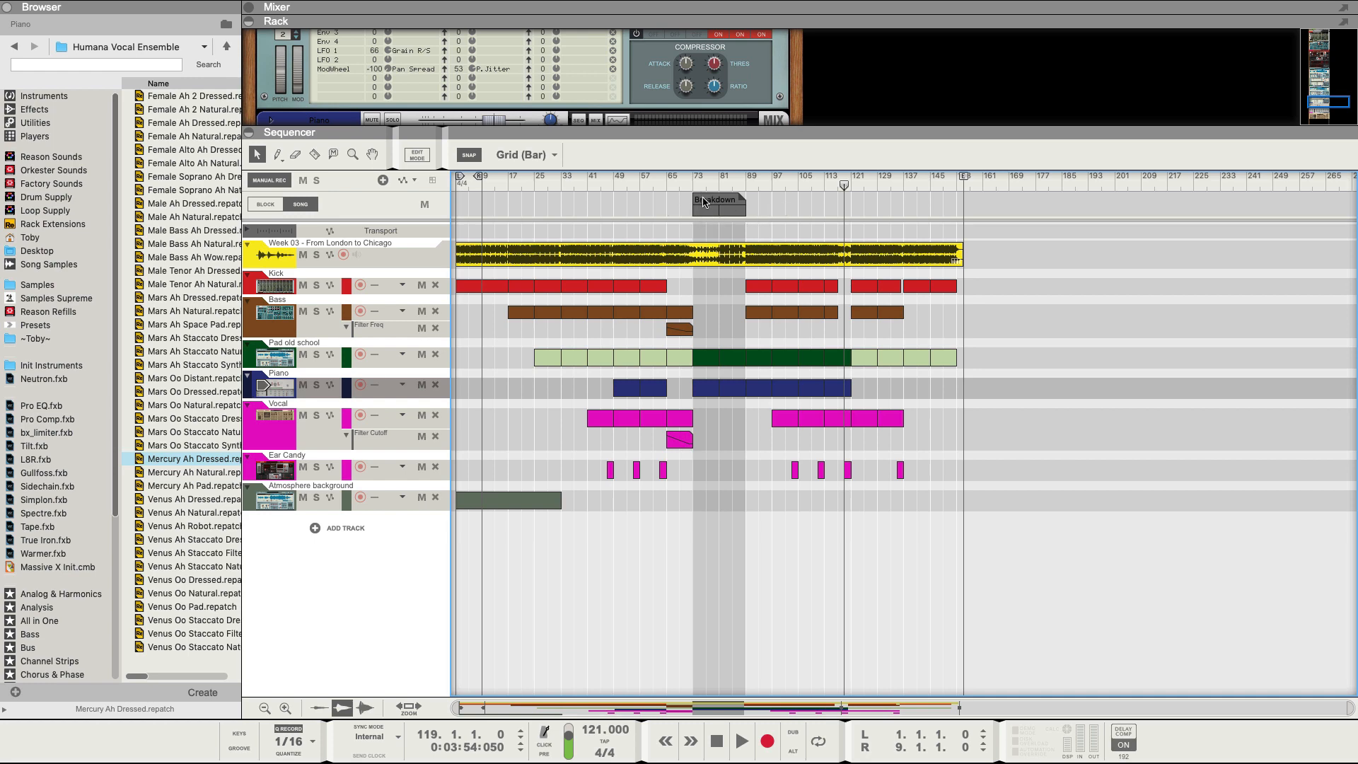
Copy the Breakdown block to bar 117 and add a 16-bar Intro block at the song start.
{"action": "left_click_drag", "start_coordinate": [704, 203], "coordinate": [856, 206]}
{"action": "left_click", "coordinate": [860, 201]}
{"action": "left_click", "coordinate": [846, 212]}
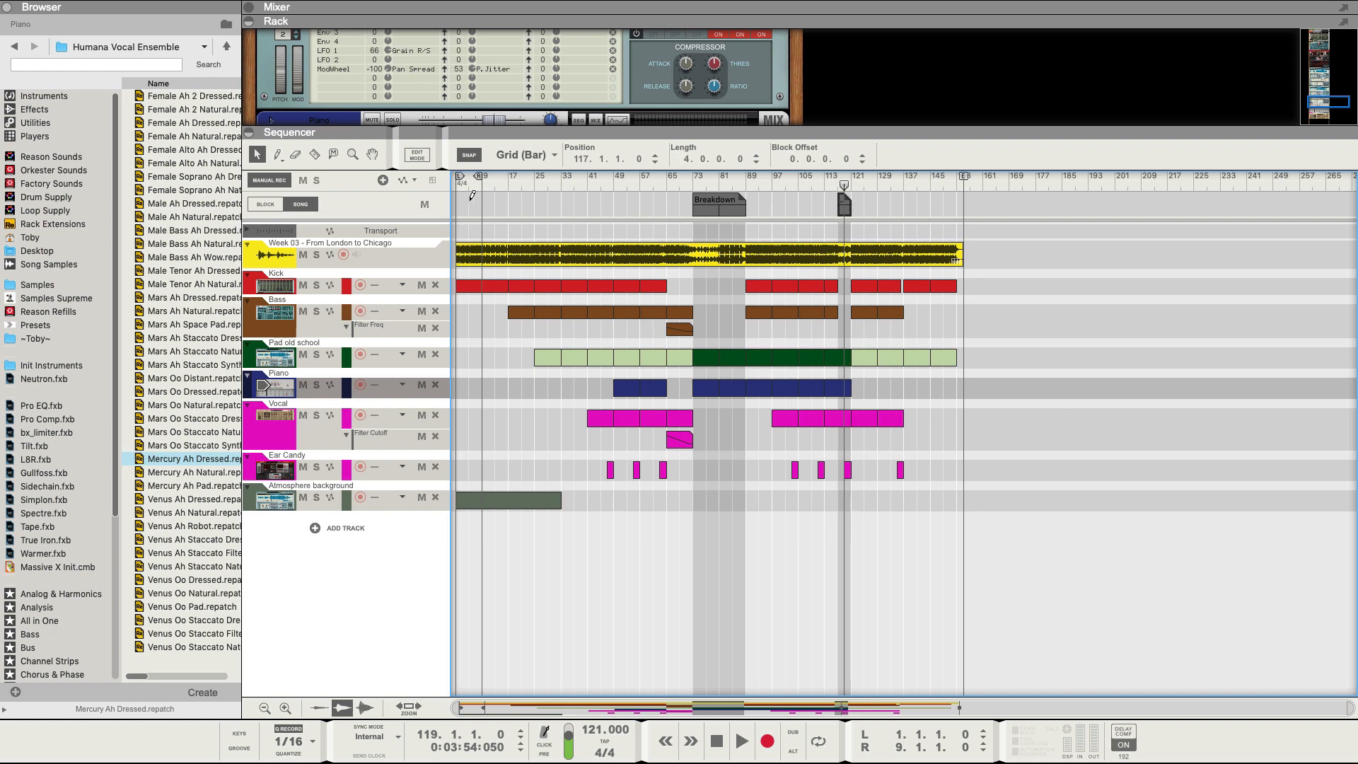
{"action": "left_click_drag", "start_coordinate": [456, 200], "coordinate": [508, 201]}
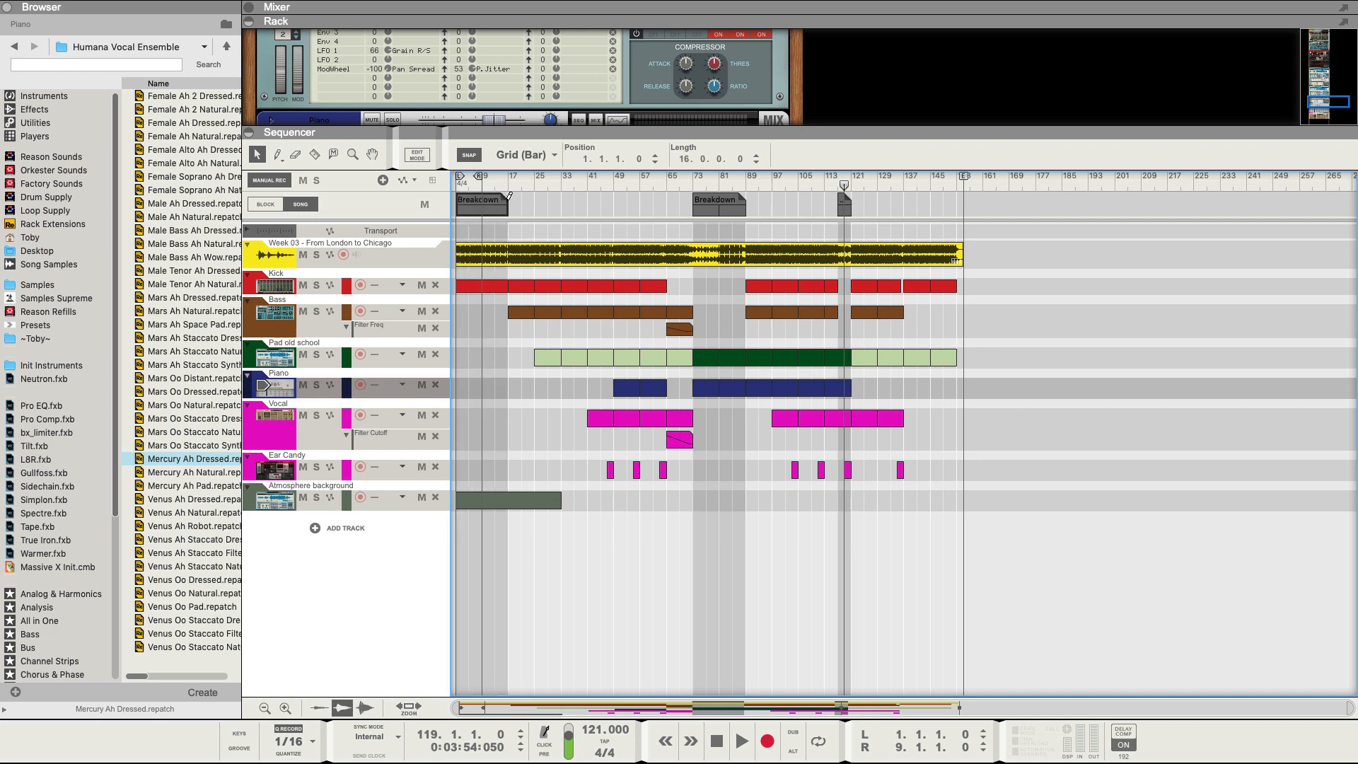
{"action": "left_click", "coordinate": [477, 206]}
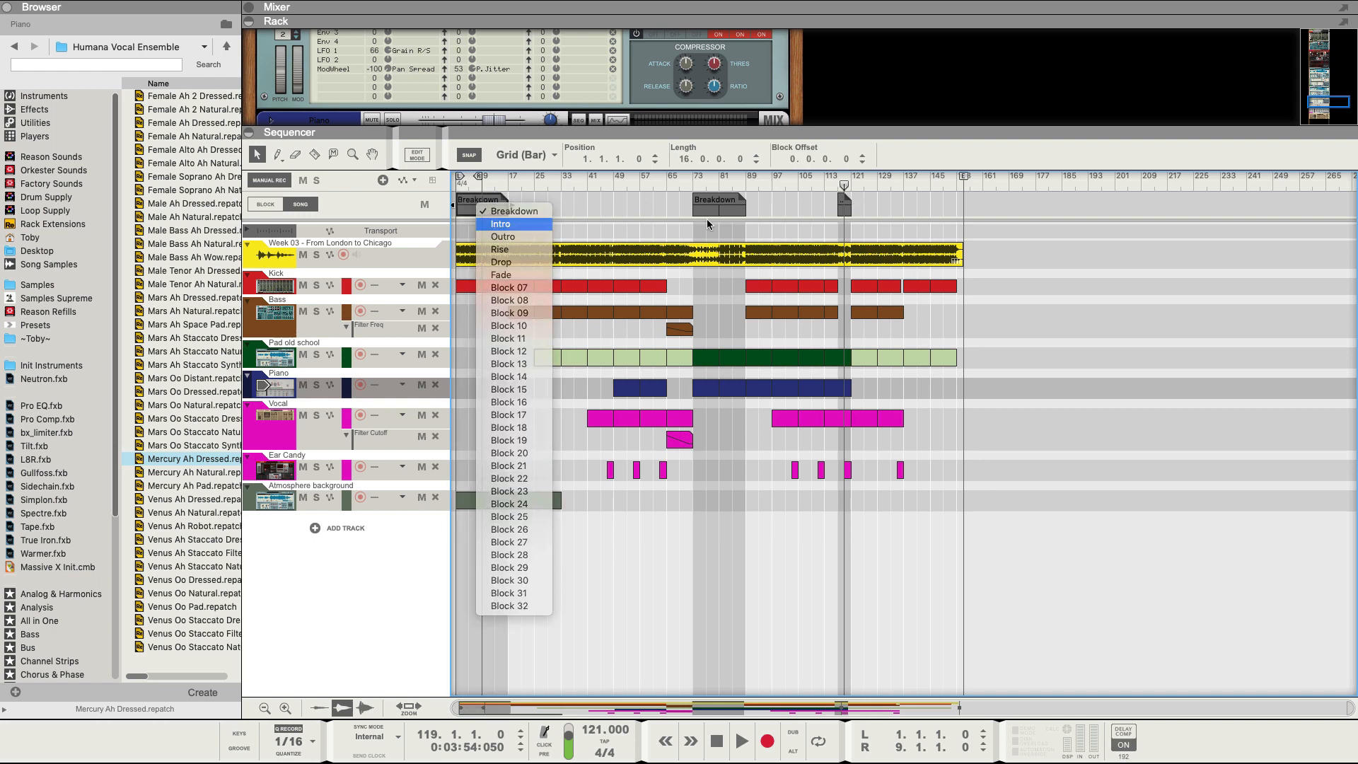
{"action": "left_click", "coordinate": [498, 225]}
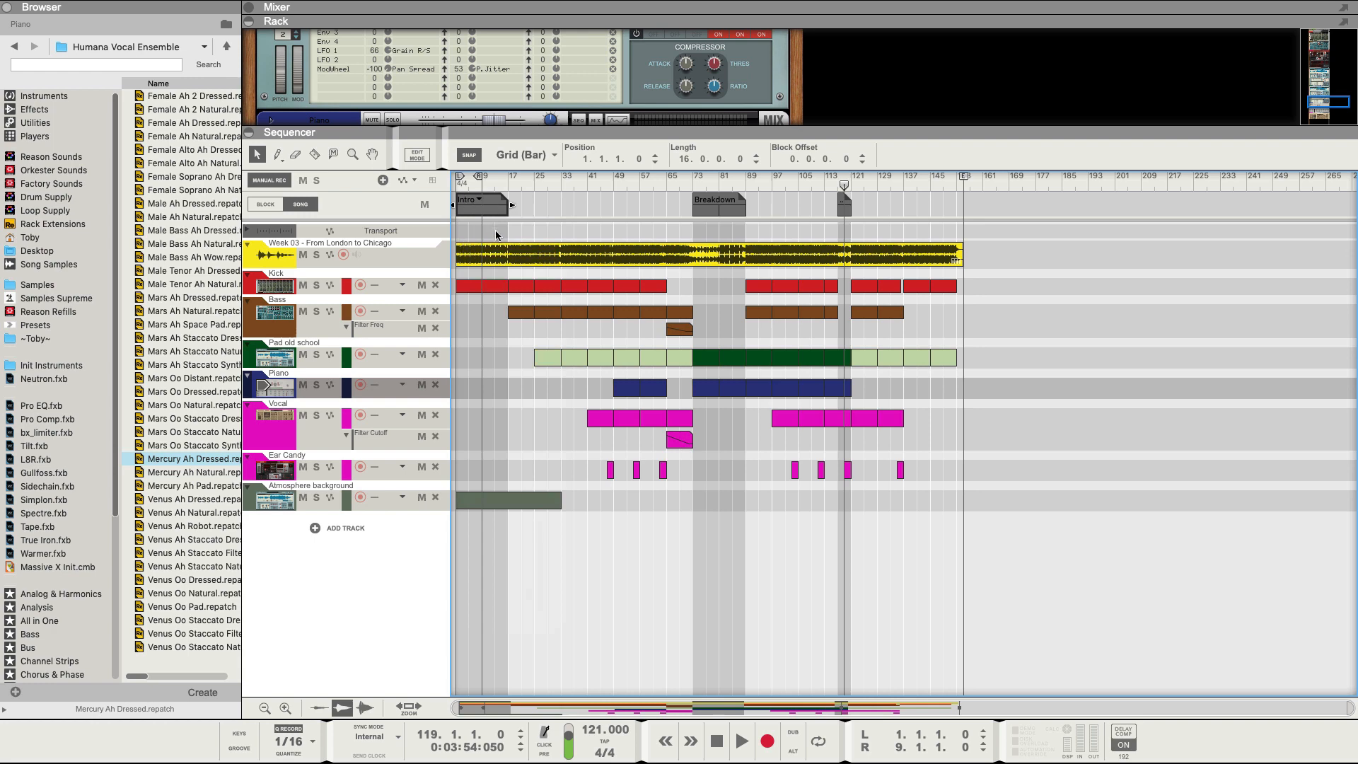
Audition the song from bar 138, then add an 8-bar Outro block at bar 145.
{"action": "left_click", "coordinate": [907, 181]}
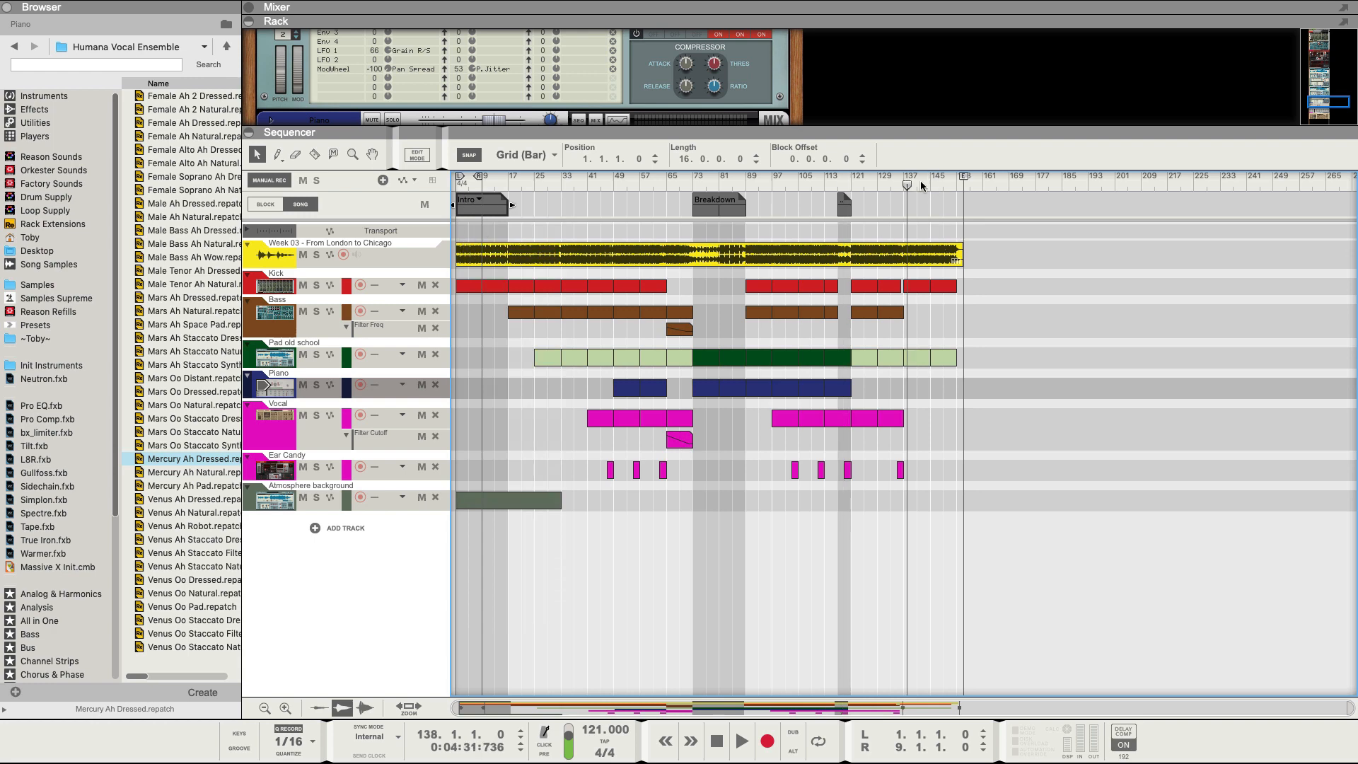
{"action": "key", "text": "space"}
{"action": "left_click", "coordinate": [938, 184]}
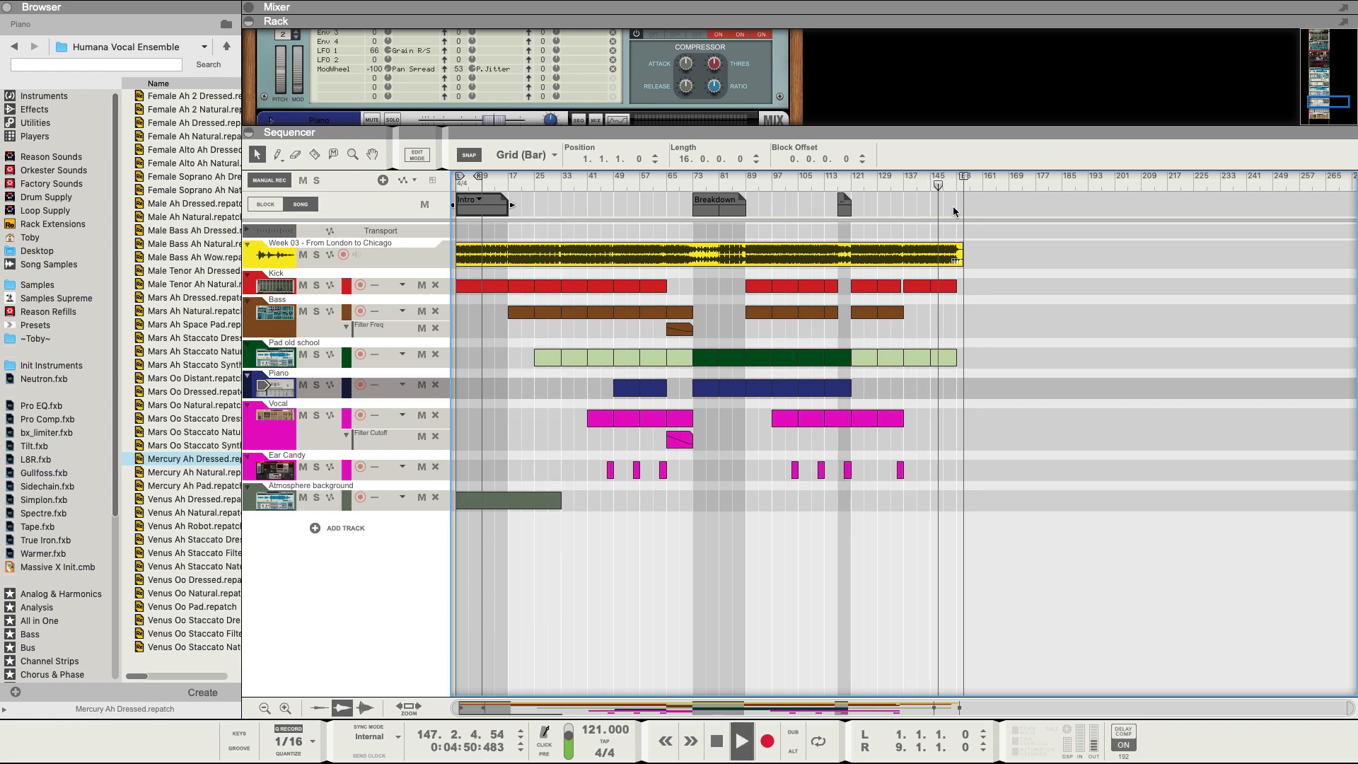
{"action": "left_click", "coordinate": [951, 185]}
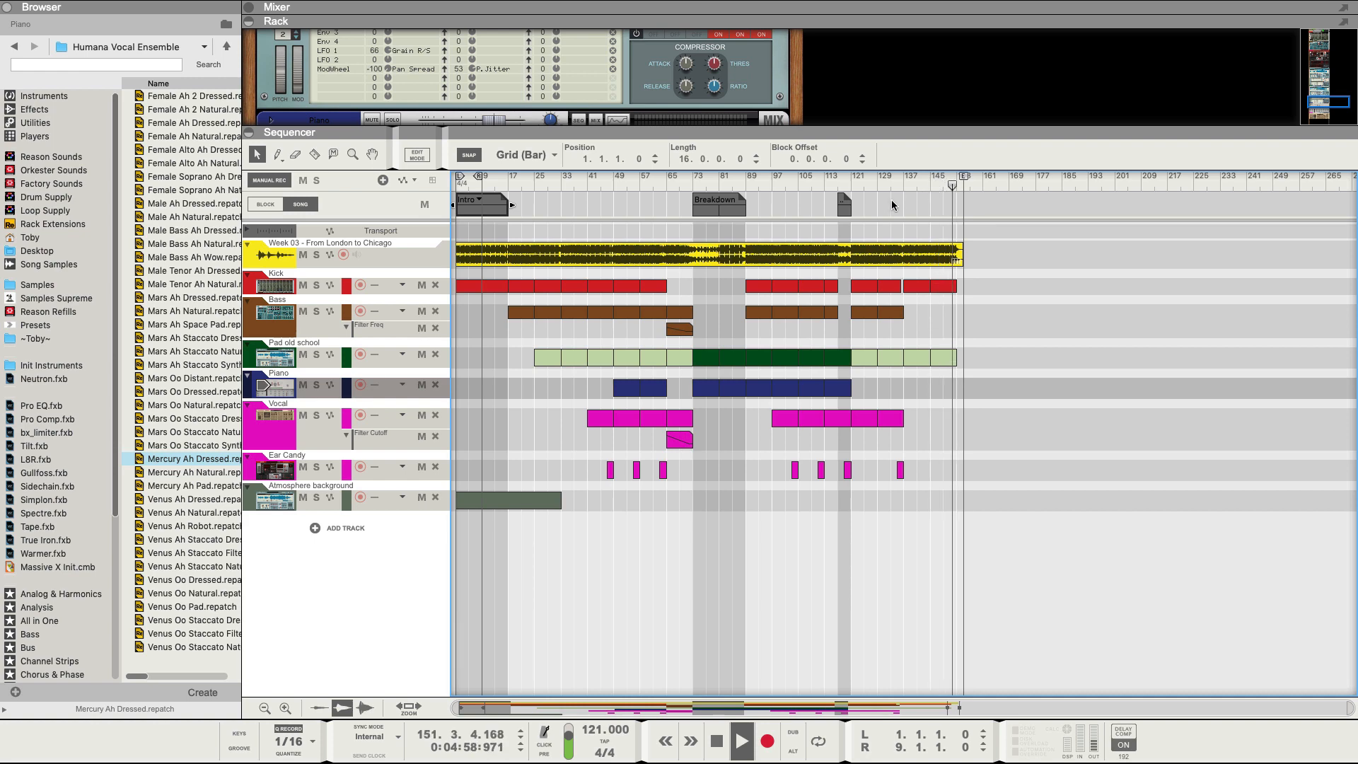
{"action": "key", "text": "space"}
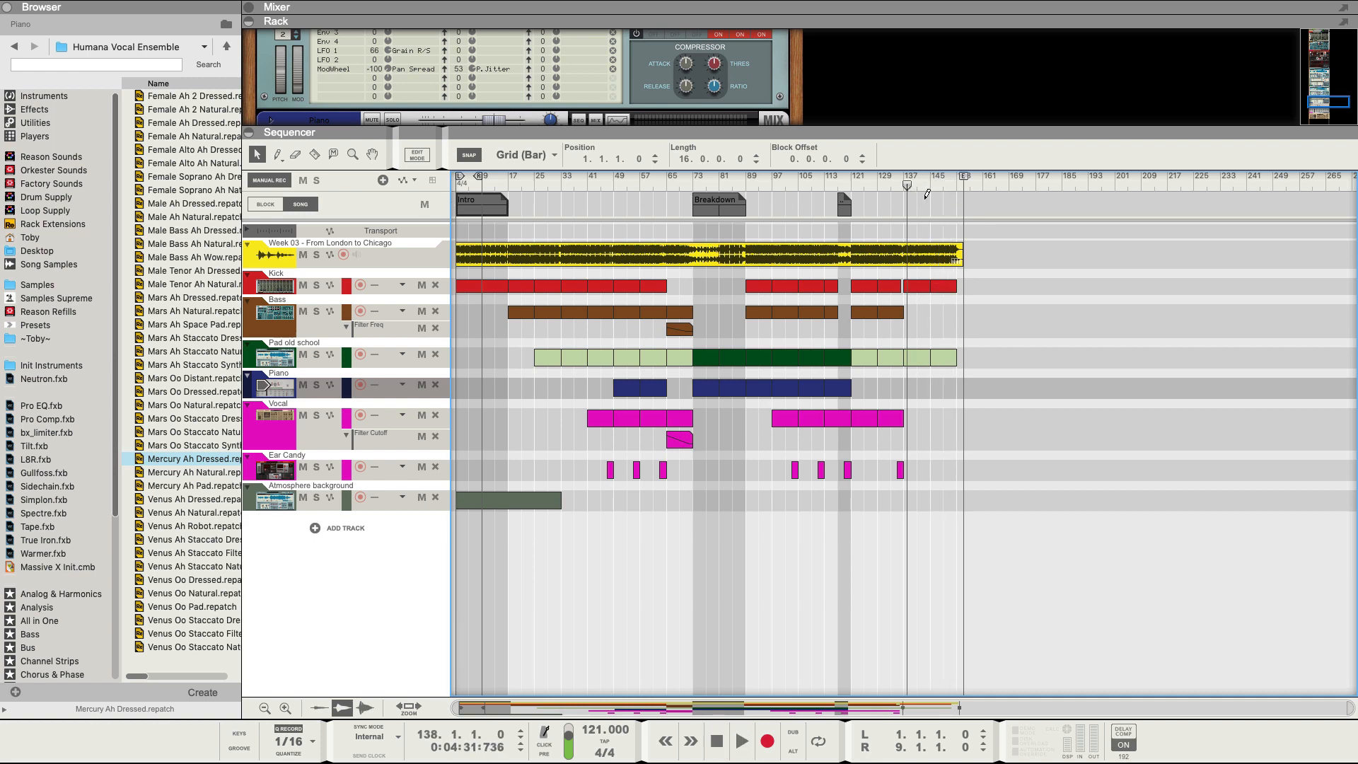
{"action": "left_click_drag", "start_coordinate": [933, 199], "coordinate": [956, 201]}
{"action": "left_click", "coordinate": [940, 200]}
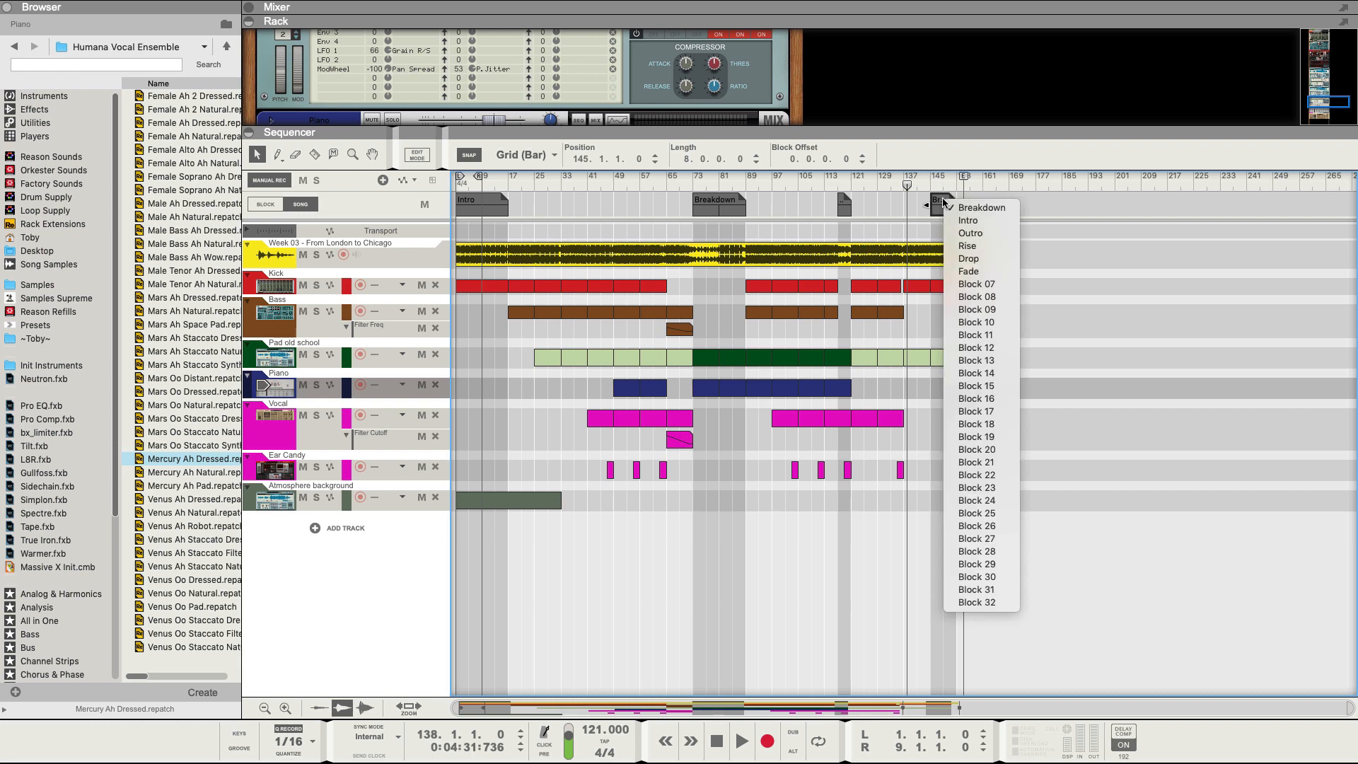
{"action": "left_click", "coordinate": [956, 233]}
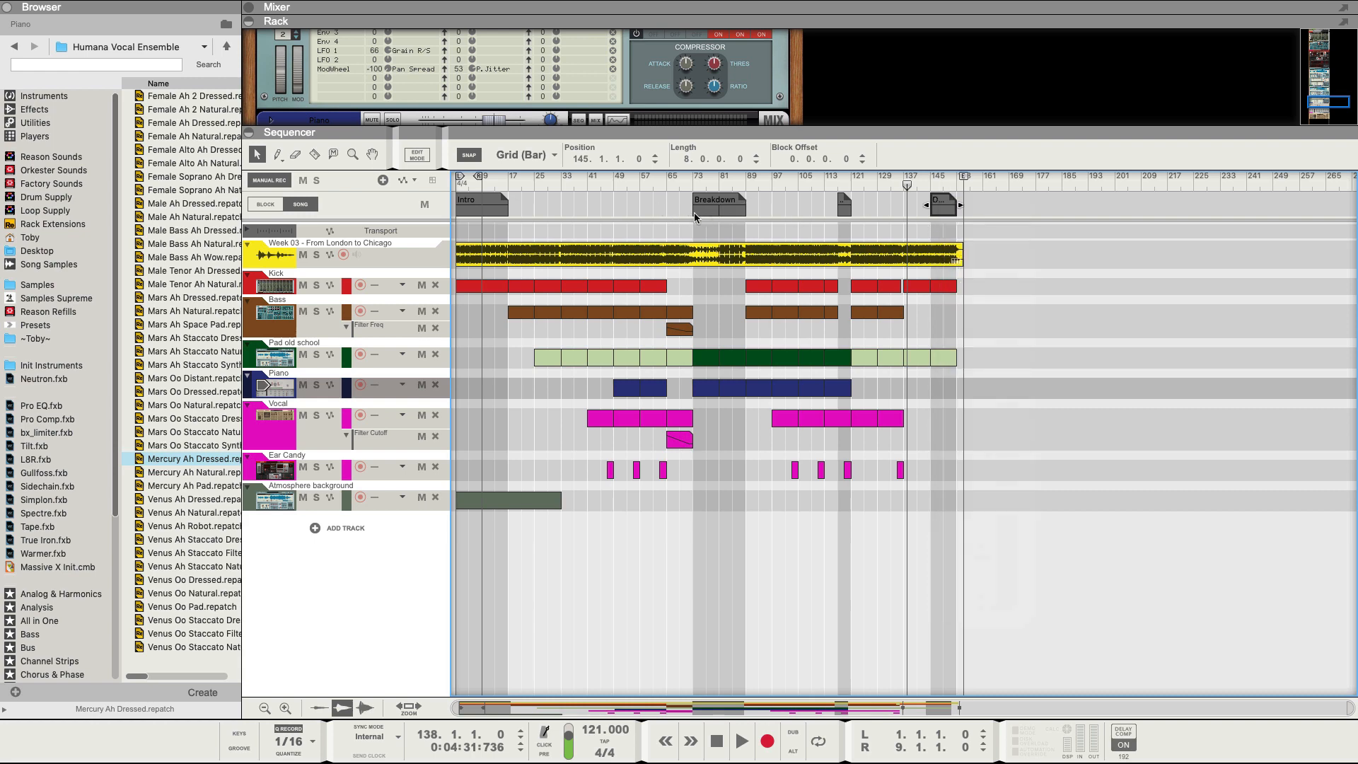
Add an 8-bar Fade block spanning bars 65 to 73.
{"action": "left_click", "coordinate": [668, 203]}
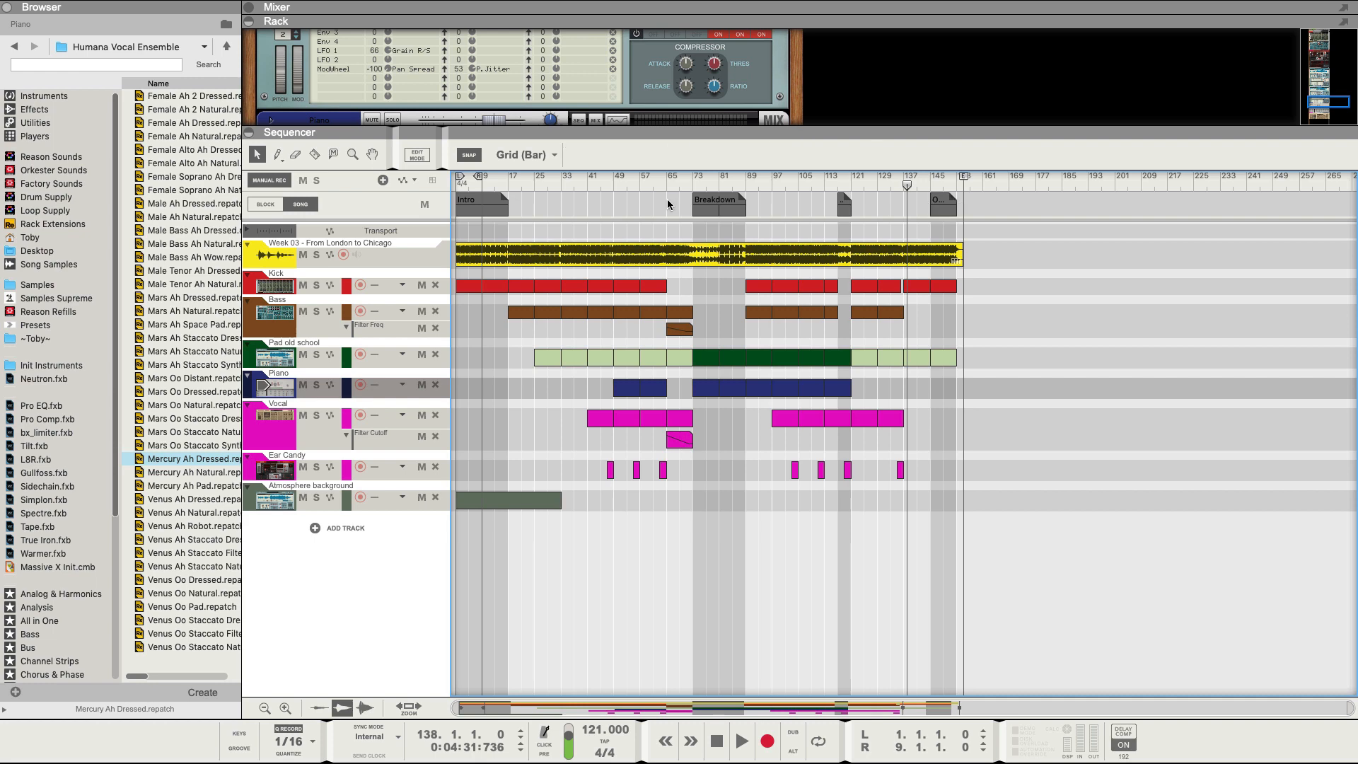
{"action": "left_click_drag", "start_coordinate": [668, 196], "coordinate": [692, 193]}
{"action": "left_click", "coordinate": [677, 201]}
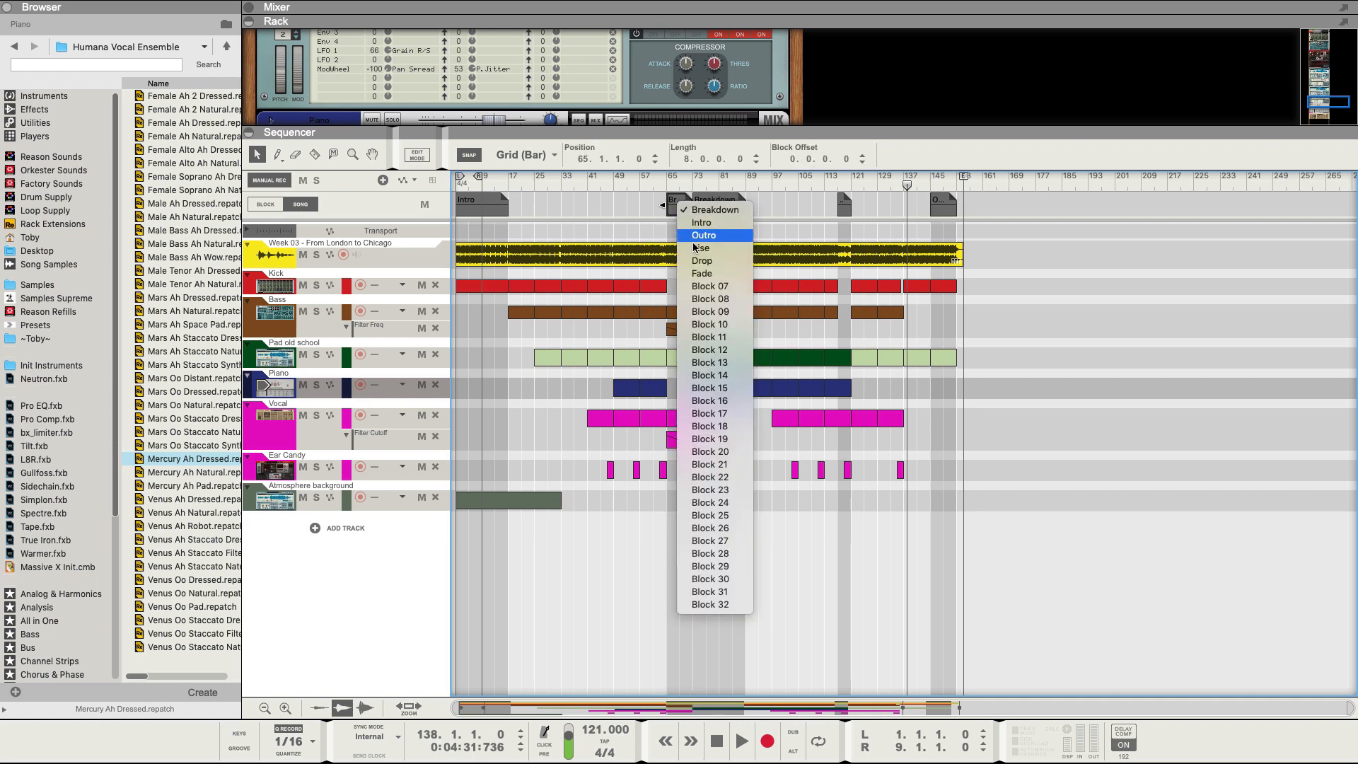
{"action": "left_click", "coordinate": [690, 273]}
Set the Fade block's clip colour to Light Blue.
{"action": "right_click", "coordinate": [680, 211]}
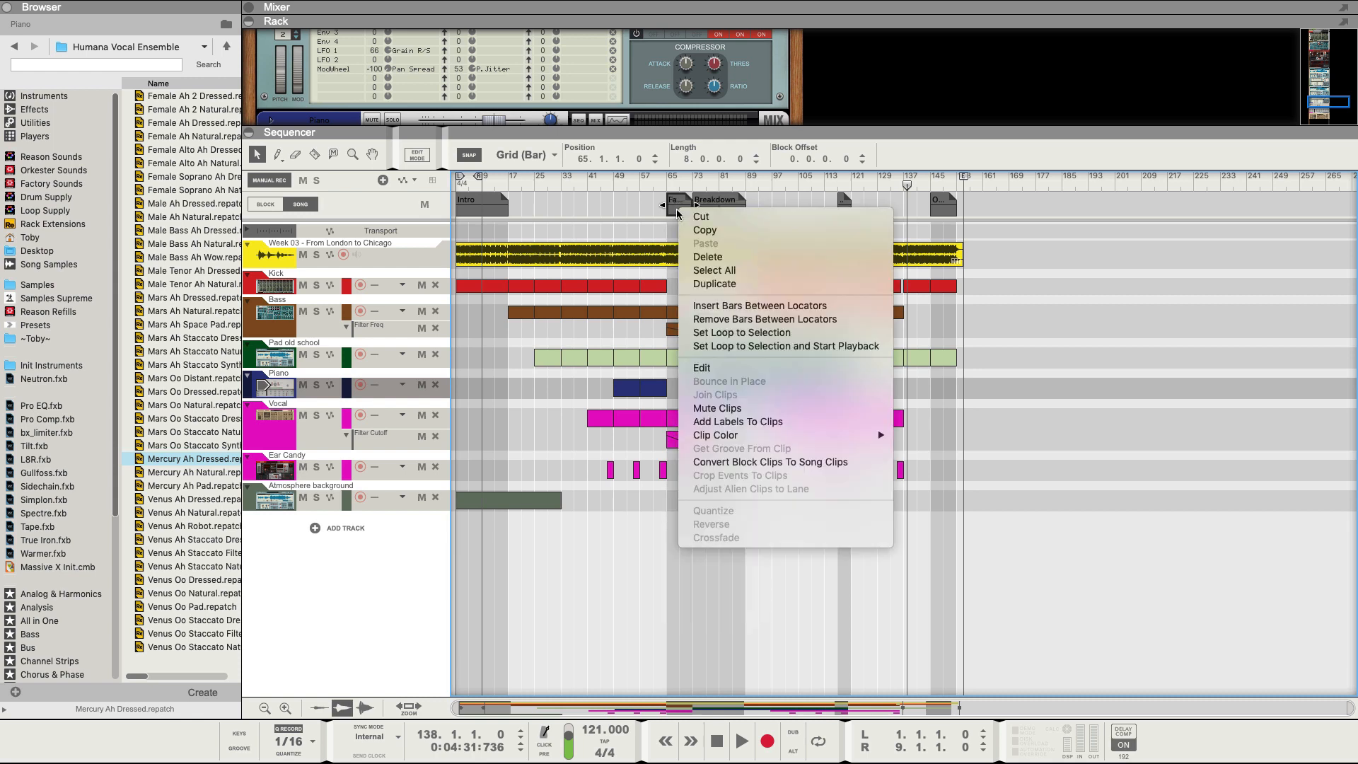
{"action": "mouse_move", "coordinate": [810, 437]}
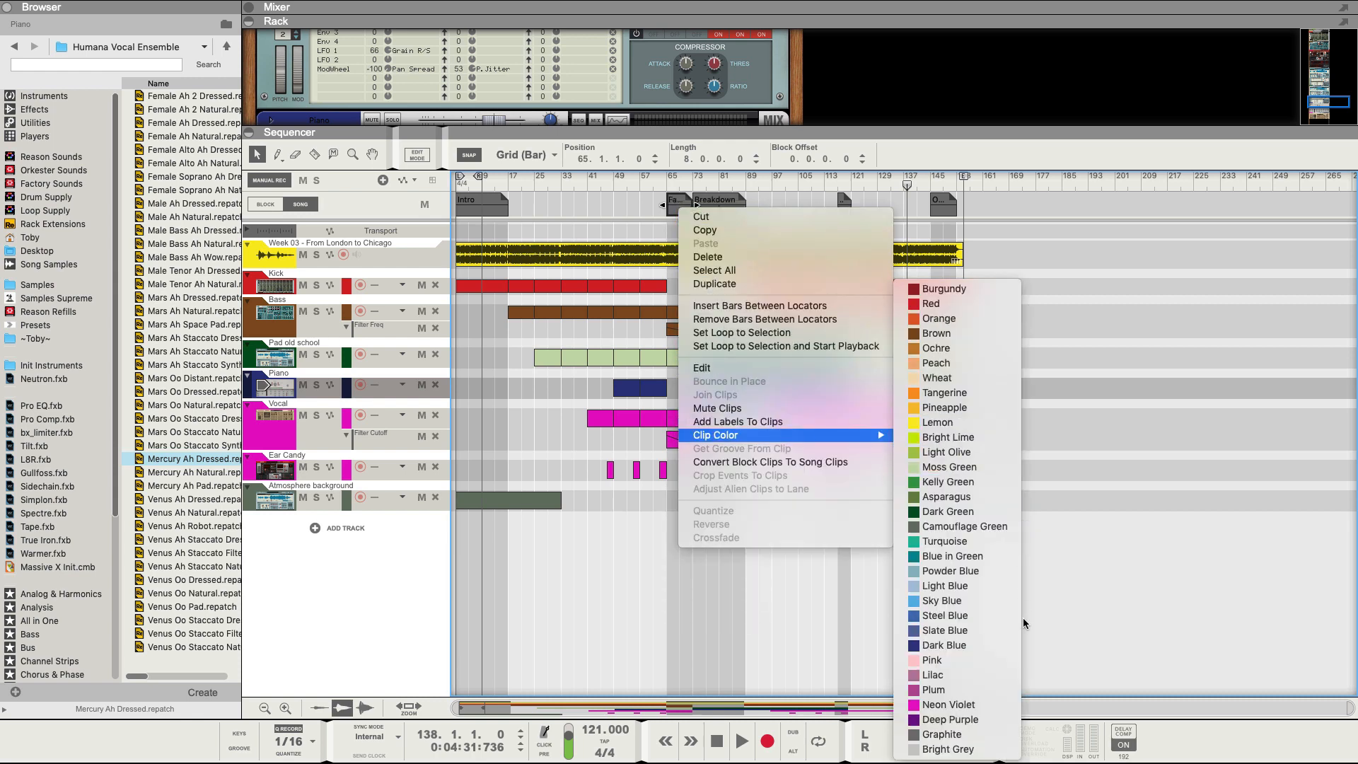
{"action": "left_click", "coordinate": [944, 585]}
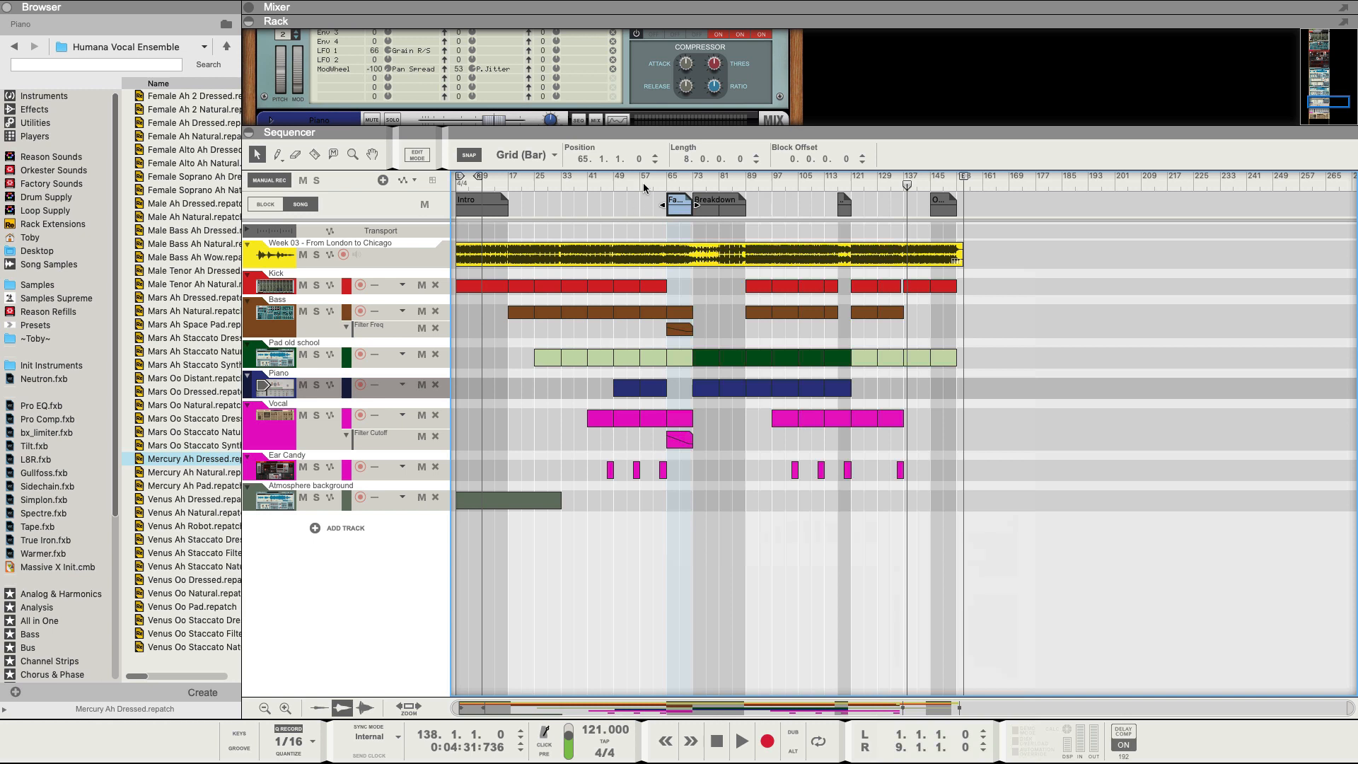
Play the song from bar 64, stop, and return to the start.
{"action": "left_click", "coordinate": [667, 186]}
{"action": "key", "text": "space"}
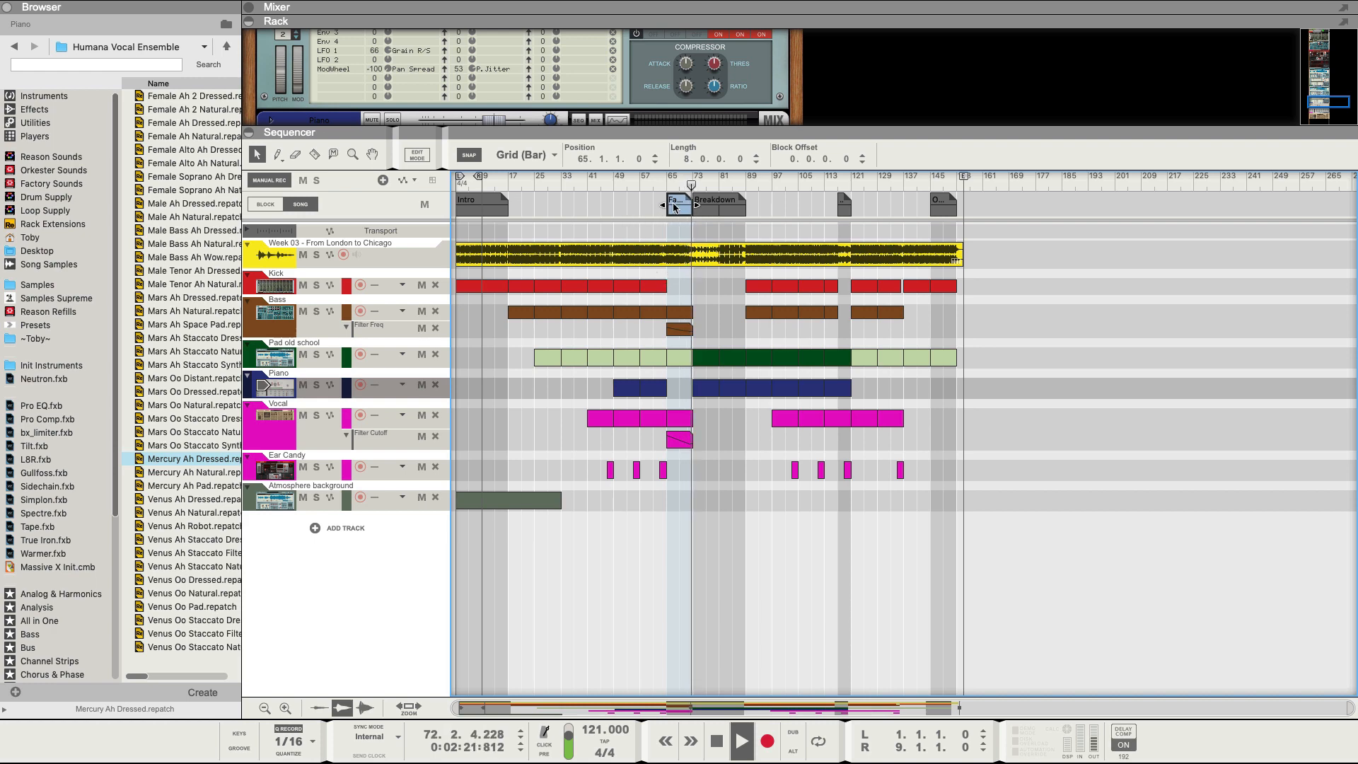
{"action": "key", "text": "space"}
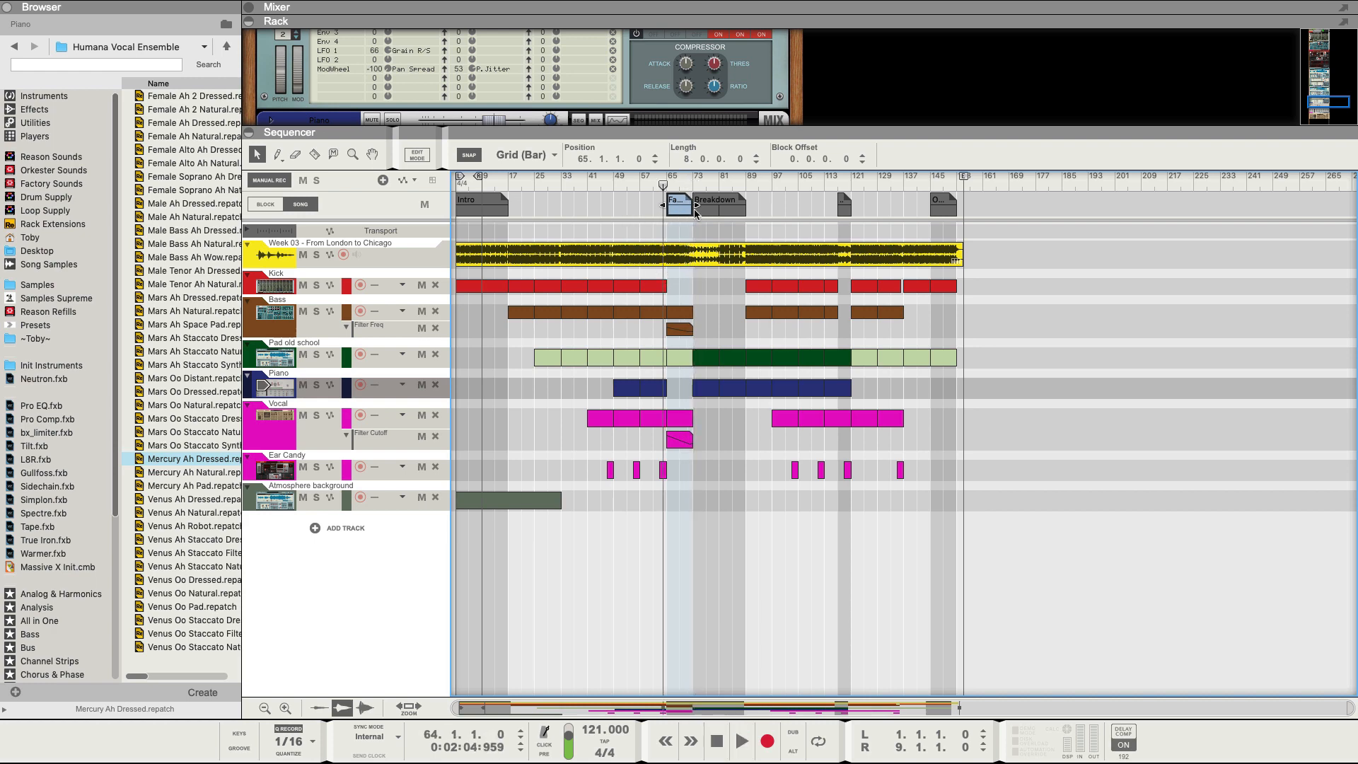
{"action": "key", "text": "Return"}
Duplicate the Breakdown to bar 89 as a red Drop block, and copy it to bar 33.
{"action": "left_click", "coordinate": [749, 202]}
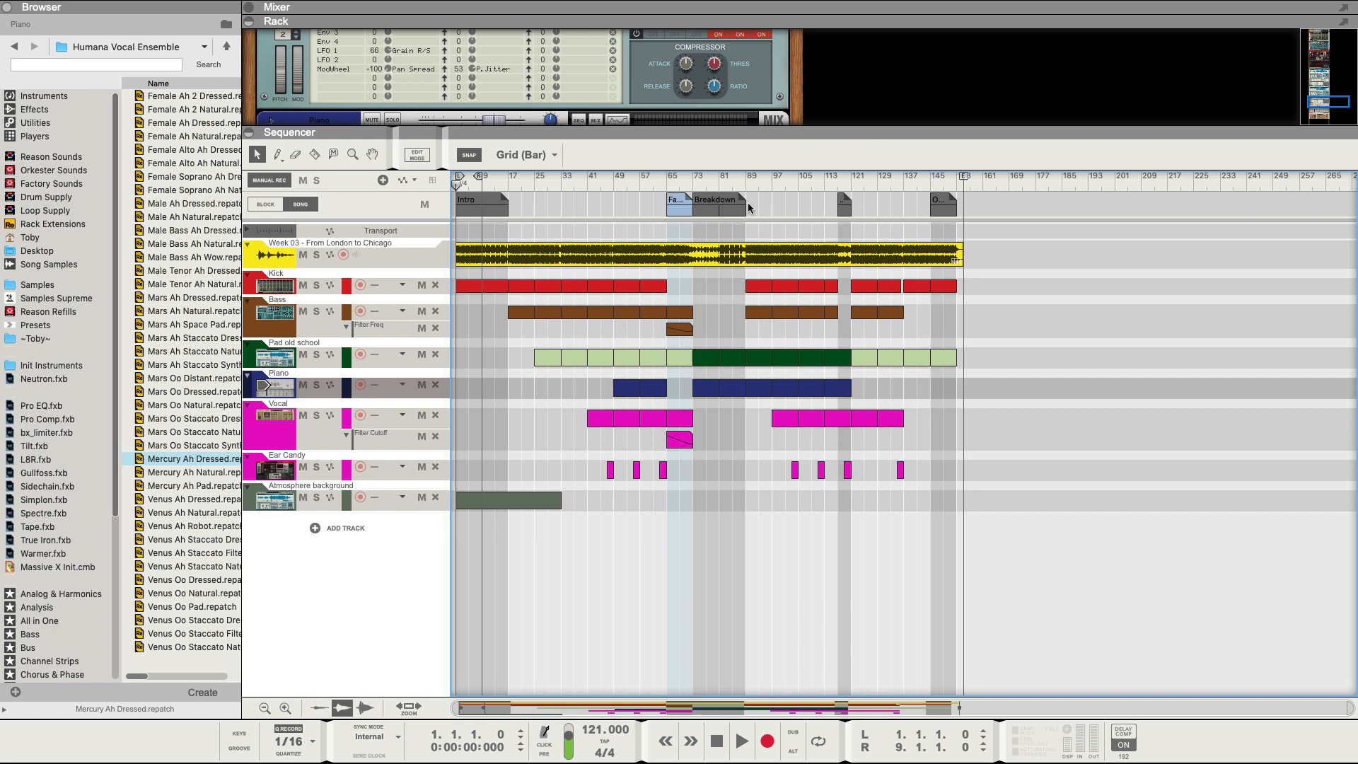
{"action": "left_click", "coordinate": [732, 204]}
{"action": "key", "text": "super+d"}
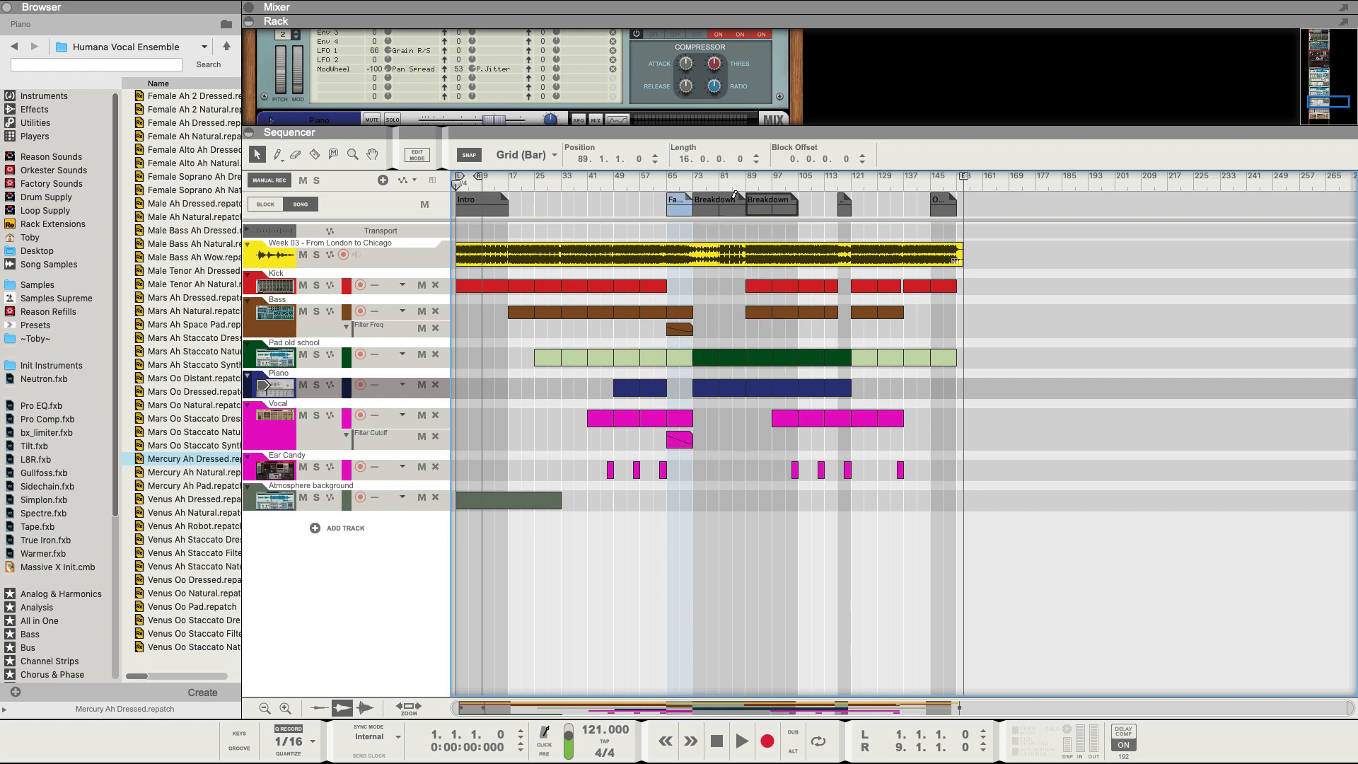
{"action": "left_click", "coordinate": [763, 206]}
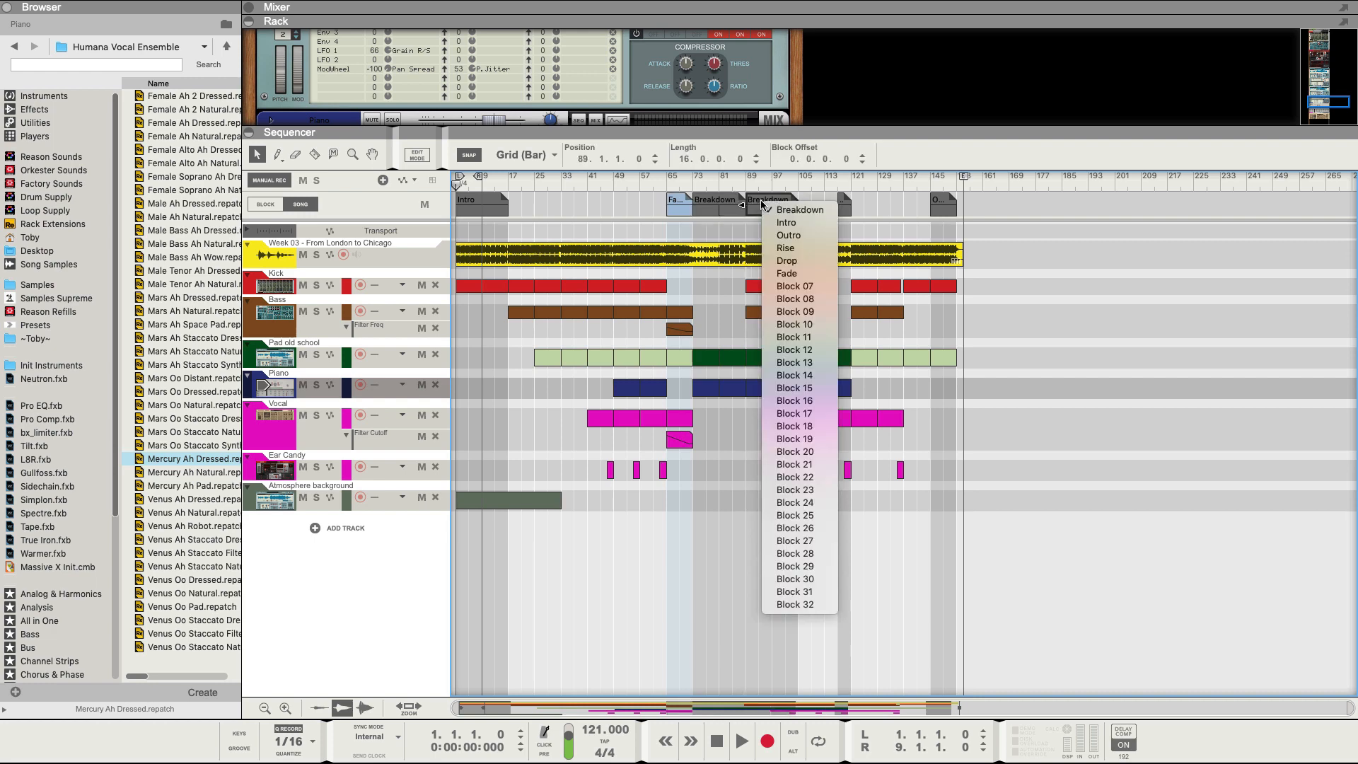
{"action": "left_click", "coordinate": [781, 261]}
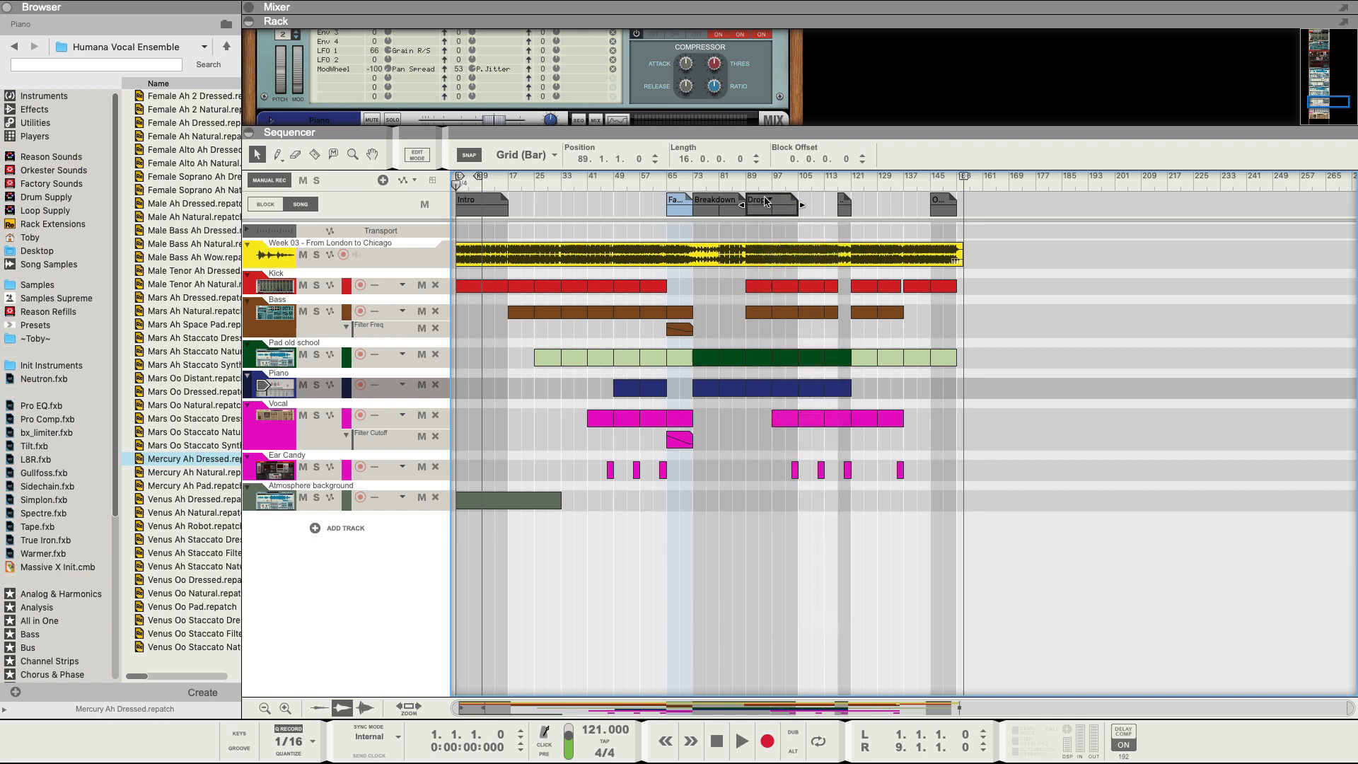
{"action": "key", "text": "ctrl+r"}
{"action": "mouse_move", "coordinate": [765, 202]}
{"action": "left_mouse_down"}
{"action": "mouse_move", "coordinate": [545, 203]}
{"action": "mouse_move", "coordinate": [600, 204]}
{"action": "left_mouse_up"}
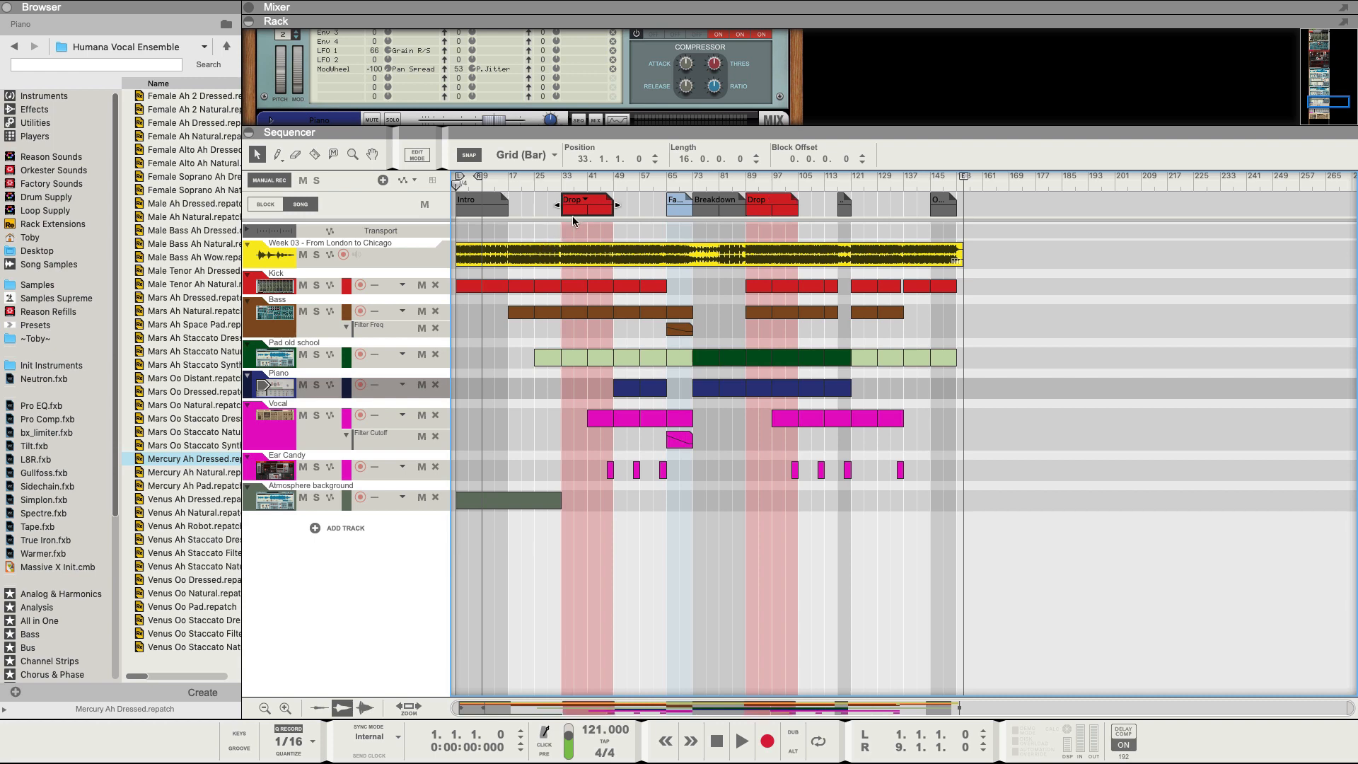
After listening from bar 15, copy a Drop to bar 17 and make it a brown Block 07.
{"action": "left_click", "coordinate": [503, 186]}
{"action": "key", "text": "space"}
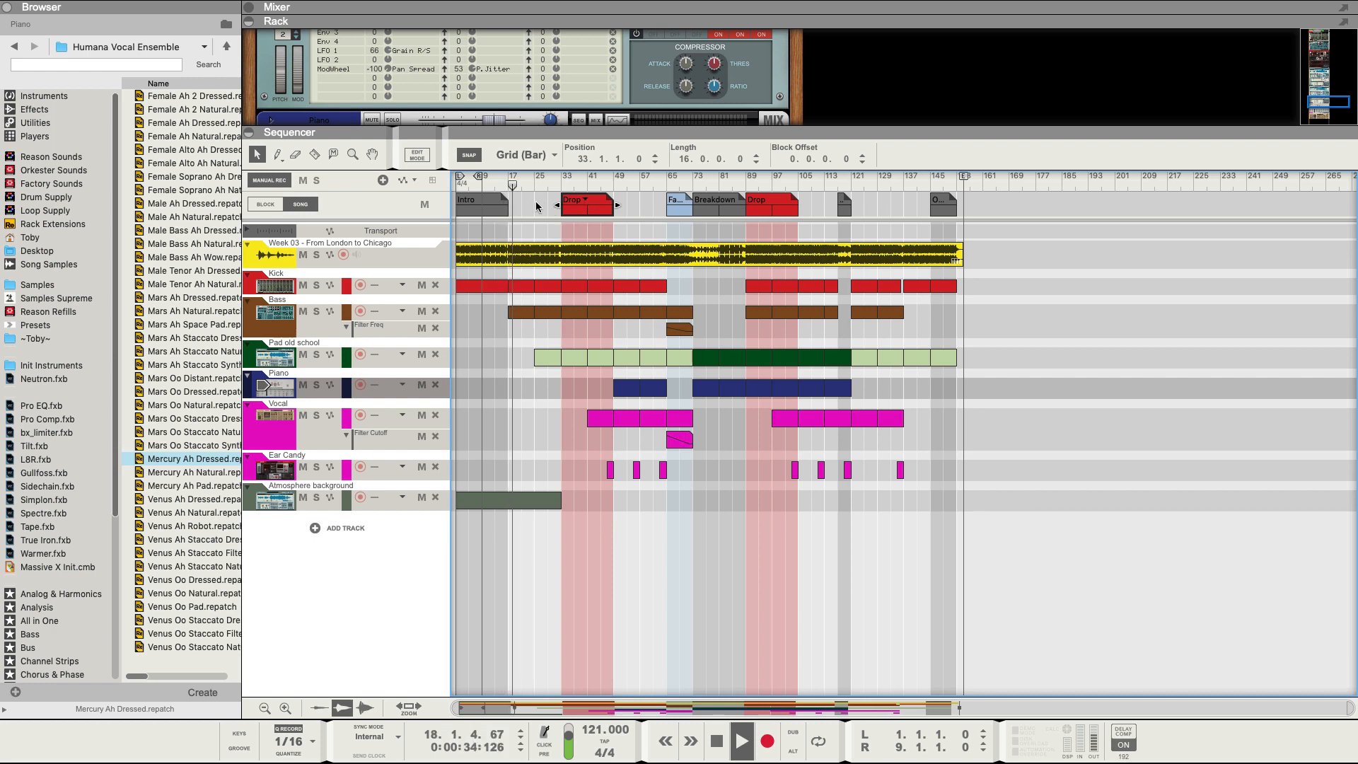
{"action": "left_click", "coordinate": [561, 180]}
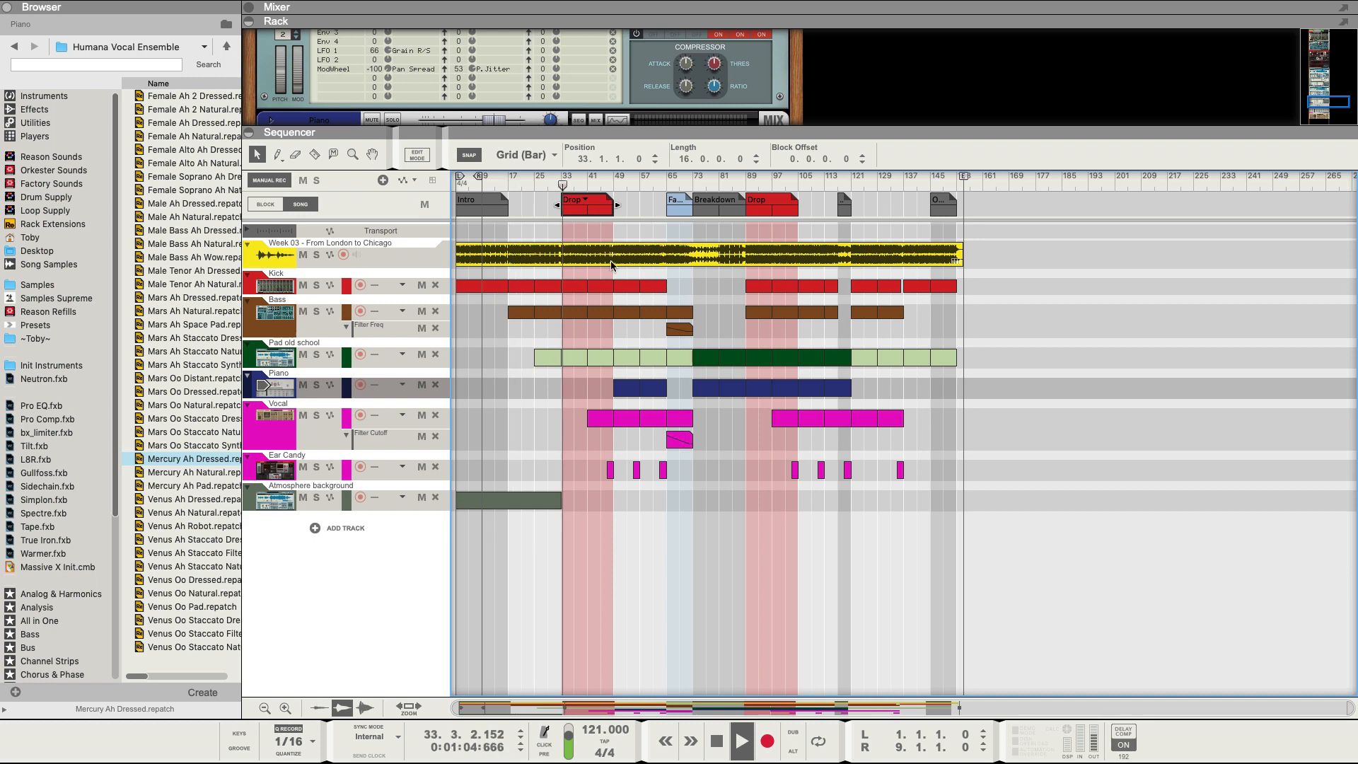
{"action": "key", "text": "space"}
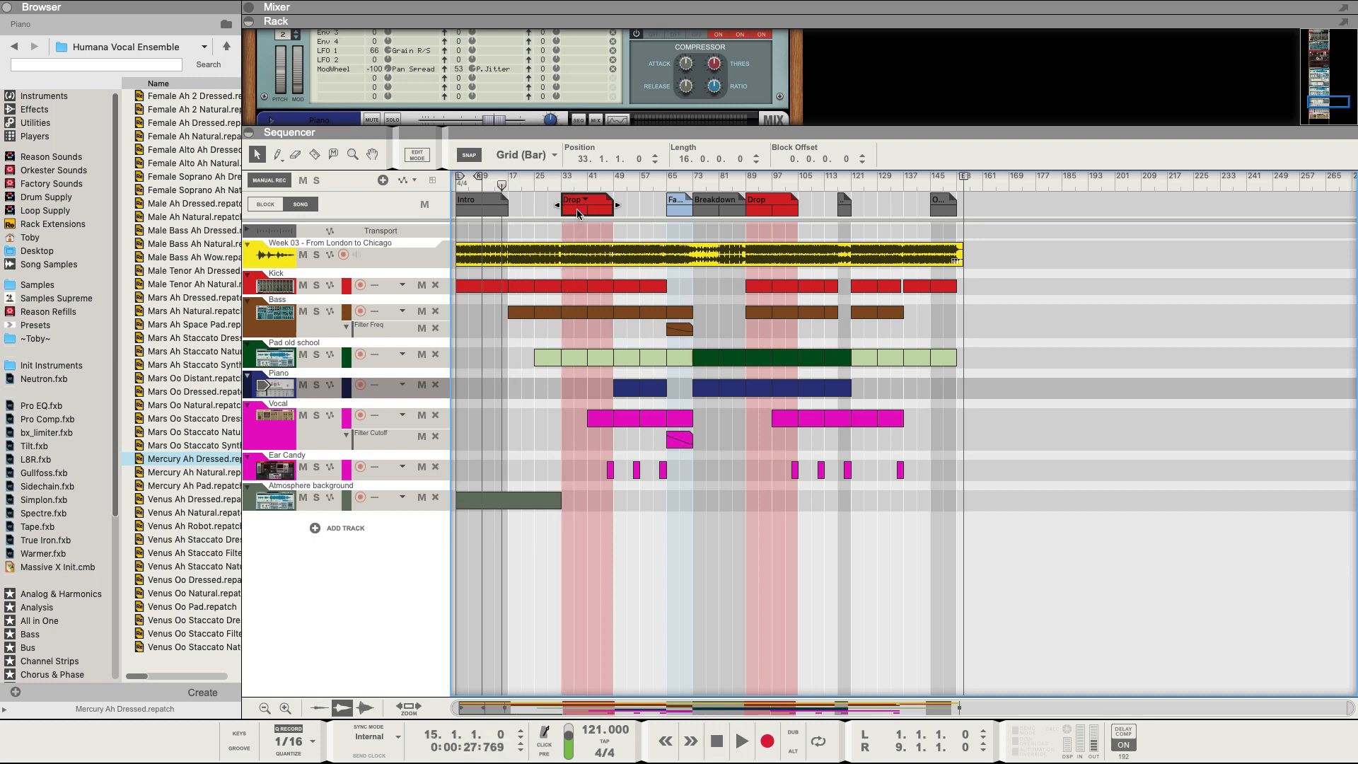
{"action": "left_click_drag", "start_coordinate": [585, 213], "coordinate": [535, 212]}
{"action": "left_click", "coordinate": [534, 200]}
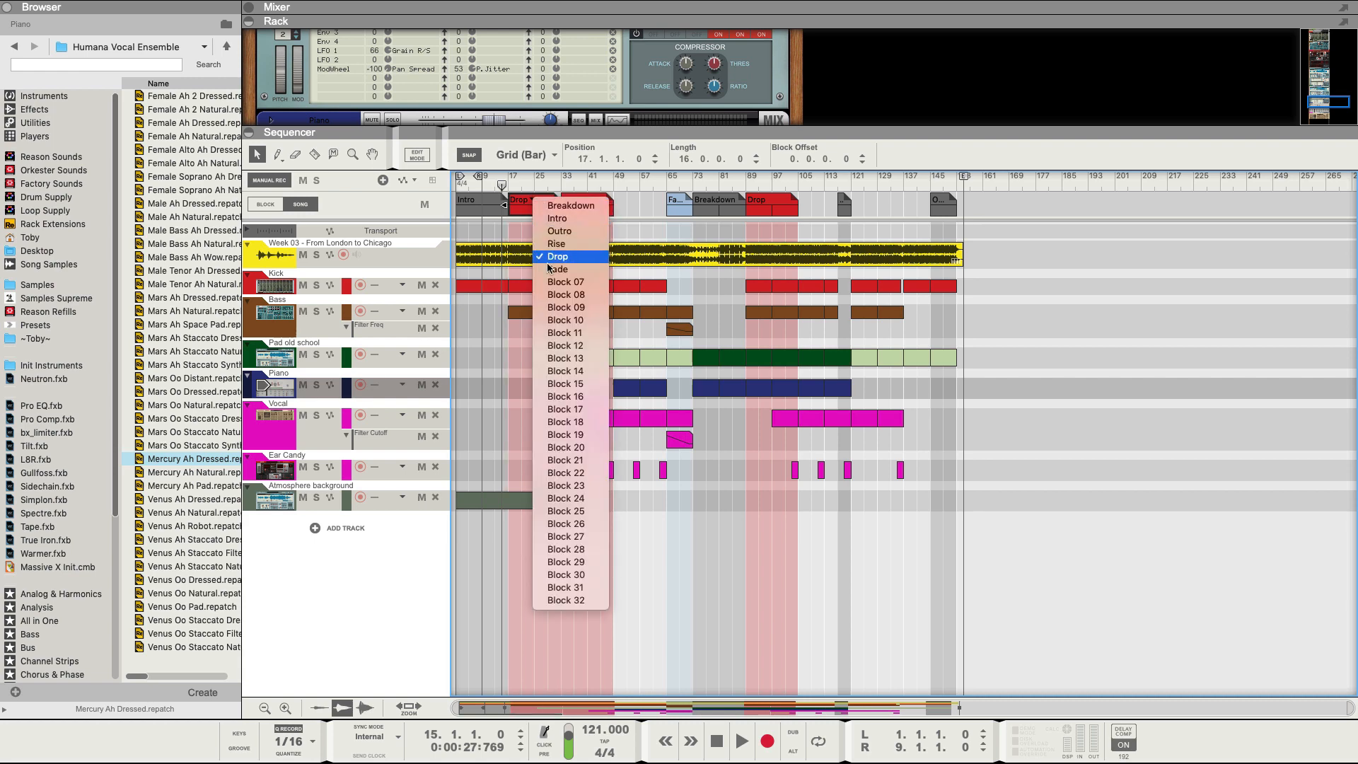
{"action": "left_click", "coordinate": [555, 283]}
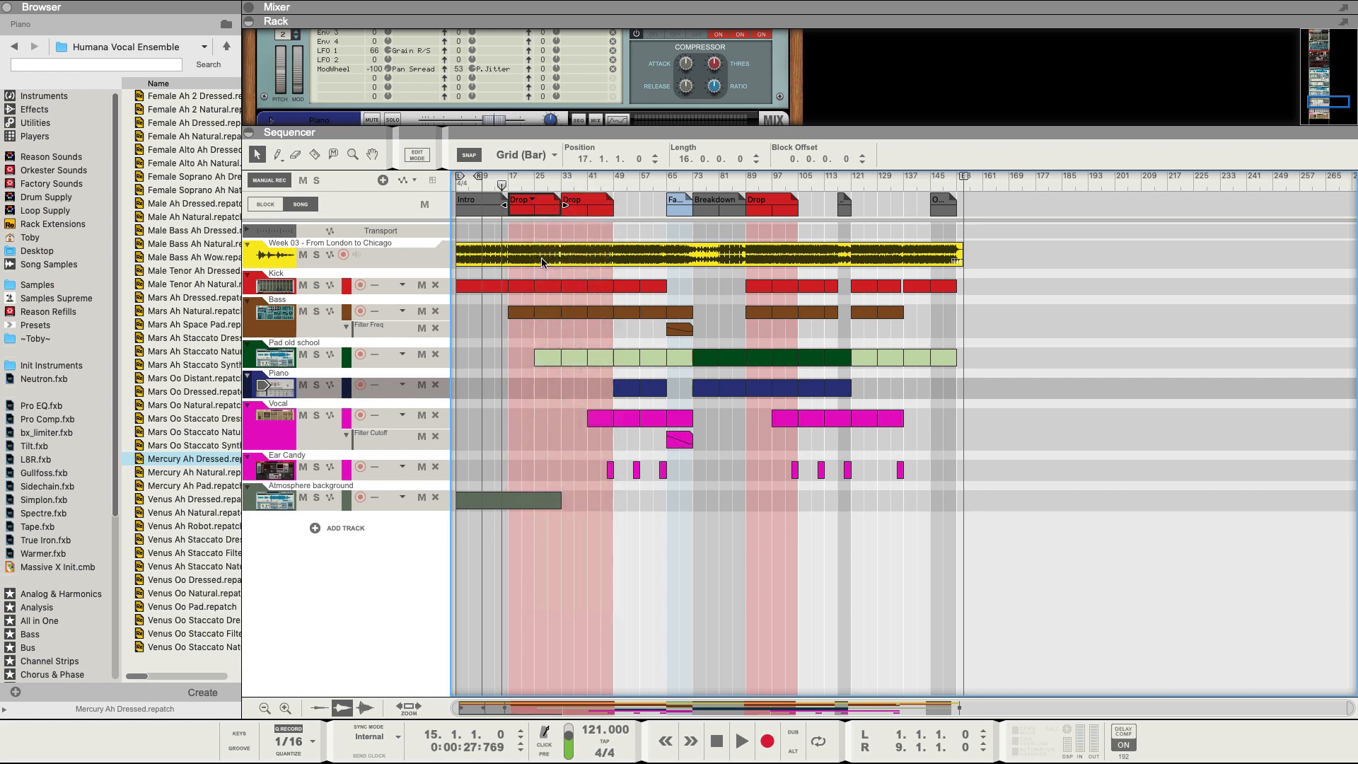
{"action": "left_click", "coordinate": [520, 211]}
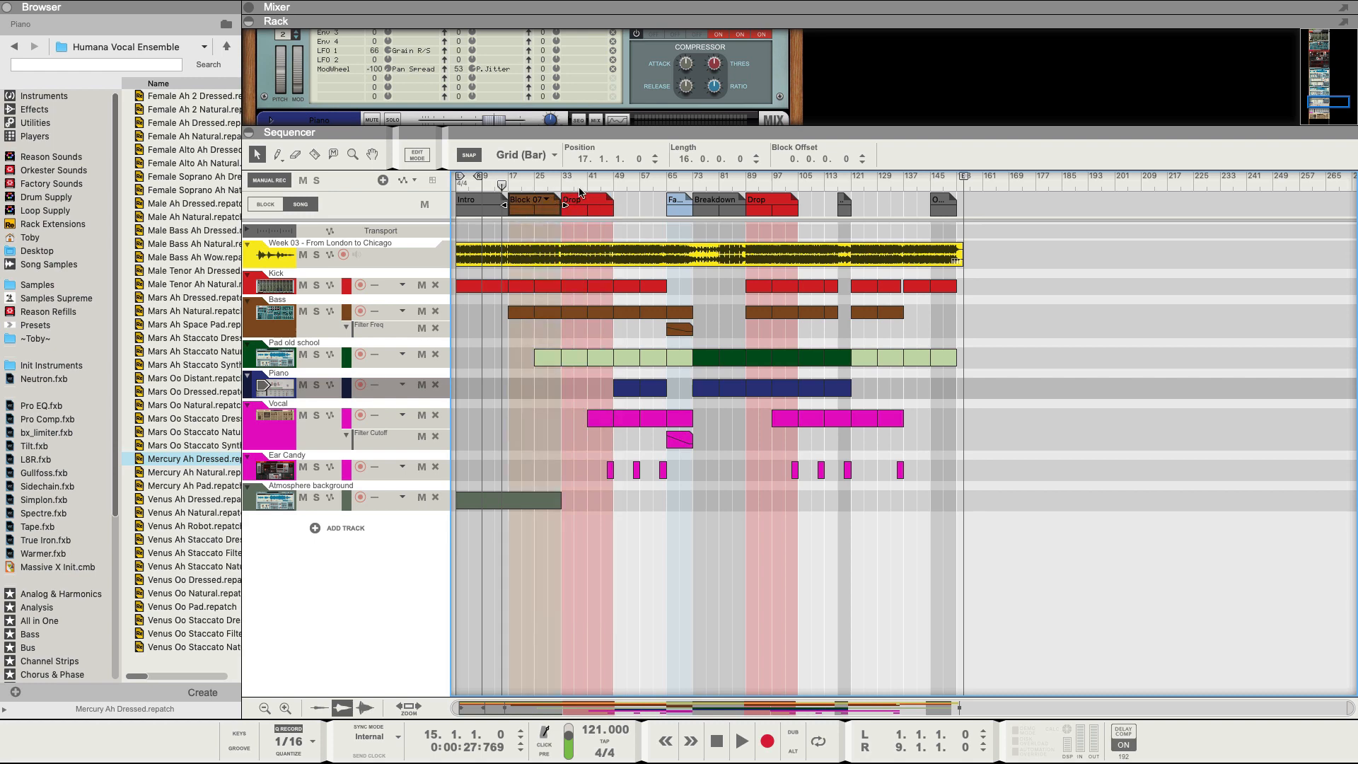
Extend the bar-33 Drop to bar 65 and the bar-89 Drop to bar 117.
{"action": "left_click", "coordinate": [601, 208]}
{"action": "left_click_drag", "start_coordinate": [616, 205], "coordinate": [666, 205]}
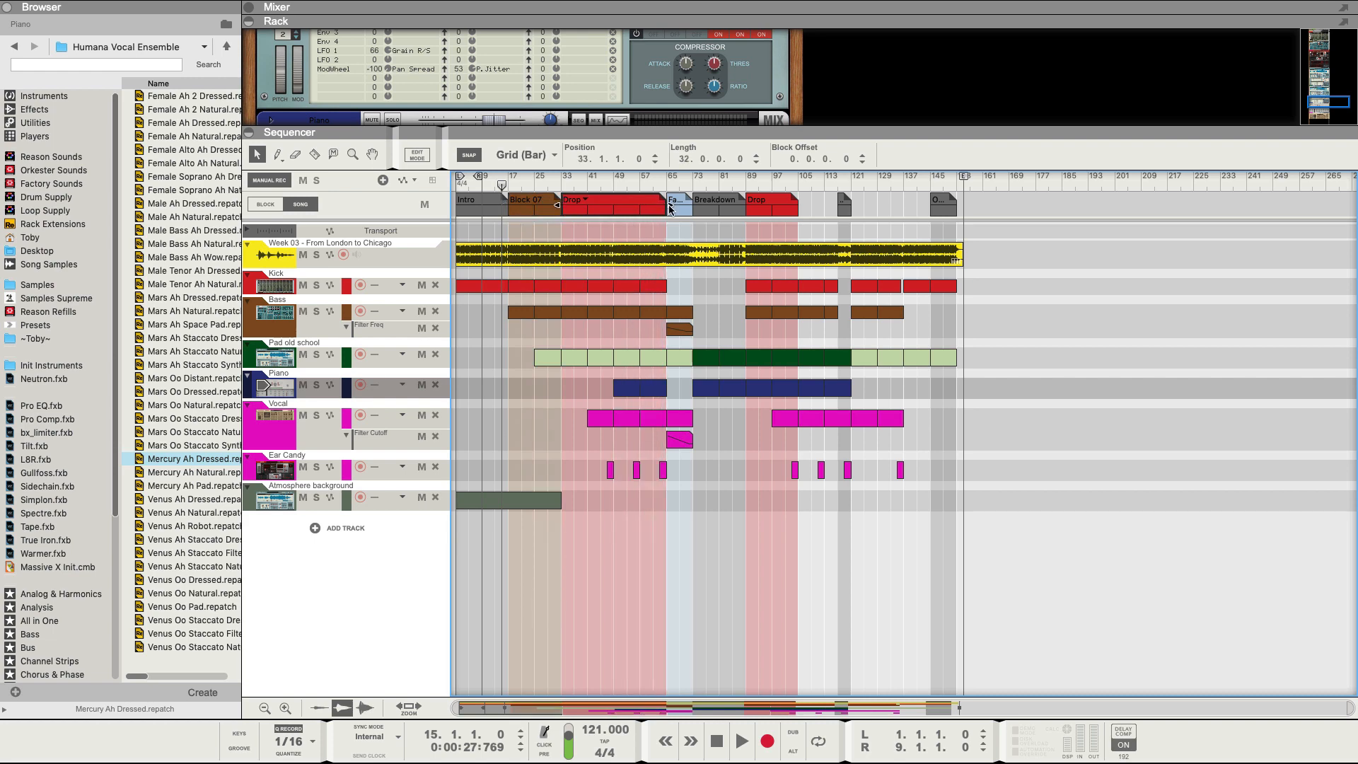
{"action": "left_click", "coordinate": [782, 209]}
{"action": "left_click_drag", "start_coordinate": [804, 205], "coordinate": [896, 207]}
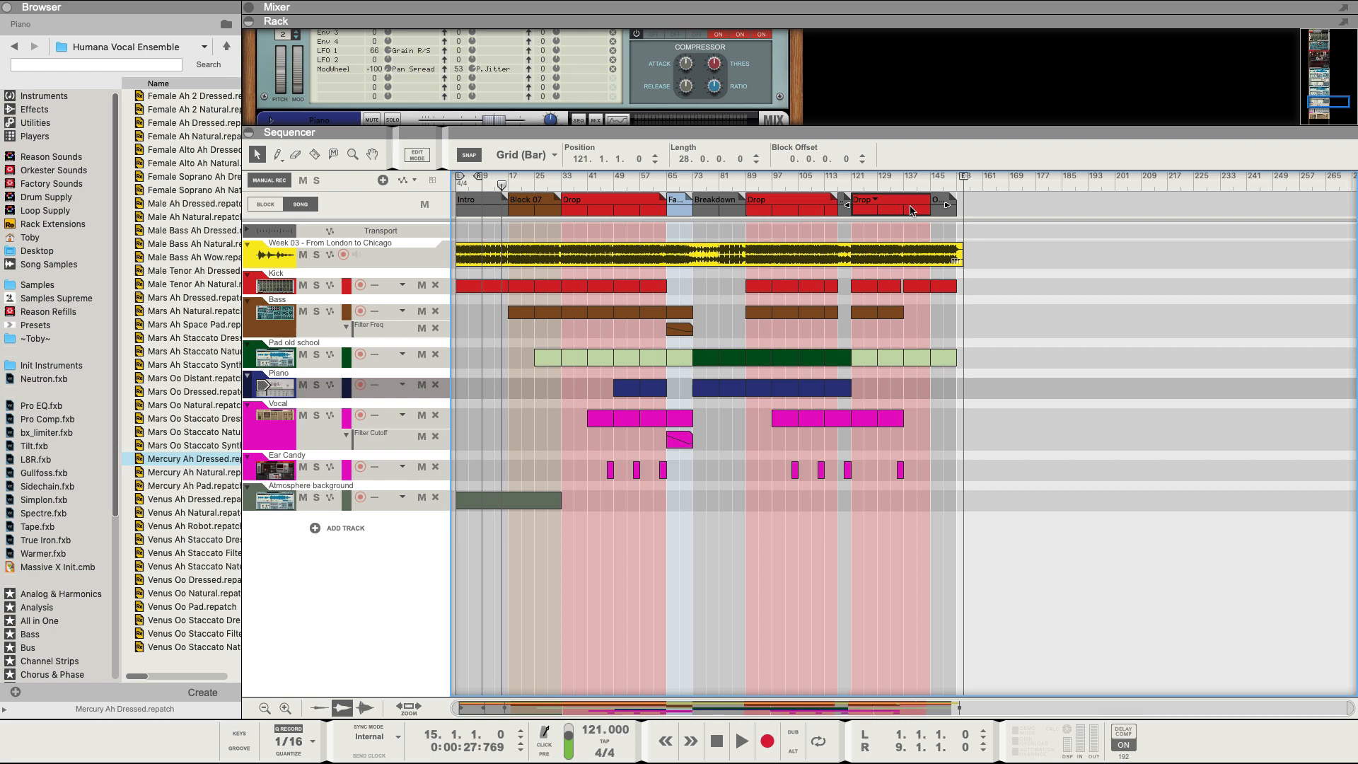
Hide the rack, zoom in, and shorten the Breakdown block to end at bar 85.
{"action": "left_click_drag", "start_coordinate": [859, 136], "coordinate": [862, 46]}
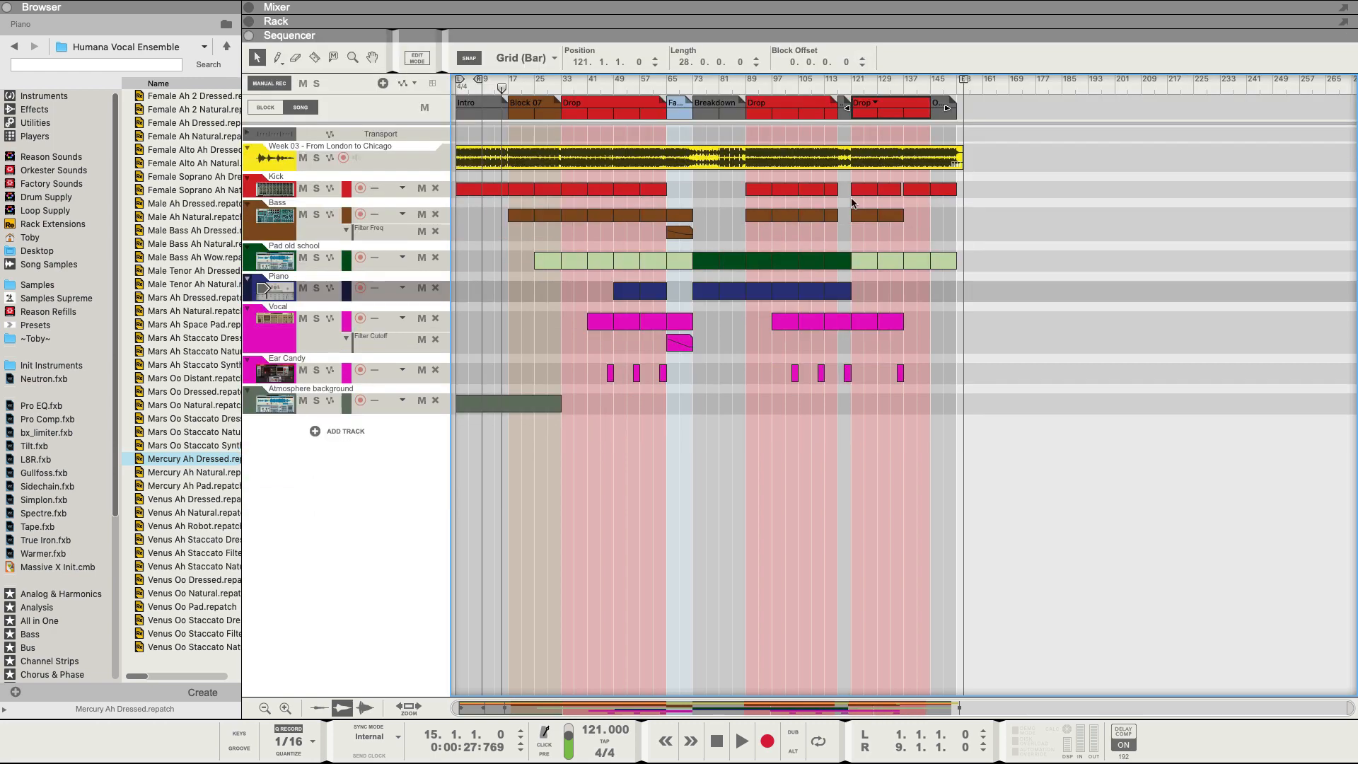
{"action": "key", "text": "h"}
{"action": "key", "text": "h"}
{"action": "key", "text": "h"}
{"action": "key", "text": "h"}
{"action": "key", "text": "h"}
{"action": "key", "text": "h"}
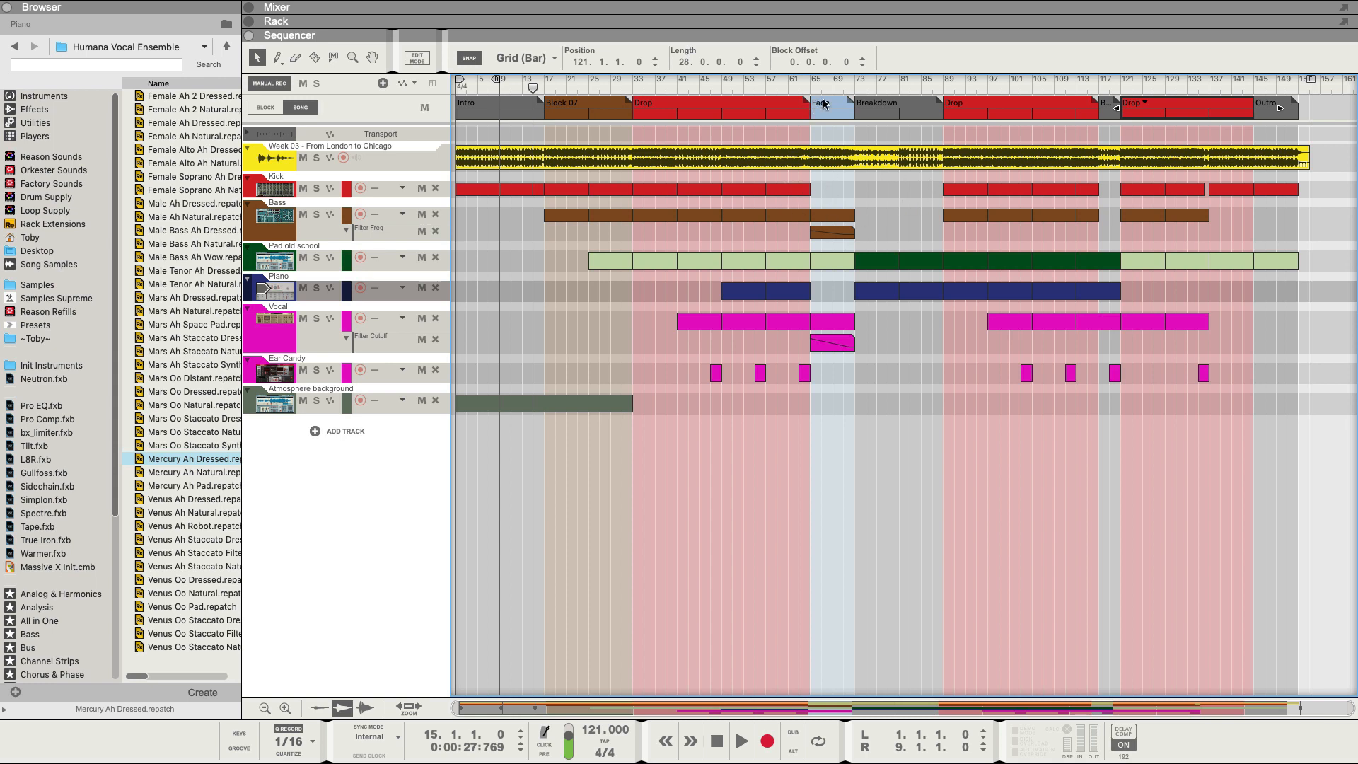
{"action": "left_click", "coordinate": [917, 116]}
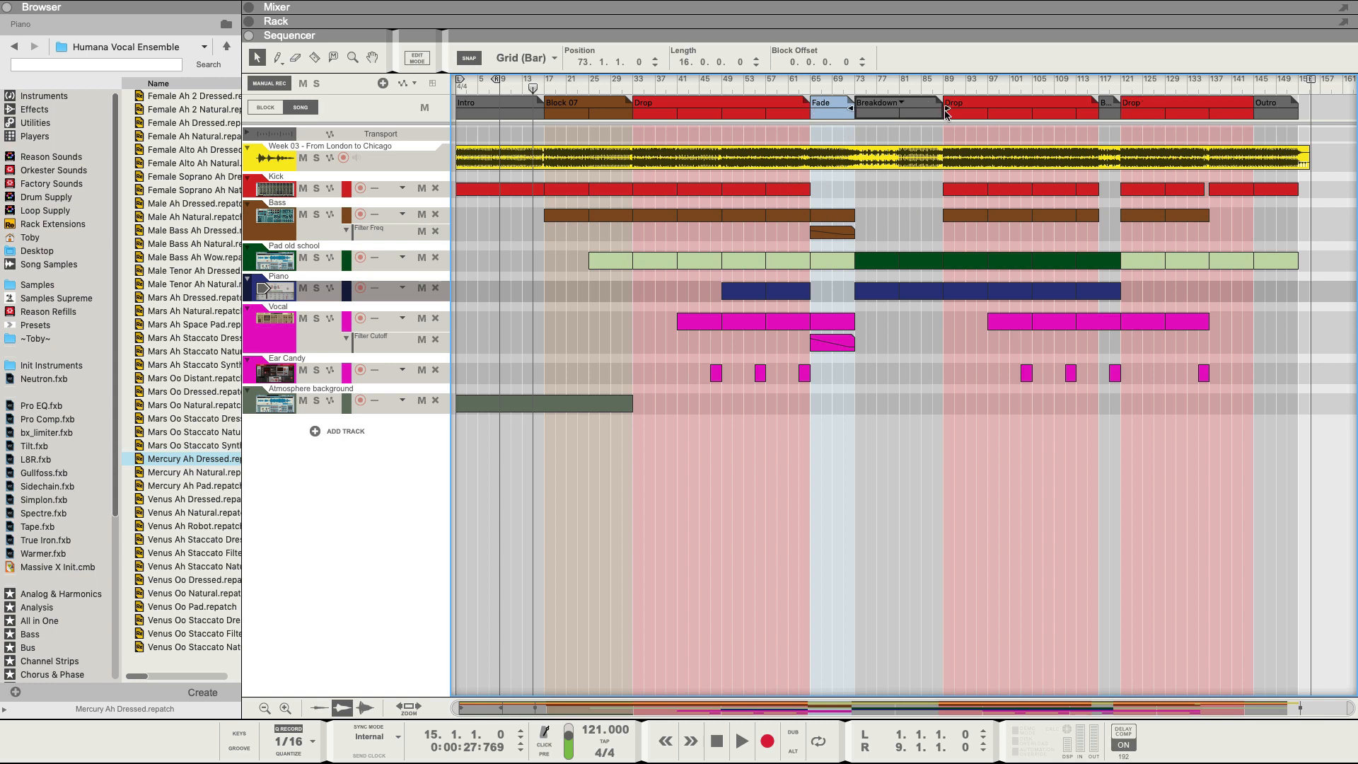
{"action": "left_click_drag", "start_coordinate": [944, 108], "coordinate": [924, 108]}
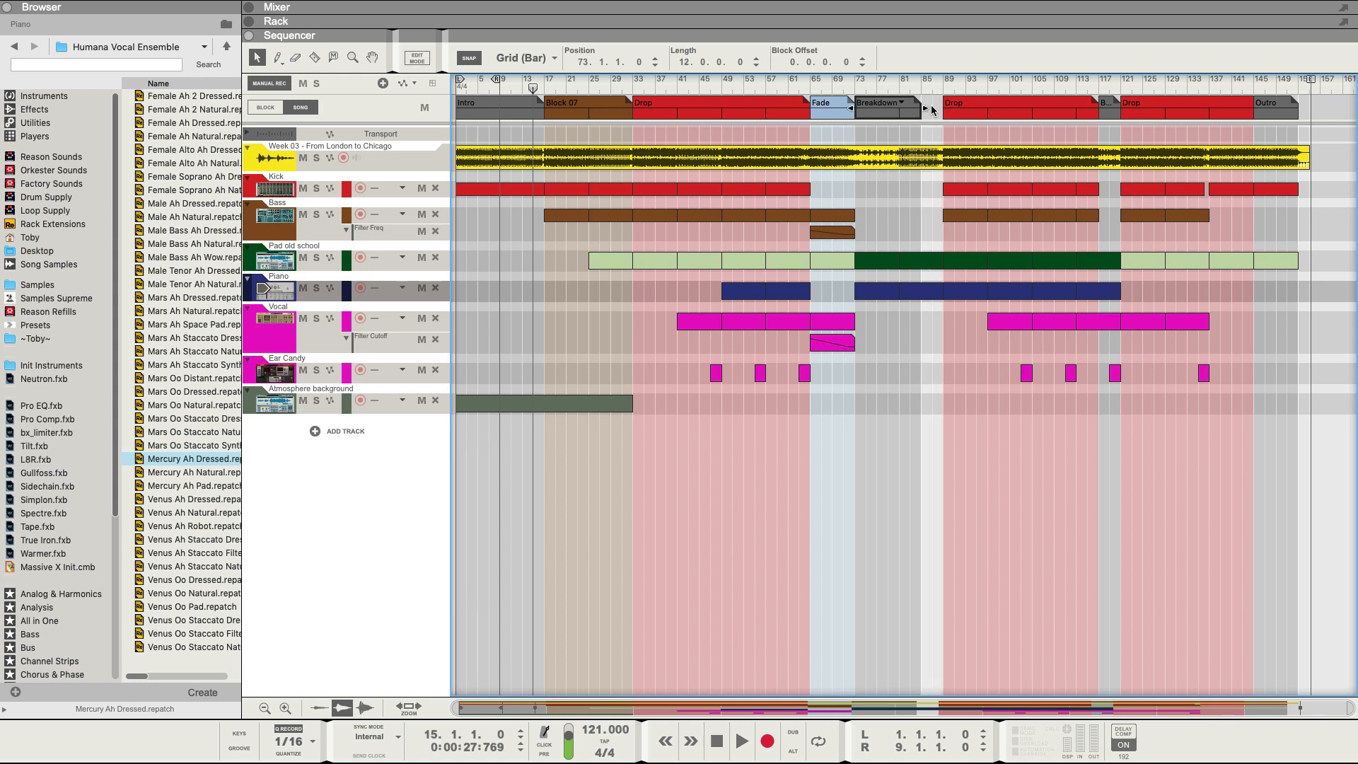
{"action": "left_click", "coordinate": [925, 108]}
Draw a new block in bars 85–89 and name it Rise.
{"action": "left_click_drag", "start_coordinate": [923, 105], "coordinate": [942, 106]}
{"action": "left_click", "coordinate": [935, 111]}
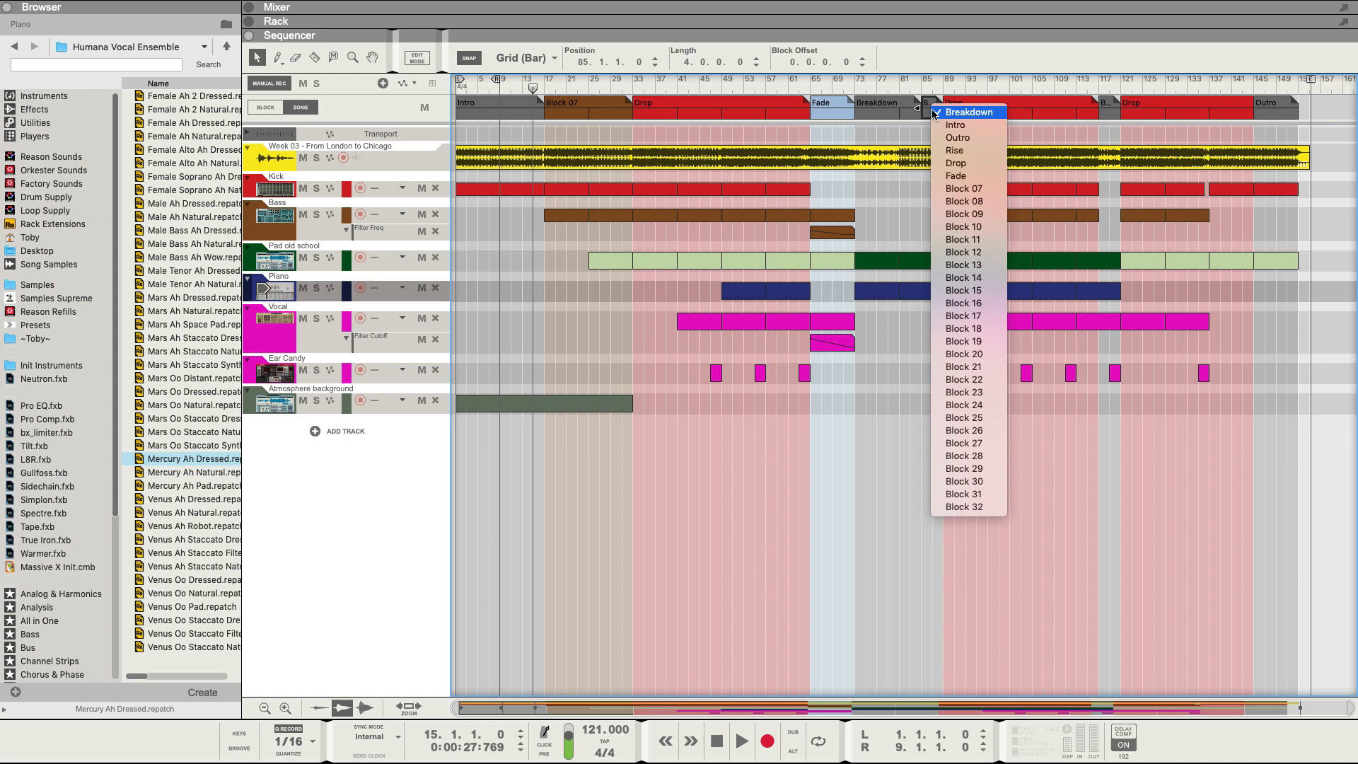
{"action": "left_click", "coordinate": [951, 151]}
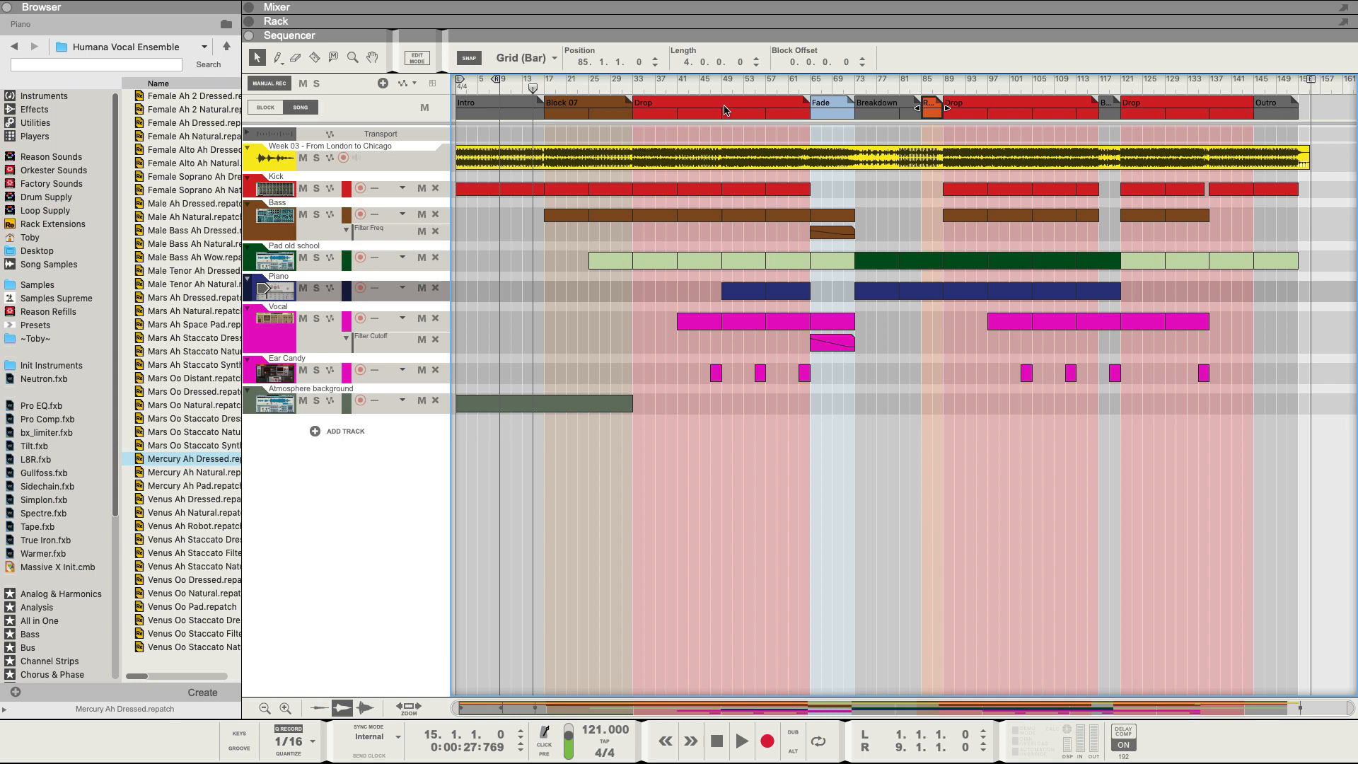
Rename the short block at bar 117 to Fade.
{"action": "left_click", "coordinate": [1112, 106]}
{"action": "left_click", "coordinate": [1110, 106]}
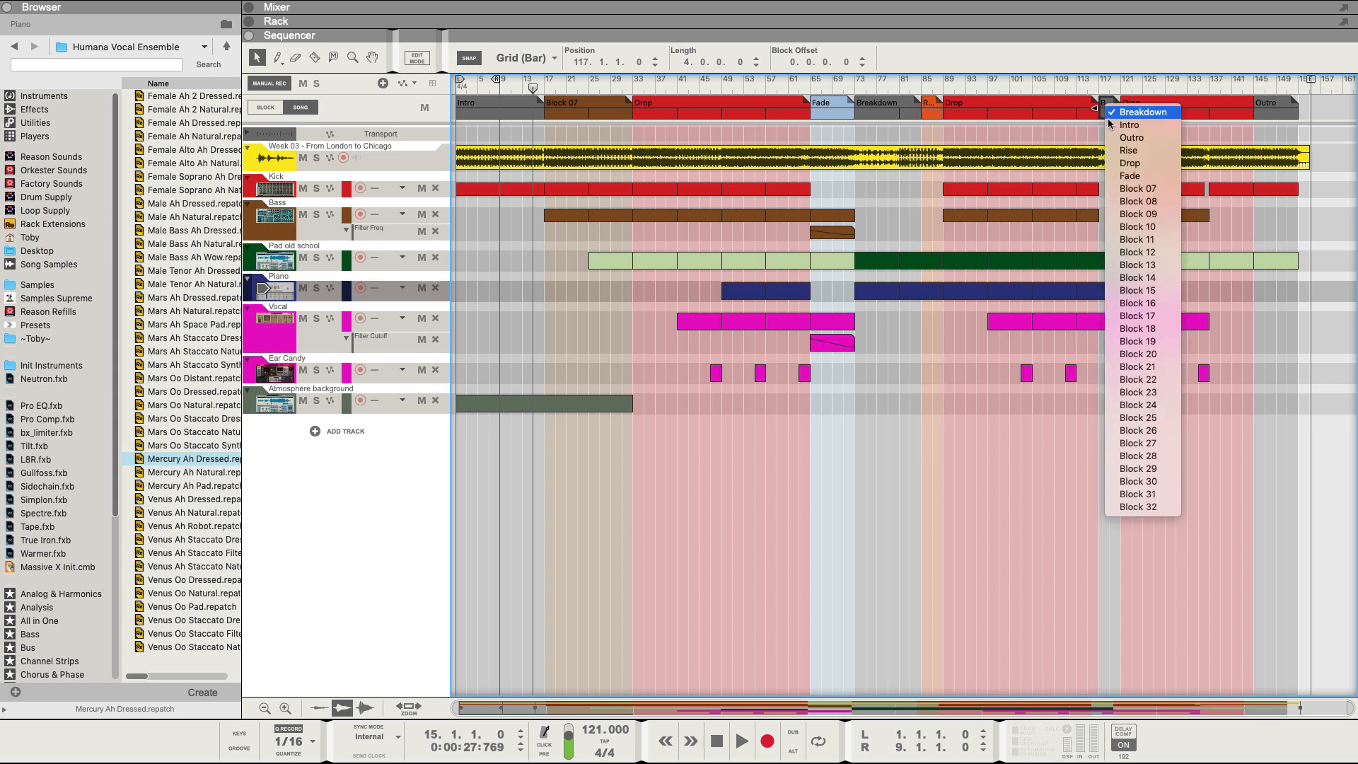
{"action": "left_click", "coordinate": [1125, 176]}
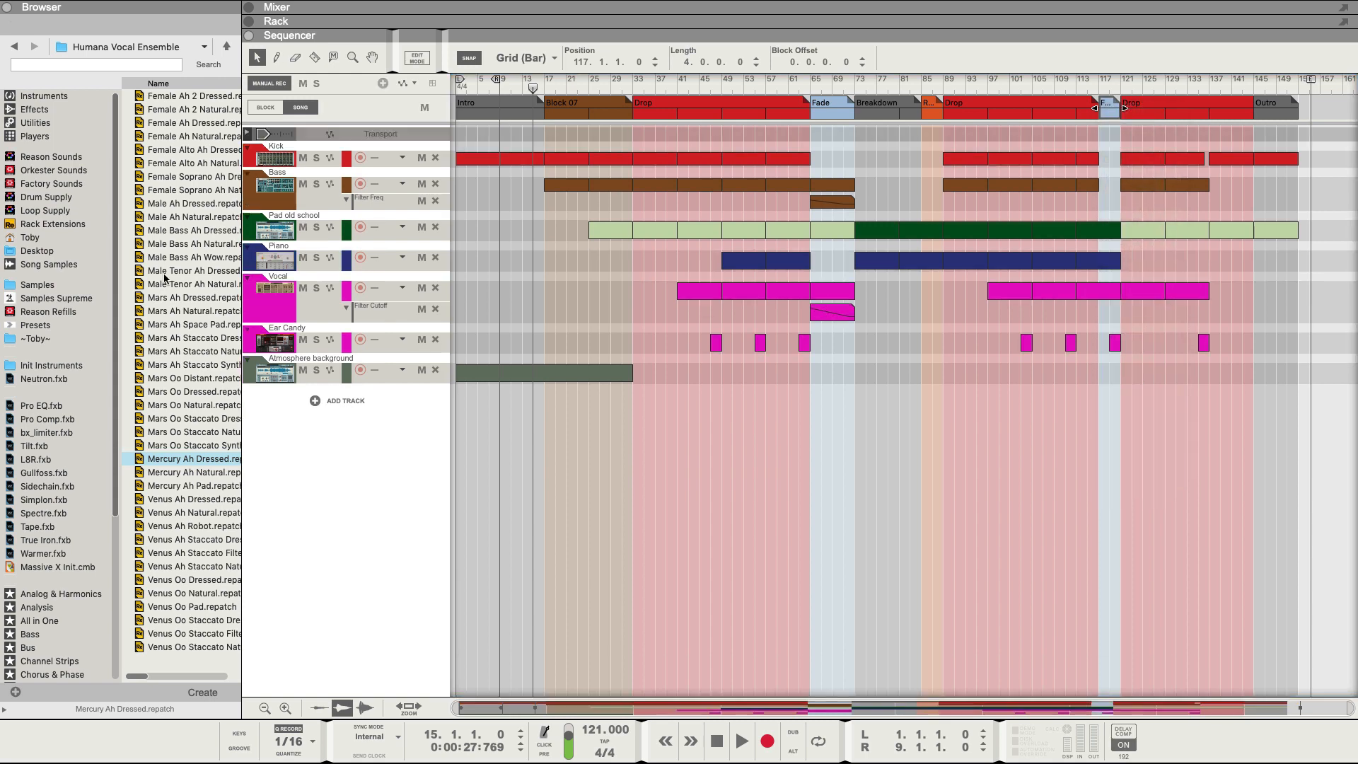